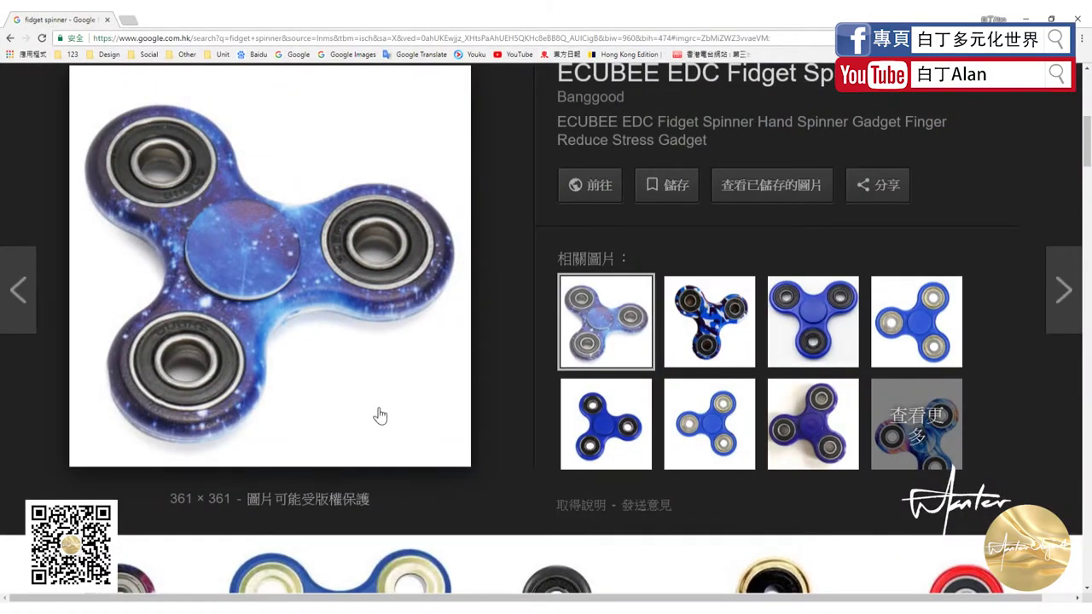
Look over the blue galaxy-pattern fidget spinner reference photo, then switch to SOLIDWORKS 2016
scroll(380, 415, "up", 1)
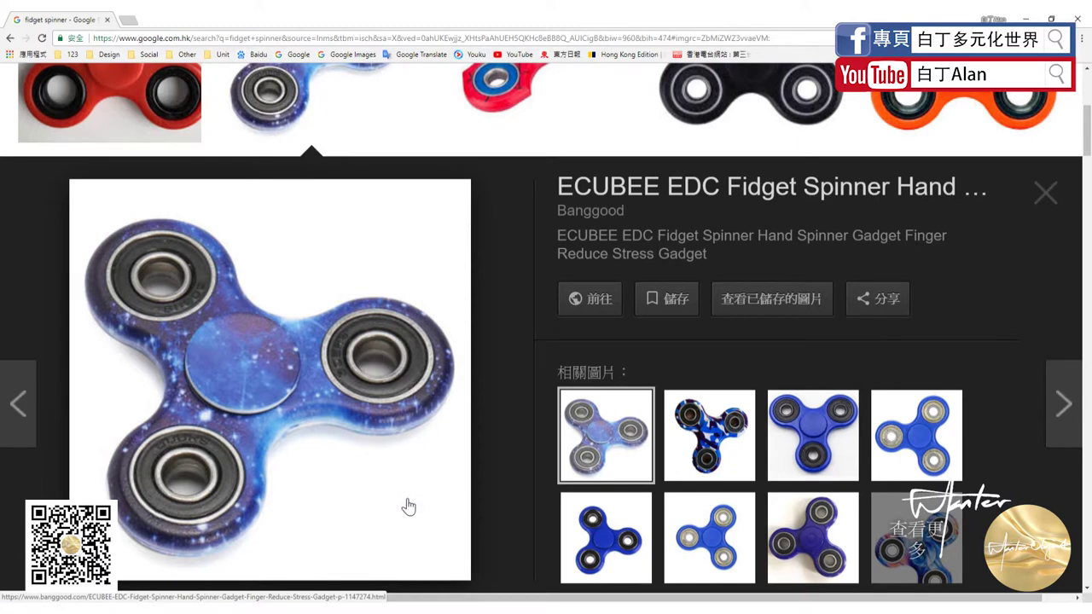
left_click(436, 554)
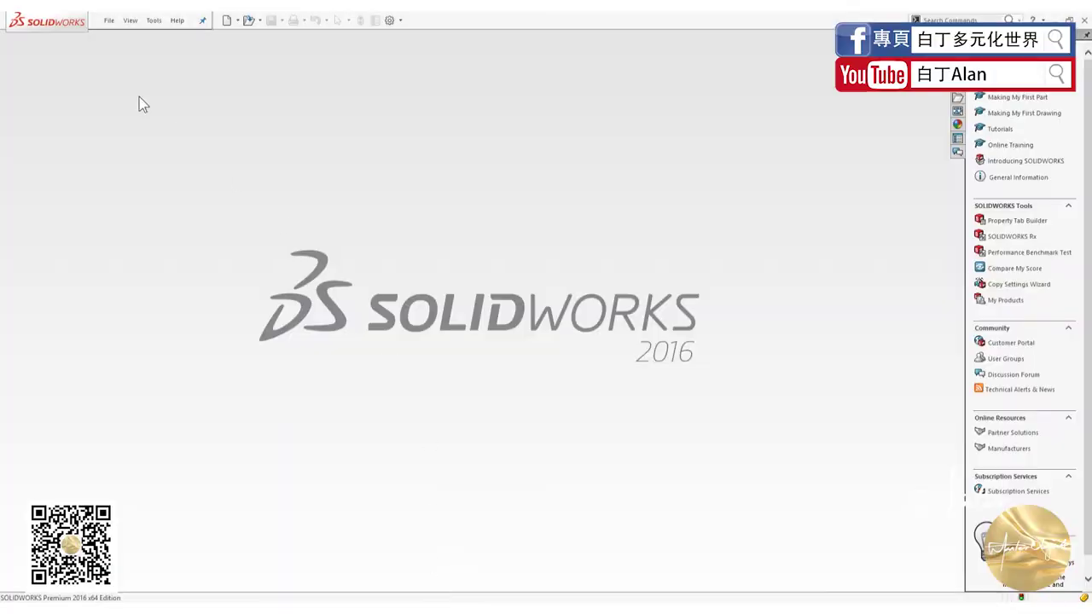
Create a new SOLIDWORKS part document
left_click(115, 23)
left_click(128, 31)
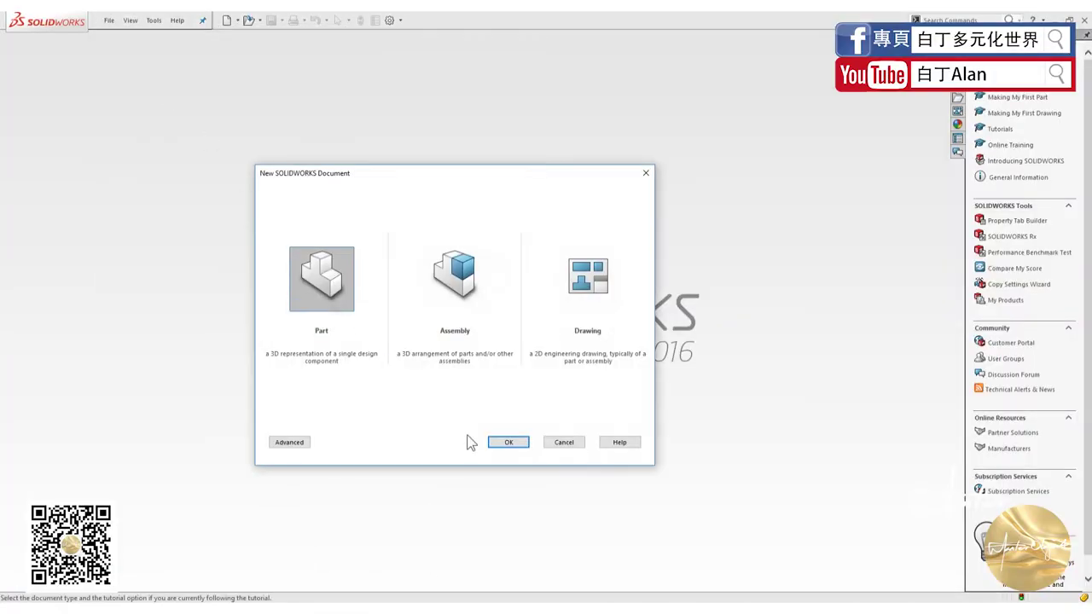
left_click(505, 442)
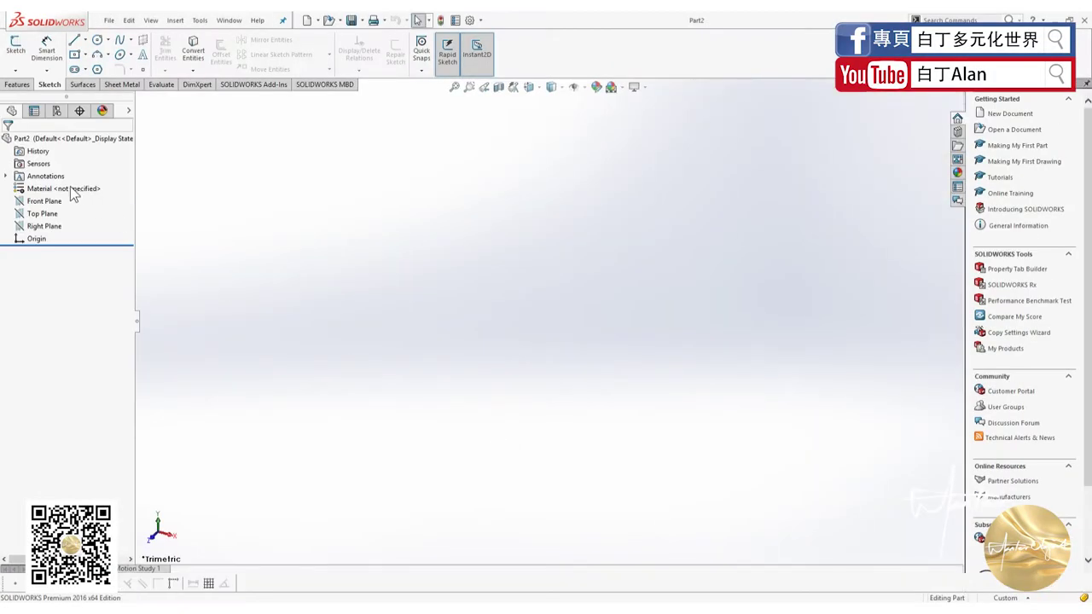
On the Top Plane, sketch a circle of radius 16.39 mm centred above the origin
left_click(43, 201)
left_click(43, 213)
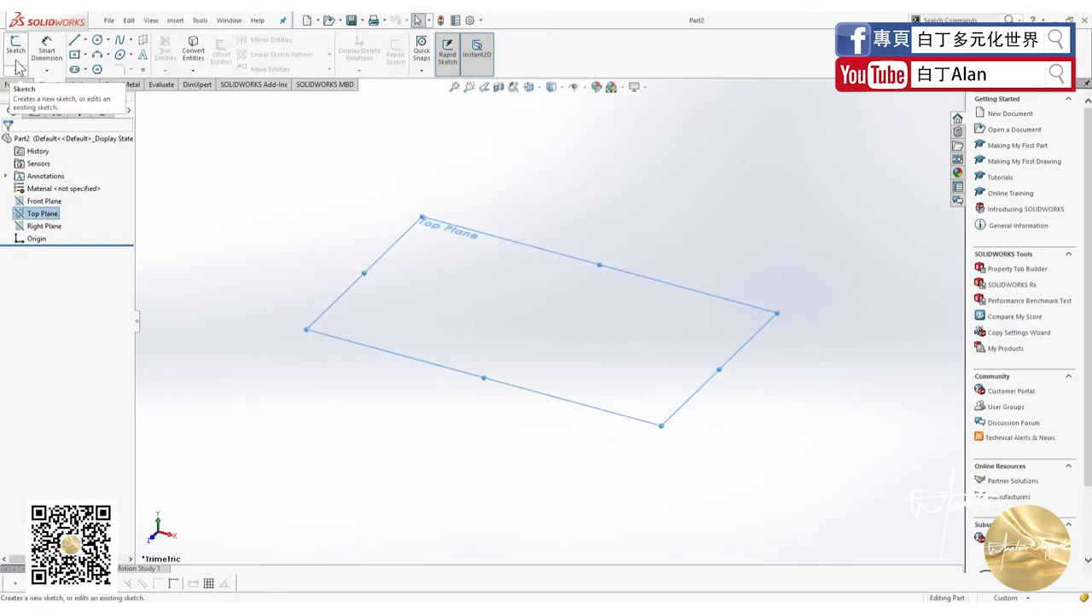
left_click(15, 51)
left_click(97, 40)
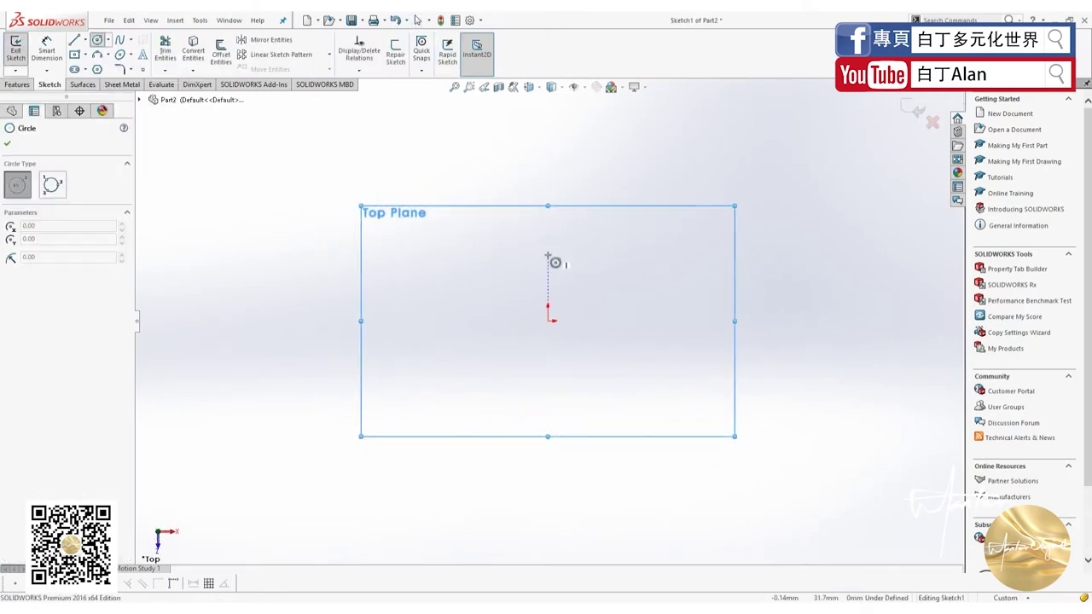
left_click(547, 255)
left_click(582, 258)
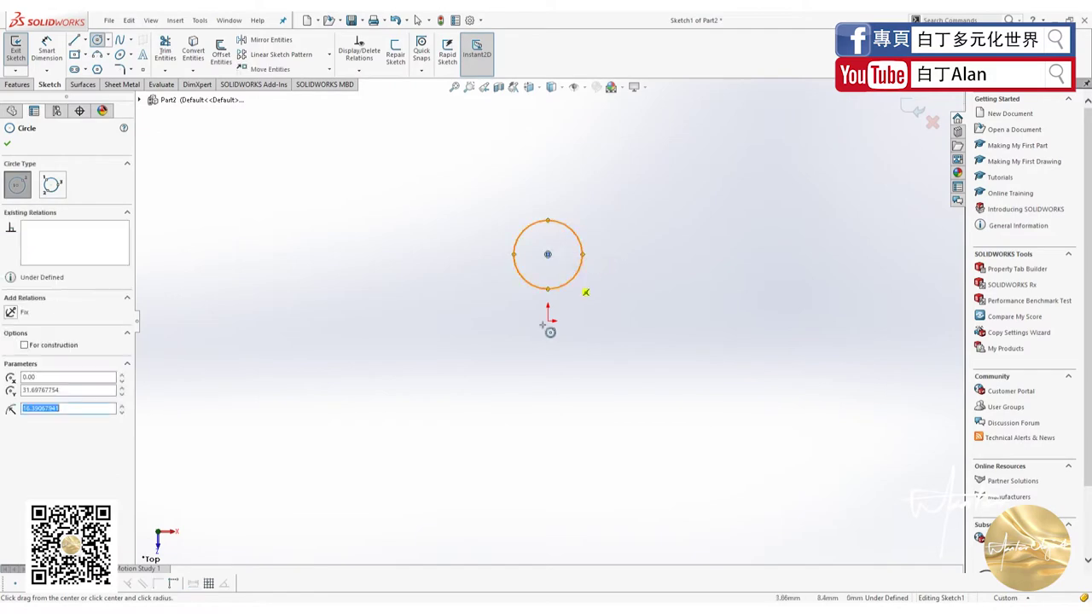
key("alt+Tab")
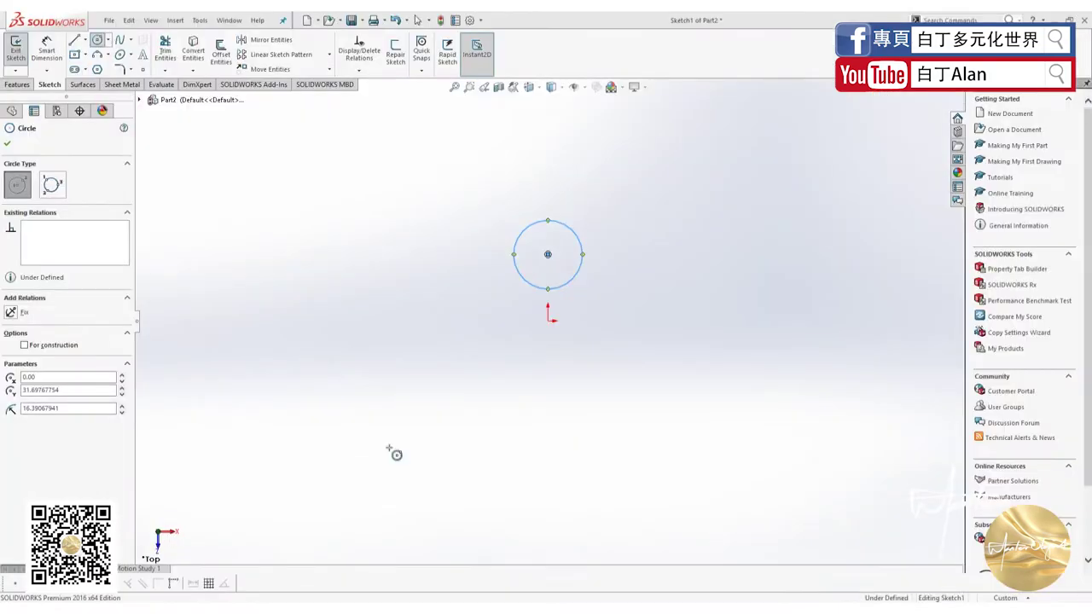
key("alt+Tab")
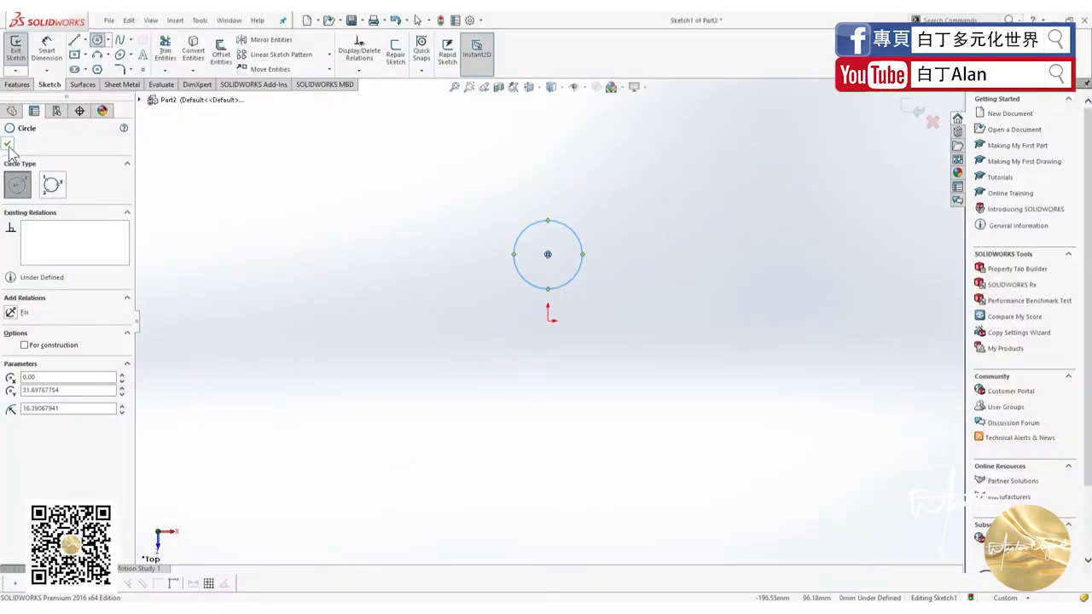
left_click(8, 144)
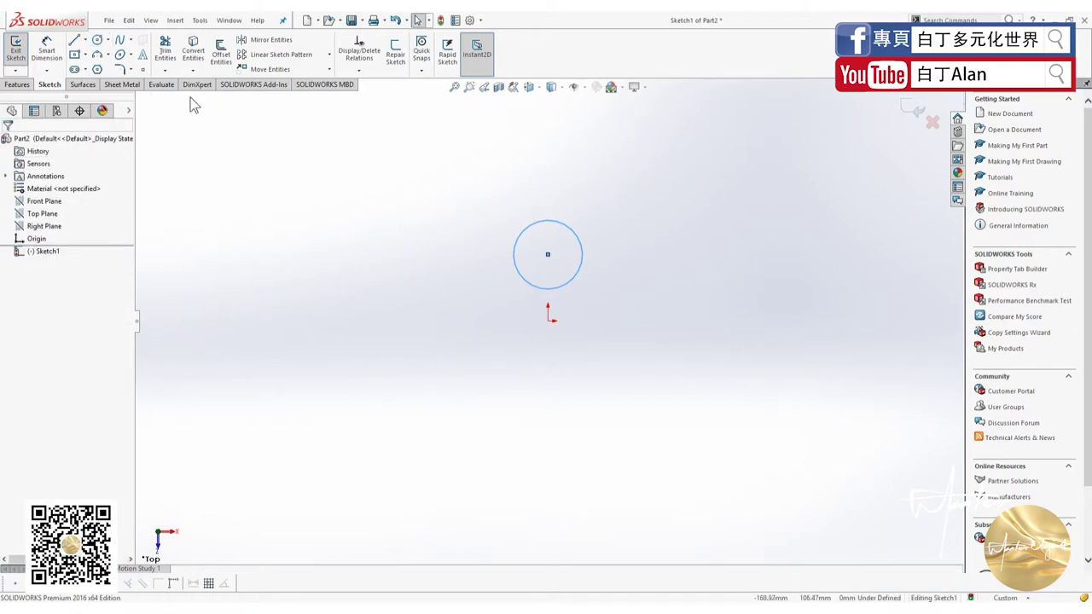
Circular-pattern the circle into six instances around the origin
left_click(328, 54)
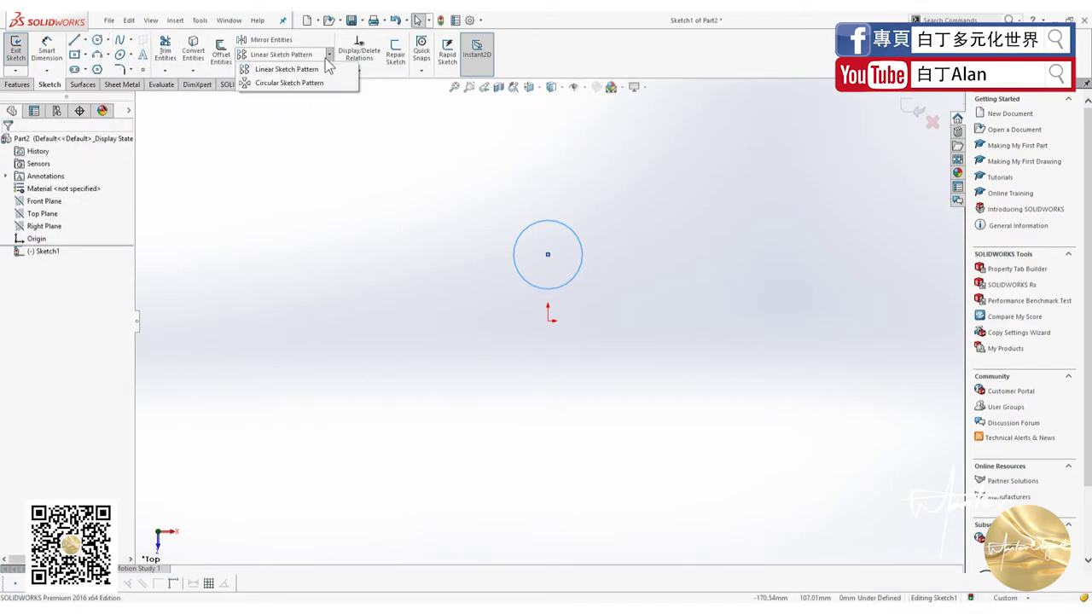
left_click(303, 81)
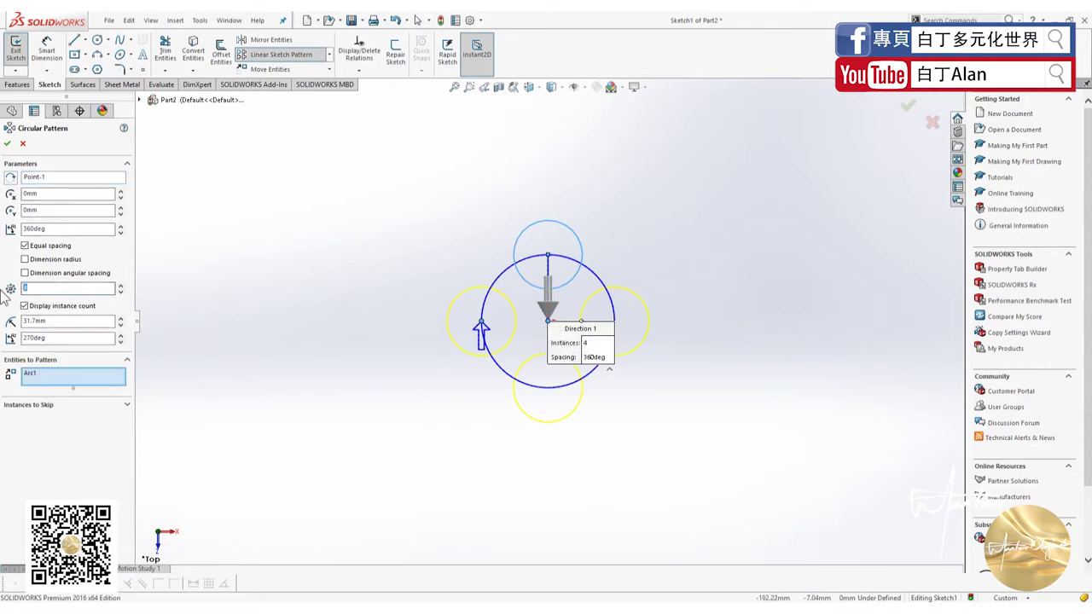
scroll(25, 290, "up", 2)
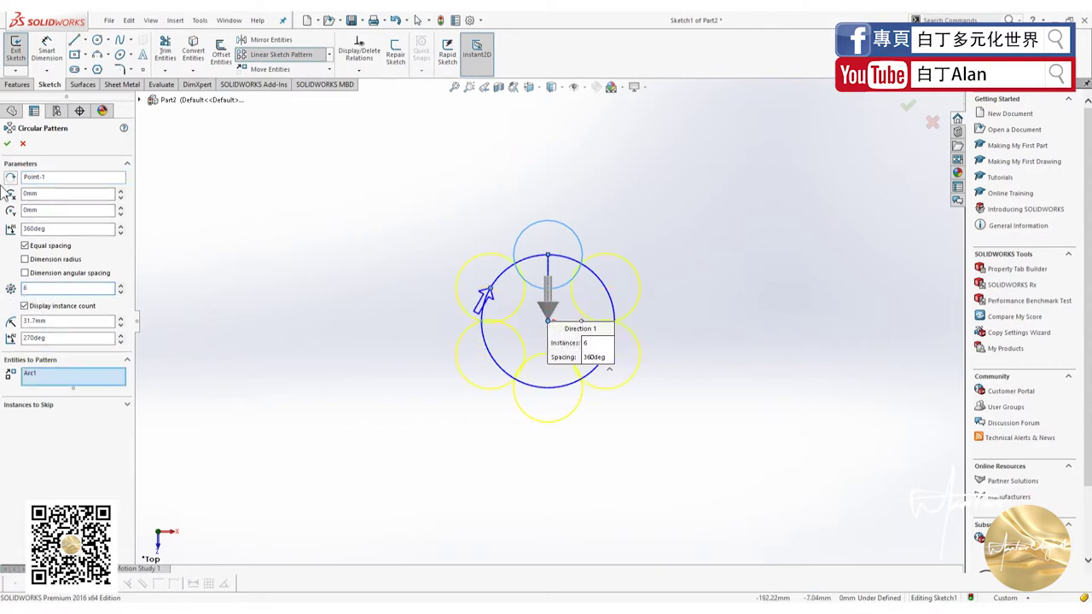
left_click(8, 144)
Dimension the top circle to Ø25 mm, with its centre 25 mm above the origin
left_click(47, 51)
left_click(527, 227)
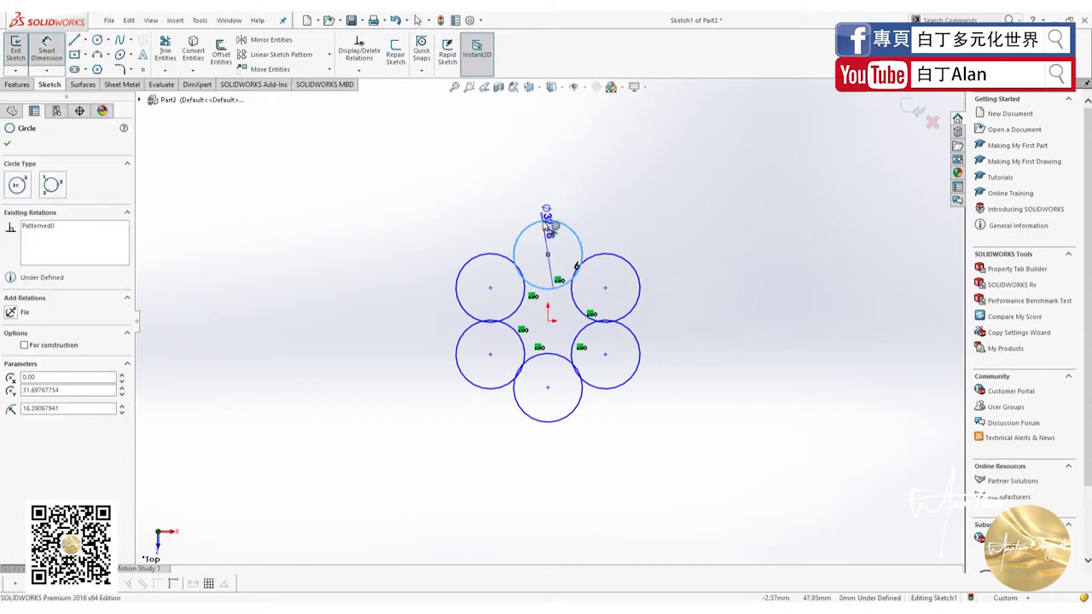
left_click(550, 193)
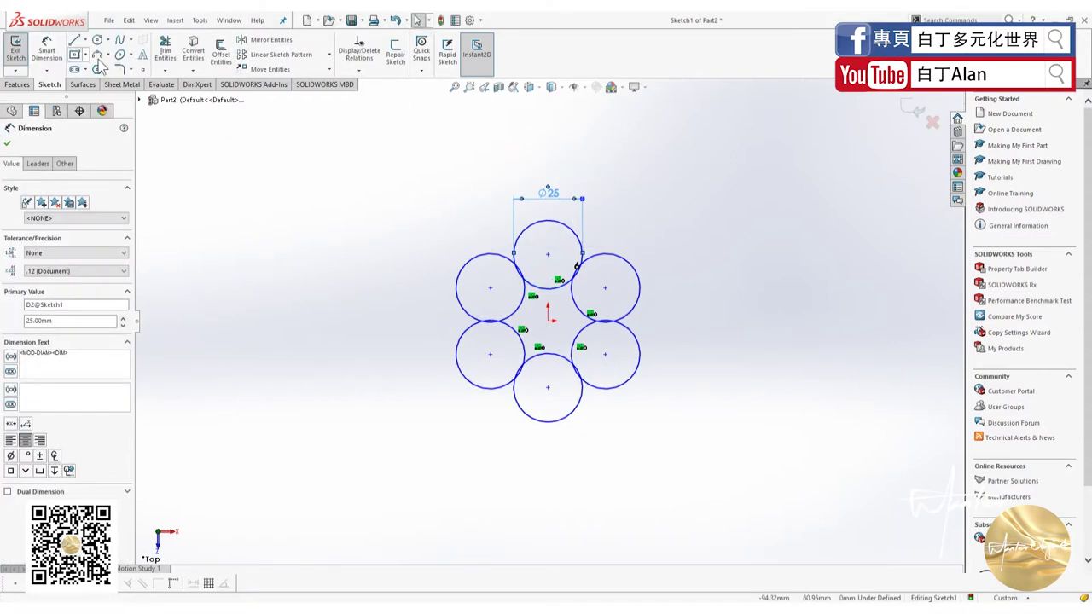
left_click(548, 254)
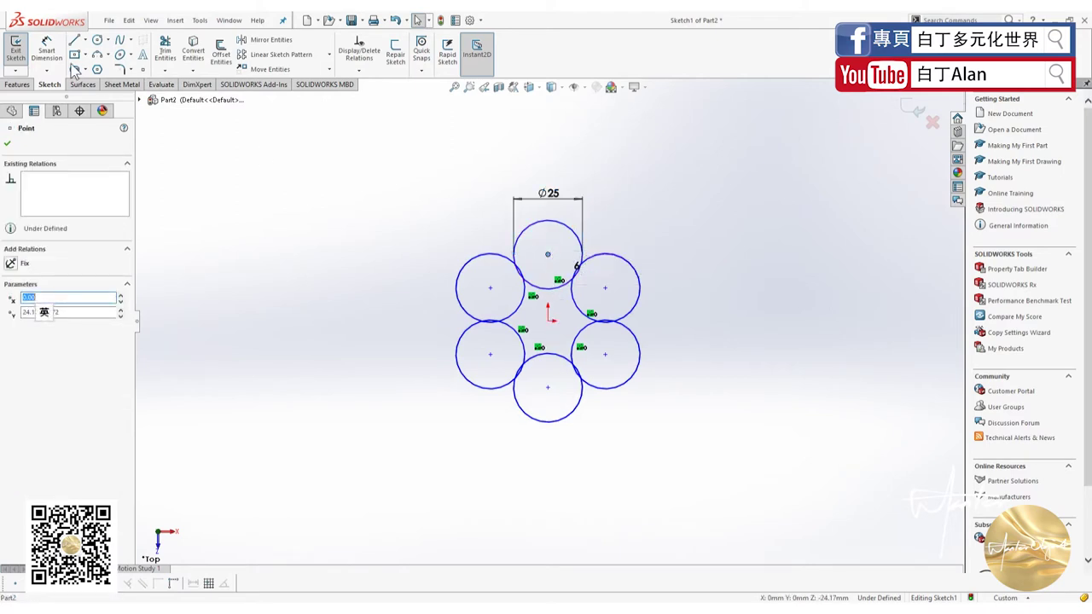
left_click(46, 49)
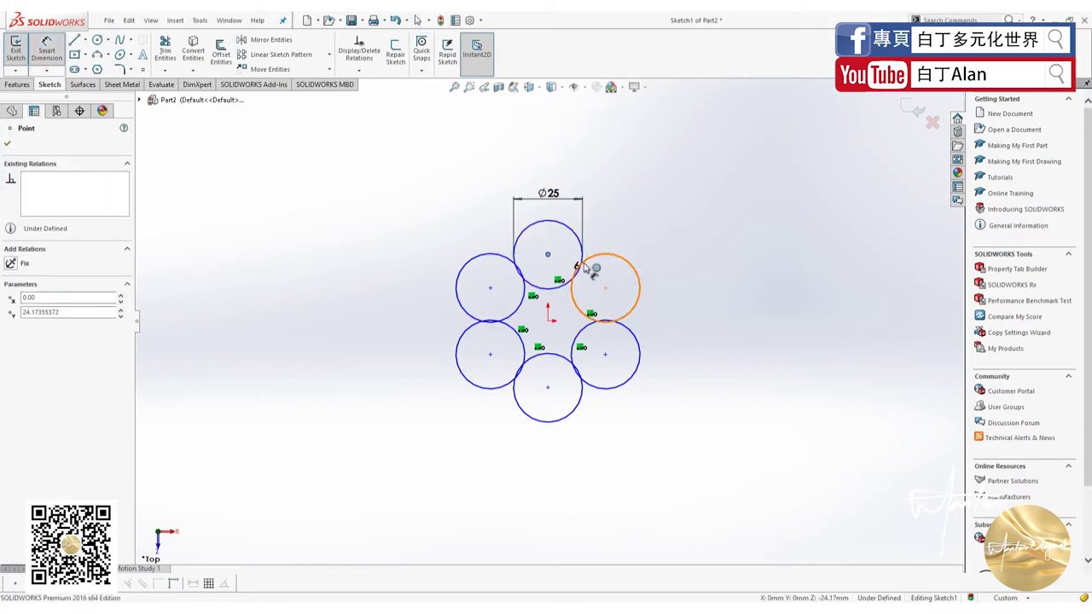
left_click(549, 321)
left_click(688, 315)
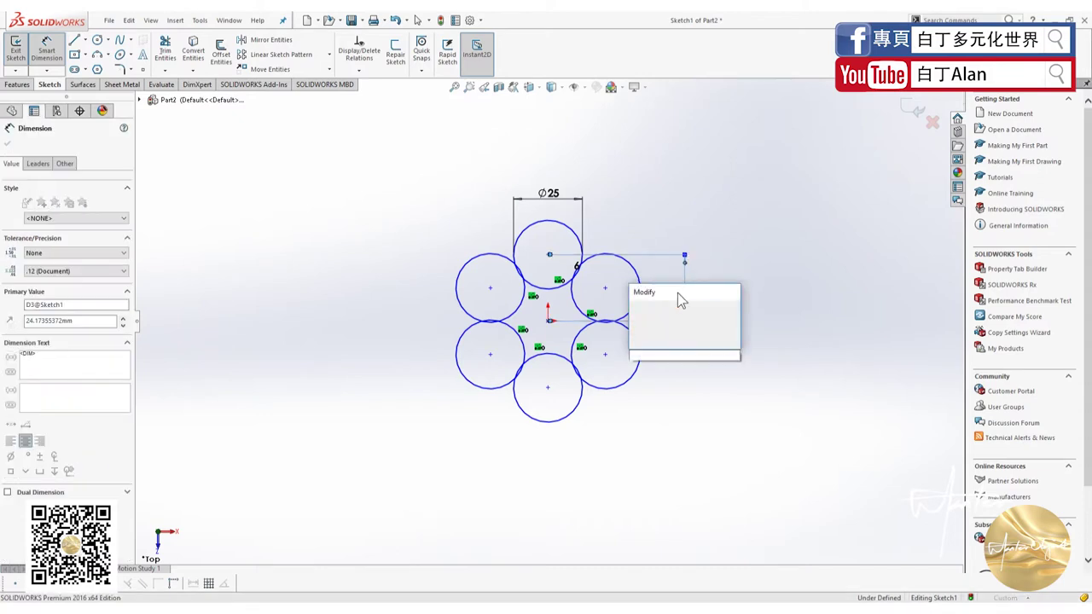
key("Return")
key("Escape")
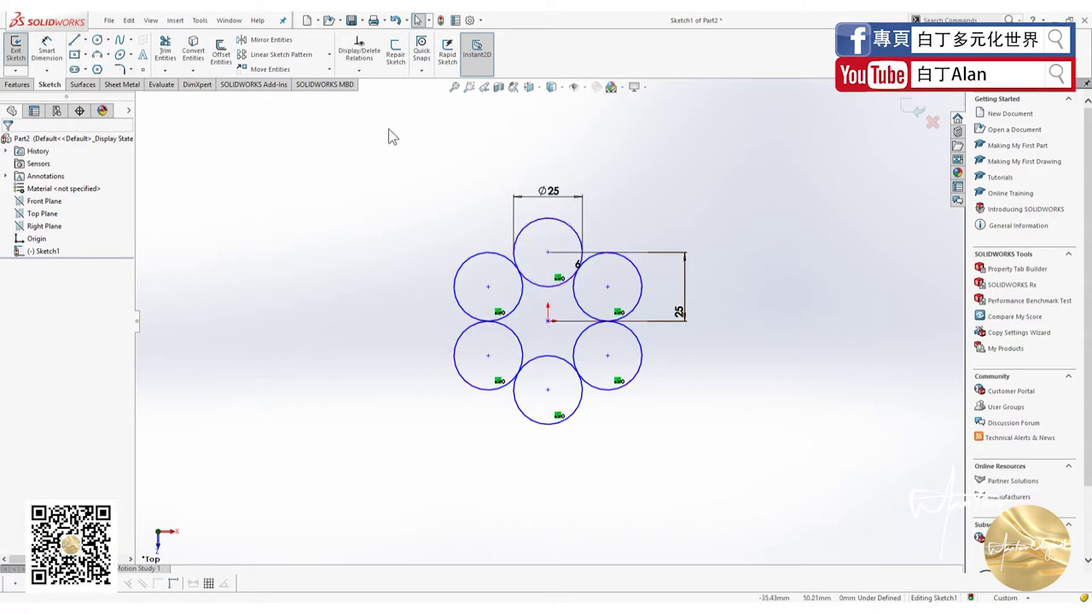
Power-trim the unwanted arcs of the in-between circles, leaving a closed three-lobed outline
scroll(512, 256, "down", 3)
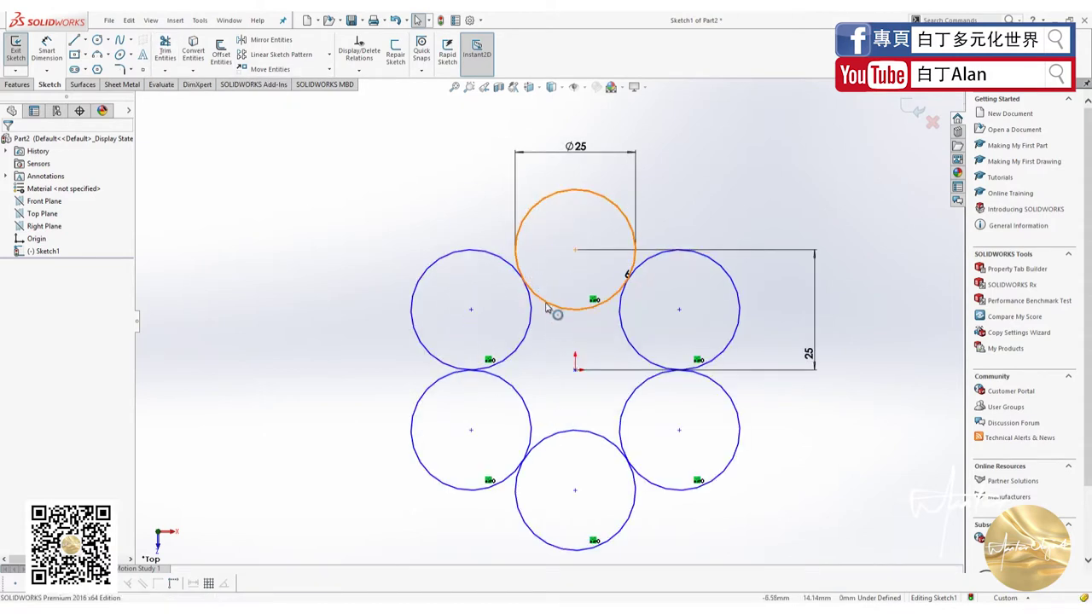
left_click(166, 49)
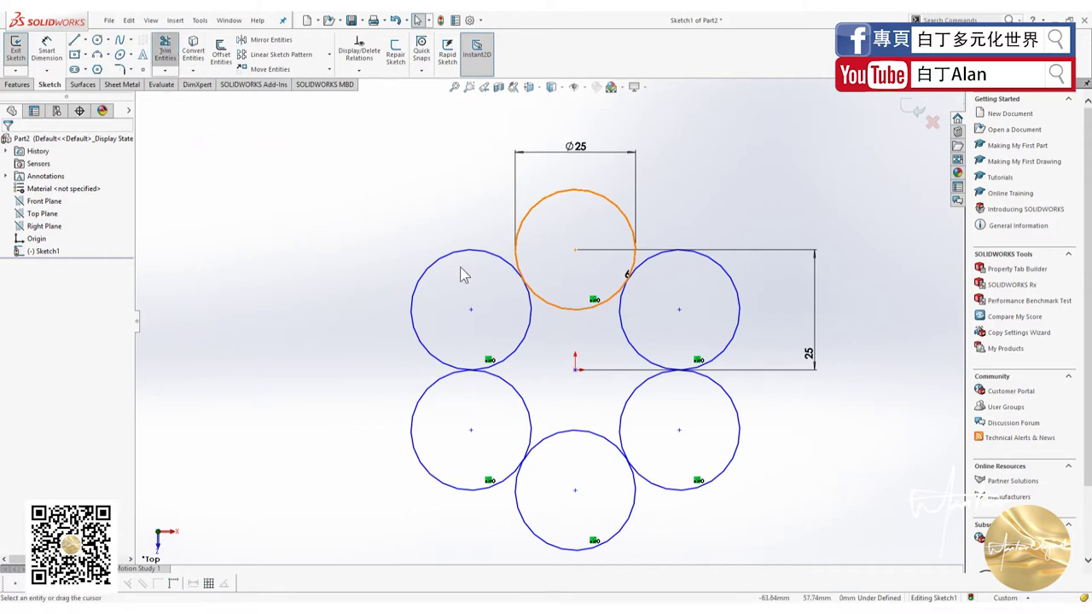
left_click_drag(438, 264, 421, 236)
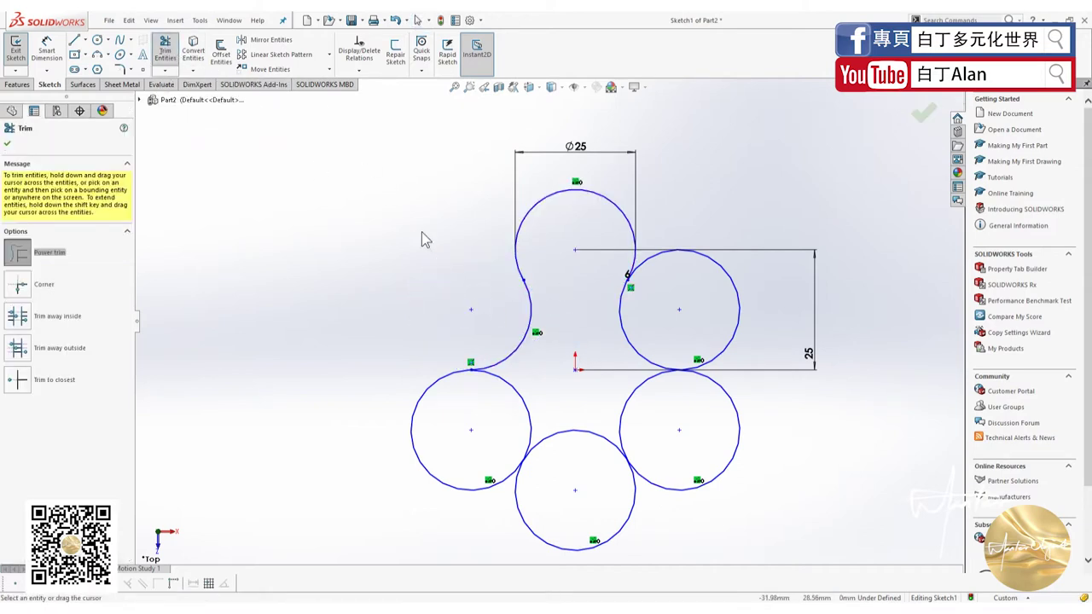
left_click_drag(725, 304, 760, 299)
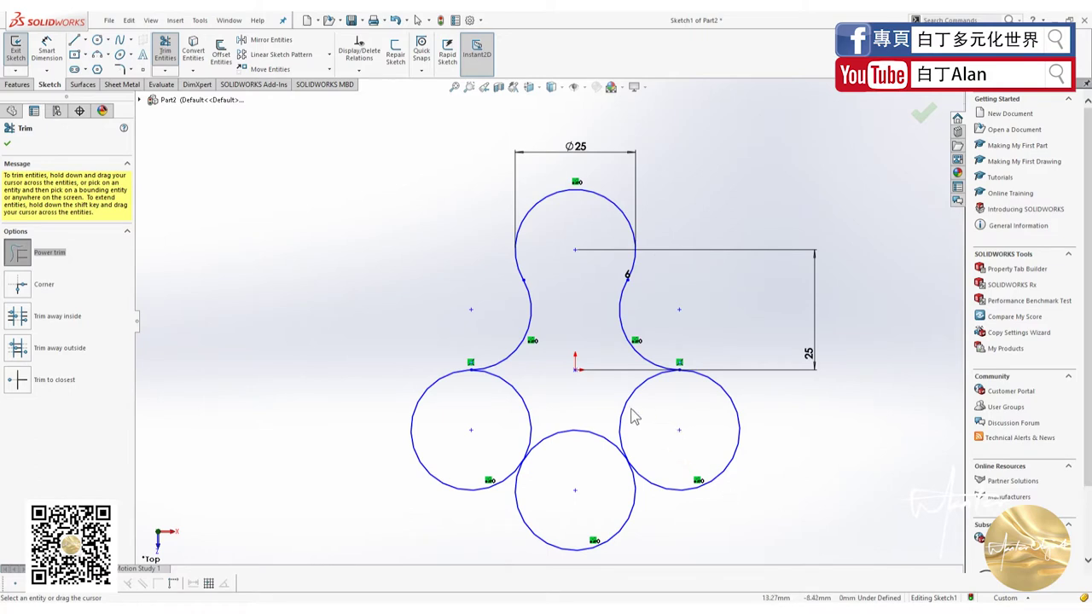
left_click_drag(632, 415, 579, 521)
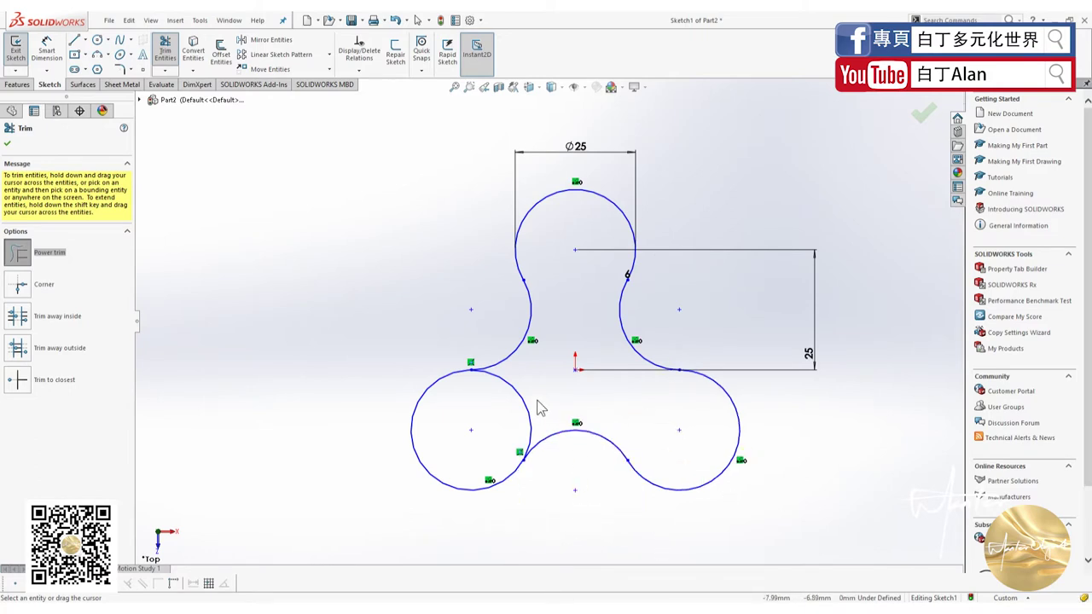
left_click_drag(539, 408, 460, 414)
left_click(9, 145)
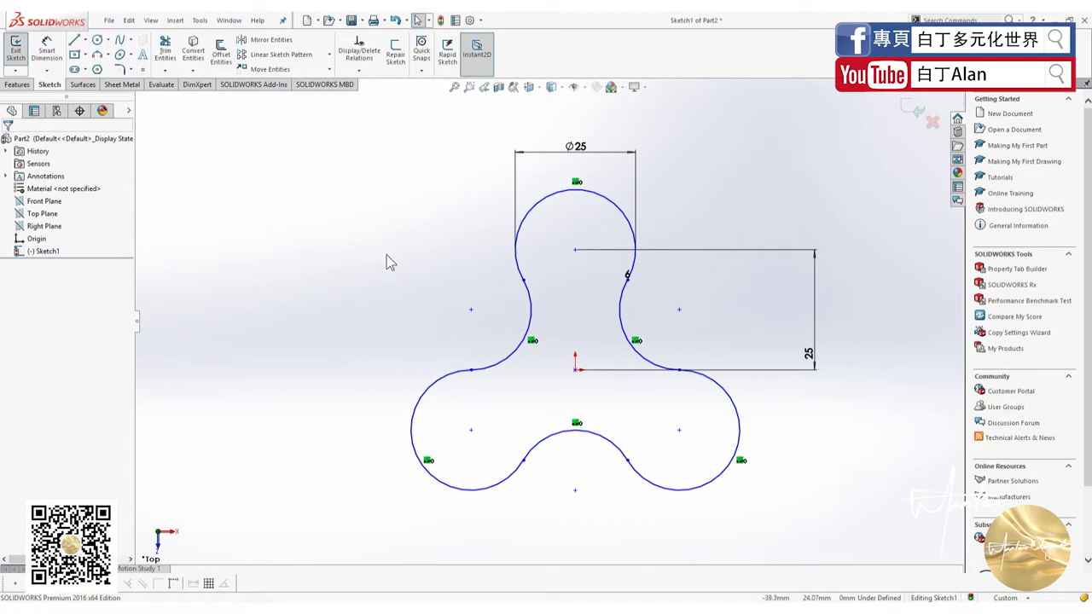
Boss-extrude the spinner outline to a depth of 5 mm, correcting it from 3 mm
left_click(17, 84)
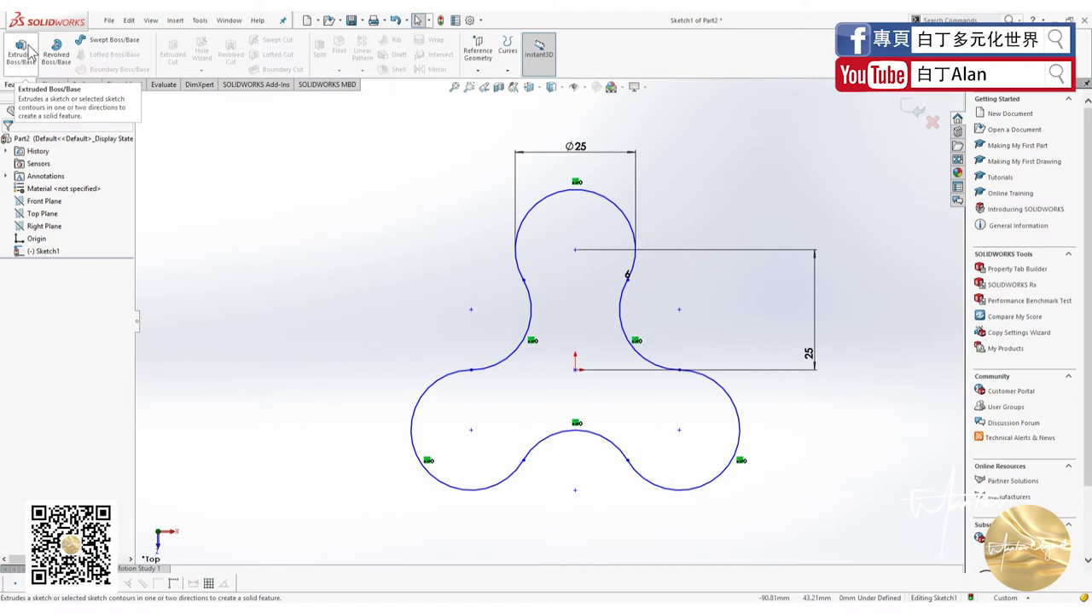
left_click(21, 51)
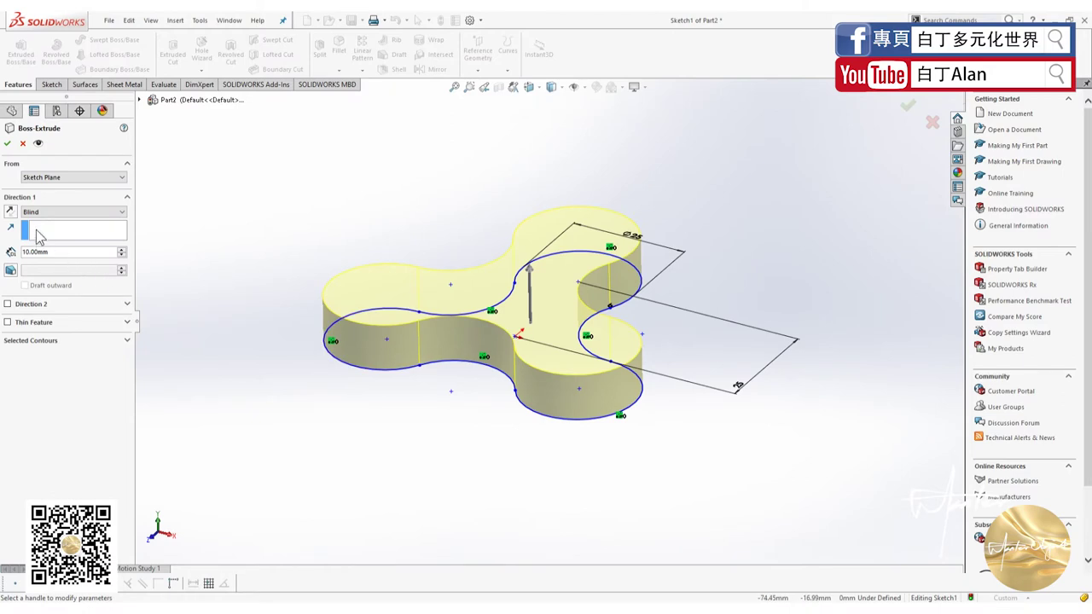
double_click(43, 252)
type("3")
key("Return")
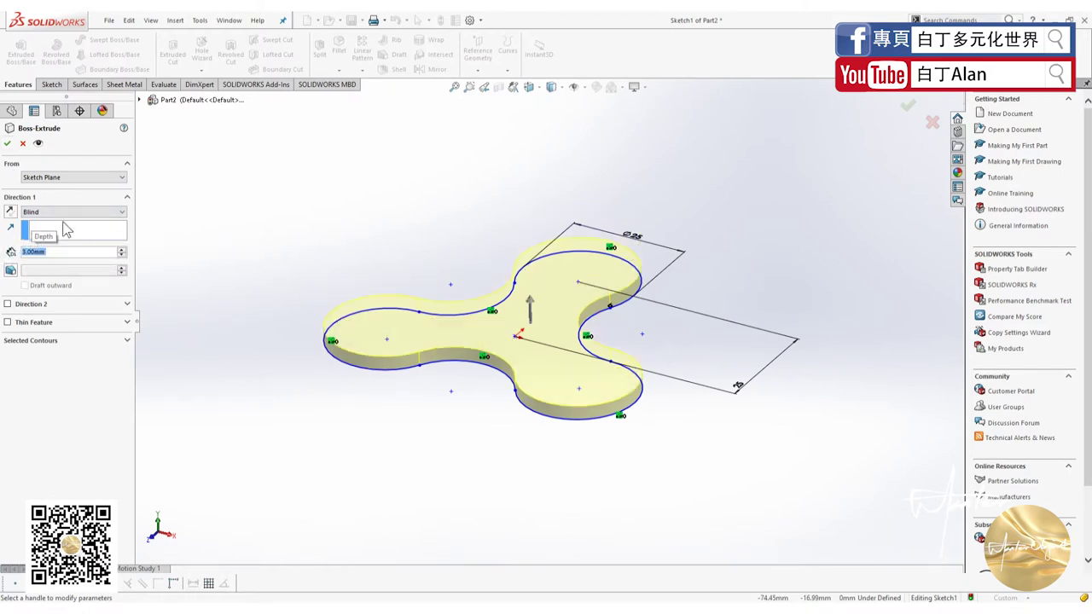
type("5")
key("Return")
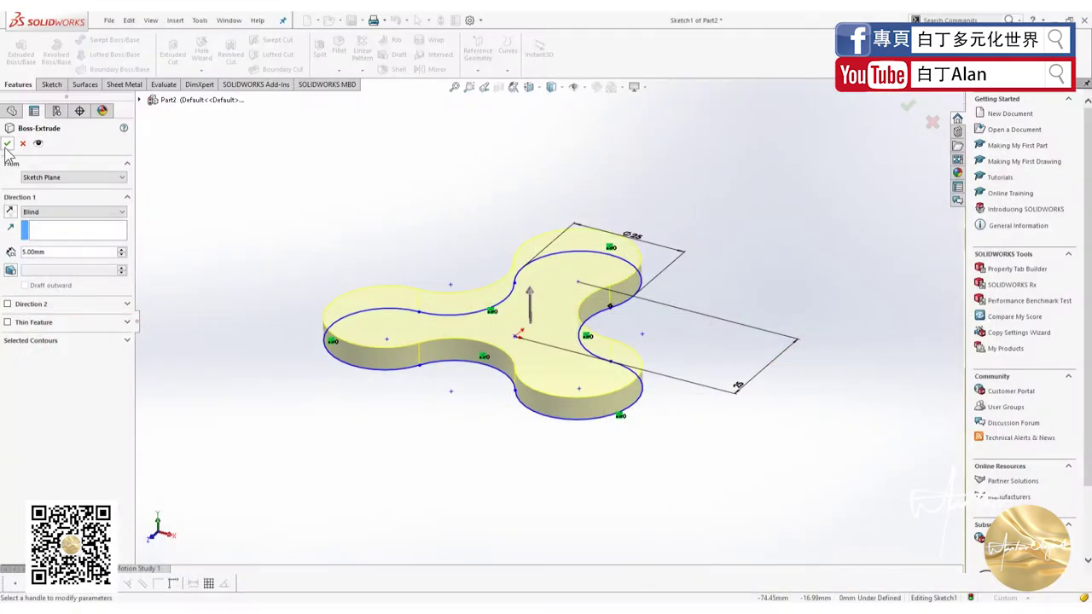
left_click(7, 143)
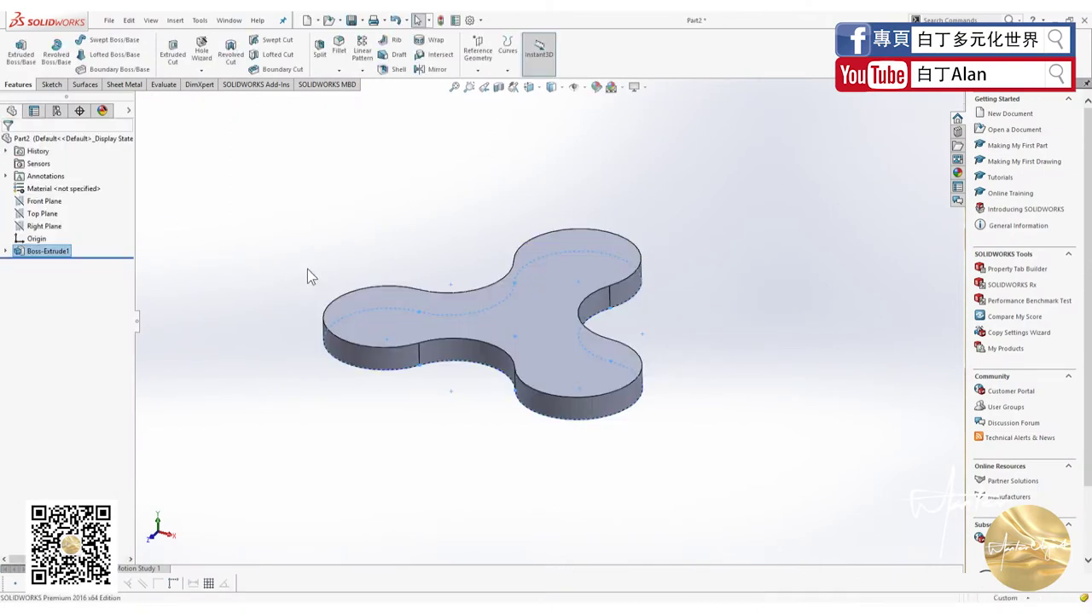
mouse_move(307, 268)
middle_mouse_down()
mouse_move(309, 424)
mouse_move(432, 446)
mouse_move(405, 449)
mouse_move(391, 434)
middle_mouse_up()
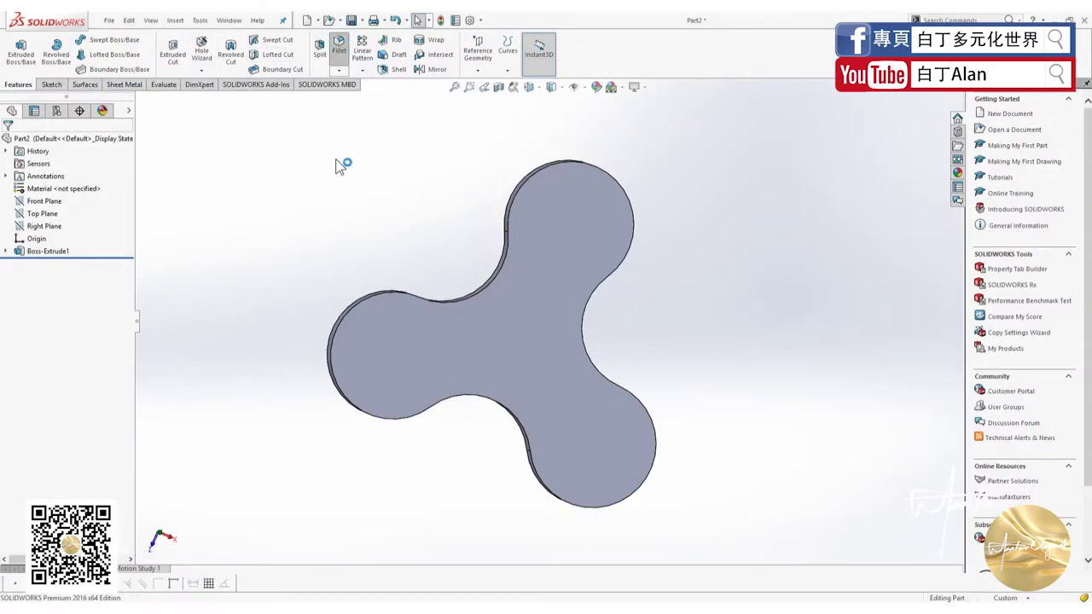
Begin a Full Round Fillet: top face as first side, then add side-wall faces to the center set
left_click(85, 198)
left_click(482, 329)
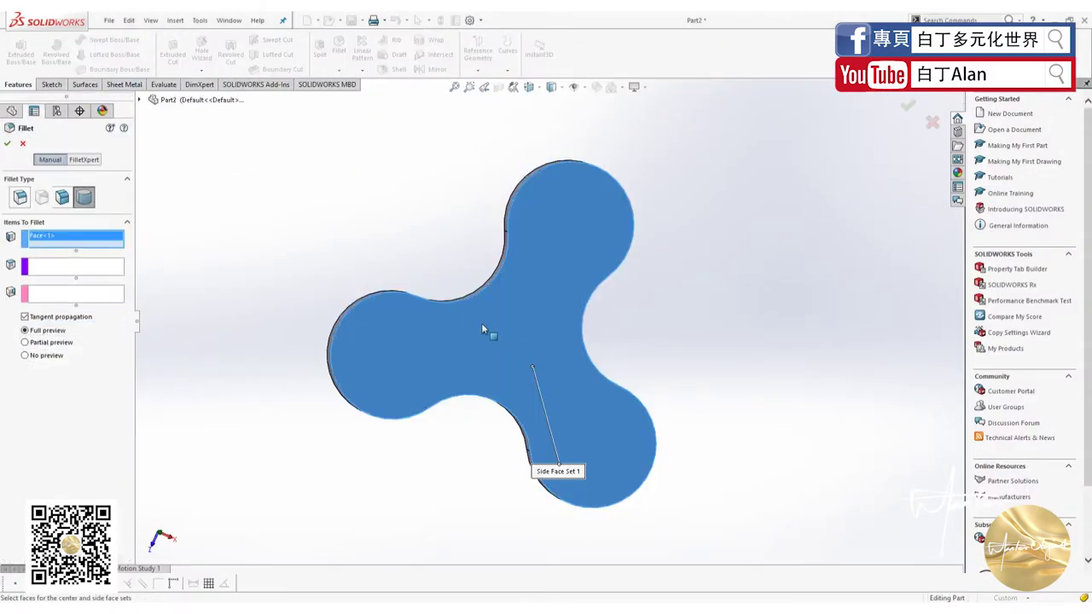
middle_click_drag(426, 324, 518, 299)
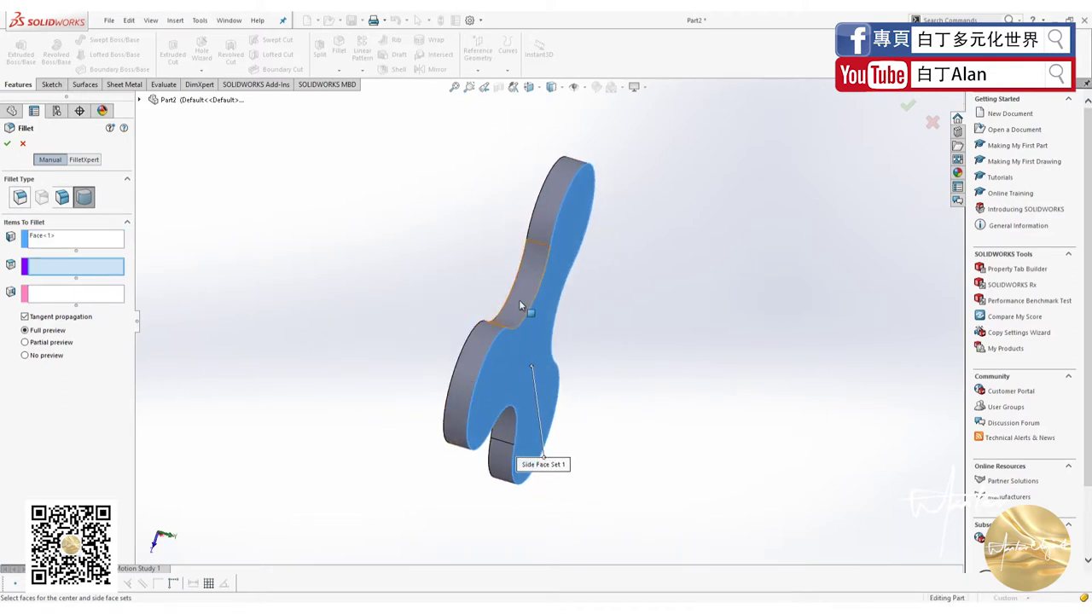
left_click(519, 300)
left_click(465, 384)
middle_click_drag(465, 384, 509, 366)
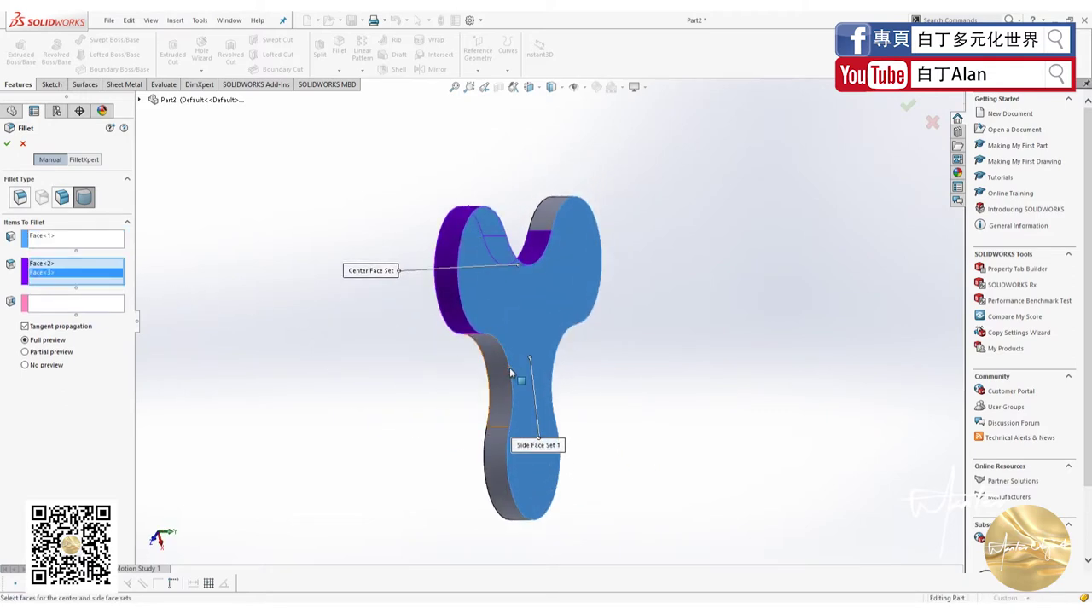
left_click(509, 367)
Add the remaining lobe side faces, set the bottom face as second side, and confirm Fillet1
left_click(501, 480)
middle_click_drag(500, 480, 499, 389)
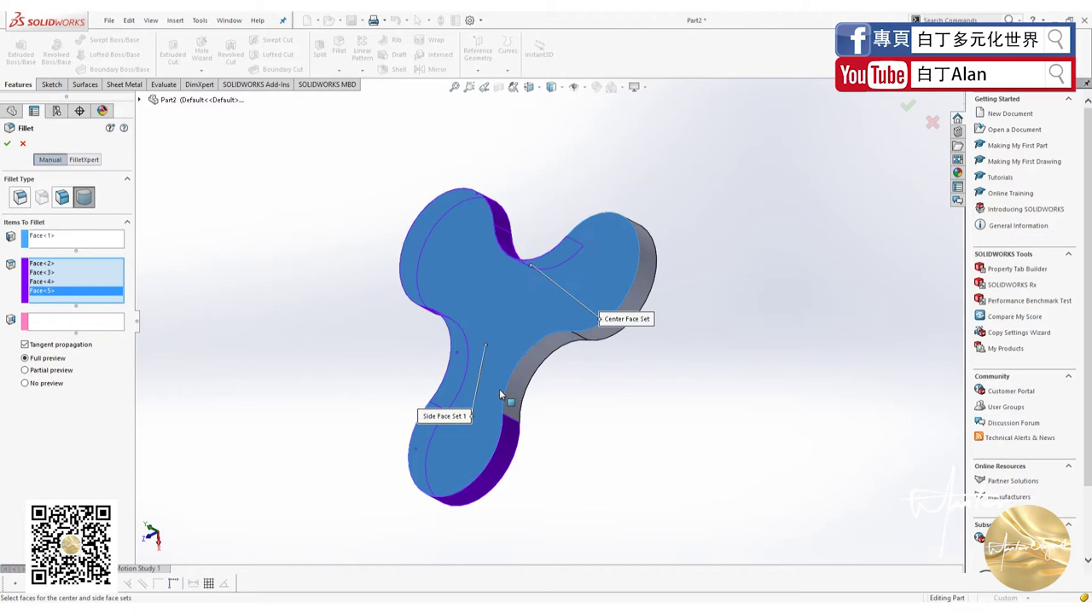
left_click(551, 370)
left_click(640, 290)
middle_click_drag(640, 290, 552, 285)
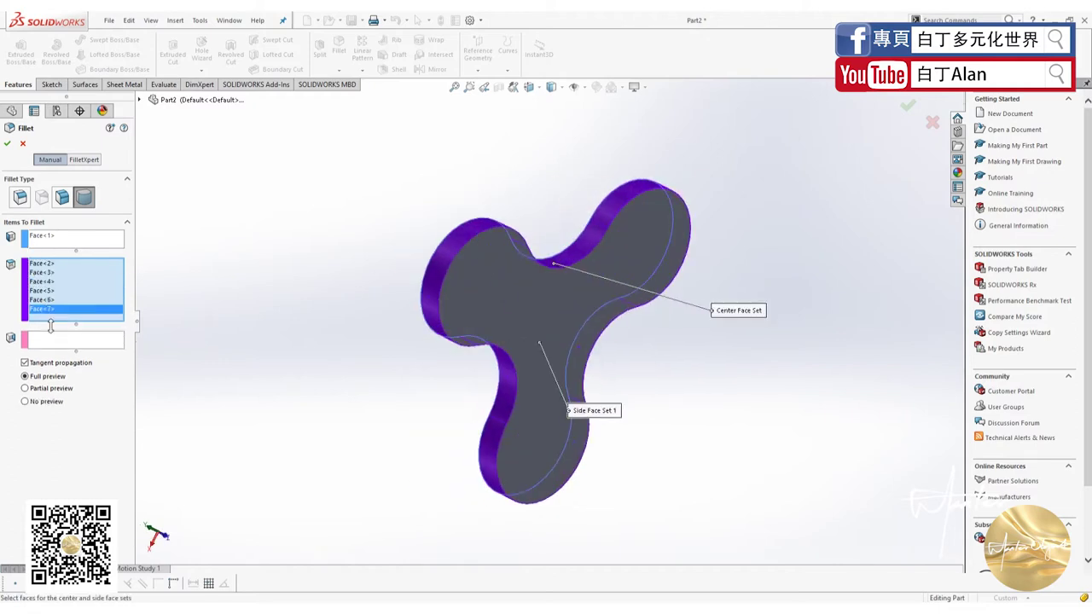
left_click(553, 285)
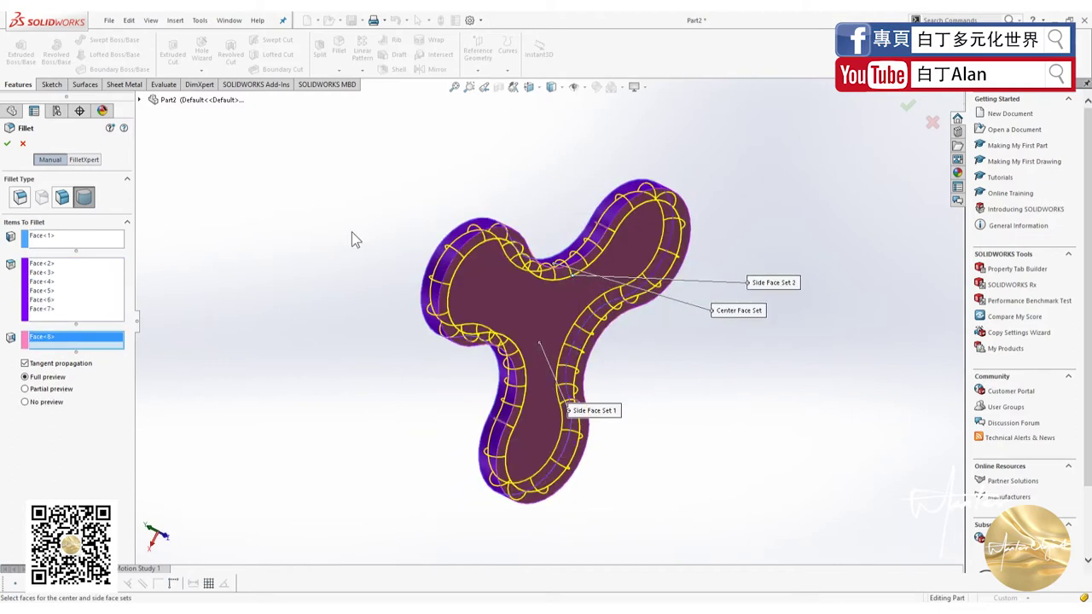
left_click(6, 144)
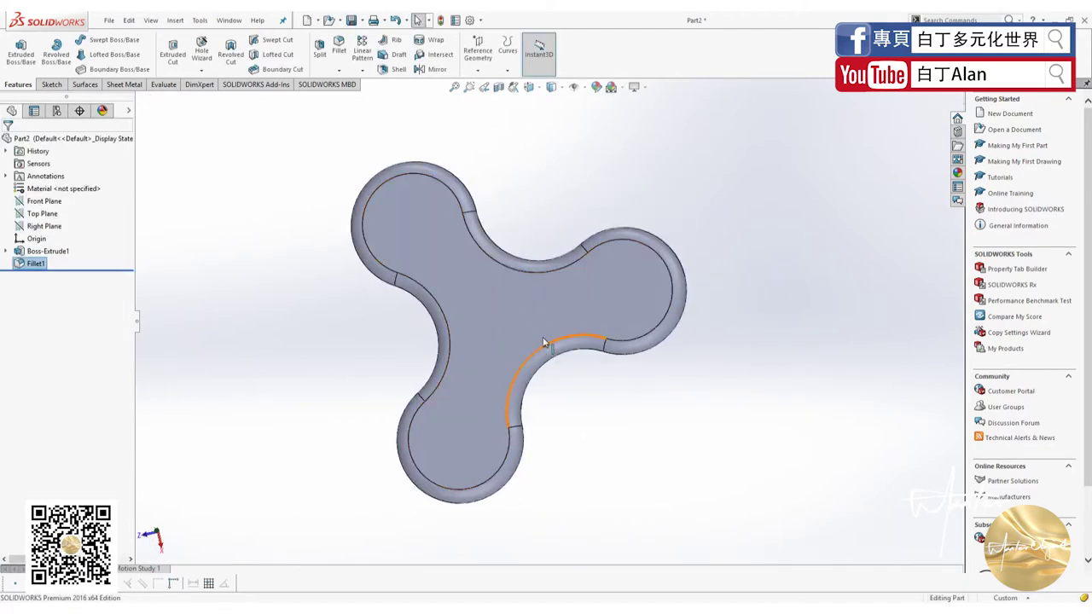
Orbit and zoom to inspect the rounded spinner, ending near a top-down view
middle_click_drag(546, 342, 566, 346)
scroll(566, 343, "down", 3)
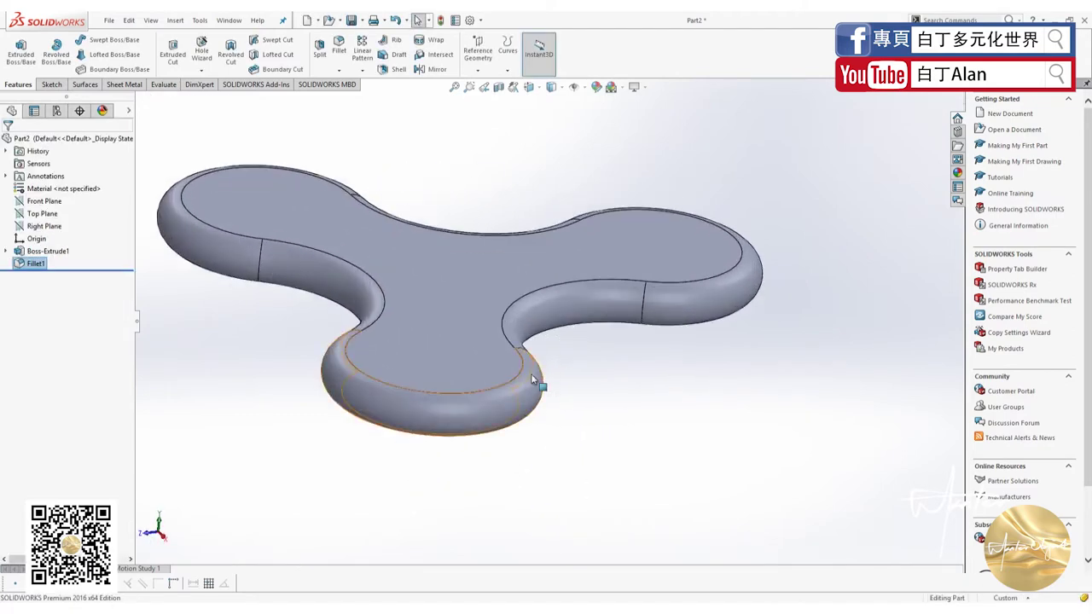
scroll(530, 374, "up", 2)
mouse_move(529, 374)
middle_mouse_down()
mouse_move(454, 300)
mouse_move(427, 236)
middle_mouse_up()
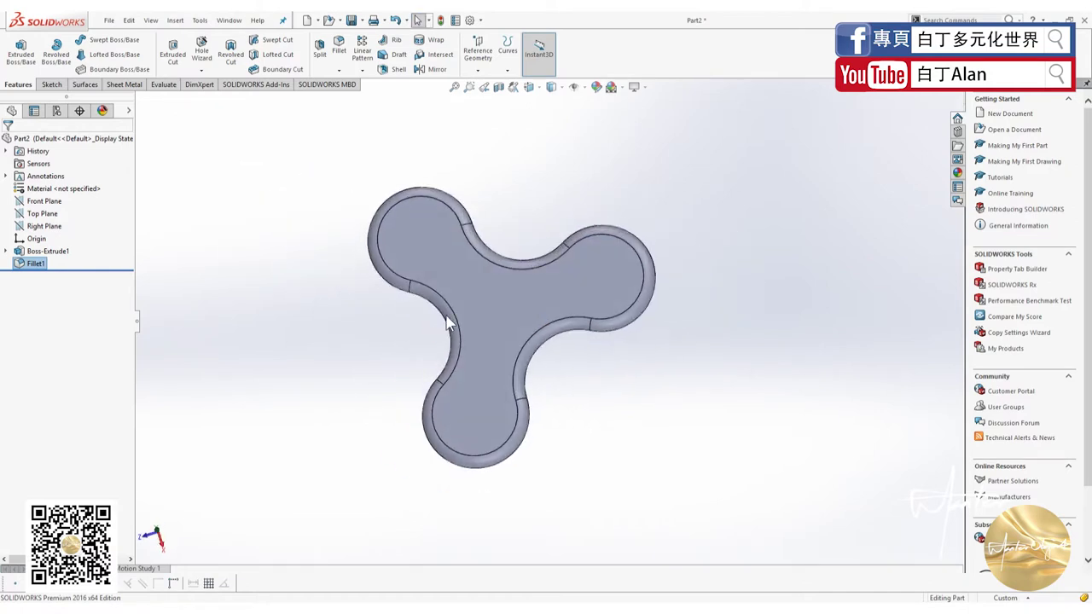
Start a sketch on the top face, viewed Normal To, and draw a circle in the lower-left lobe
left_click(421, 228)
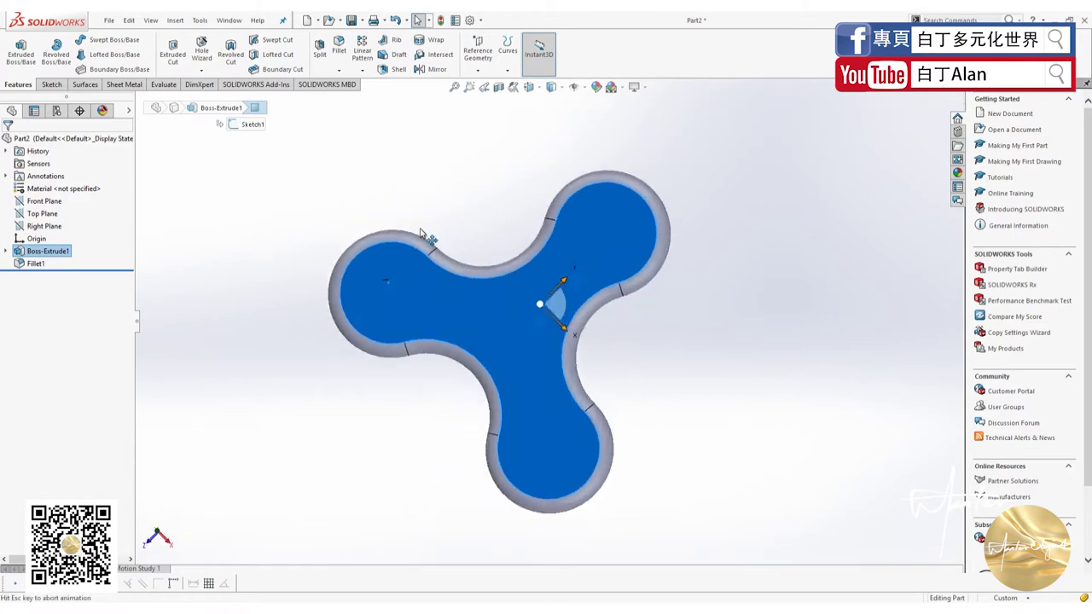
left_click(481, 181)
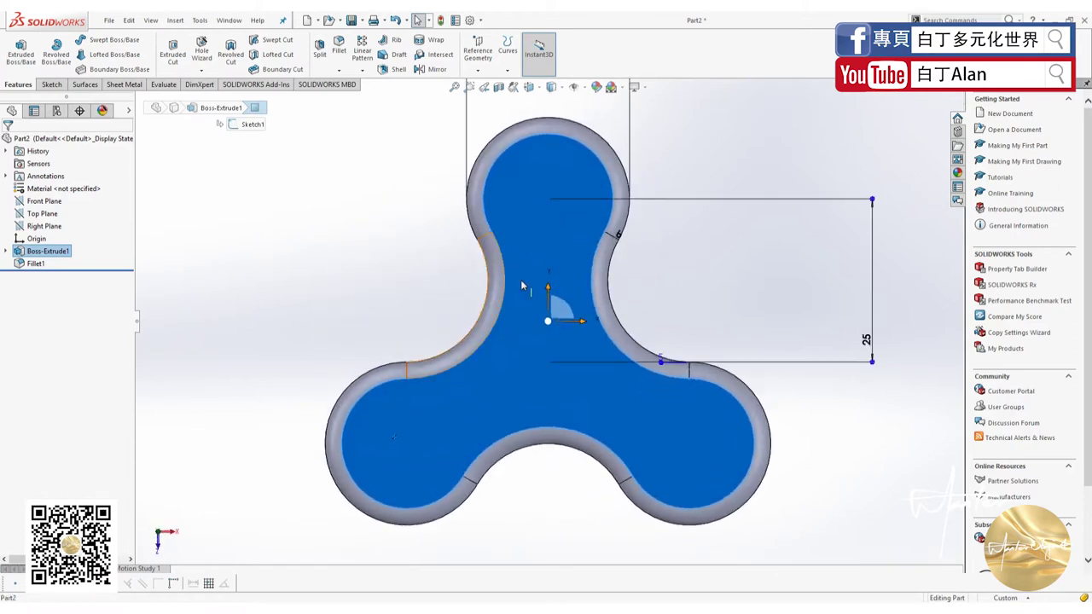
left_click(52, 84)
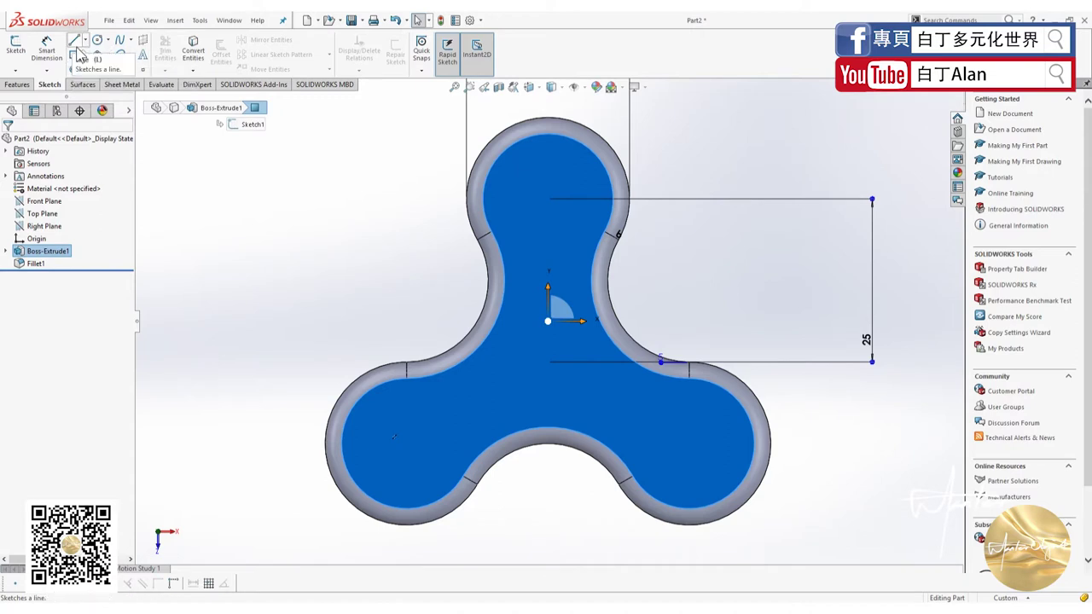
left_click(20, 49)
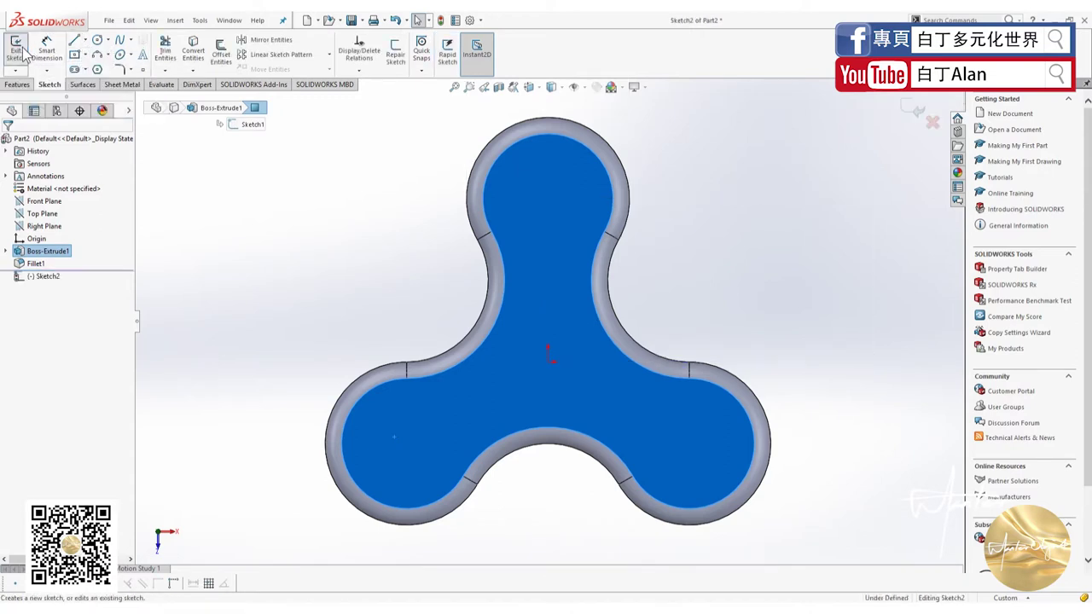
left_click(97, 40)
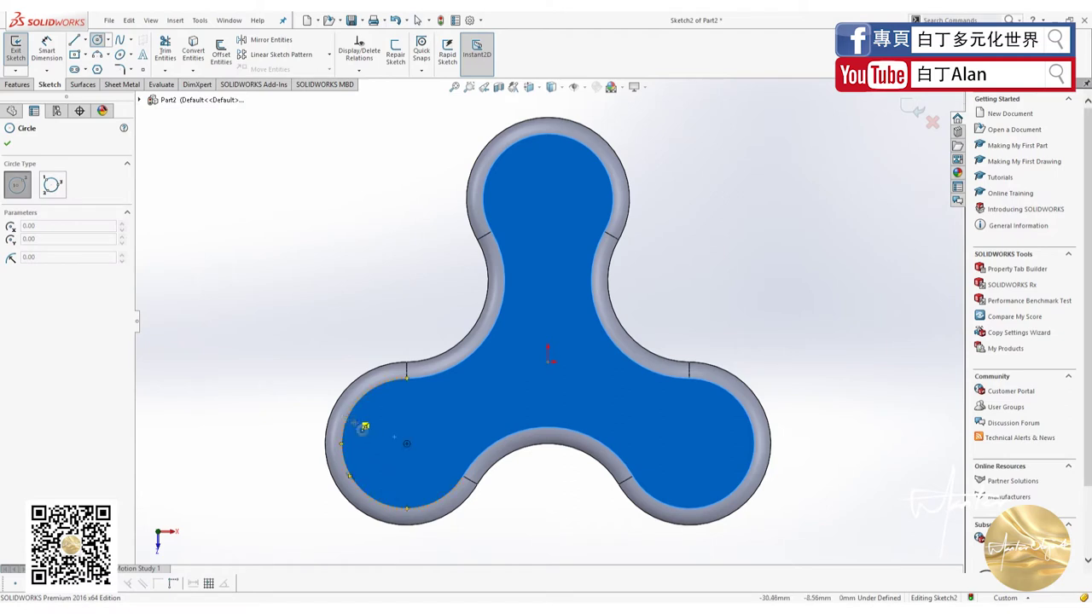
left_click(406, 444)
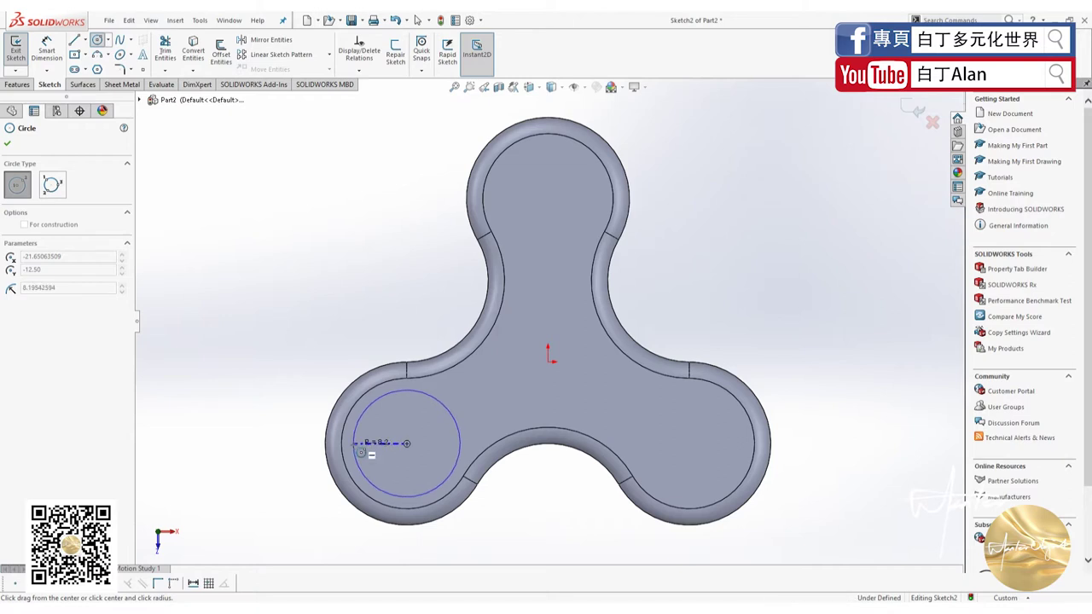
left_click(353, 448)
key("Escape")
Dimension the lobe circle to a 17 mm diameter
left_click(47, 50)
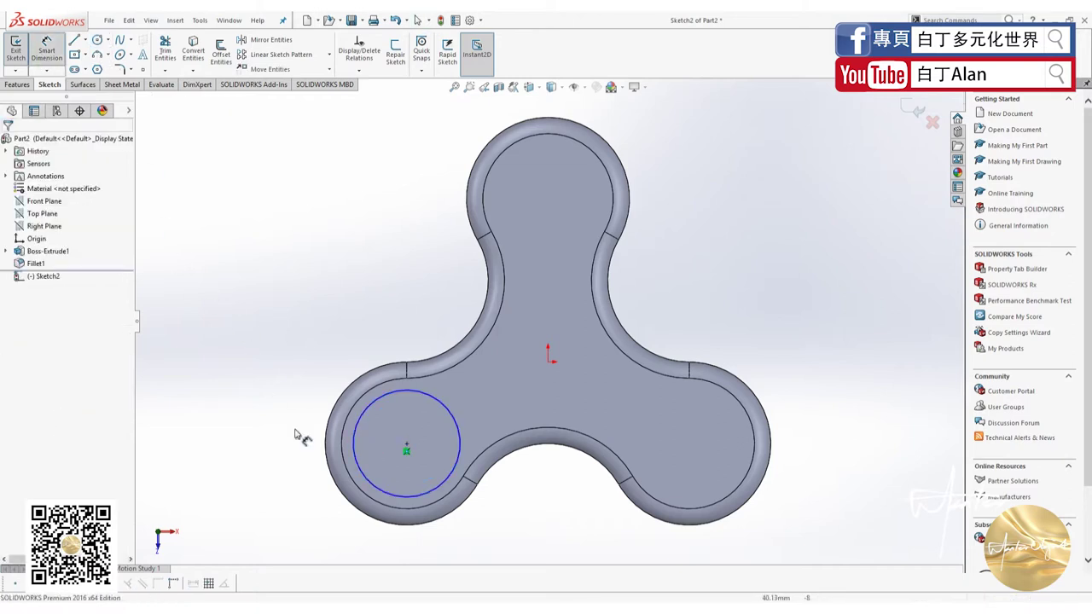
left_click(354, 444)
left_click(295, 458)
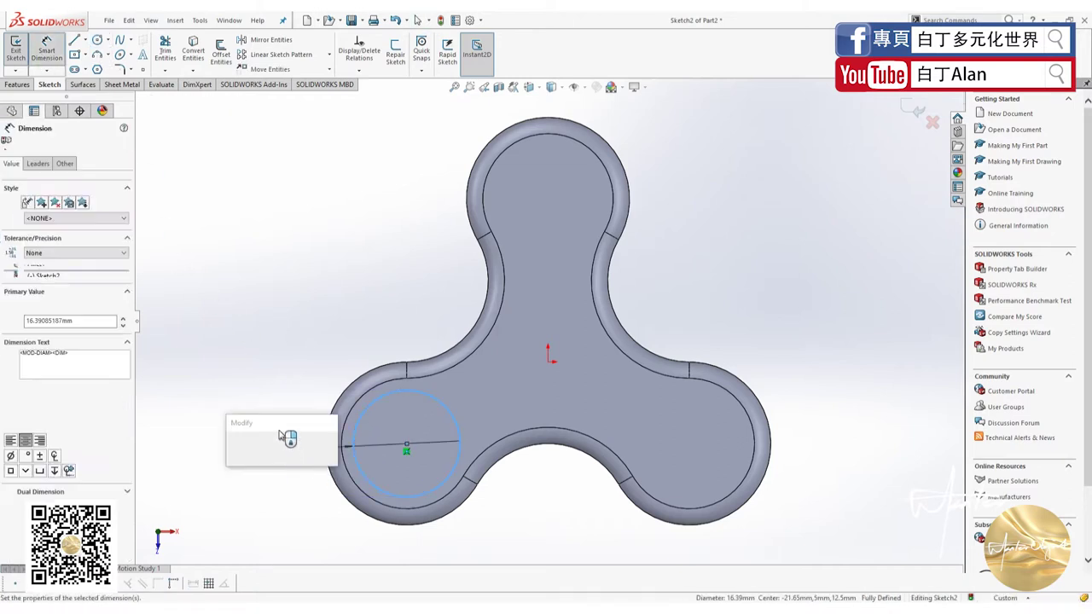
type("8")
key("Return")
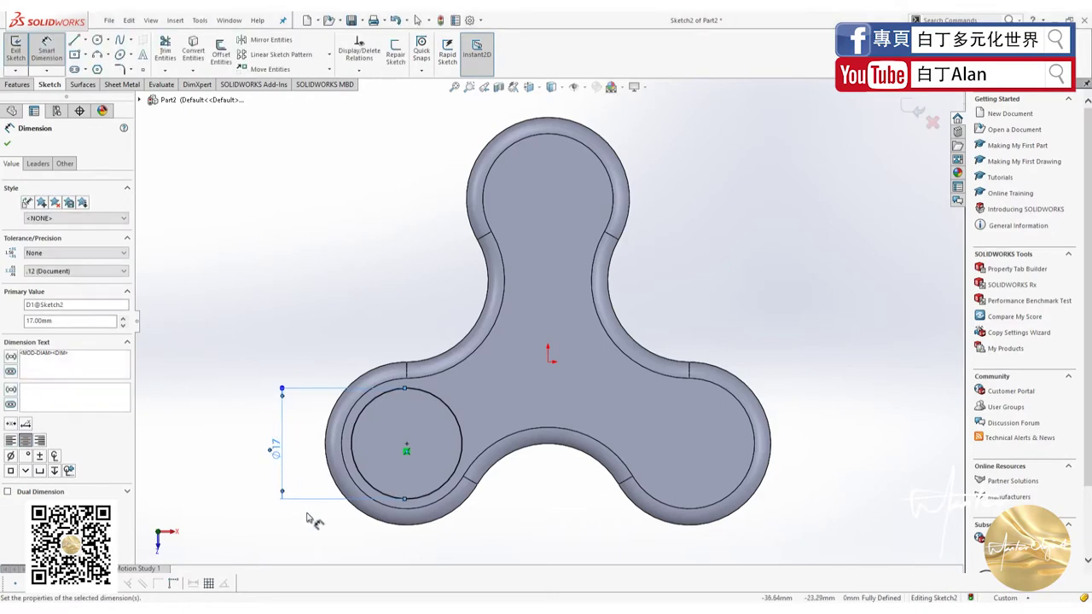
left_click(8, 145)
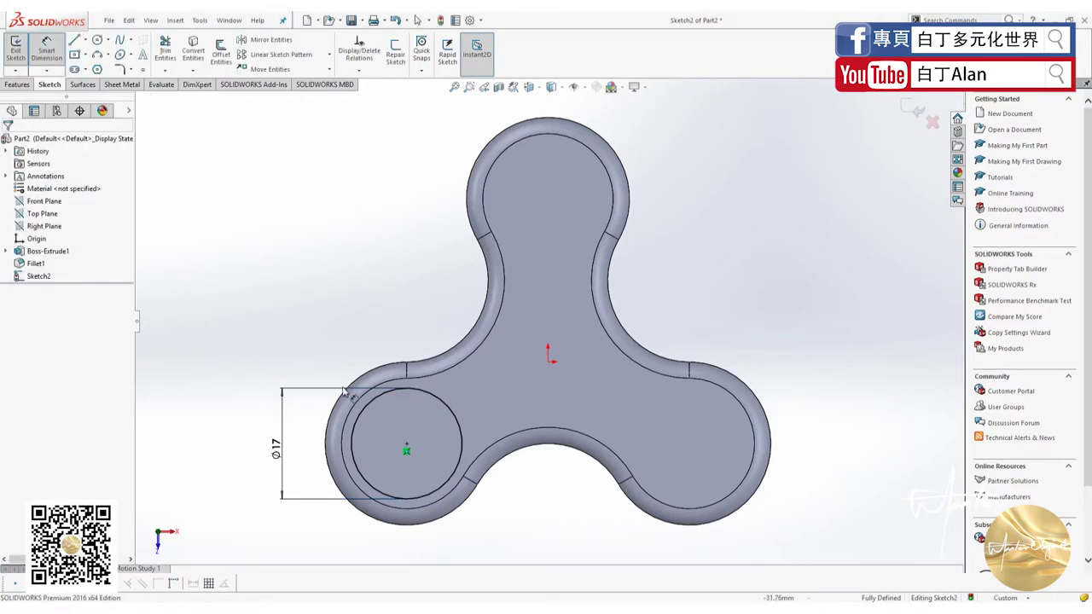
key("alt+Tab")
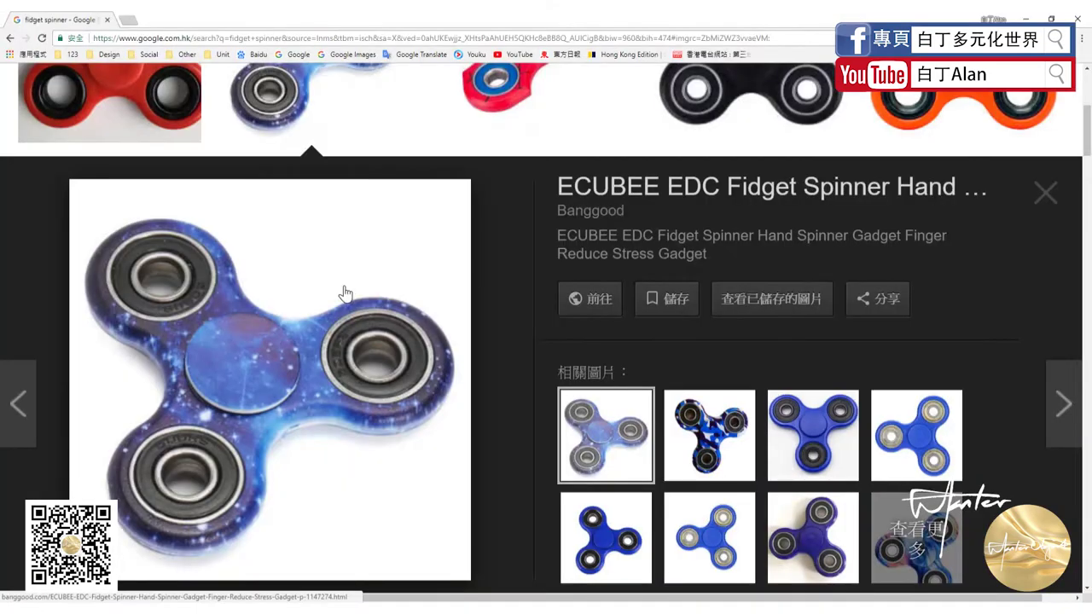
key("alt+Tab")
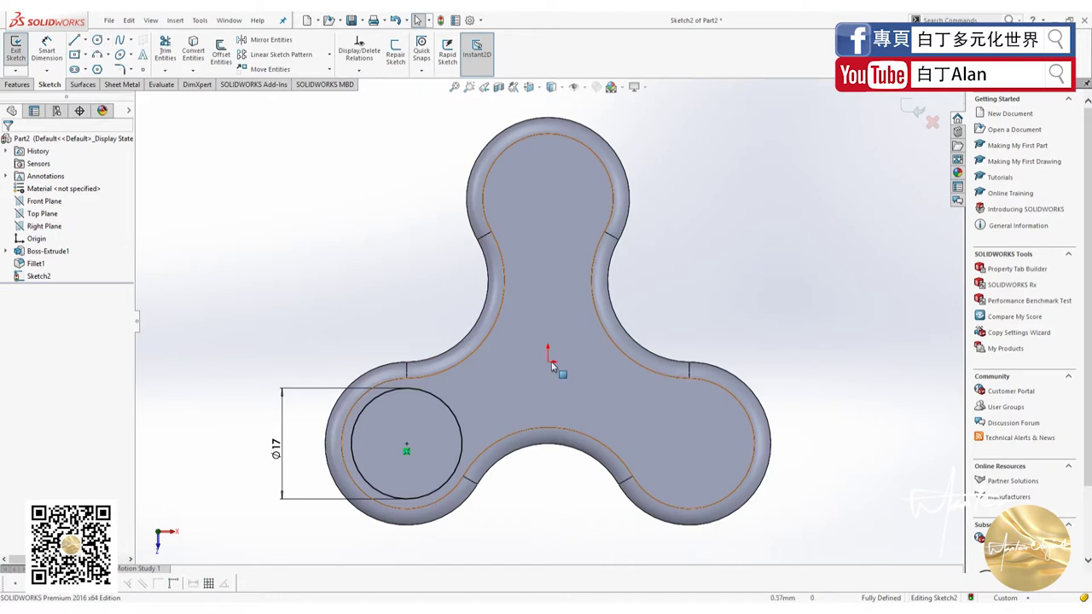
Draw a circle centred on the origin and dimension it to Ø5 mm
left_click(108, 40)
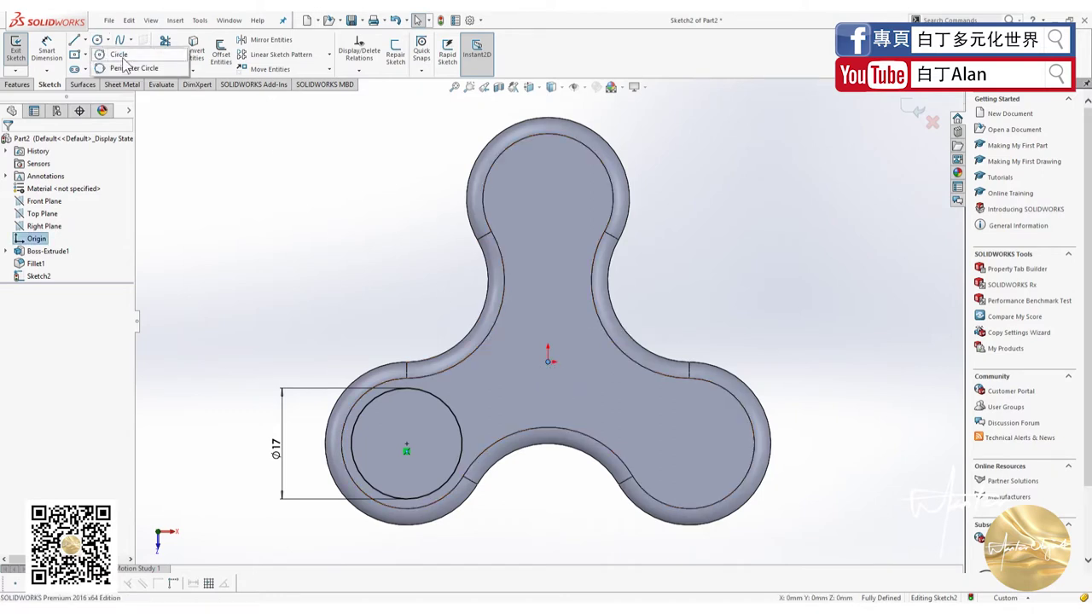
left_click(117, 54)
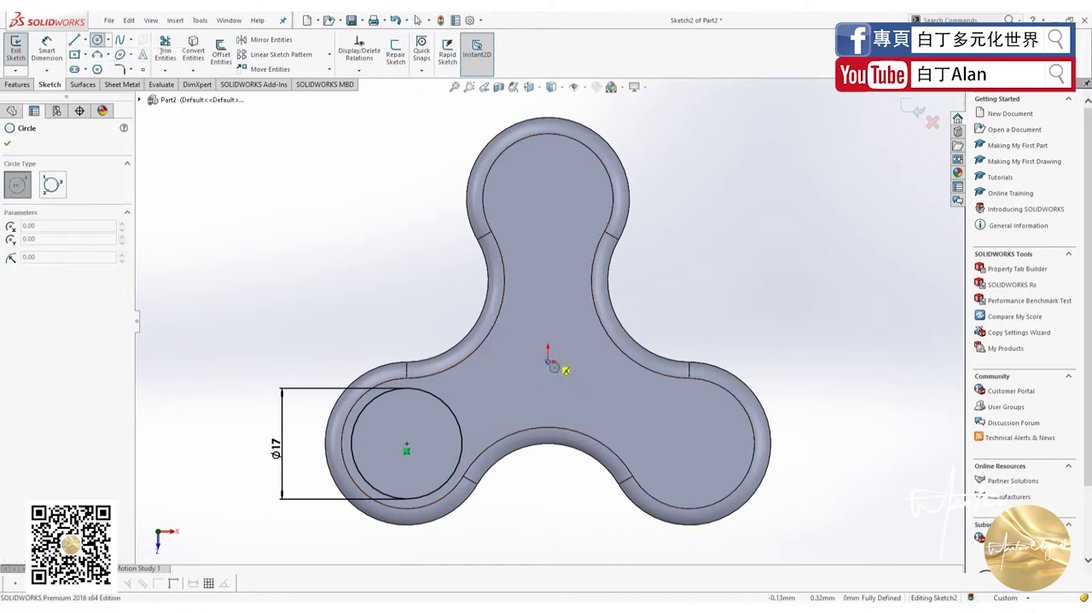
left_click(548, 361)
left_click(566, 372)
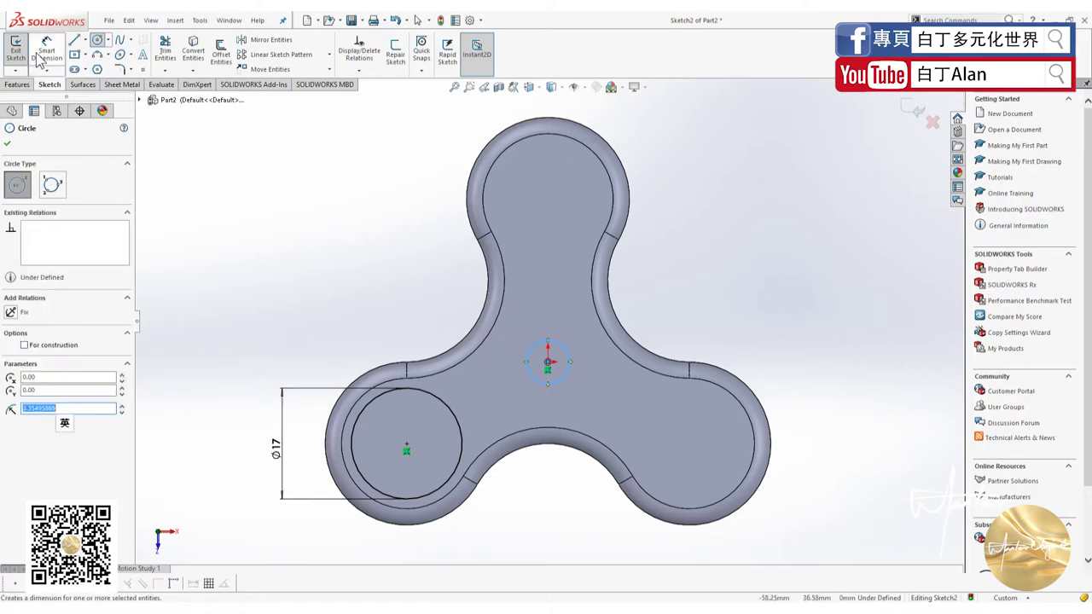
left_click(46, 51)
left_click(529, 359)
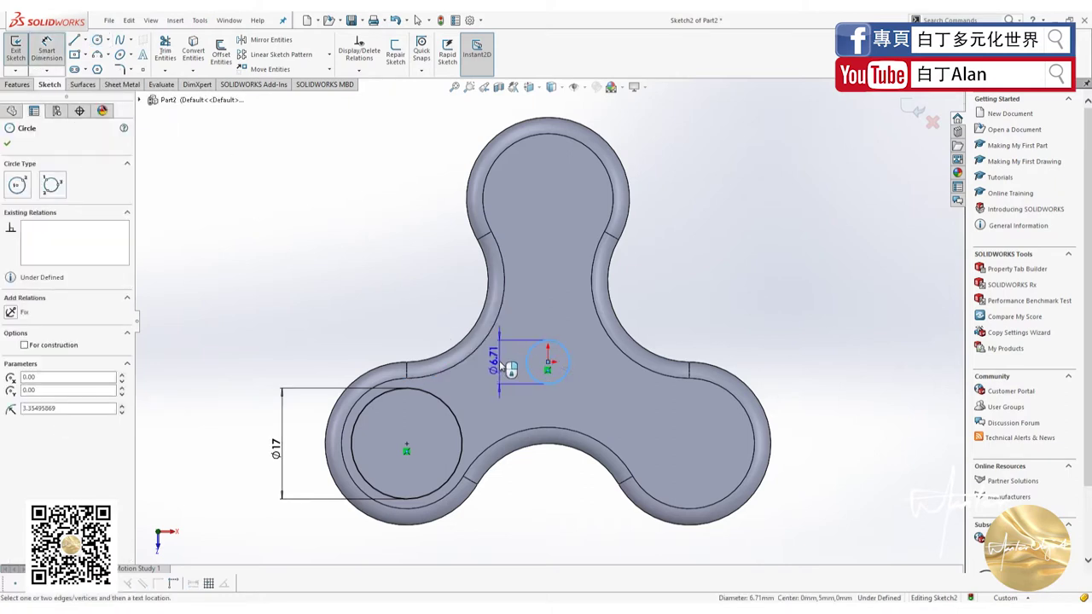
left_click(507, 366)
type("5")
key("Return")
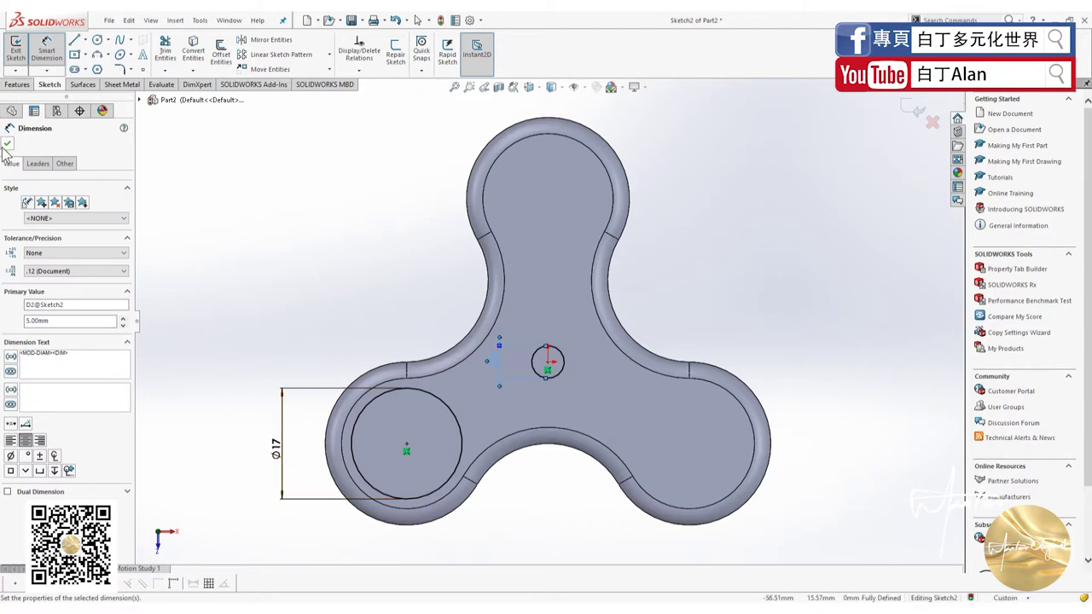
Start a linear sketch pattern of the Ø17 lobe circle, previewing two copies 10 mm apart
key("Escape")
left_click(427, 397)
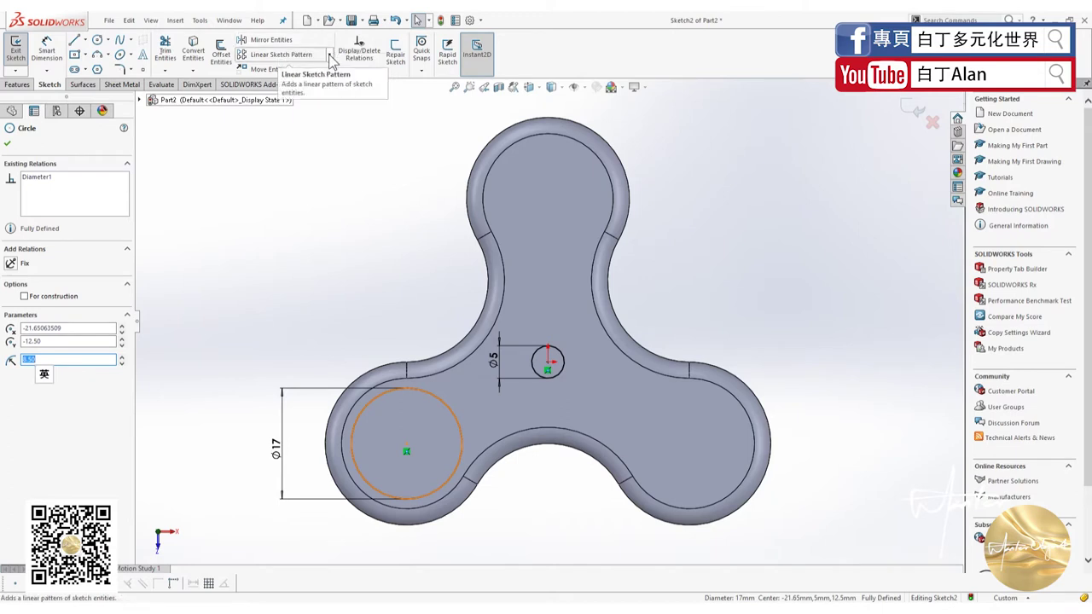
left_click(329, 57)
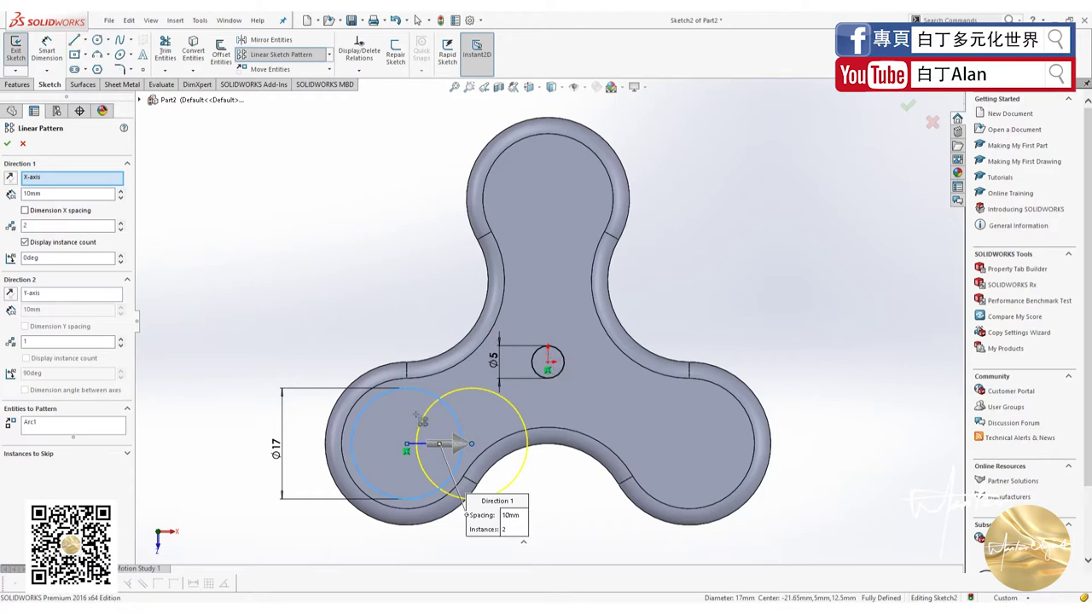
Replace the linear pattern with a 3-instance, 360° circular pattern of the Ø17 circle
key("Escape")
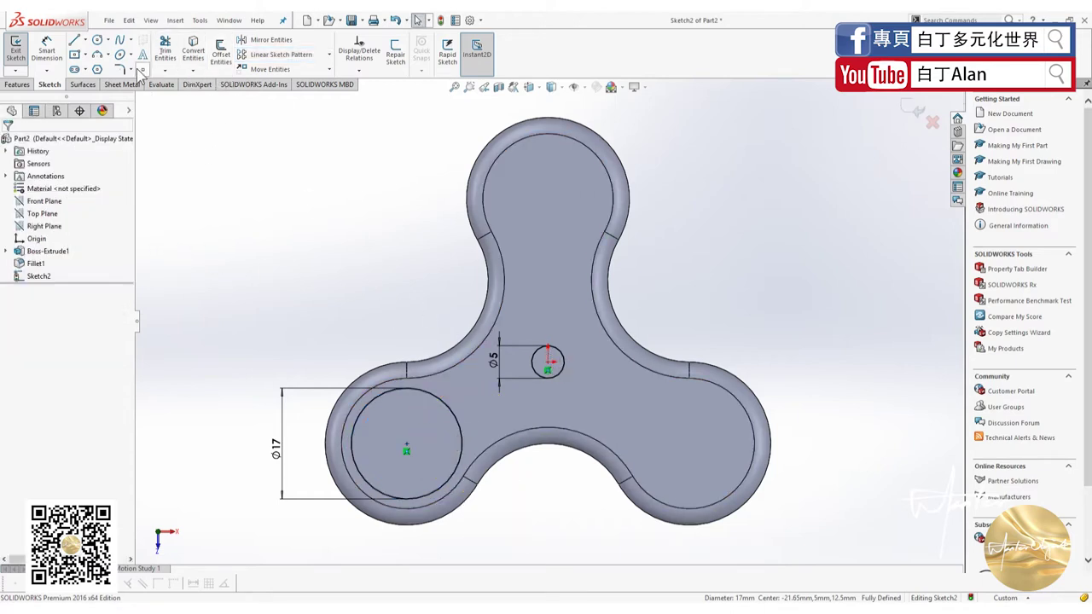
left_click(550, 365)
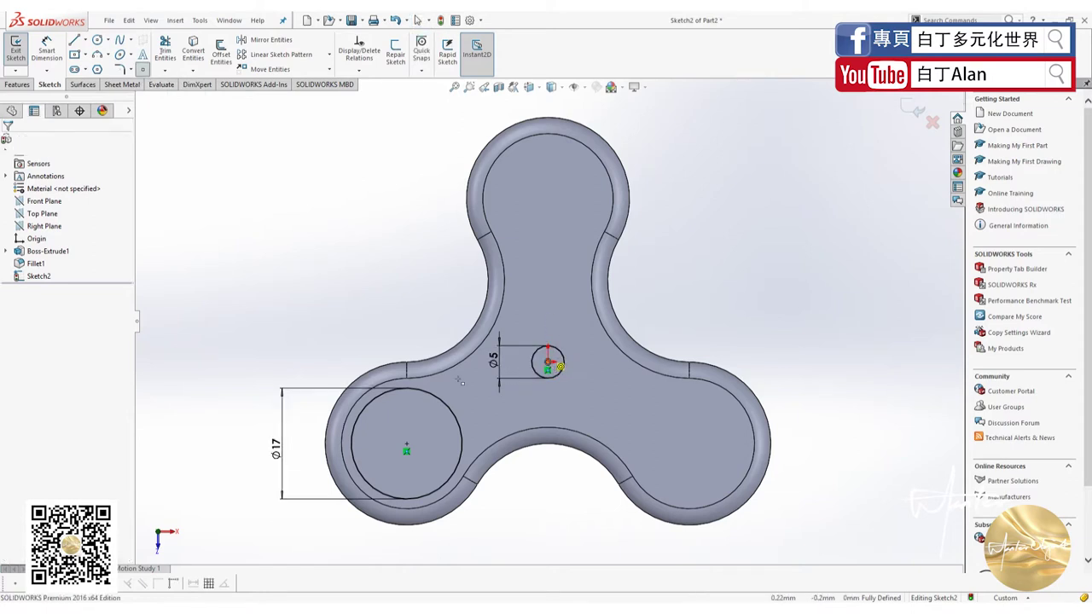
left_click(372, 280)
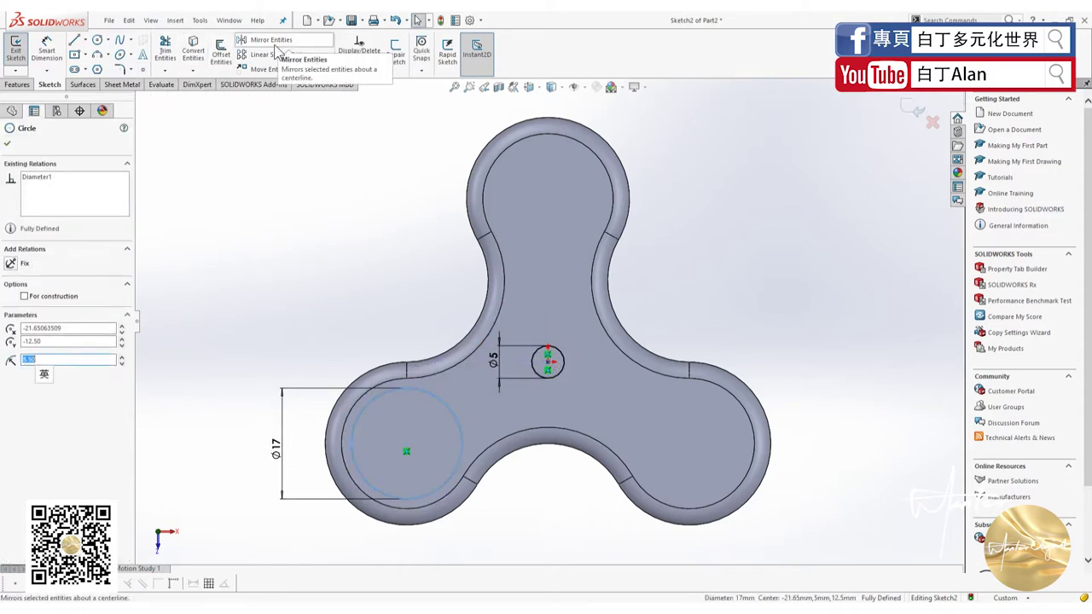
left_click(329, 54)
left_click(281, 80)
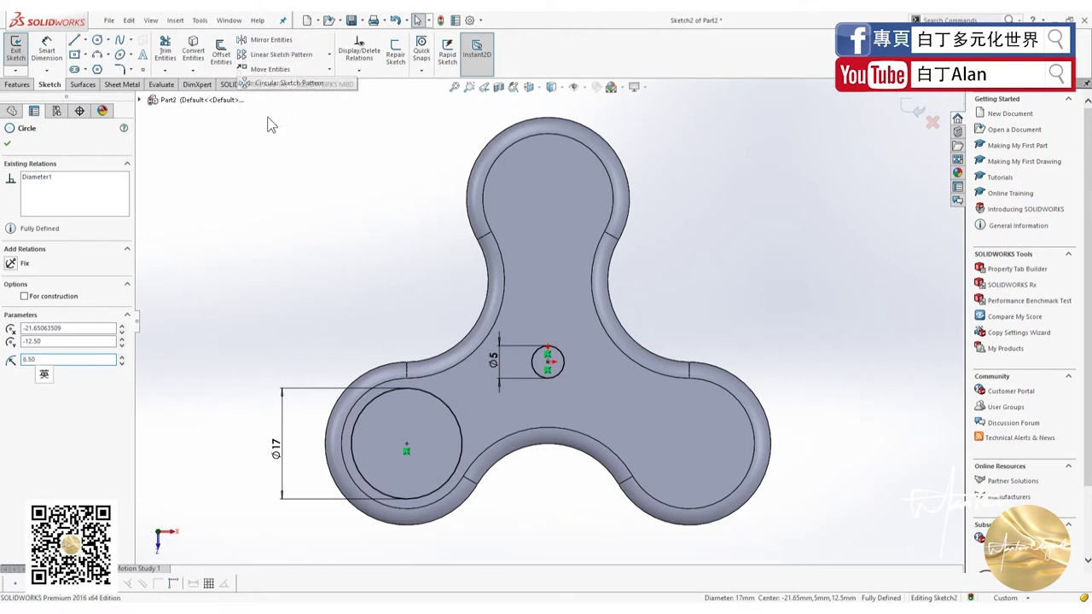
double_click(23, 289)
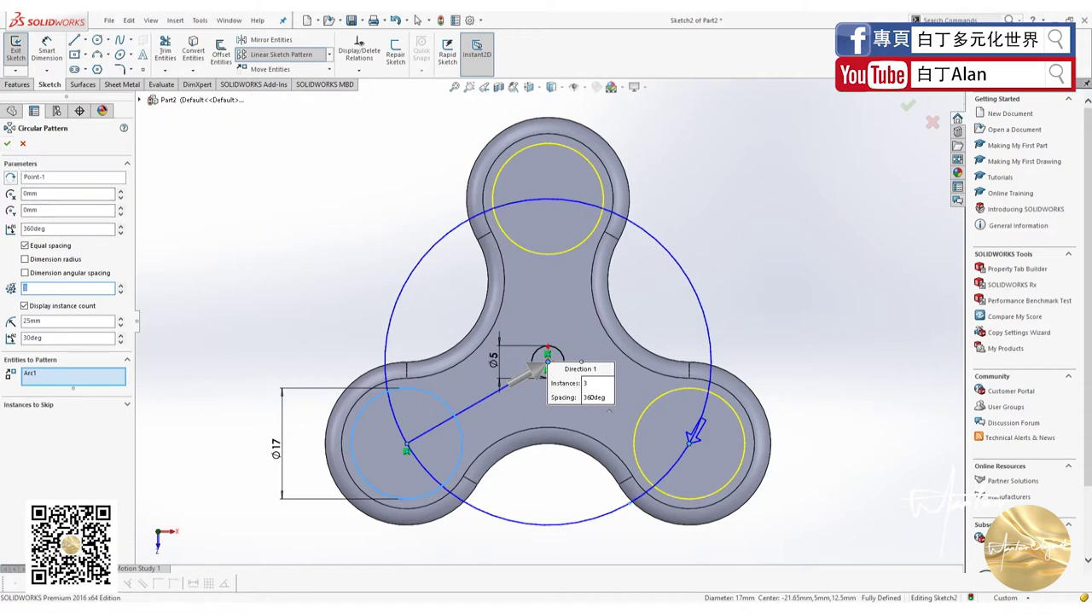
left_click(8, 142)
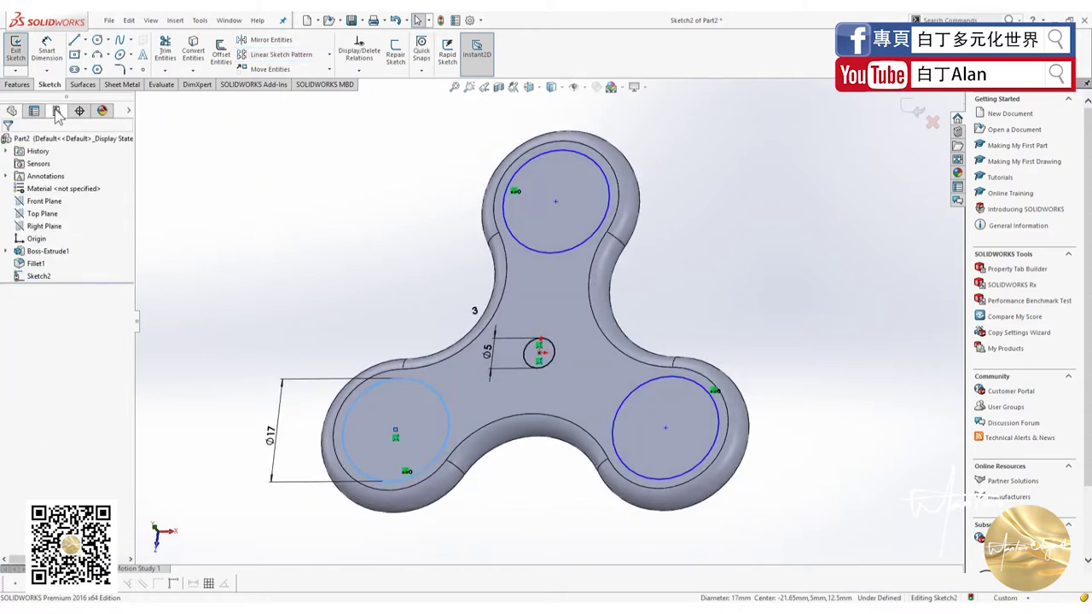
Extruded-cut the Ø17 and Ø5 circles Through All, creating Cut-Extrude1, and orbit to check the holes
left_click(19, 86)
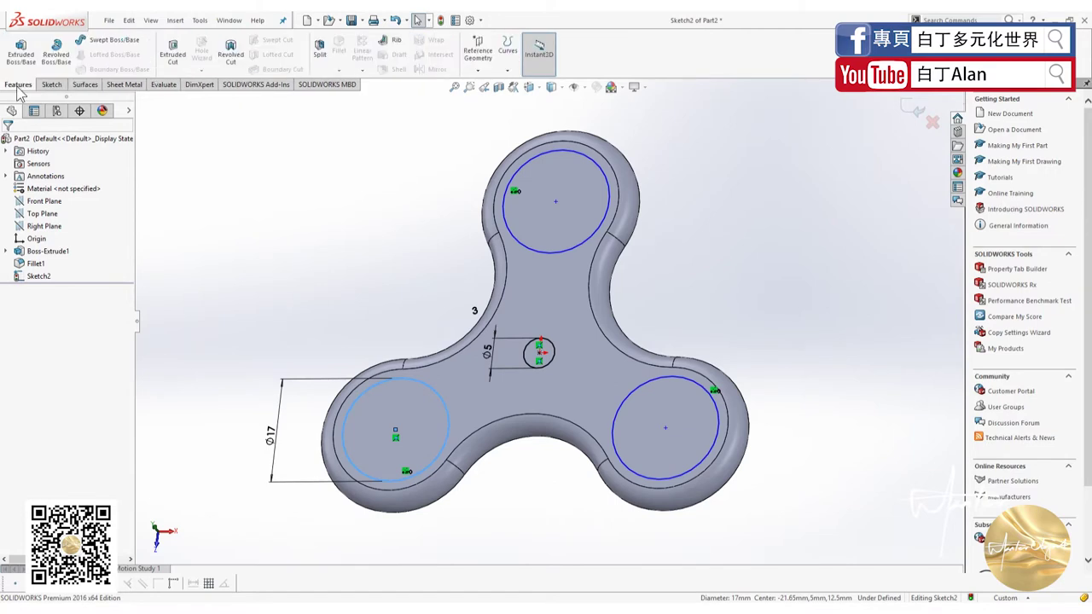
left_click(170, 60)
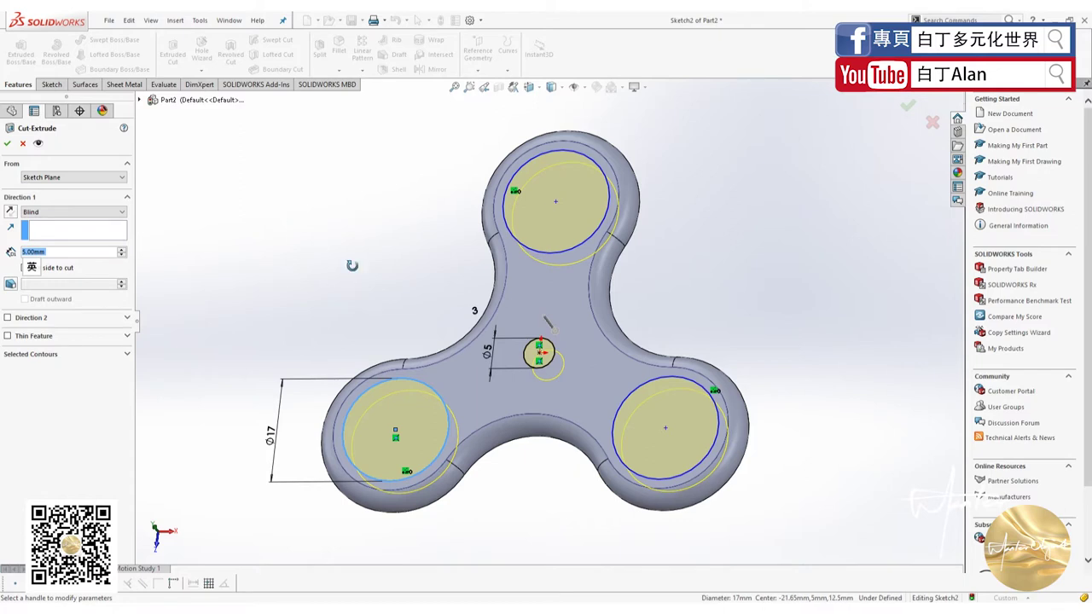
left_click(68, 214)
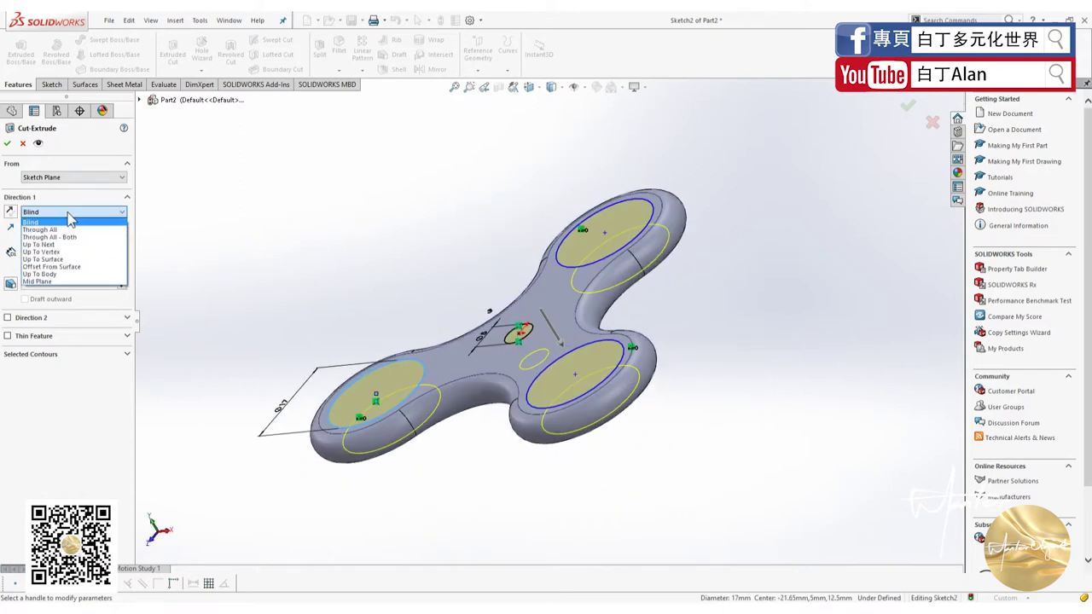
left_click(68, 231)
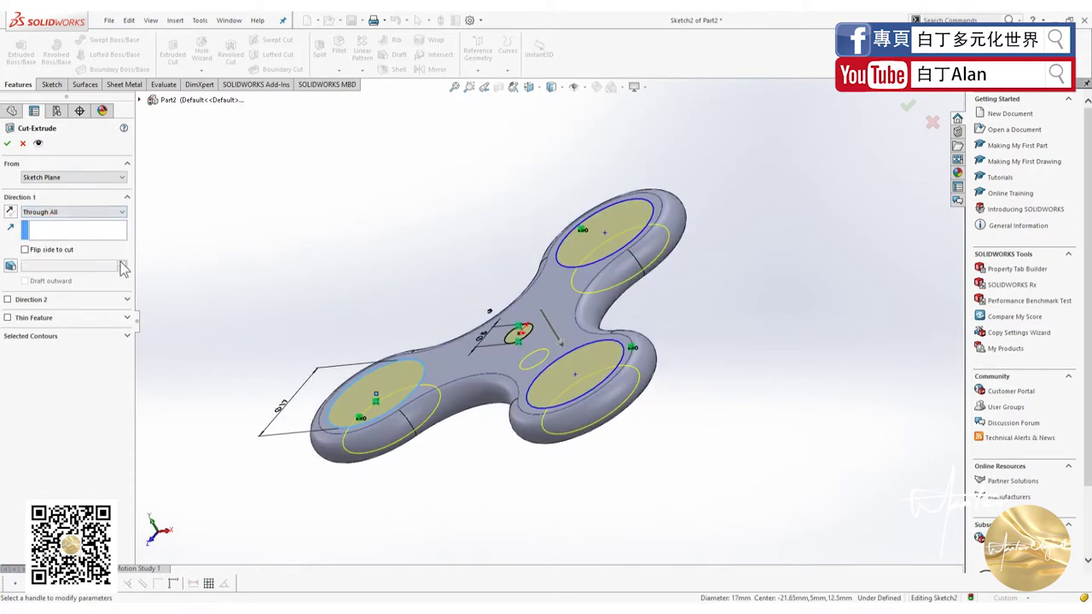
left_click(7, 144)
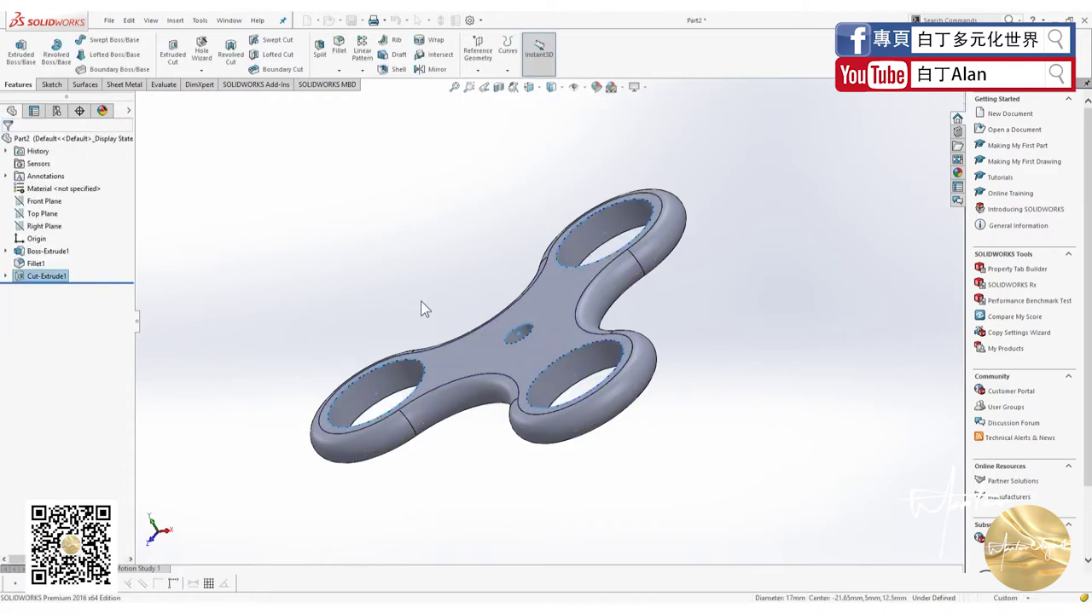
mouse_move(421, 300)
middle_mouse_down()
mouse_move(539, 347)
mouse_move(469, 270)
middle_mouse_up()
middle_click_drag(394, 324, 343, 366)
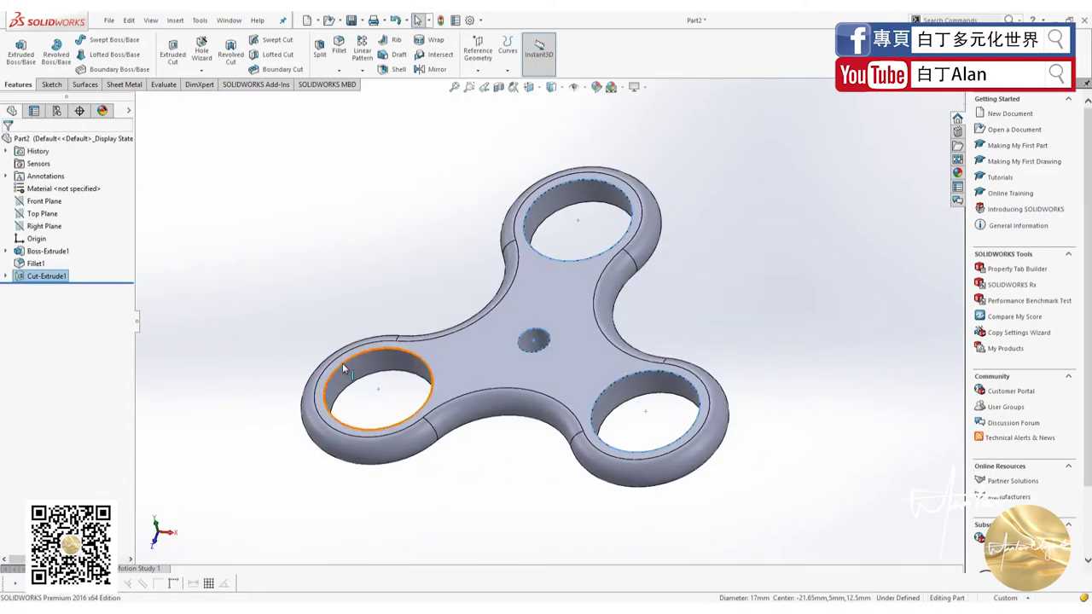
key("alt+Tab")
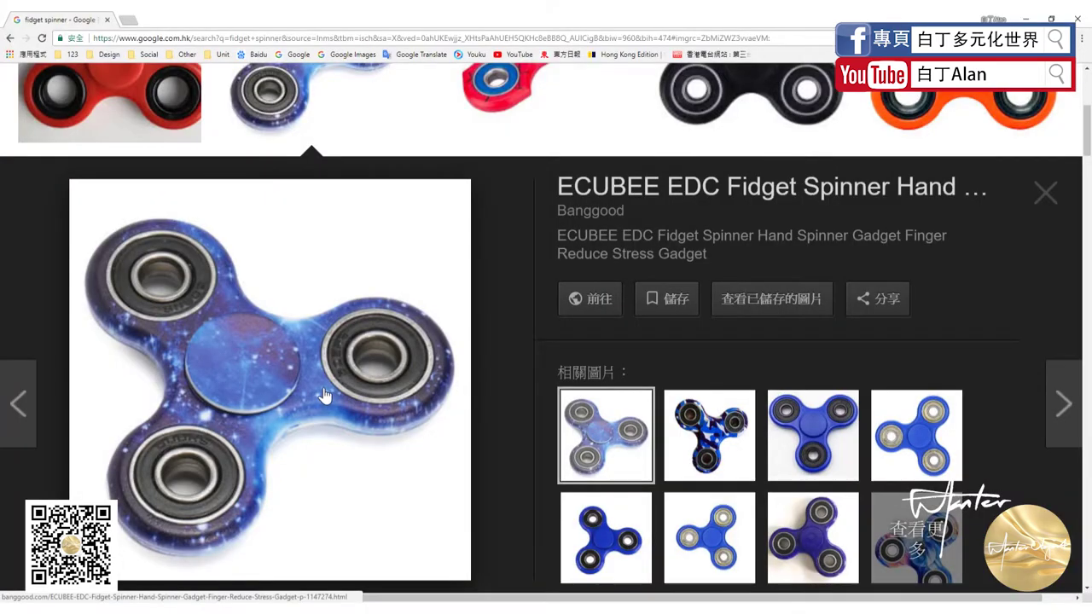
key("alt+Tab")
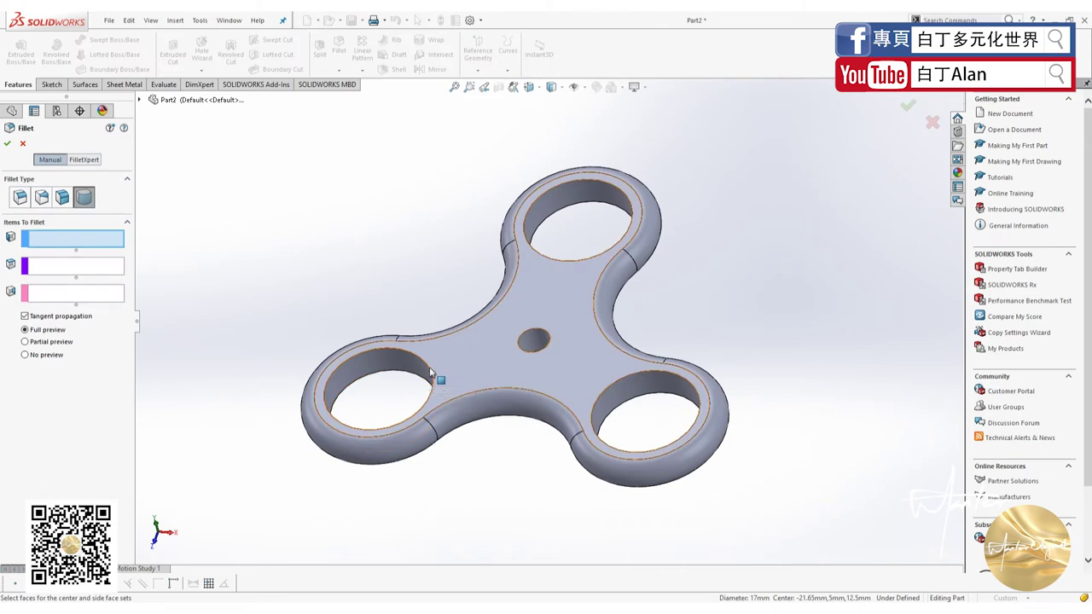
Select the inner faces of the three bearing holes for a constant-size fillet
left_click(405, 366)
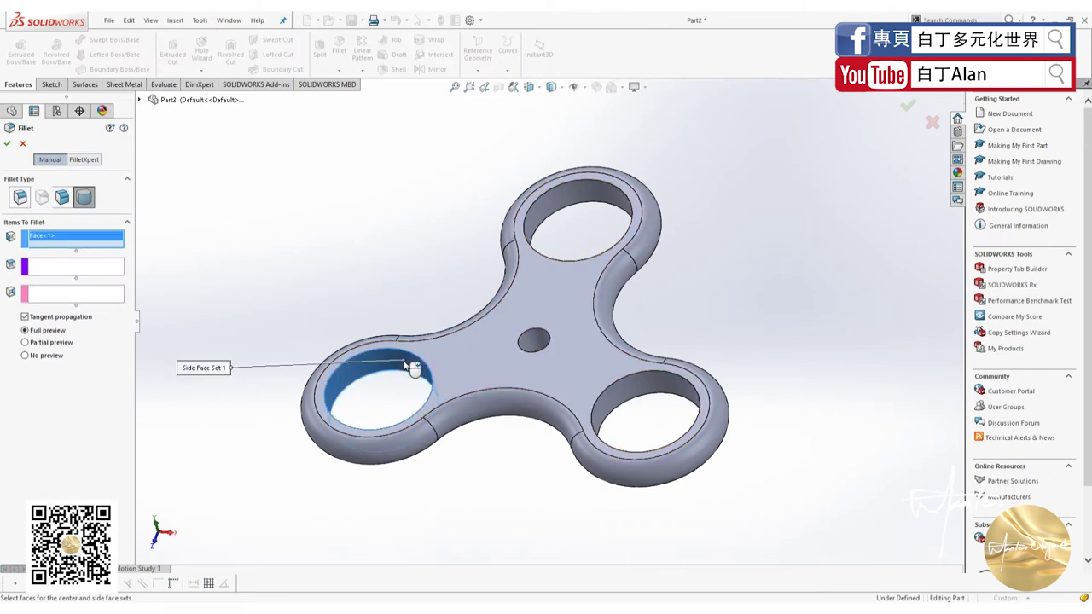
left_click(22, 198)
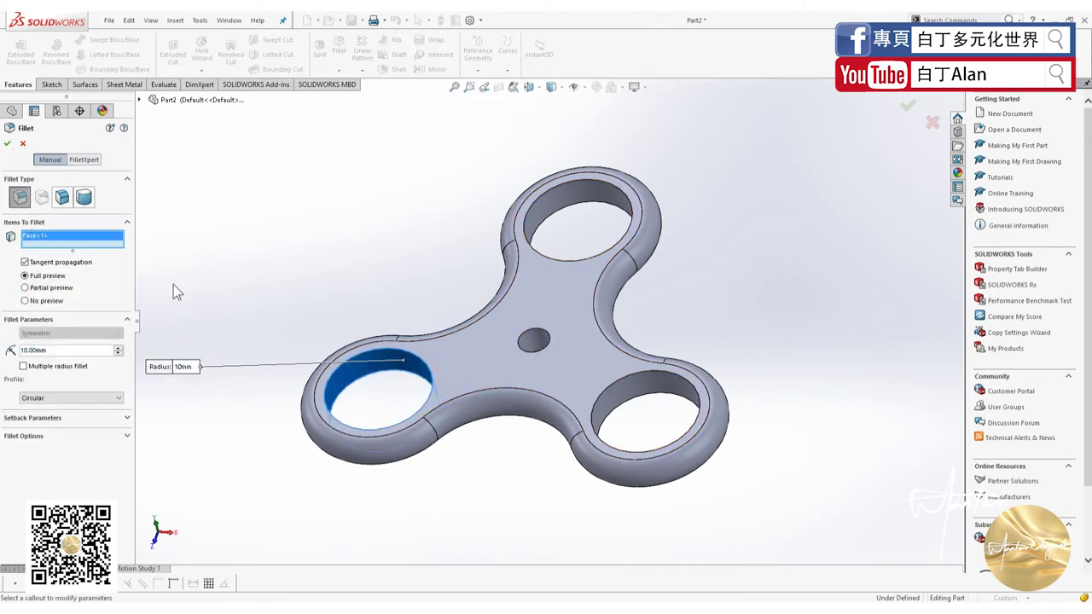
left_click(394, 366)
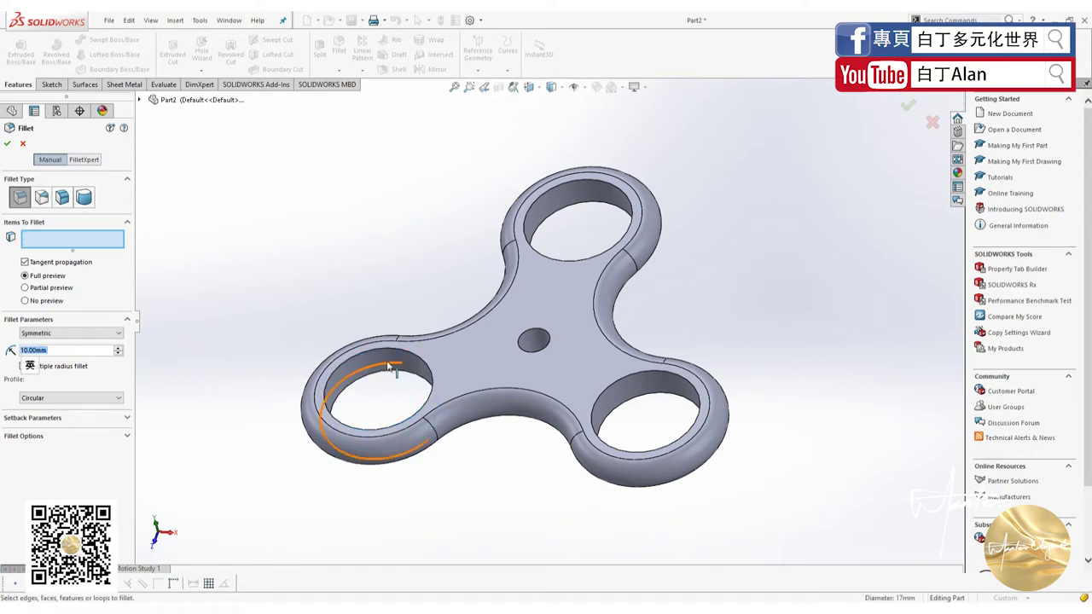
left_click(407, 359)
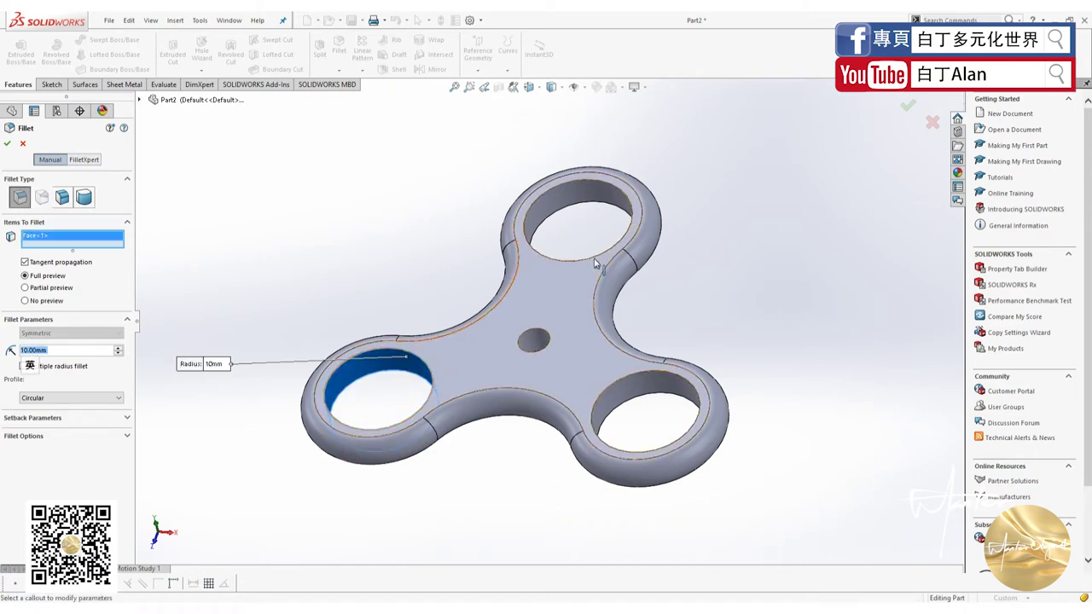
left_click(559, 194)
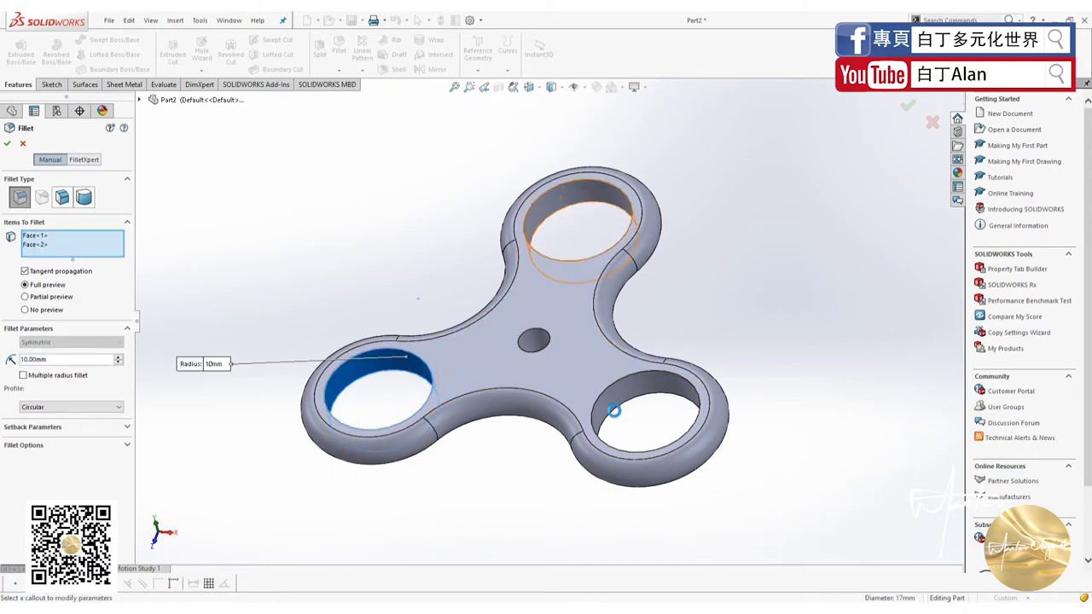
left_click(638, 391)
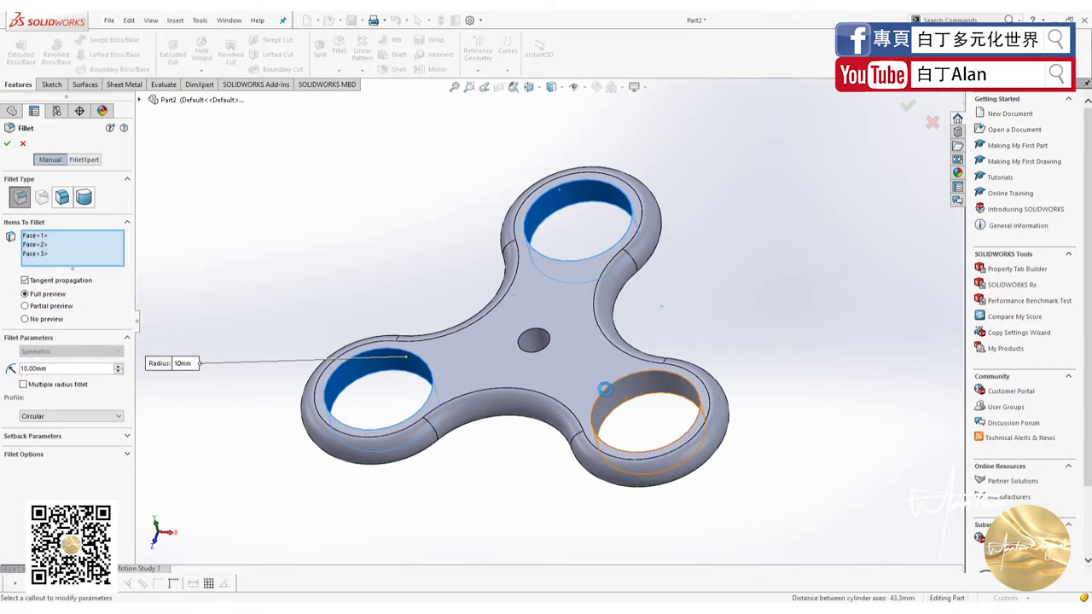
Set the hole fillet radius to 0.1 mm, apply it, and view the part tilted in 3D
type("0.2")
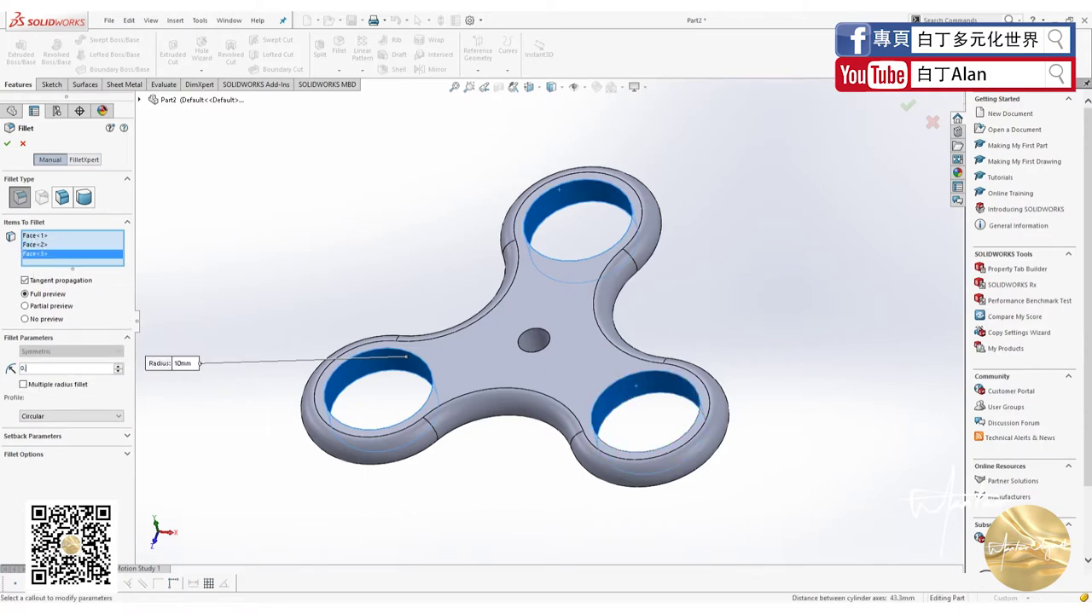
key("Return")
scroll(284, 395, "down", 5)
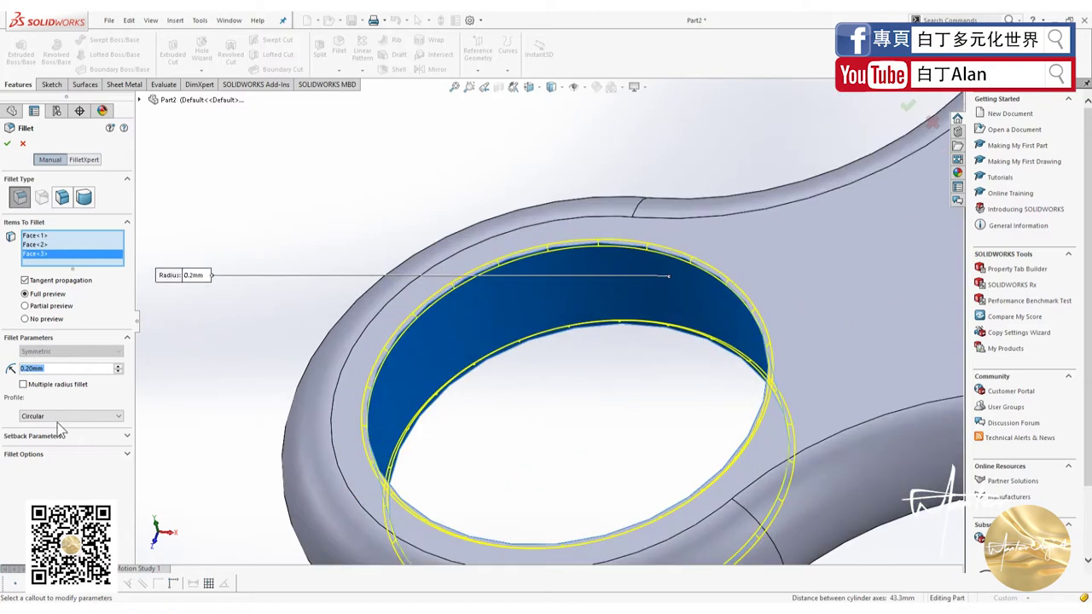
type("0.1")
key("Return")
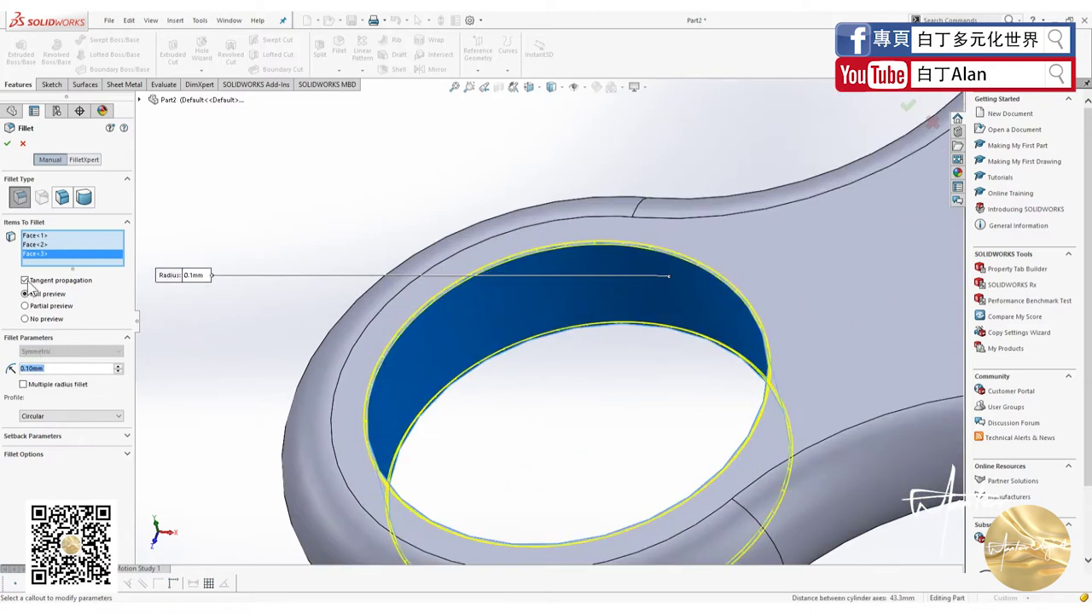
left_click(7, 144)
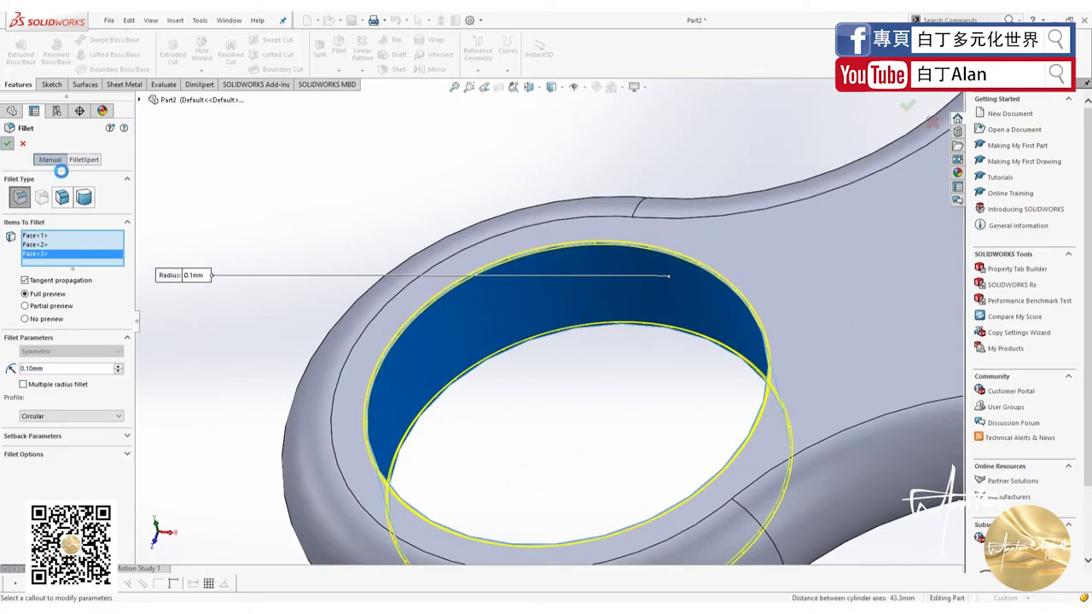
scroll(256, 299, "up", 3)
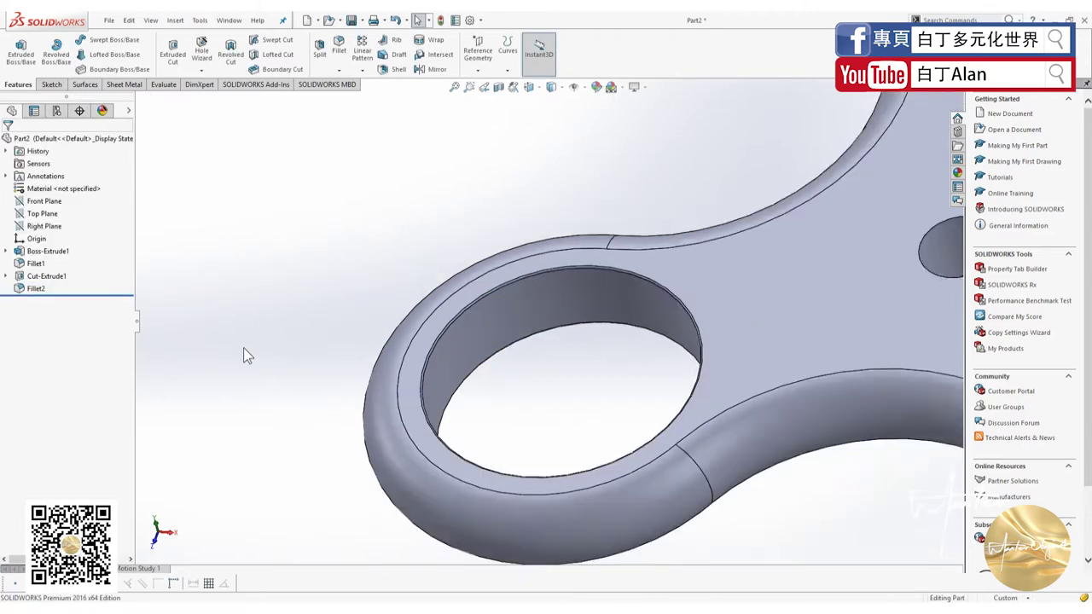
scroll(316, 363, "up", 3)
scroll(388, 427, "down", 2)
scroll(399, 458, "up", 3)
mouse_move(466, 454)
middle_mouse_down()
mouse_move(592, 302)
mouse_move(608, 299)
middle_mouse_up()
scroll(608, 299, "down", 3)
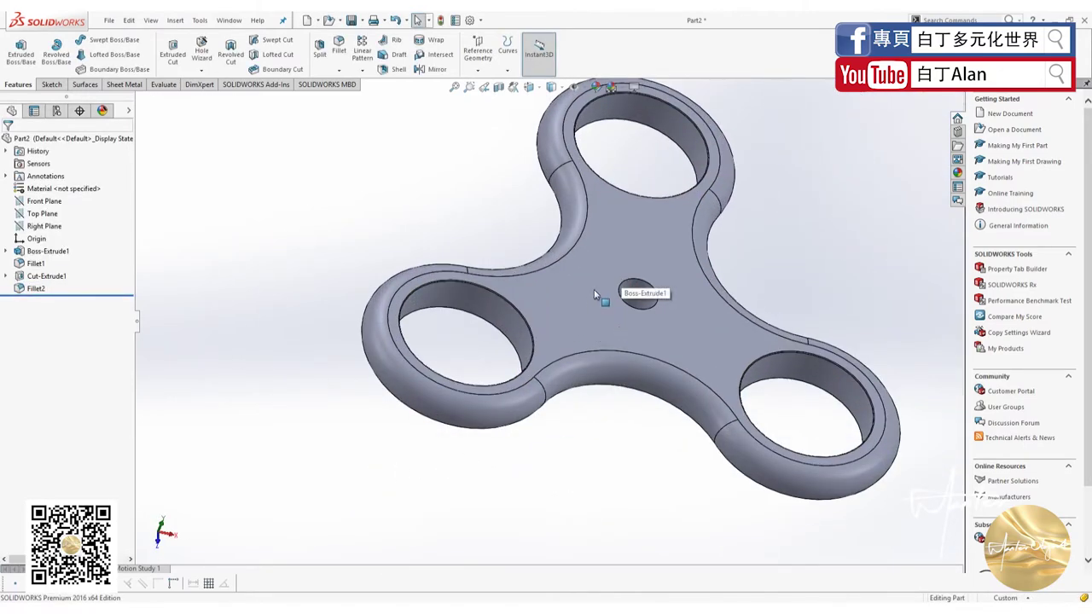
Edit the hole fillet to include the centre hole's face at 0.10 mm
right_click(32, 288)
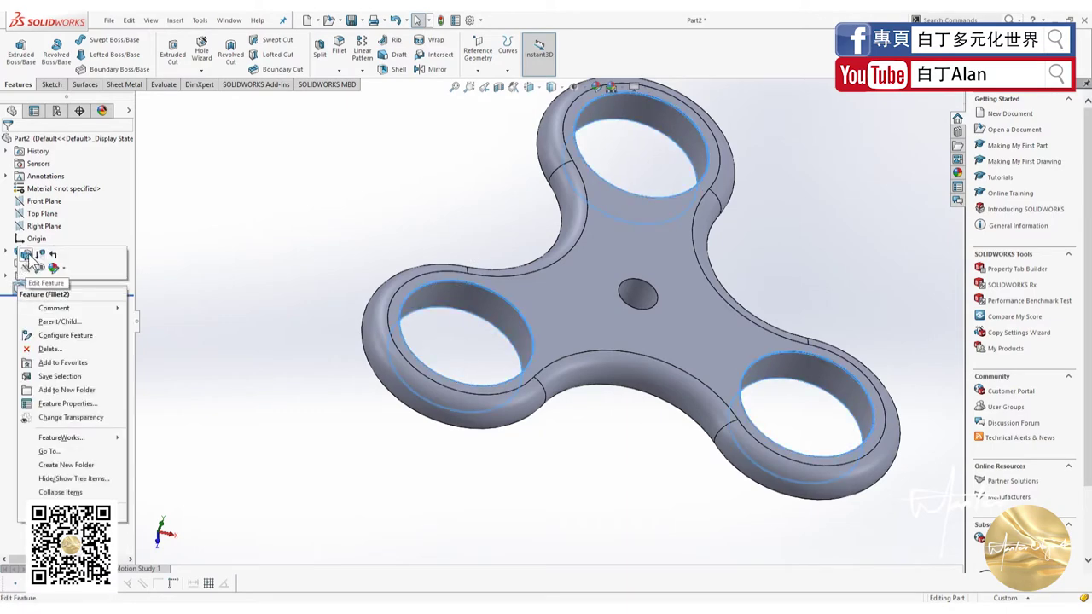
left_click(25, 256)
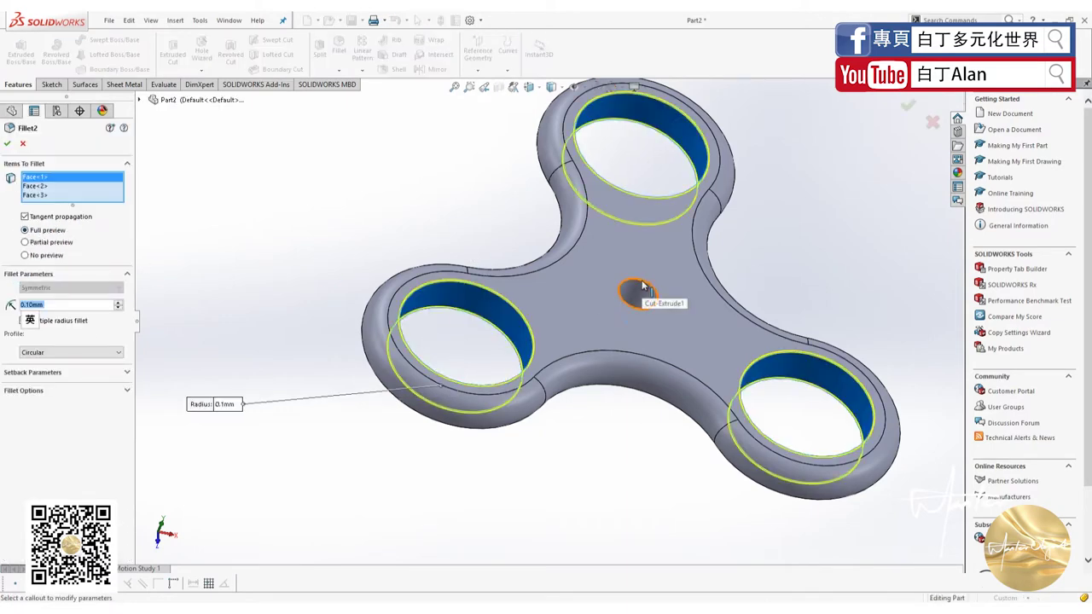
left_click(643, 284)
middle_click_drag(643, 285, 673, 300)
scroll(673, 299, "down", 2)
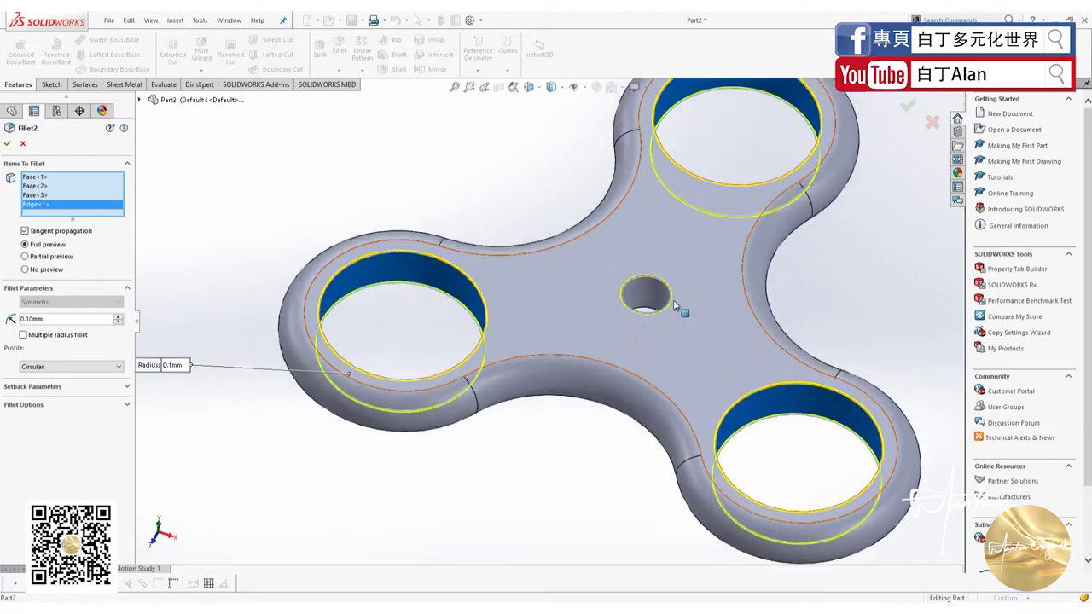
scroll(673, 300, "down", 5)
left_click(592, 249)
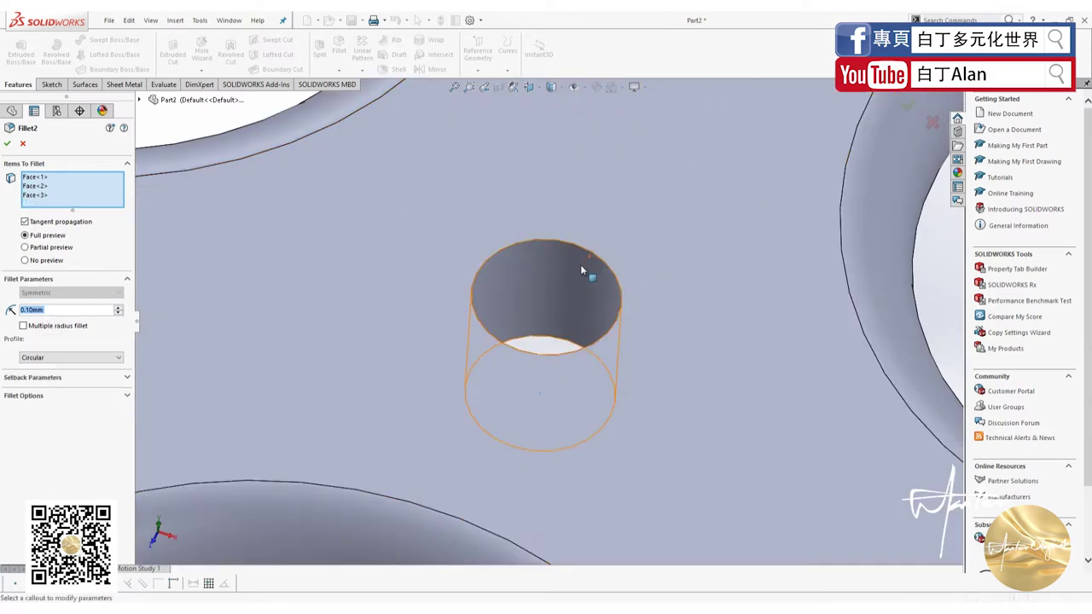
left_click(581, 271)
left_click(11, 147)
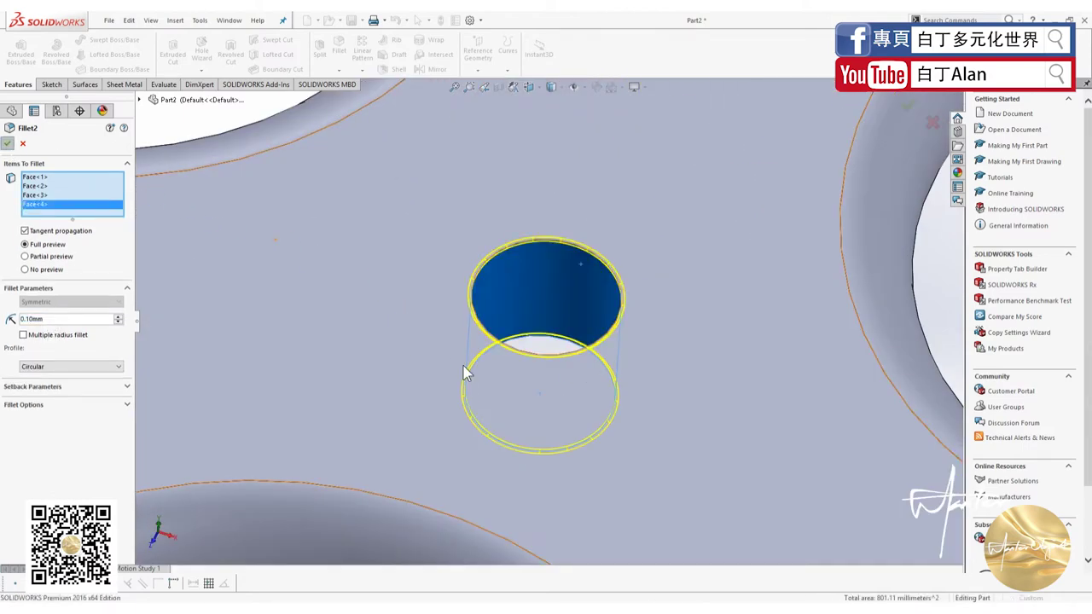
Fit the spinner in view and select the Top Plane
key("f")
middle_click_drag(487, 390, 478, 375)
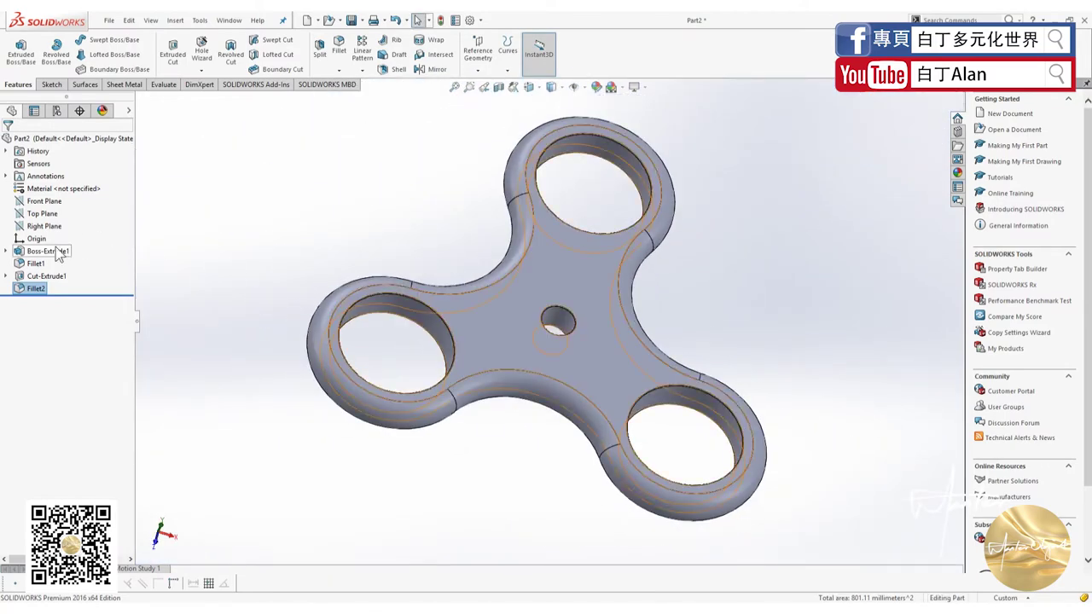
left_click(35, 213)
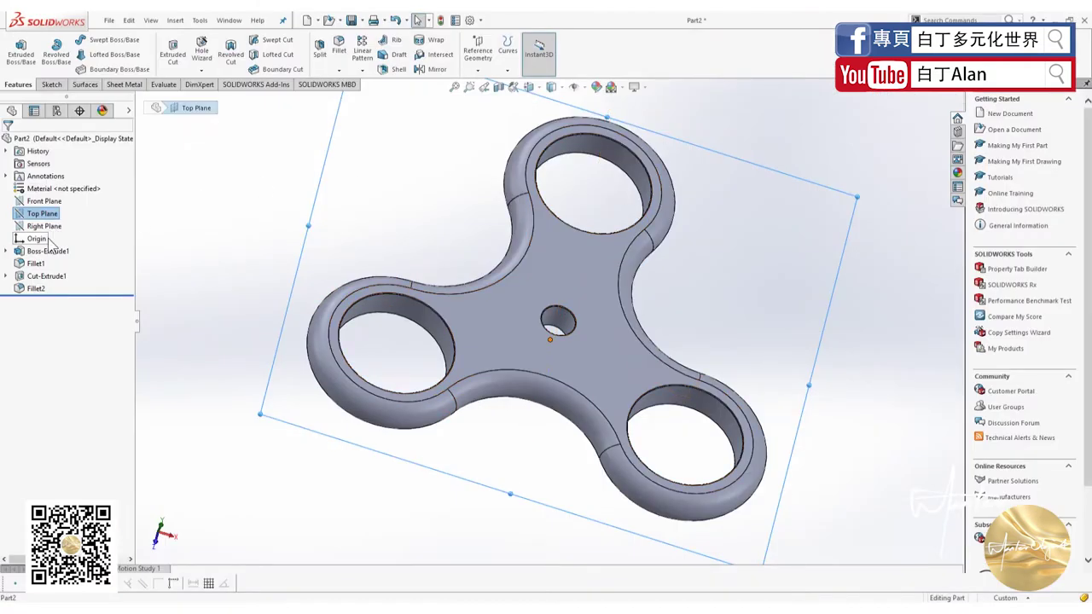
Look normal to the Right Plane with the Hidden Lines Visible display style
left_click(45, 227)
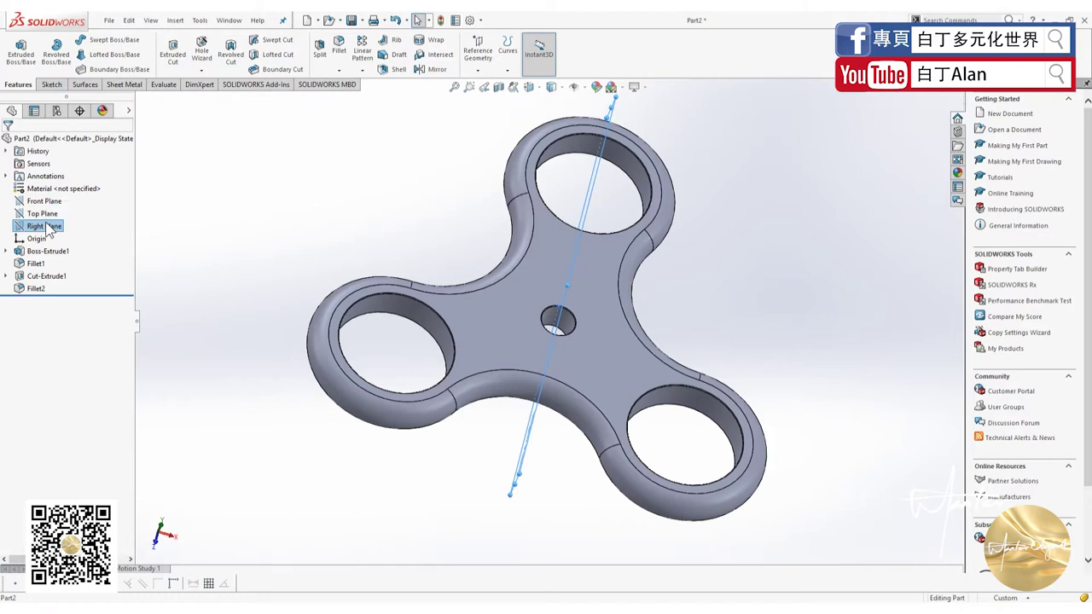
left_click(44, 226)
key("ctrl+8")
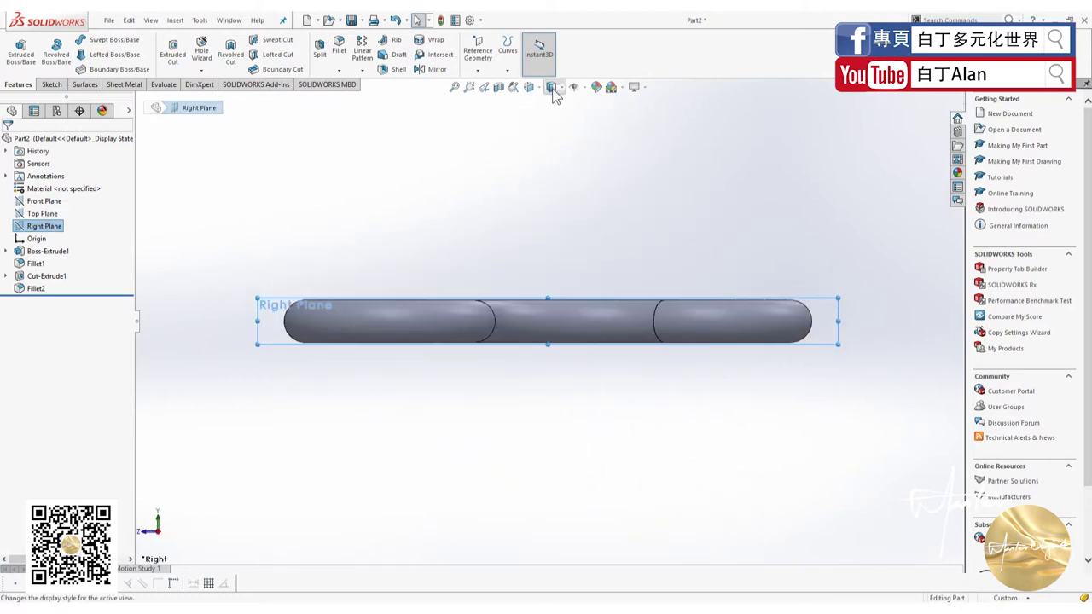
left_click(554, 90)
left_click(553, 149)
scroll(792, 319, "down", 3)
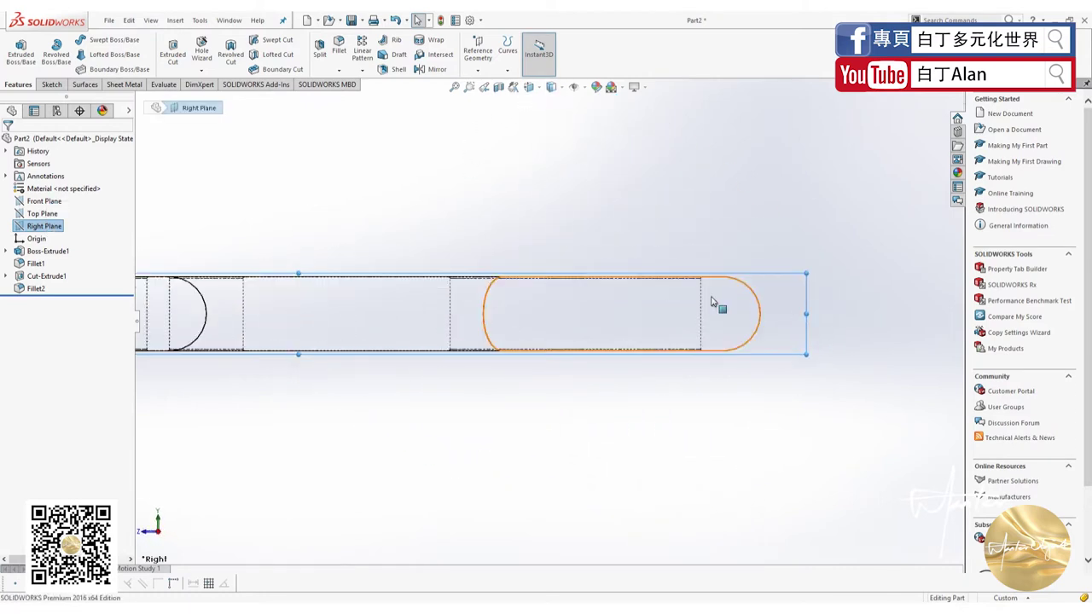
mouse_move(623, 297)
middle_mouse_down()
mouse_move(624, 321)
mouse_move(517, 244)
middle_mouse_up()
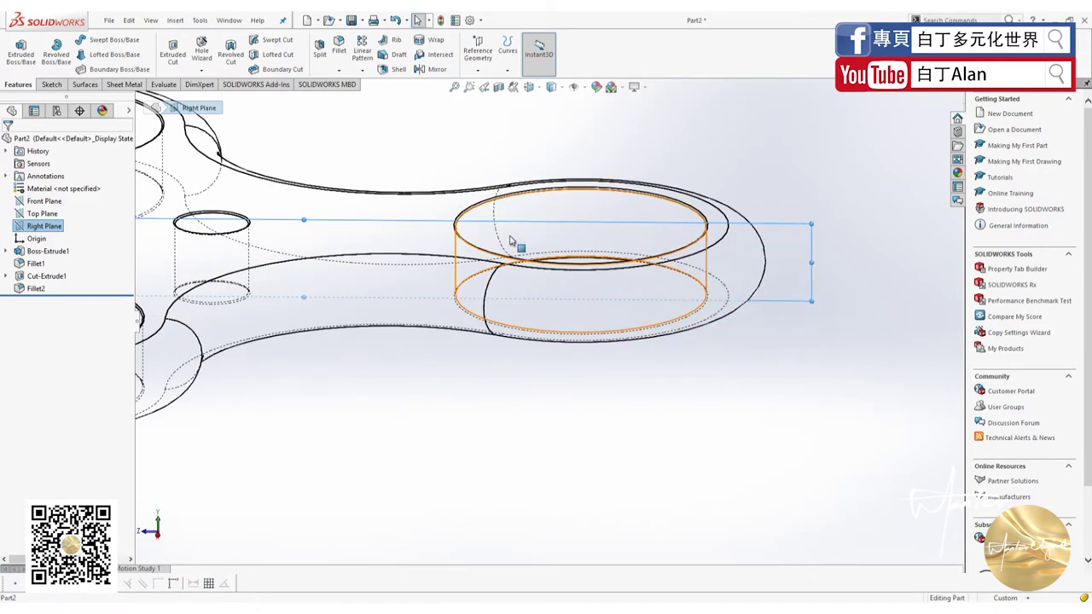
key("ctrl+8")
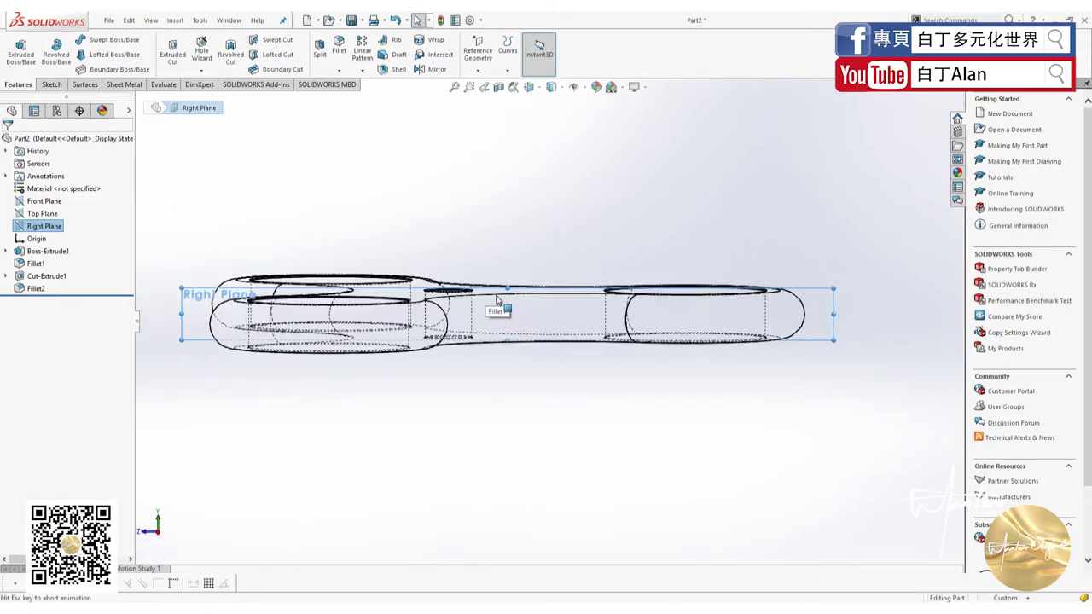
scroll(721, 333, "down", 3)
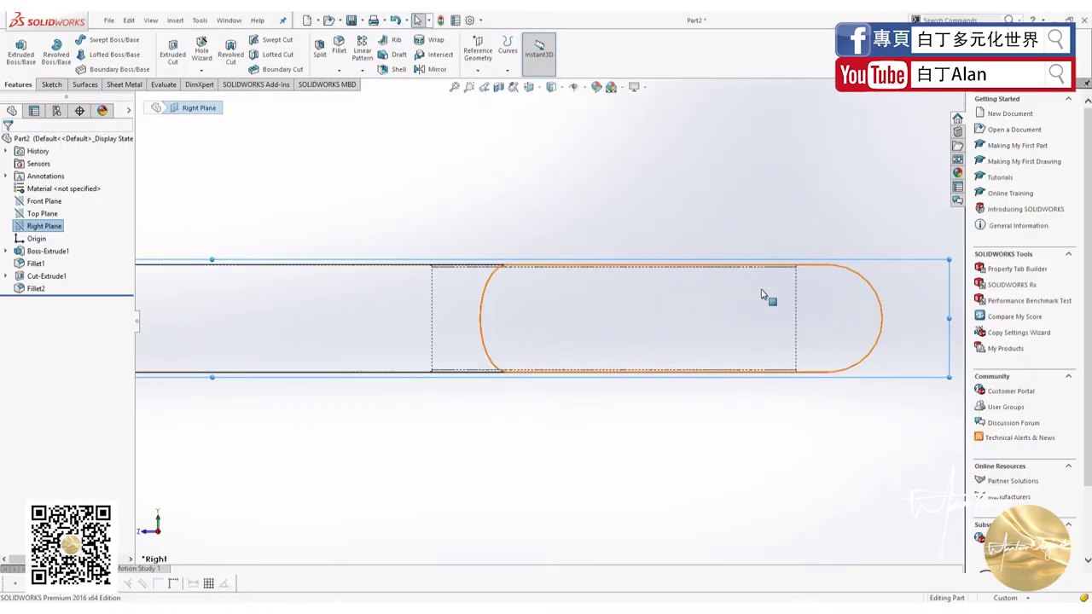
Start a line sketch on the Right Plane with a vertical line from the slot's top-left corner to its bottom edge
left_click(49, 84)
left_click(75, 40)
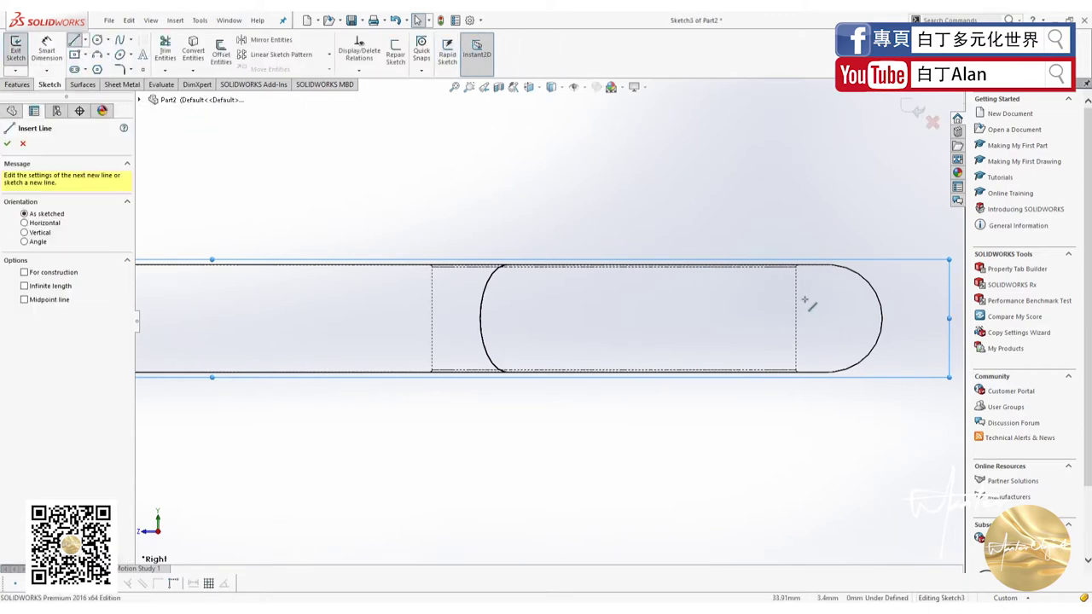
scroll(724, 298, "down", 5)
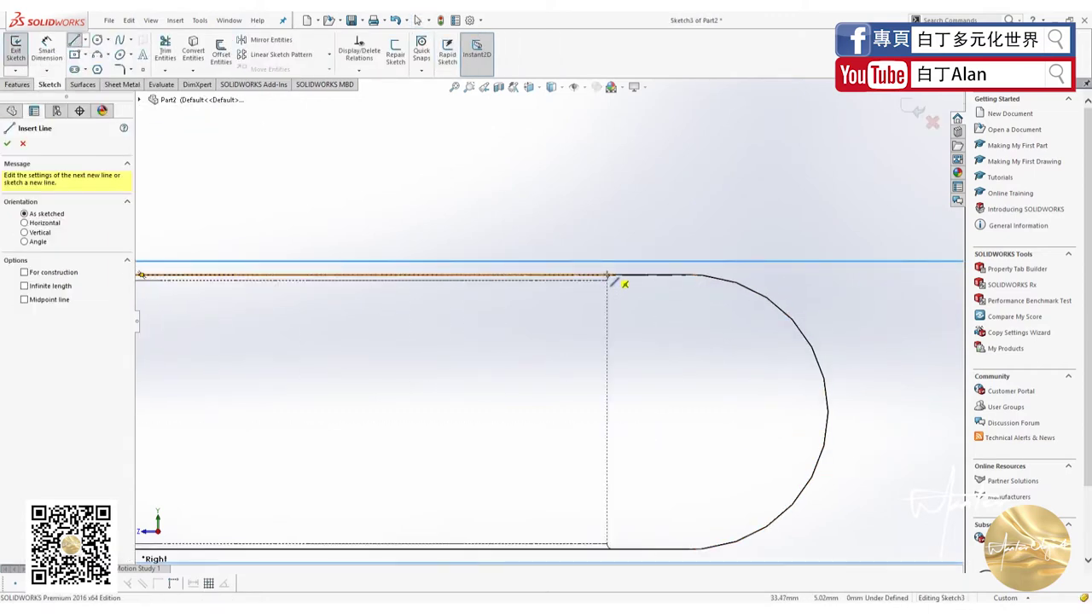
left_click(608, 278)
scroll(609, 284, "down", 2)
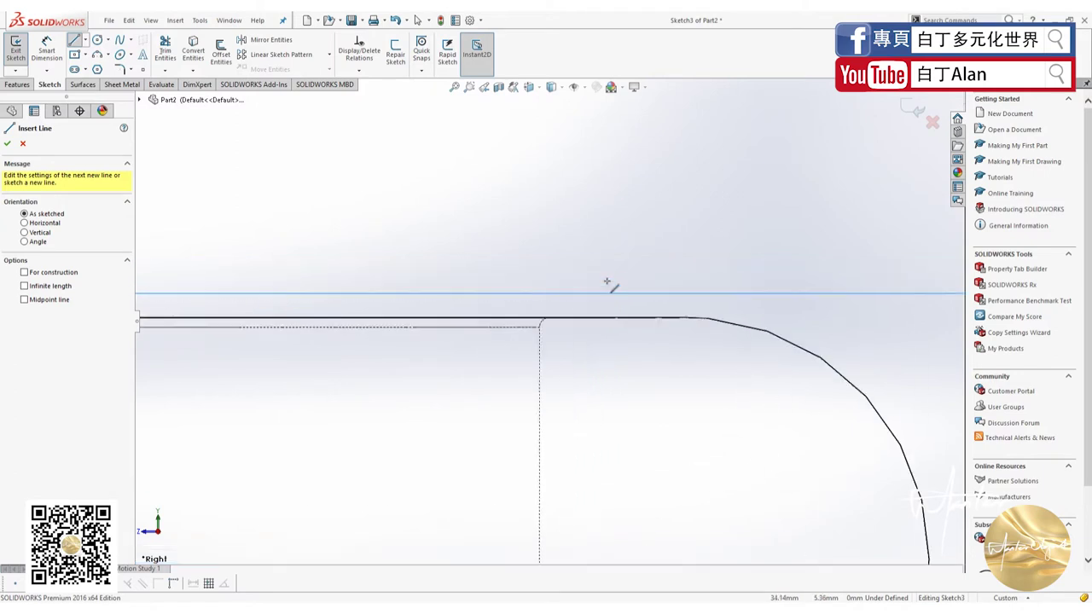
scroll(551, 333, "down", 2)
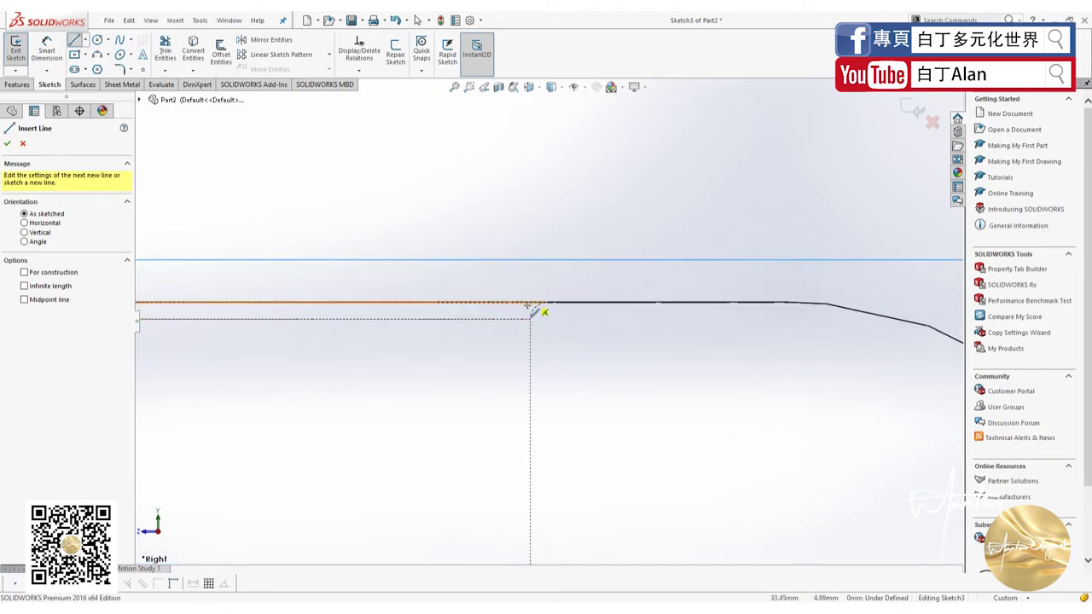
scroll(543, 329, "down", 3)
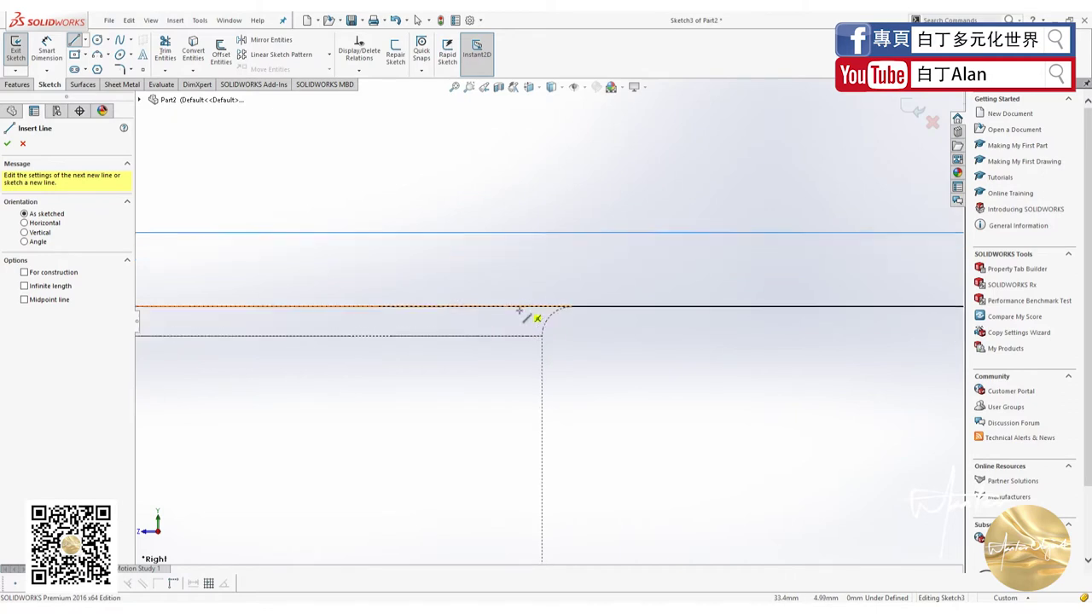
scroll(577, 353, "up", 3)
scroll(587, 319, "up", 3)
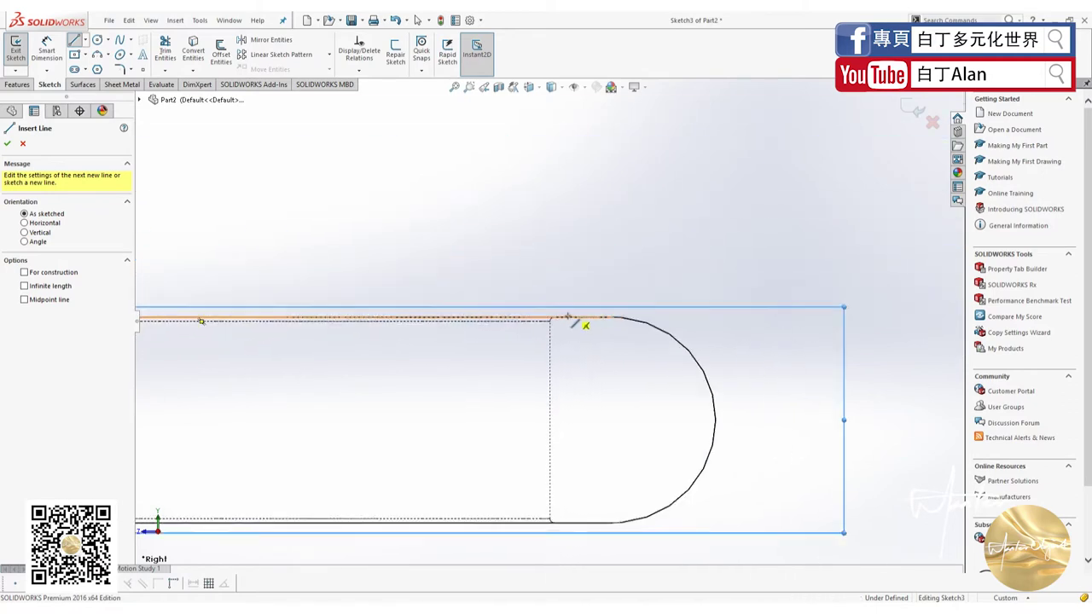
scroll(554, 322, "up", 4)
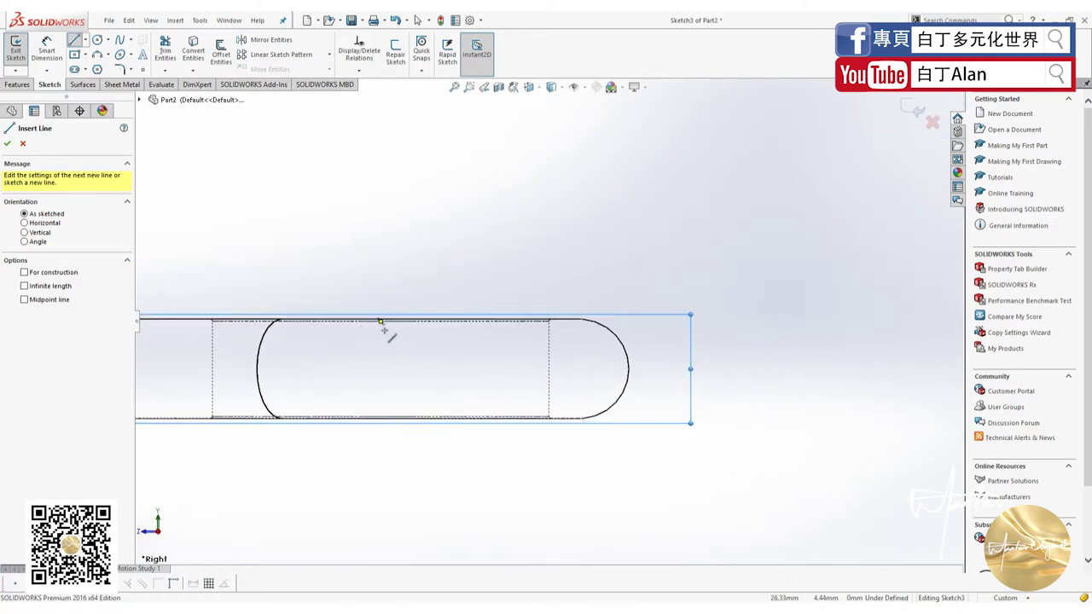
left_click(210, 321)
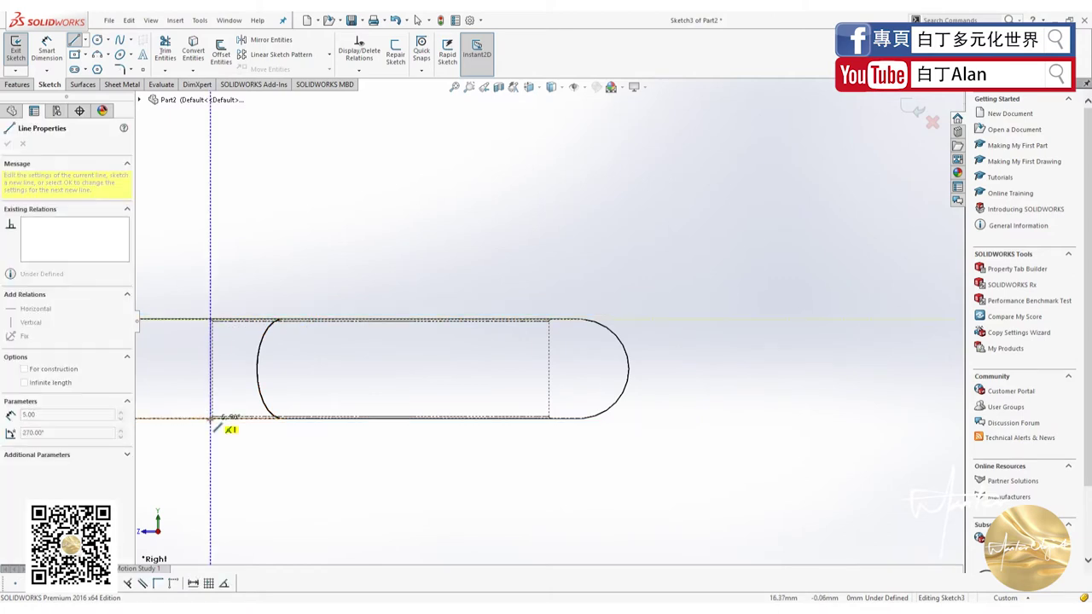
left_click(212, 418)
key("Escape")
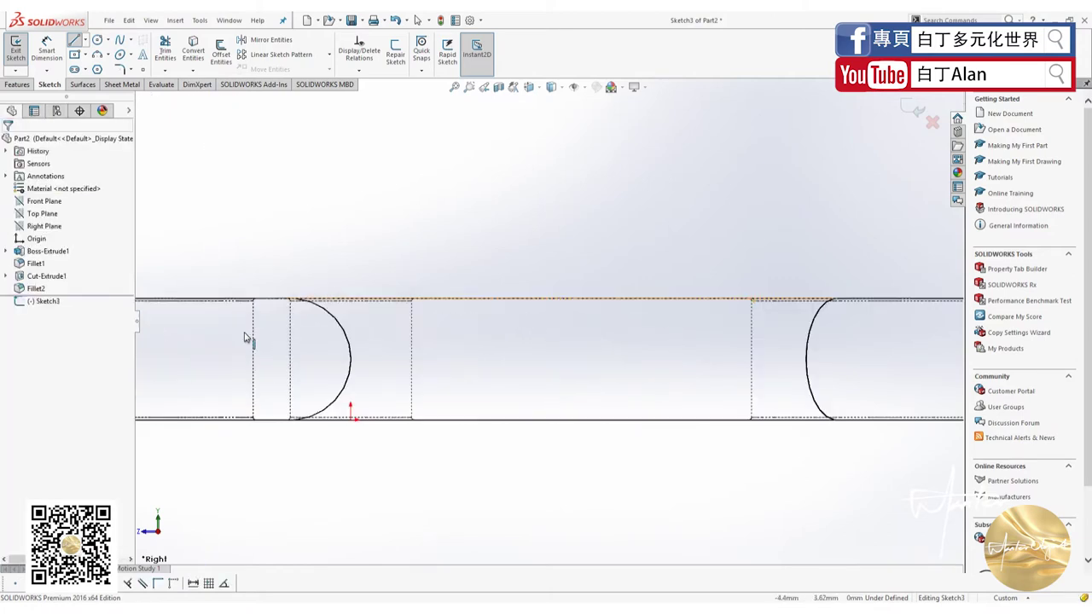
scroll(332, 315, "down", 4)
scroll(337, 307, "up", 2)
scroll(346, 324, "up", 2)
scroll(742, 331, "down", 3)
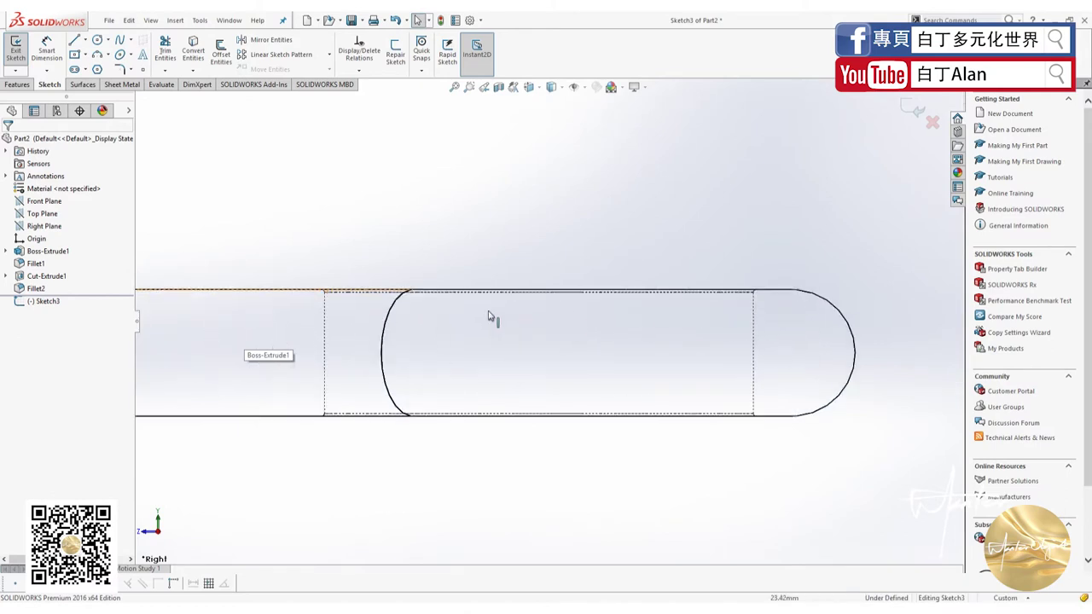
Draw a second vertical line from the top edge down to the bottom edge
left_click(75, 41)
scroll(326, 296, "down", 4)
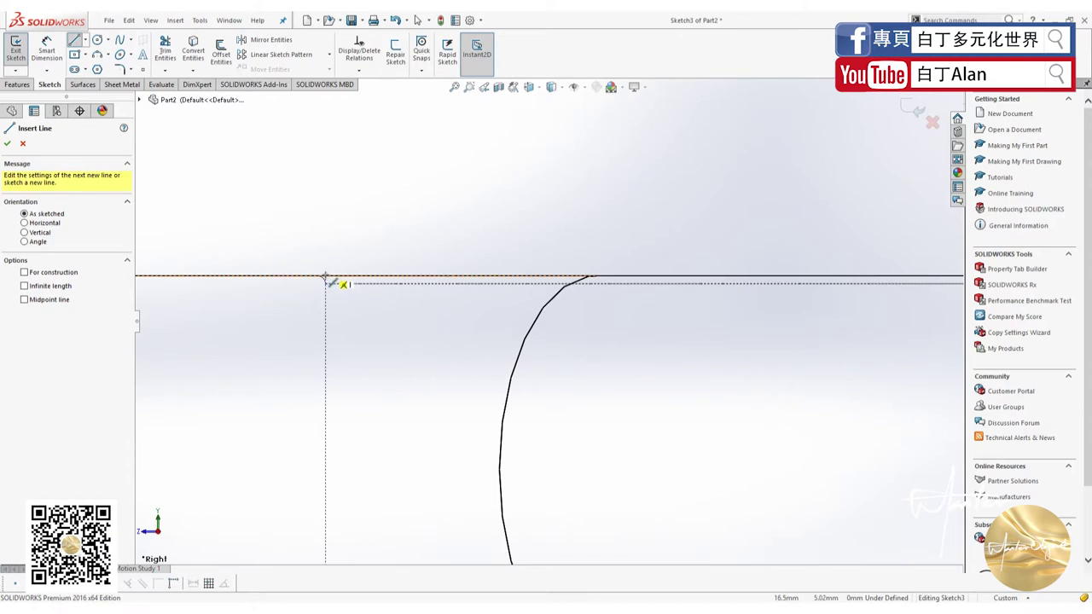
left_click(325, 277)
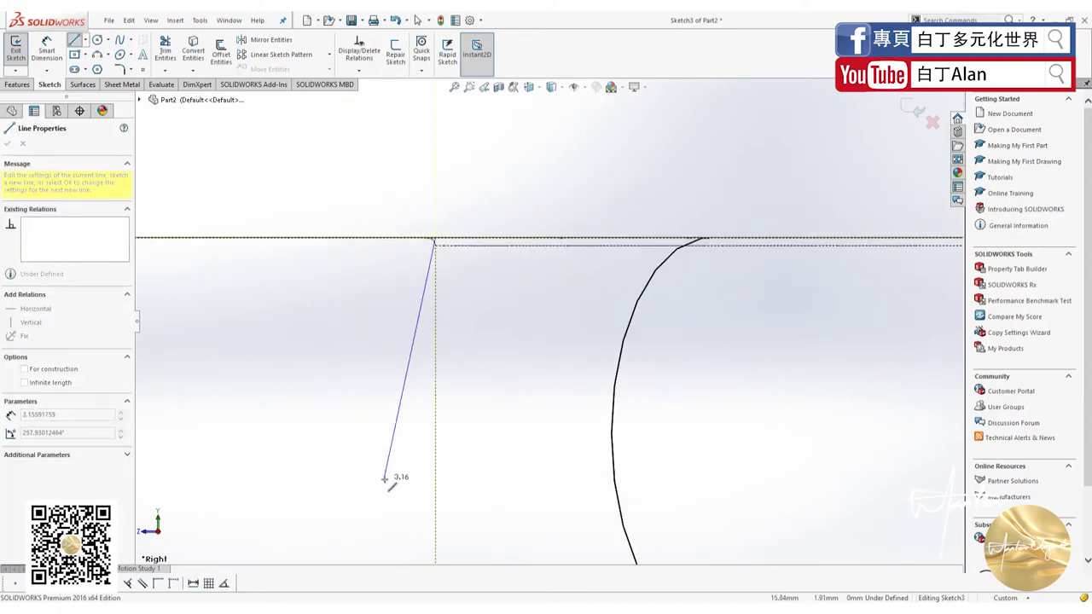
scroll(384, 479, "up", 4)
scroll(409, 446, "up", 2)
scroll(516, 431, "down", 5)
scroll(499, 410, "down", 1)
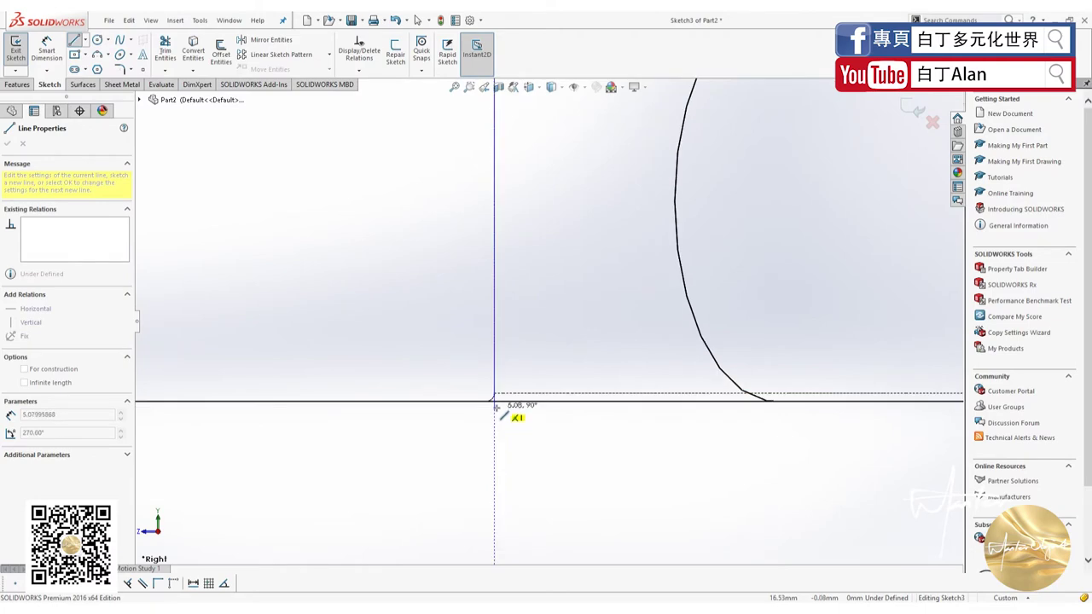
left_click(495, 400)
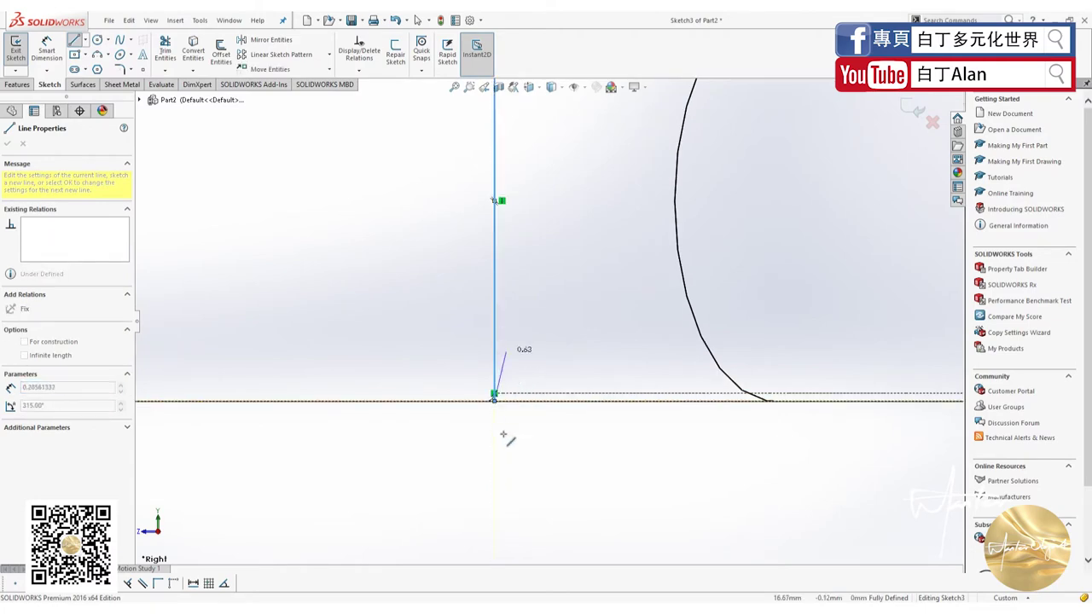
scroll(512, 375, "up", 1)
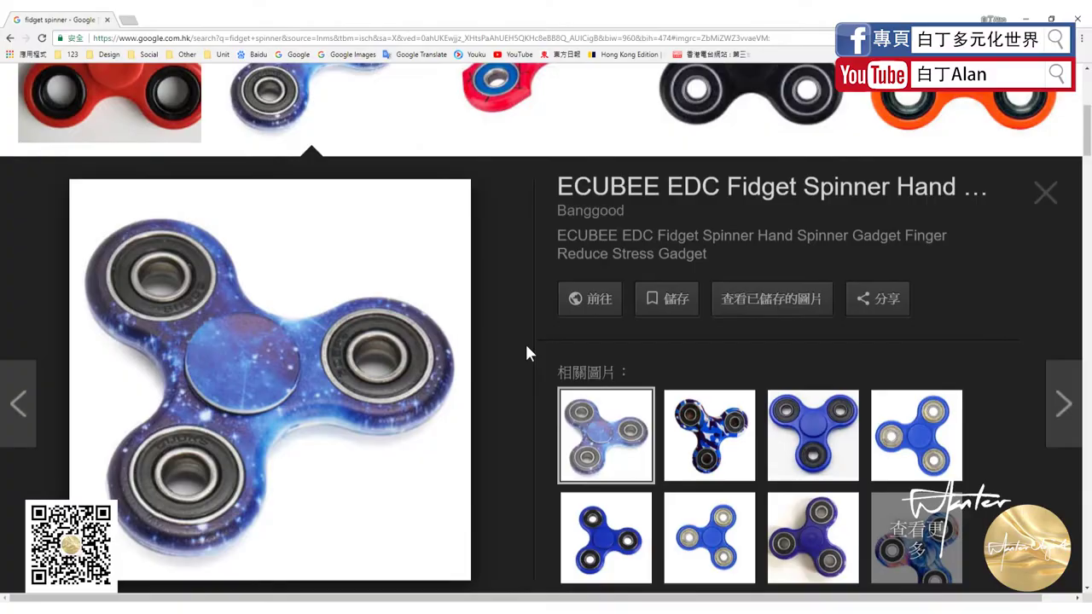
key("alt+Tab")
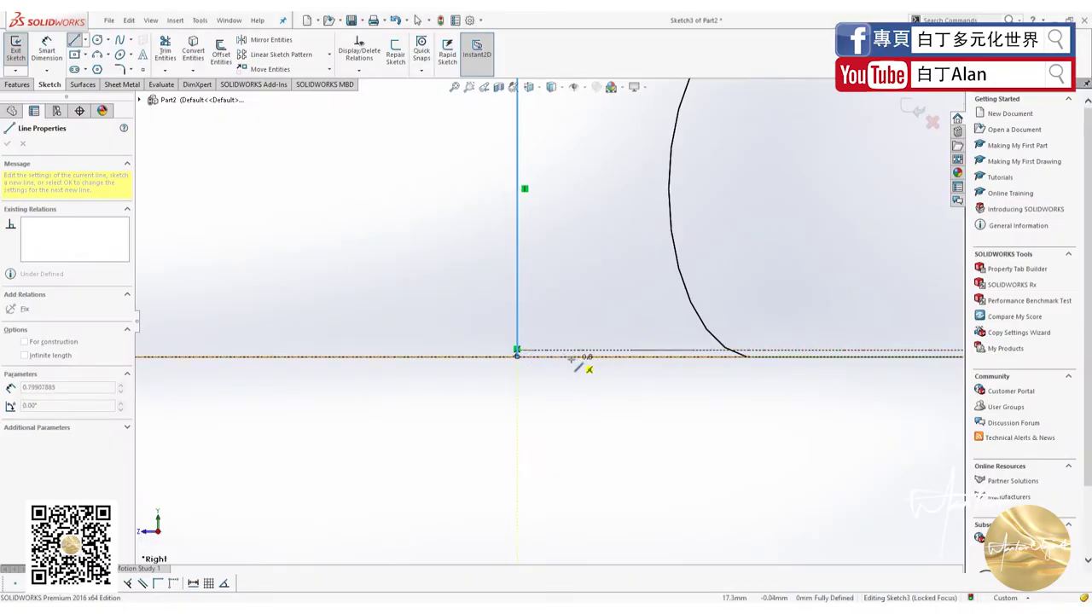
scroll(585, 365, "up", 3)
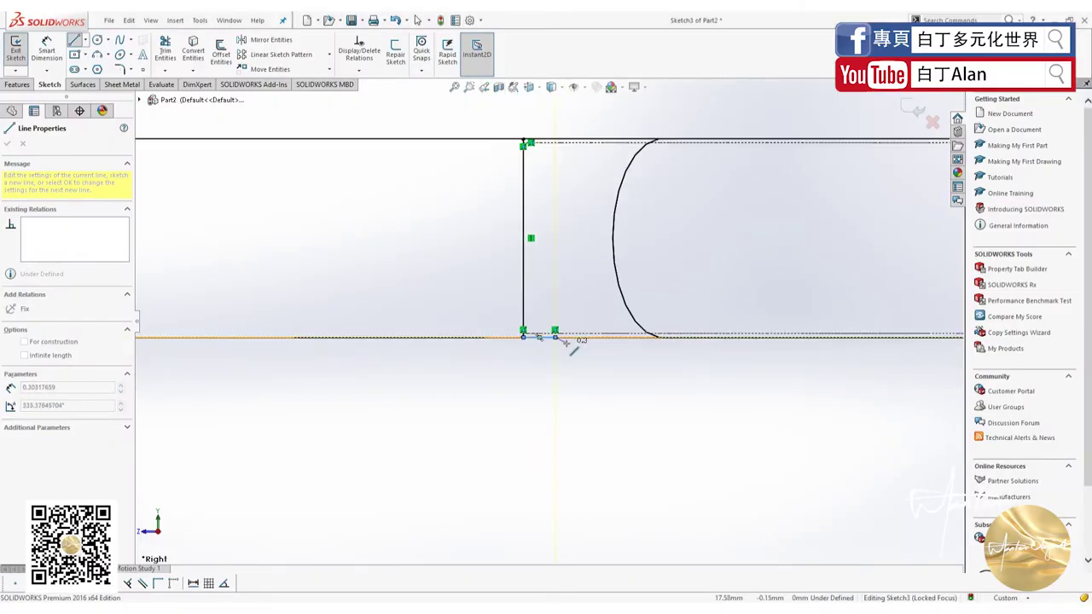
scroll(565, 340, "up", 4)
scroll(529, 309, "down", 2)
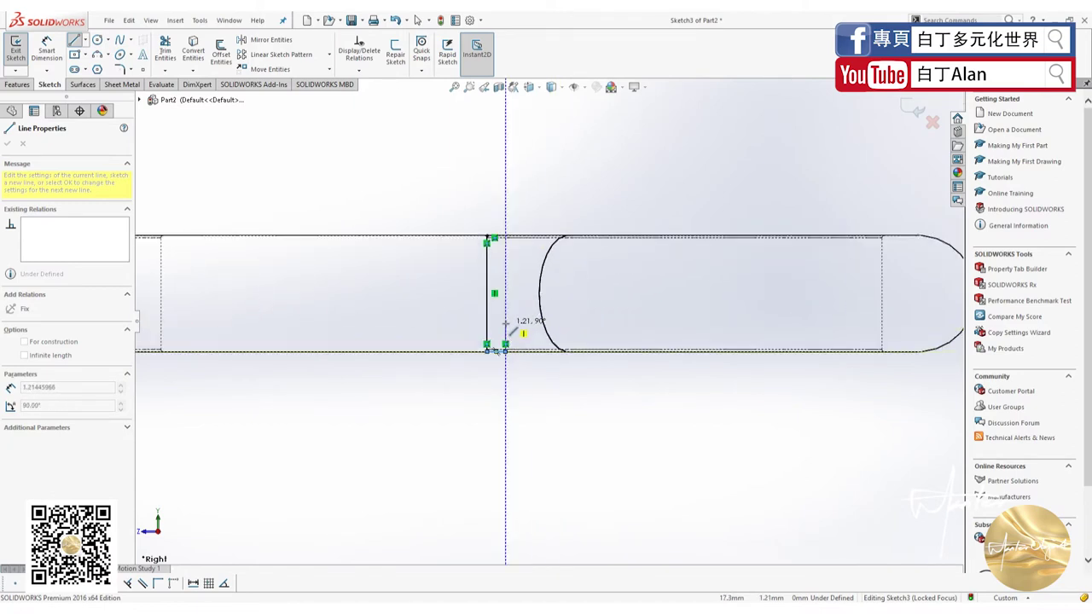
Draw the stepped edges of the ring profile and close it at the slot's top edge
left_click(505, 324)
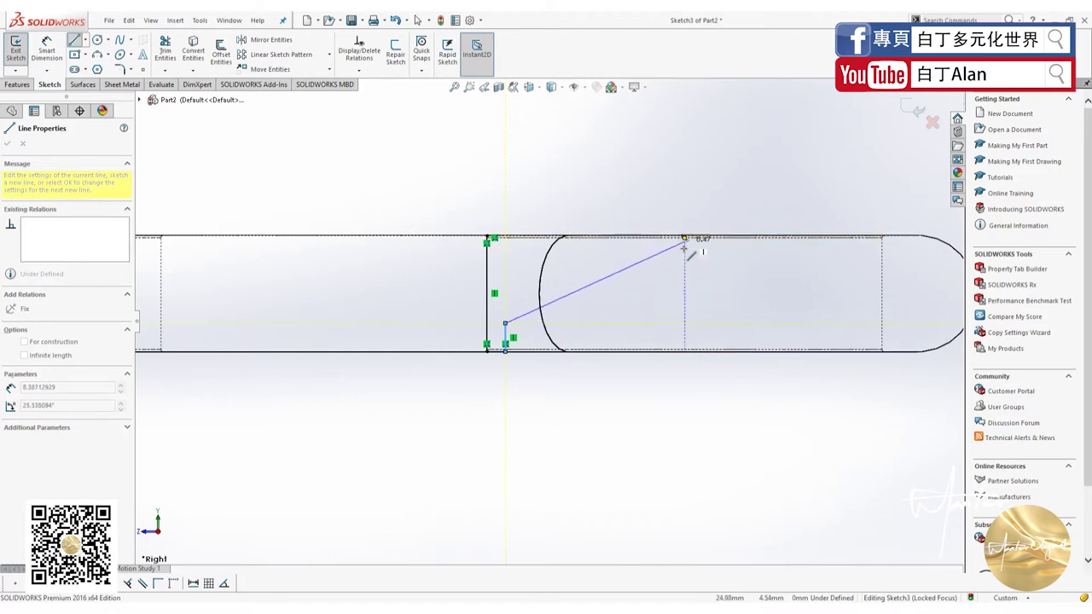
left_click(684, 324)
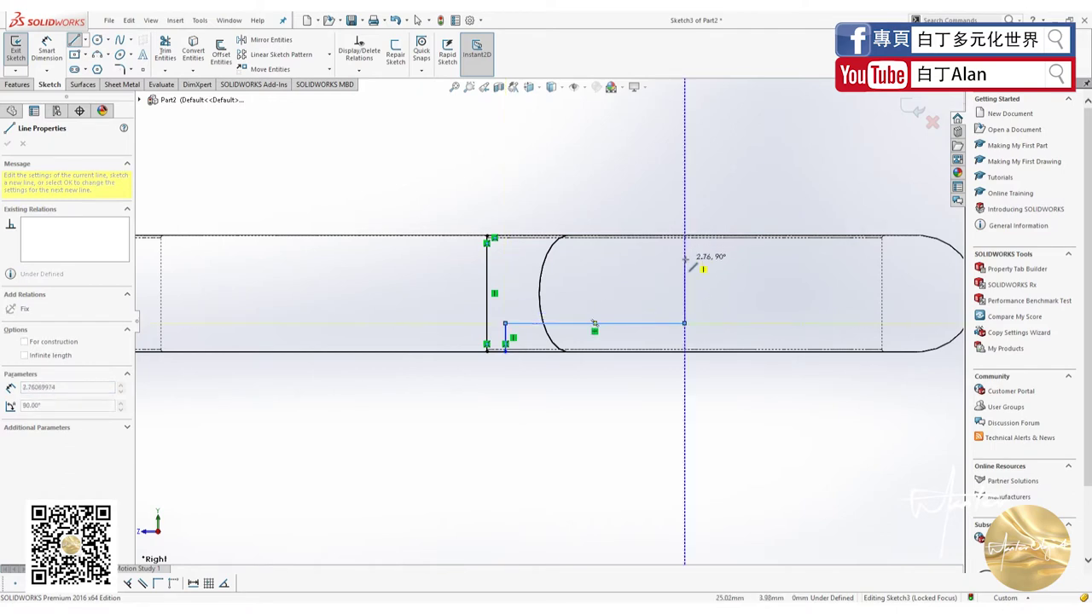
left_click(684, 259)
left_click(505, 258)
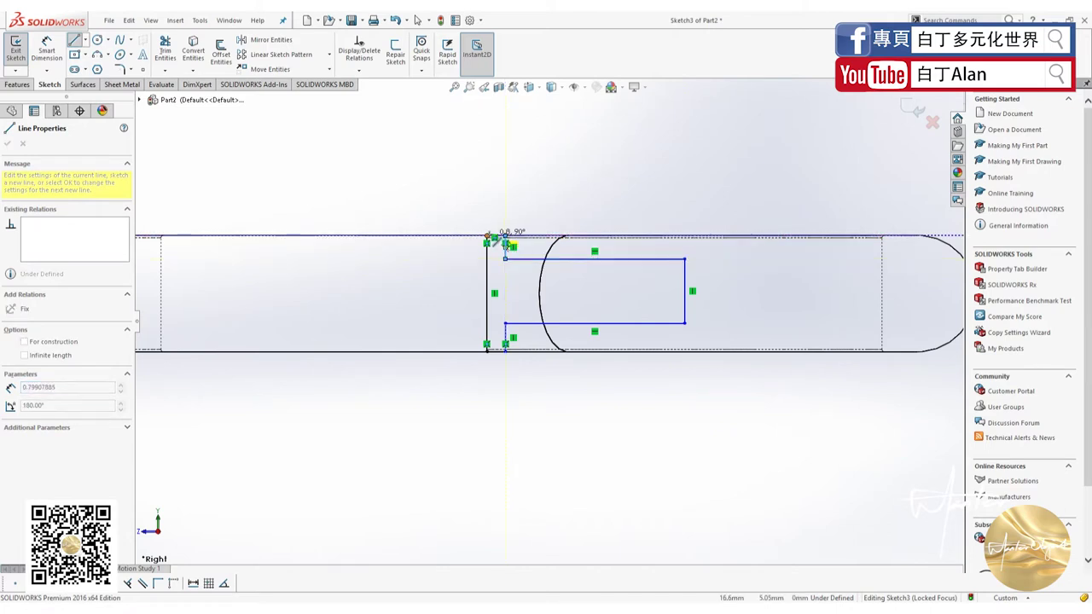
left_click(505, 244)
key("Escape")
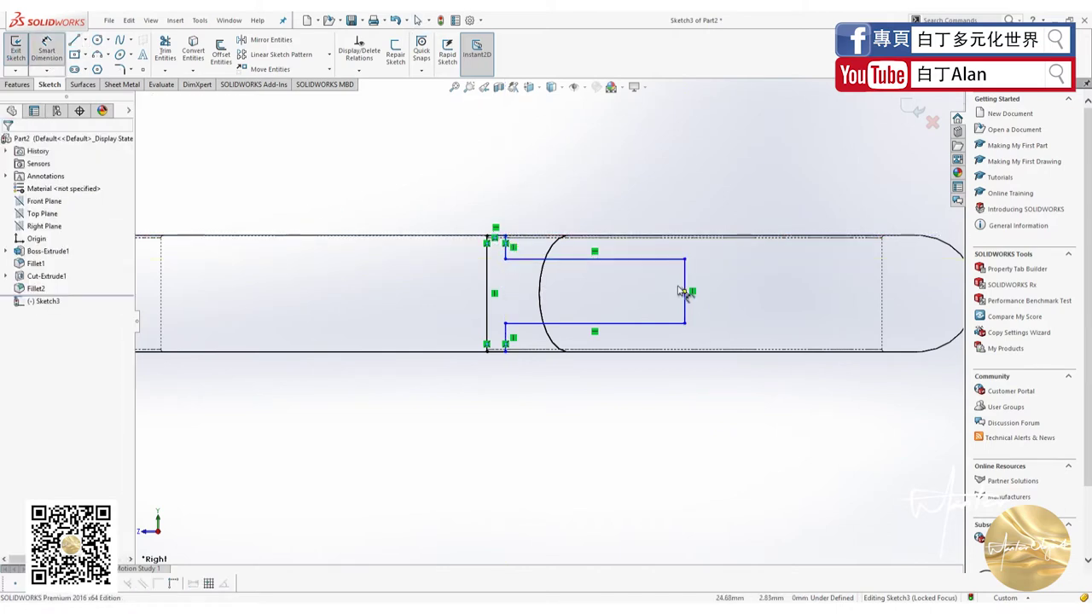
Dimension the profile's width as 8.50 mm
left_click(684, 275)
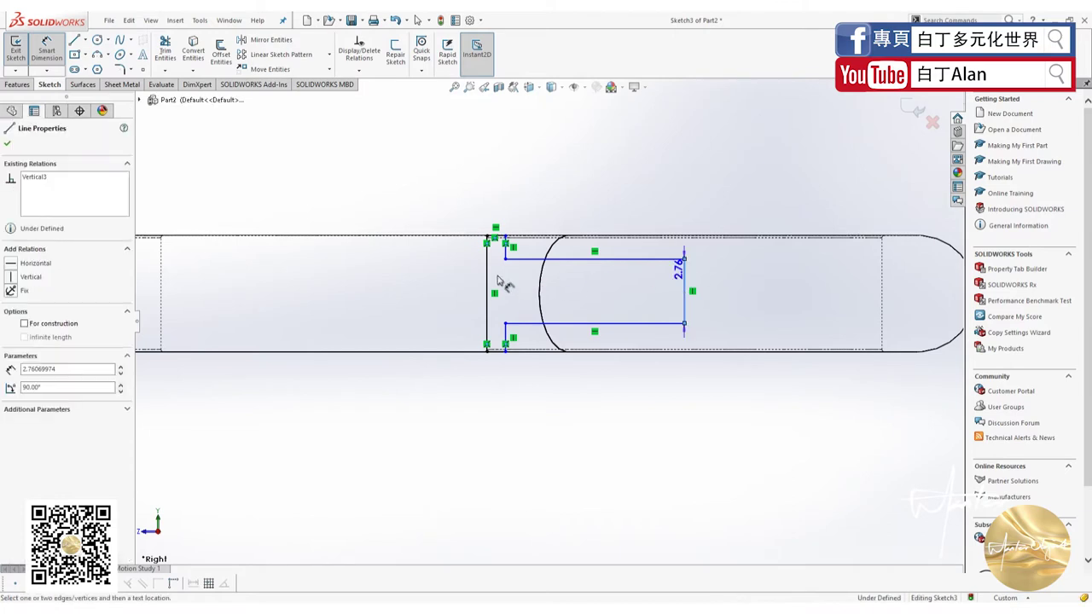
left_click(488, 278)
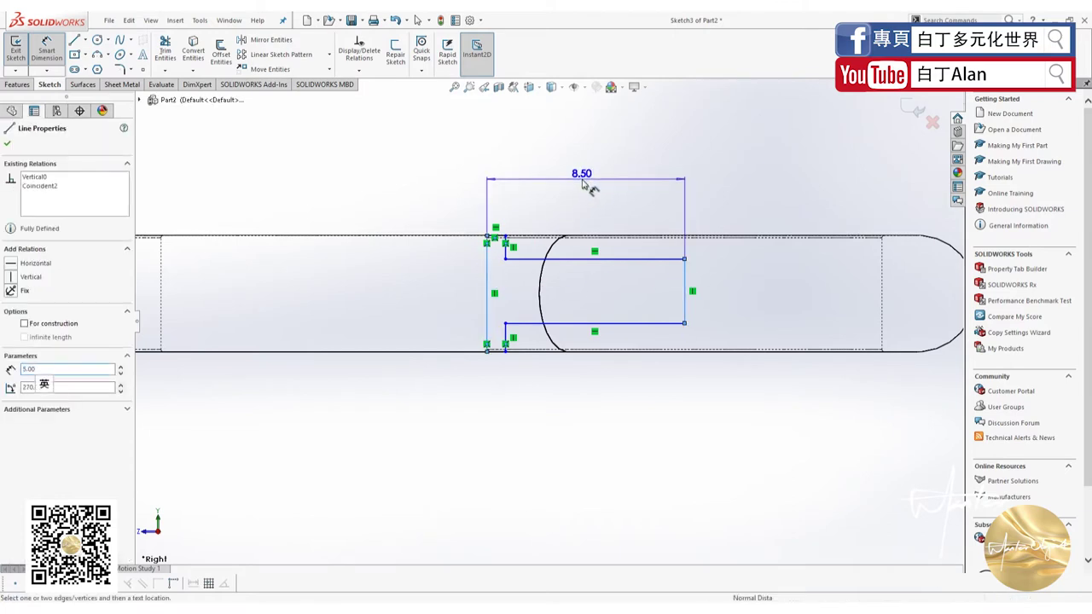
left_click(584, 181)
key("Return")
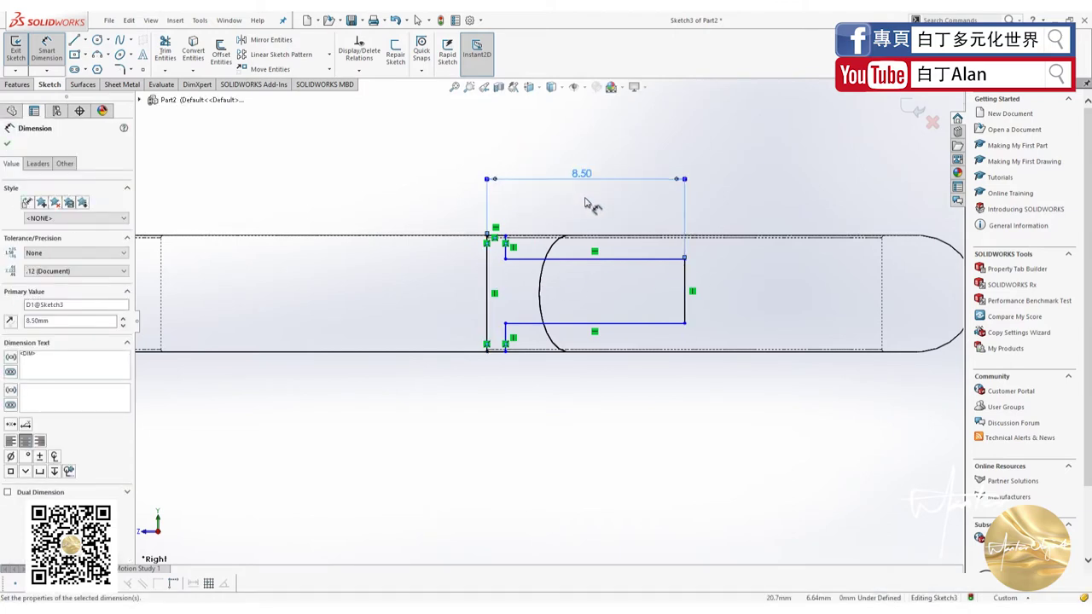
left_click(568, 228)
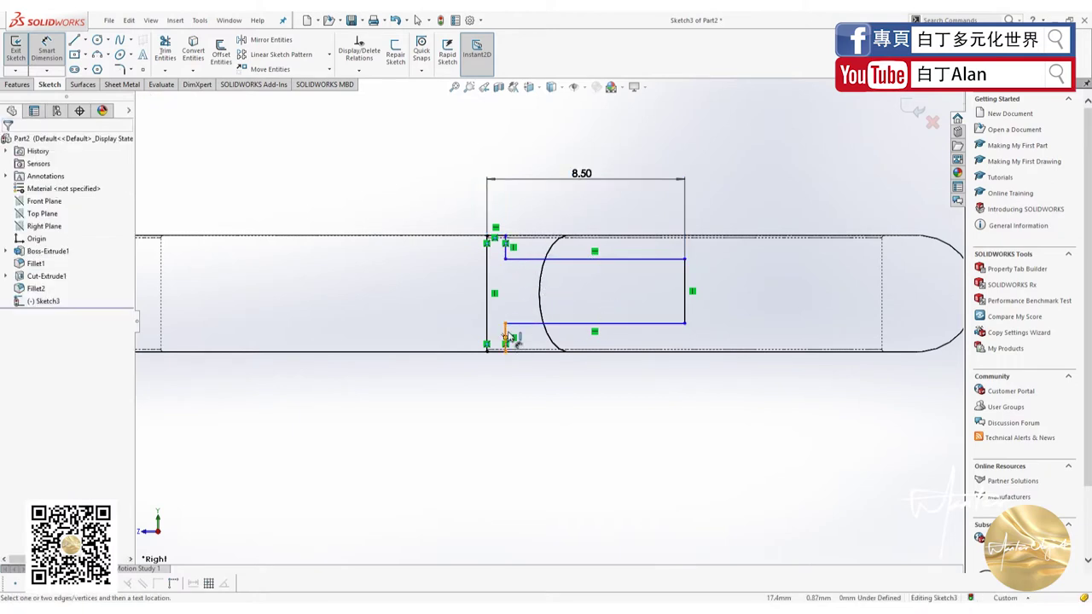
Dimension the lower short vertical edge 2 mm and the upper one 1.50 mm
left_click(506, 334)
left_click(577, 348)
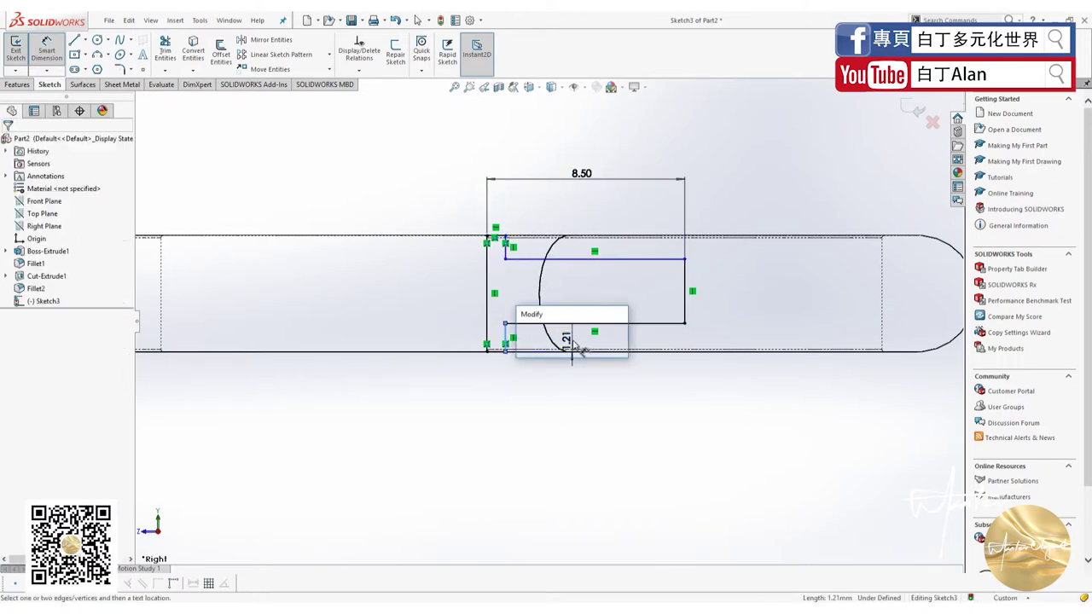
type("2.00mm")
key("Return")
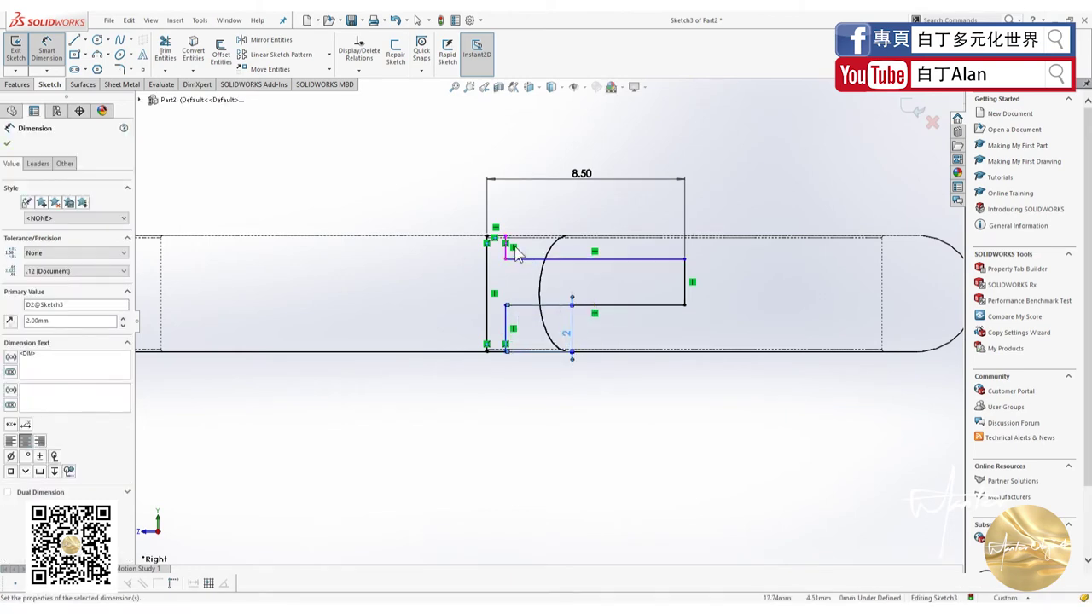
left_click(509, 255)
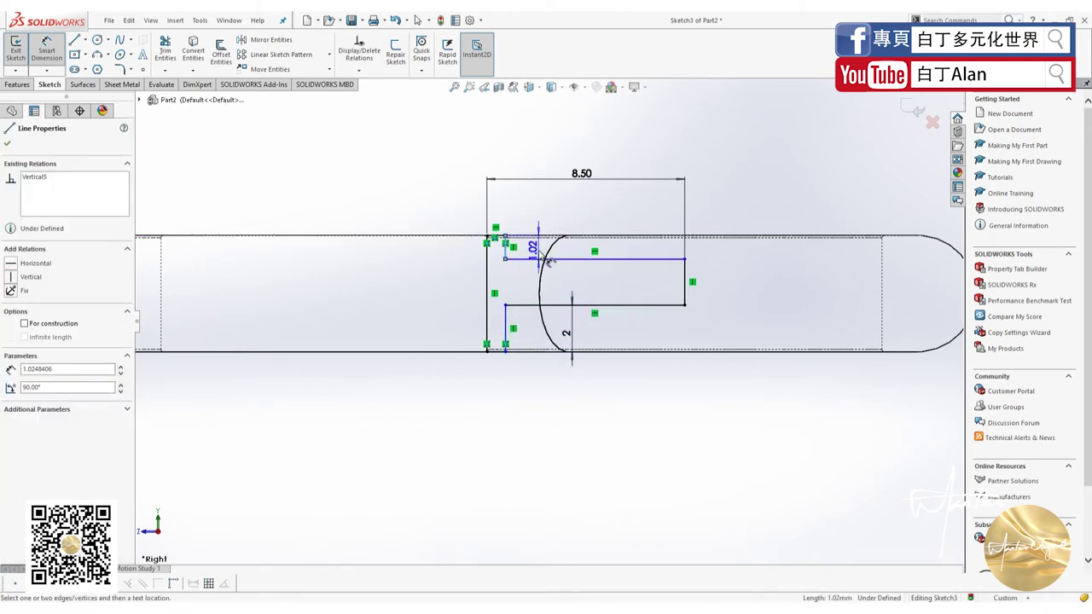
left_click(547, 259)
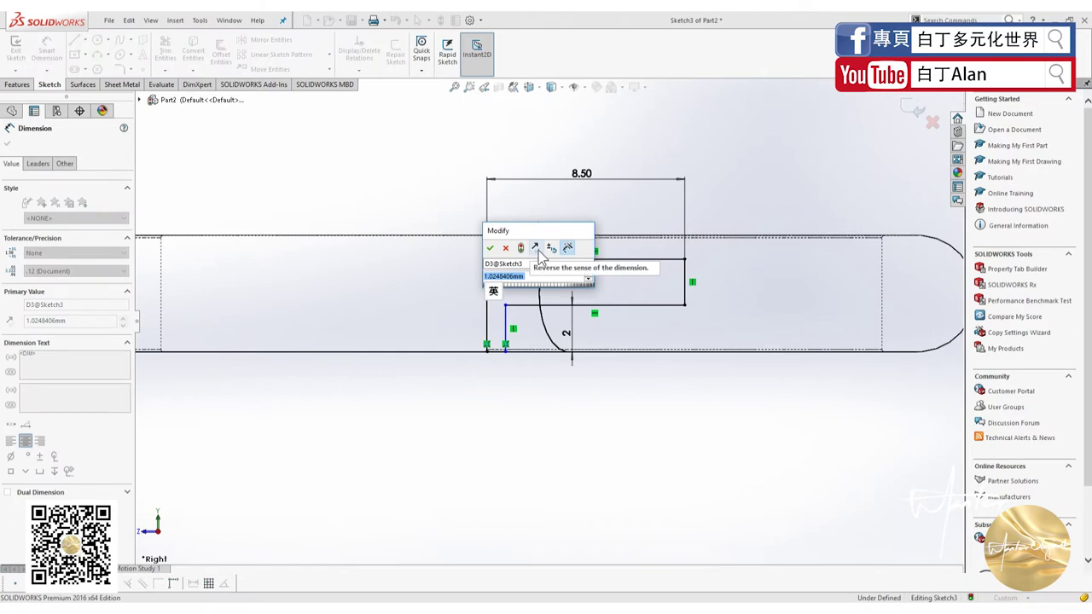
type("1.5")
key("Return")
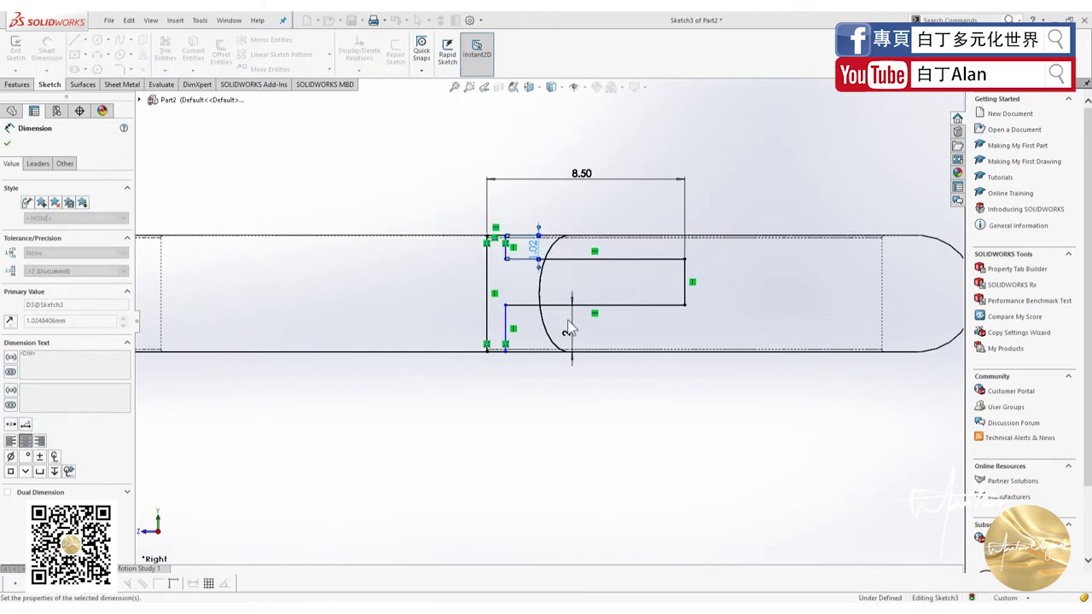
left_click(570, 331)
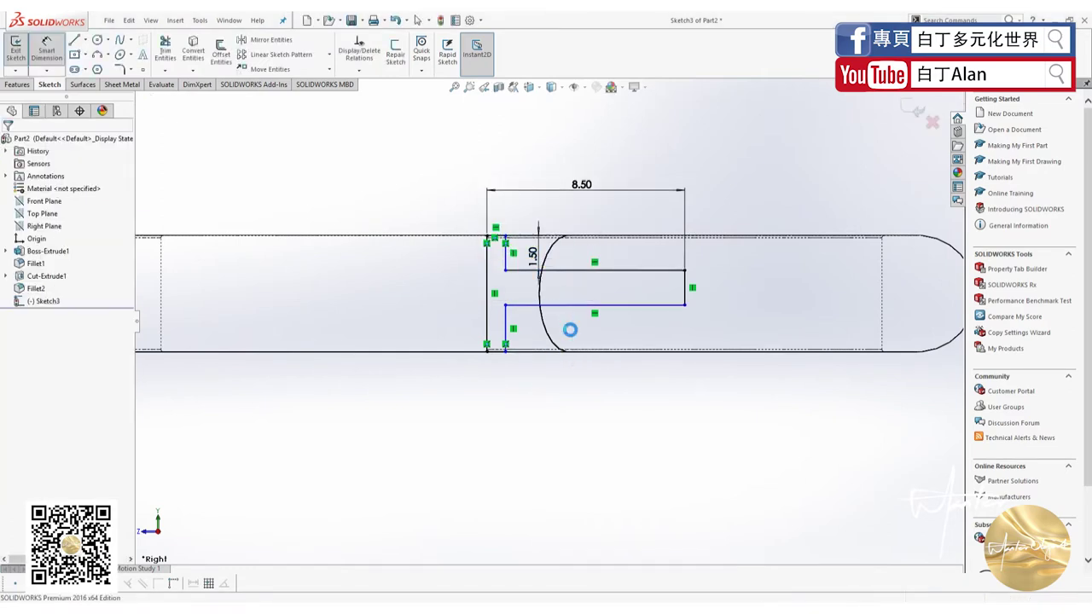
Make the two short vertical edges equal in length
key("Escape")
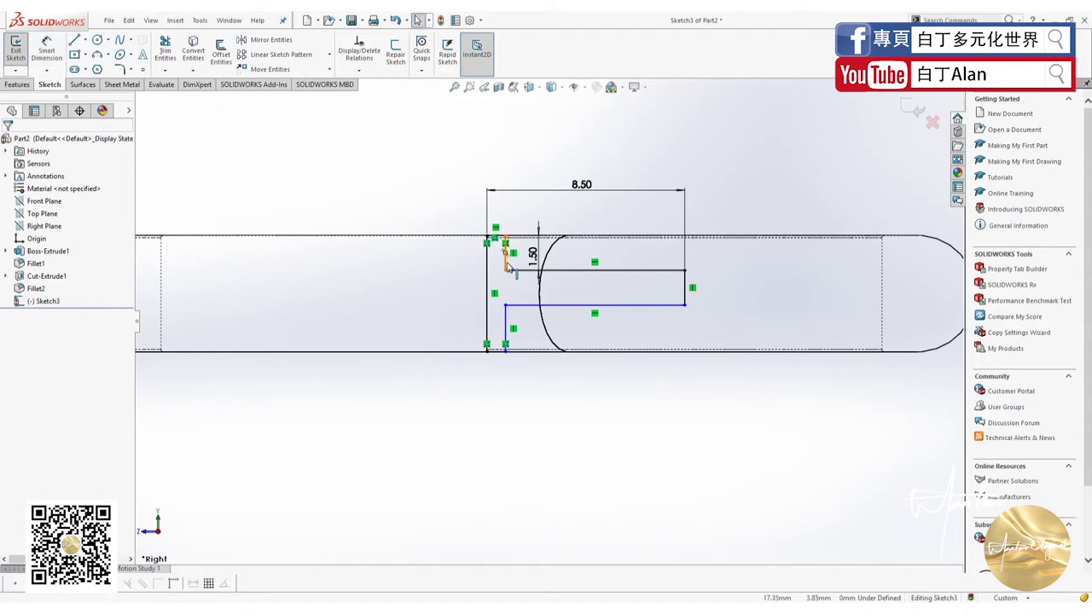
left_click(508, 268)
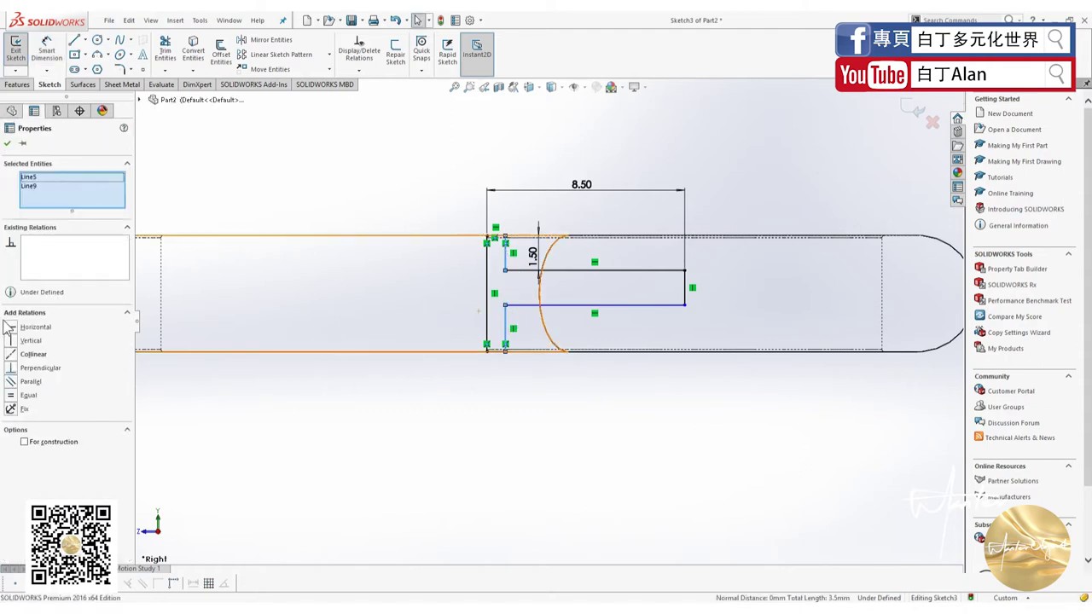
left_click(10, 396)
left_click(475, 475)
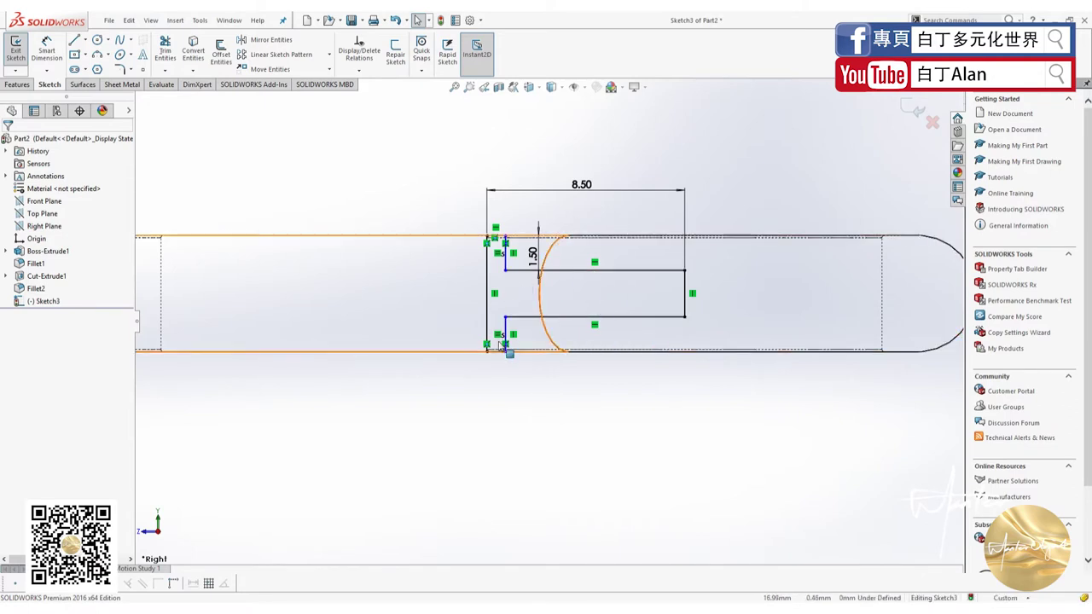
Dimension the short bottom horizontal edge to 1 mm
left_click(56, 47)
left_click(502, 359)
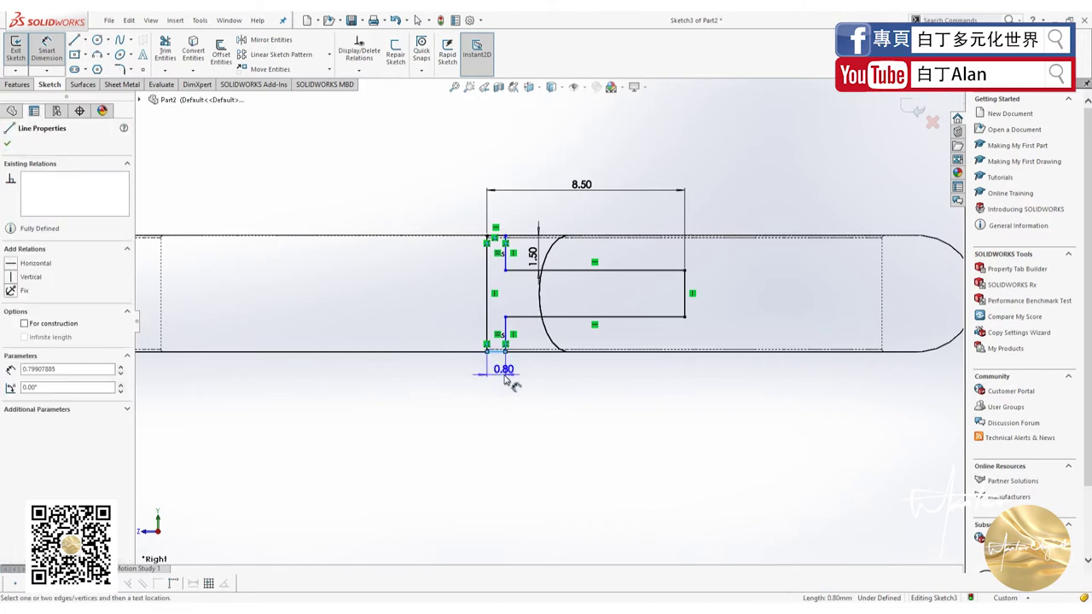
left_click(505, 365)
type("0.5")
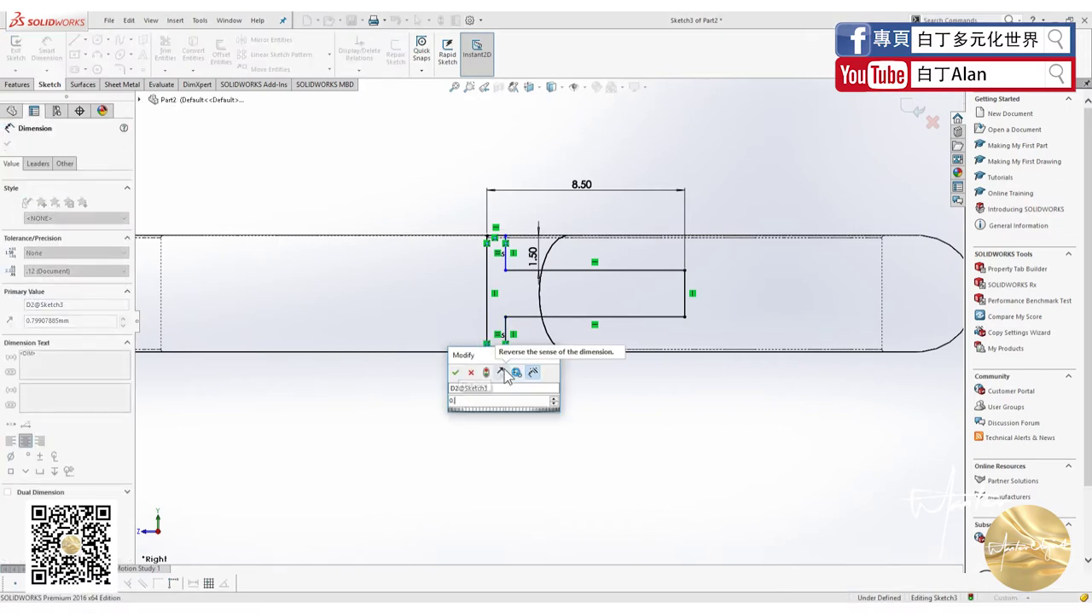
key("Return")
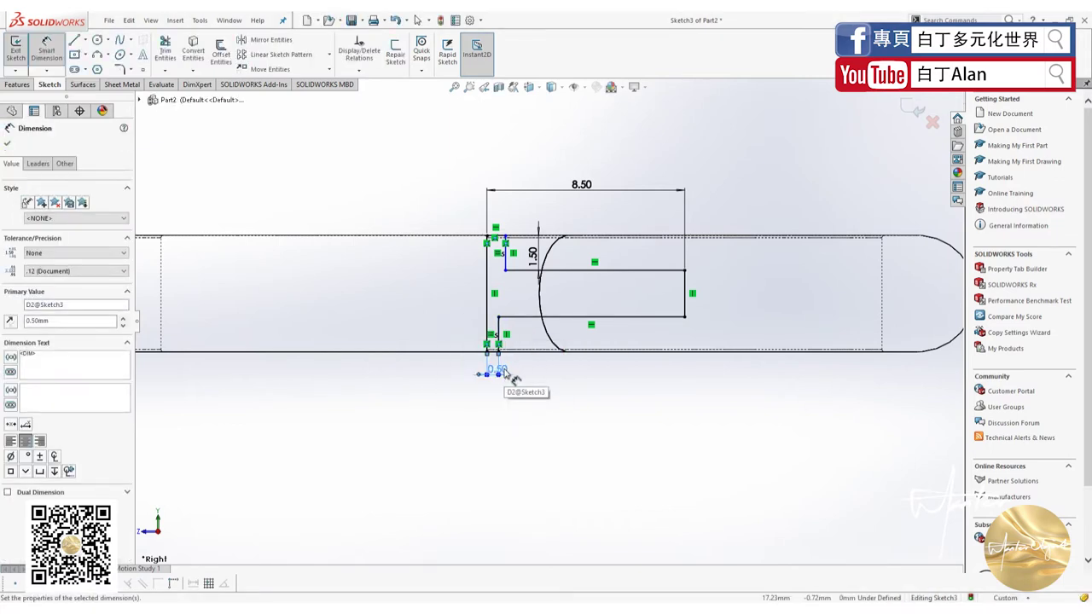
double_click(497, 370)
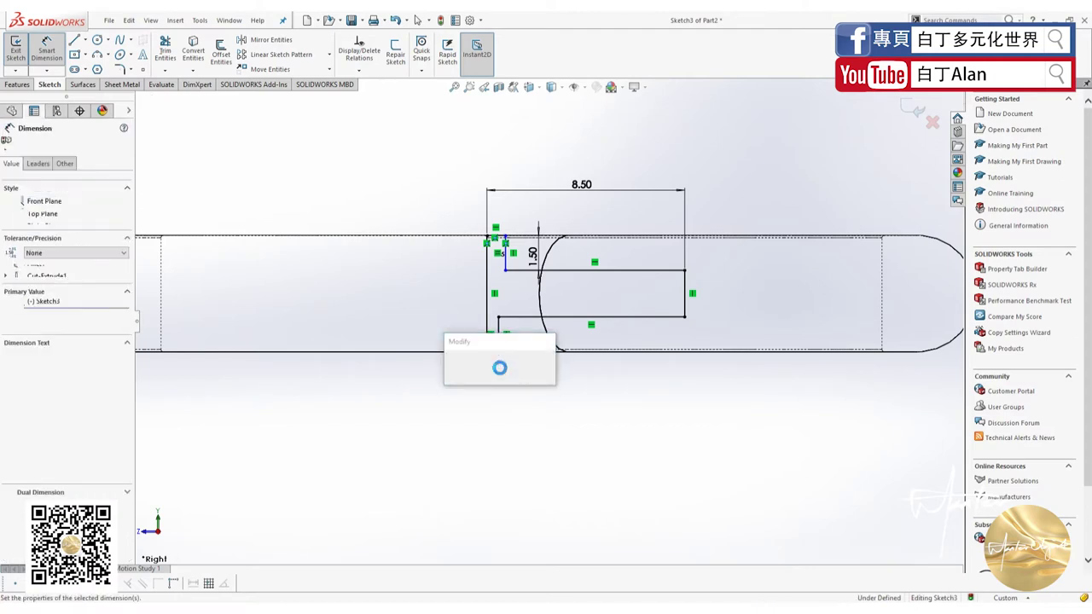
type("1")
key("Return")
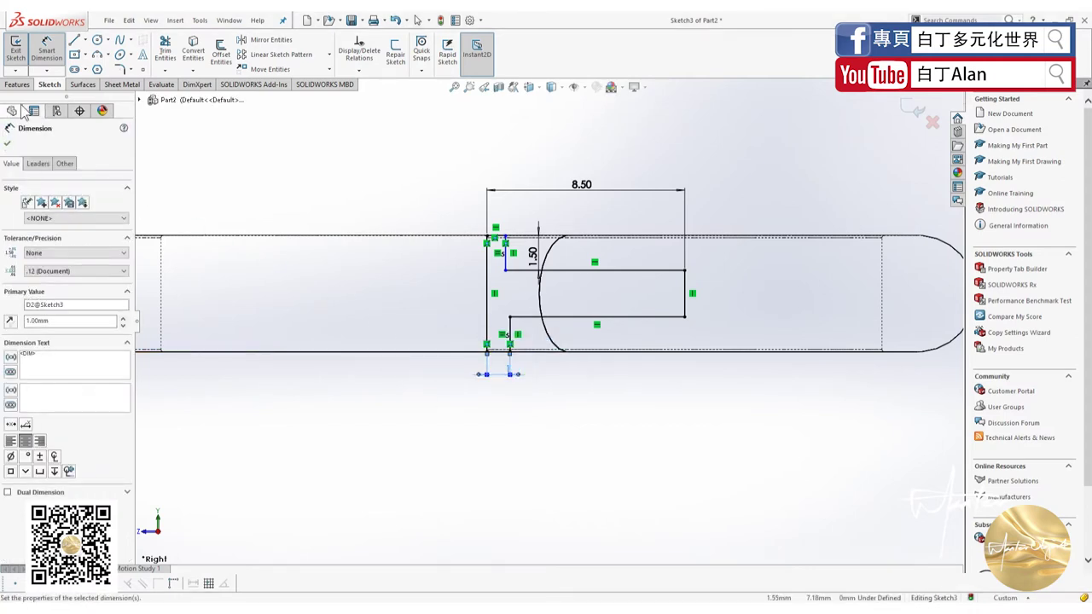
key("Escape")
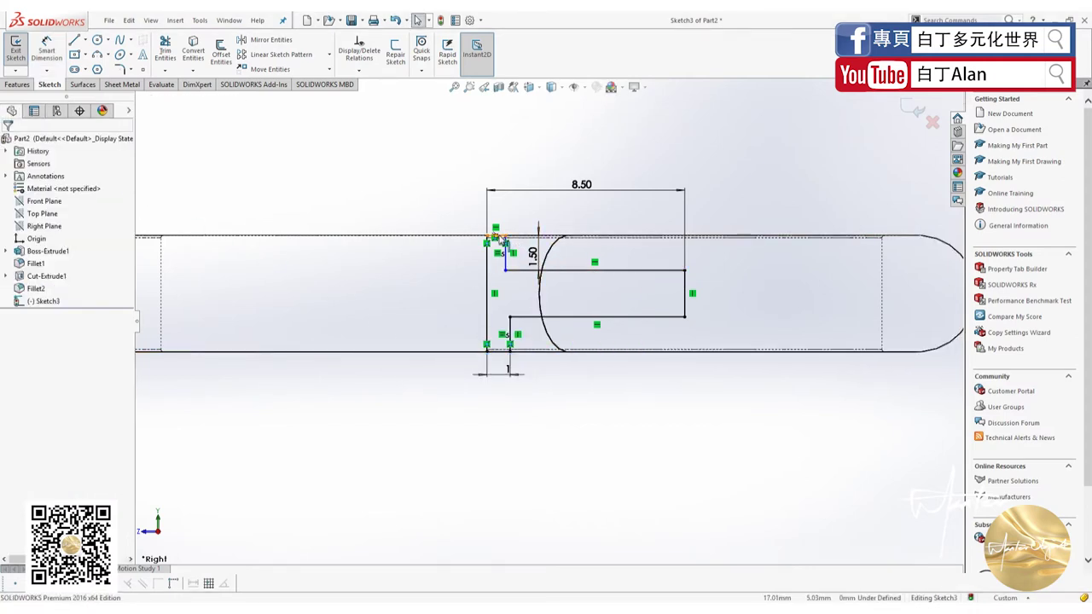
Make the short top horizontal edge equal to the bottom one, fully defining the sketch
left_click(499, 238)
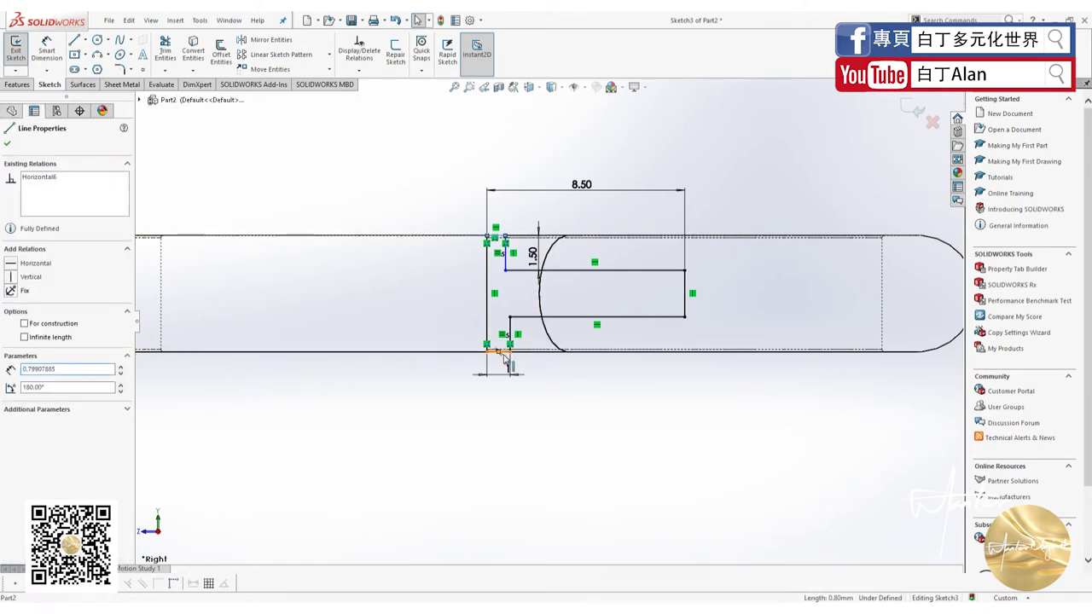
left_click(505, 352, "ctrl")
left_click(11, 395)
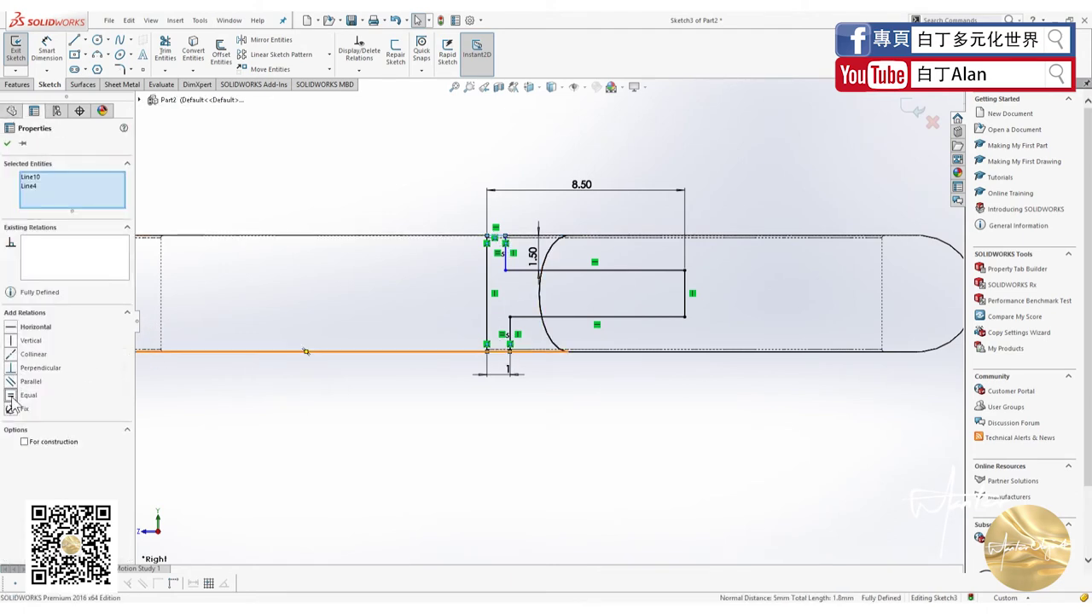
left_click(562, 496)
scroll(567, 380, "up", 2)
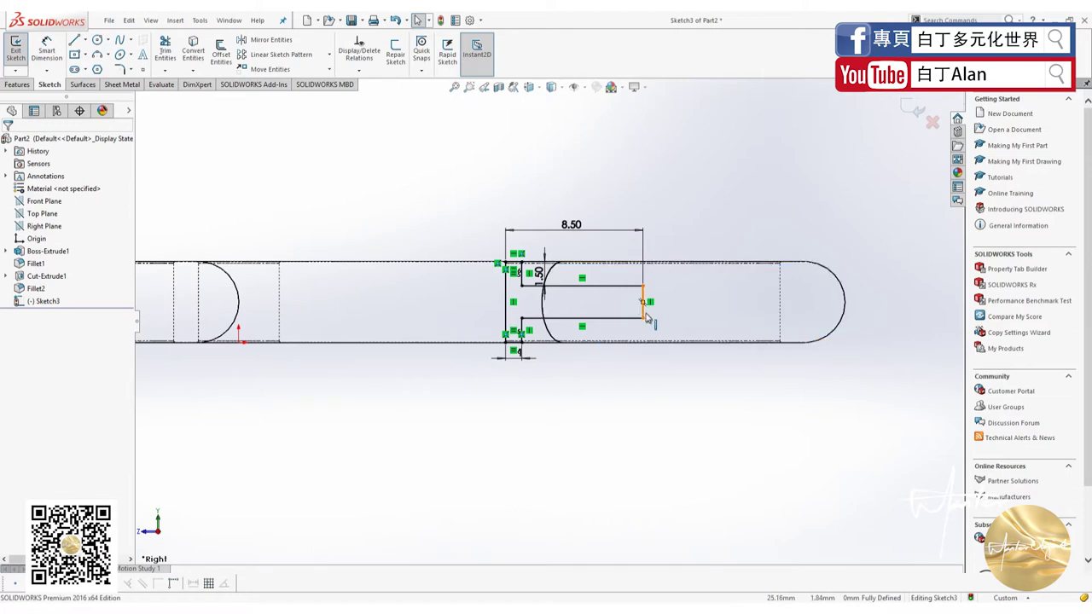
Revolve the ring profile 360° about its vertical line, viewed Shaded With Edges
left_click(17, 84)
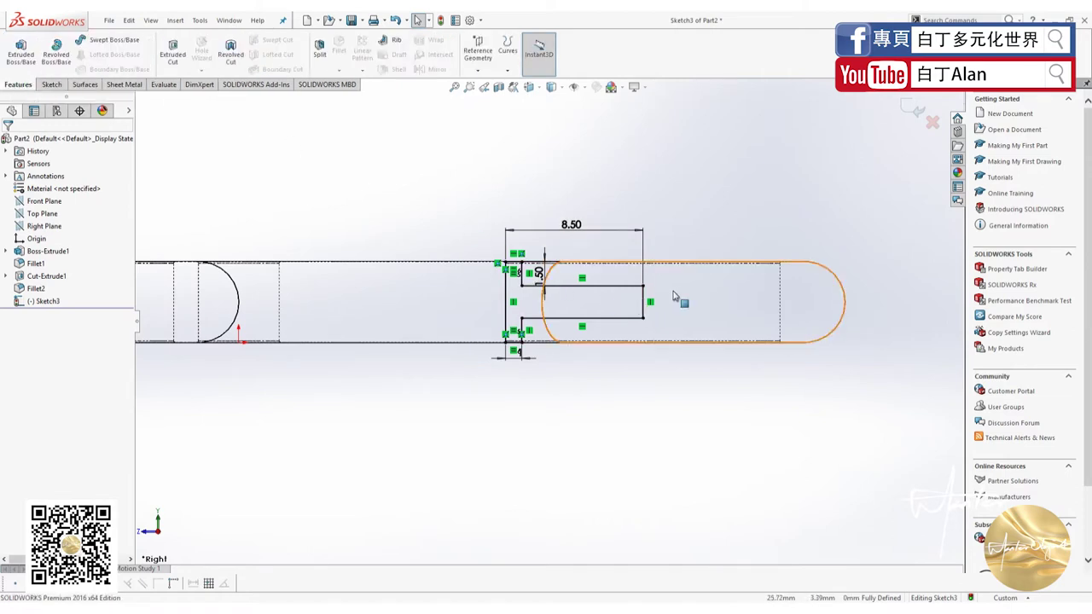
left_click(55, 54)
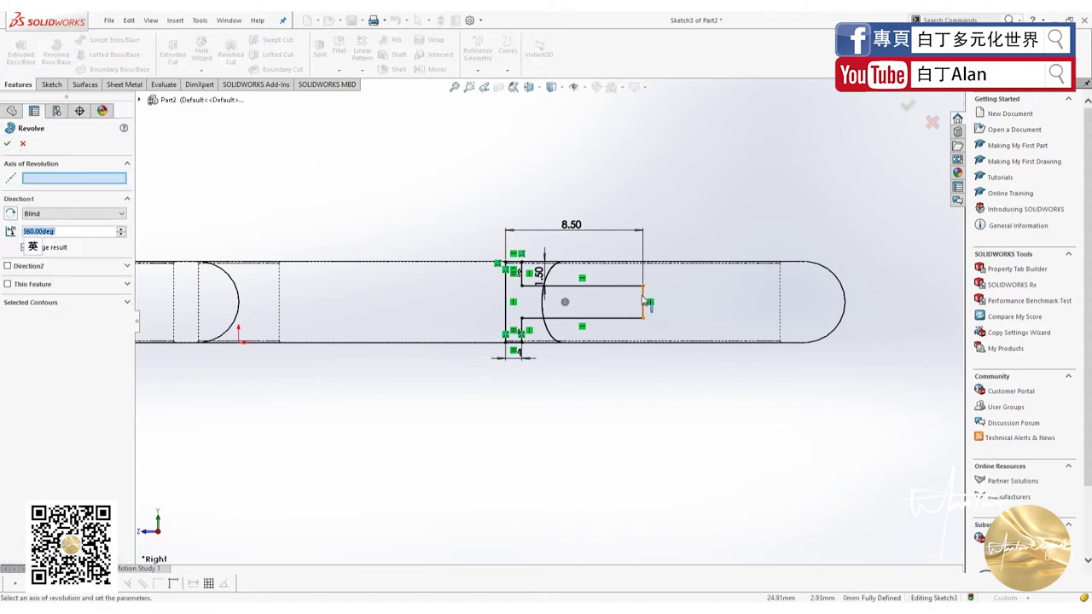
left_click(643, 298)
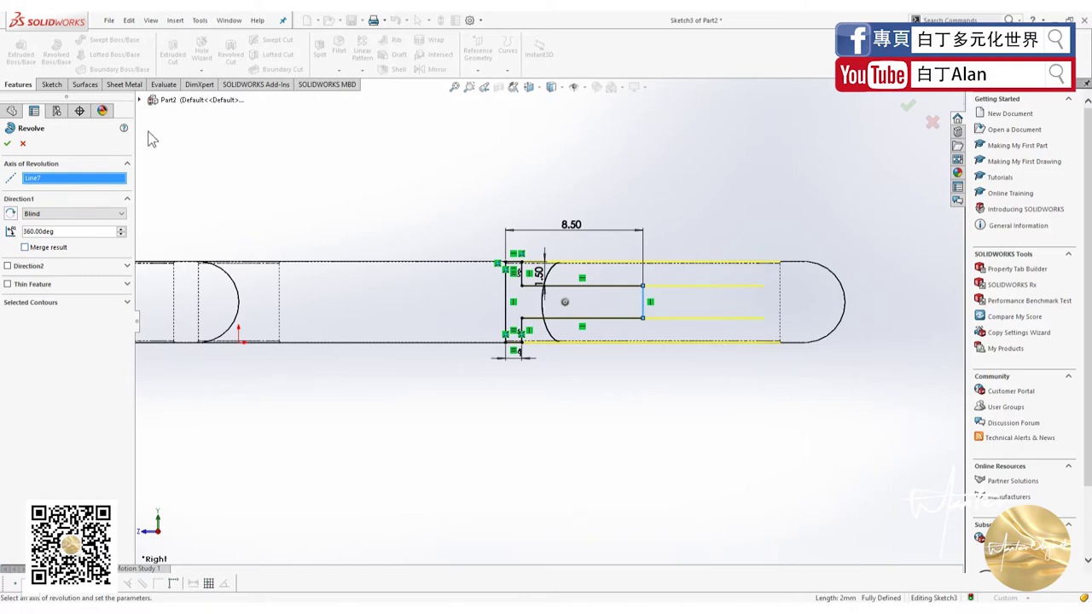
middle_click_drag(399, 249, 561, 111)
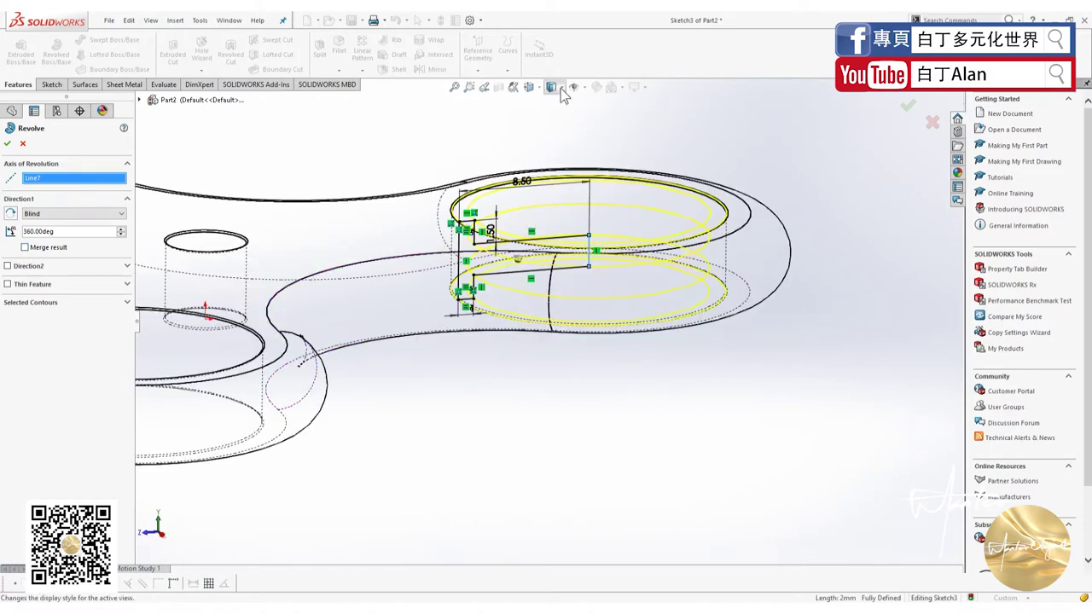
left_click(561, 94)
left_click(552, 104)
middle_click_drag(541, 208, 540, 288)
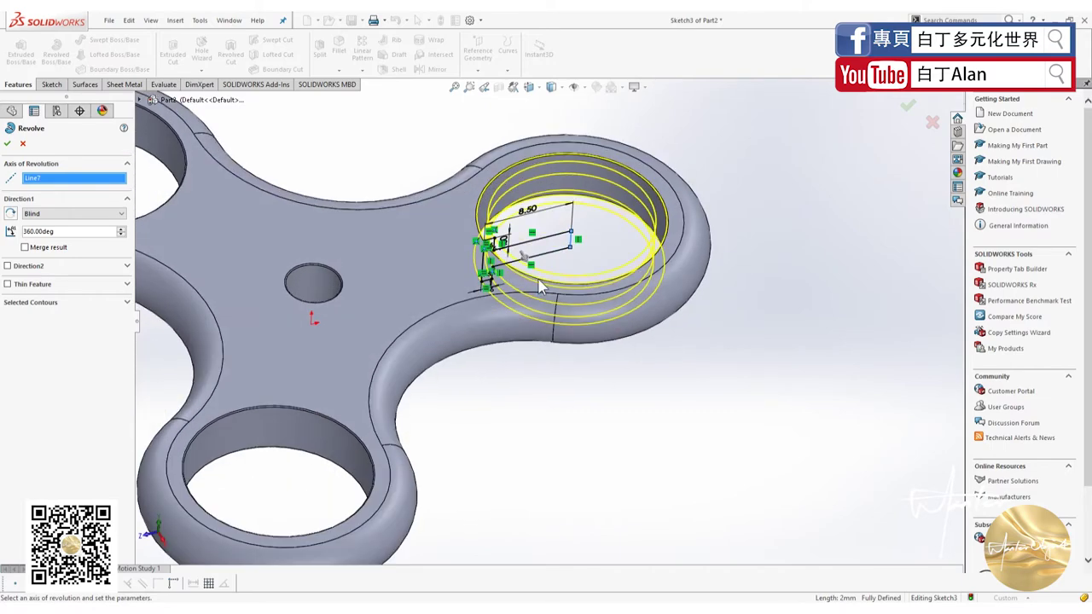
left_click(7, 143)
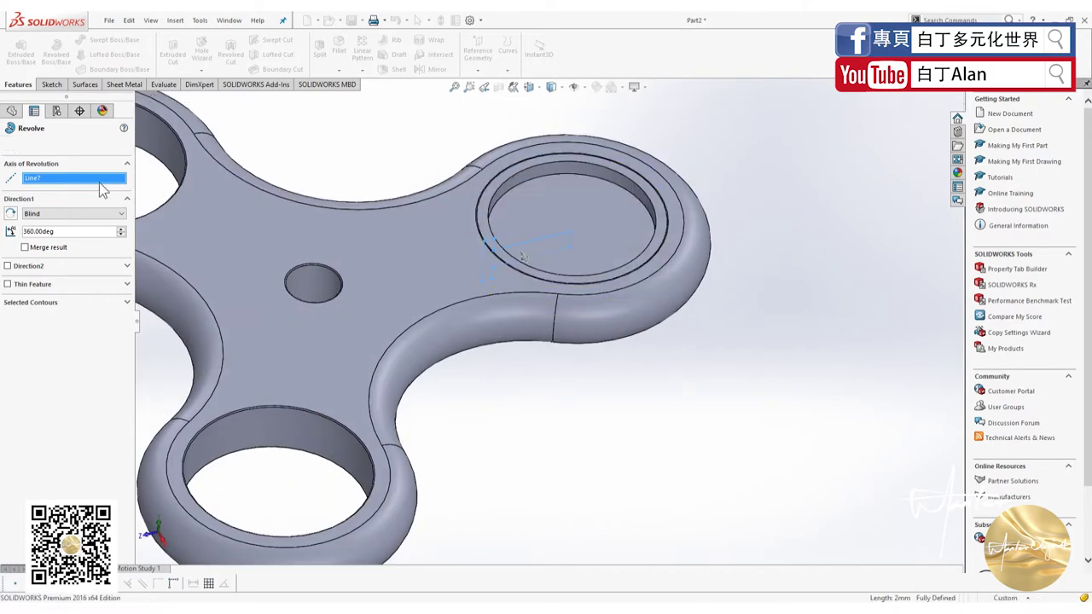
Expand Solid Bodies(2) and select the Revolve1 ring body
scroll(597, 236, "down", 2)
scroll(574, 227, "down", 2)
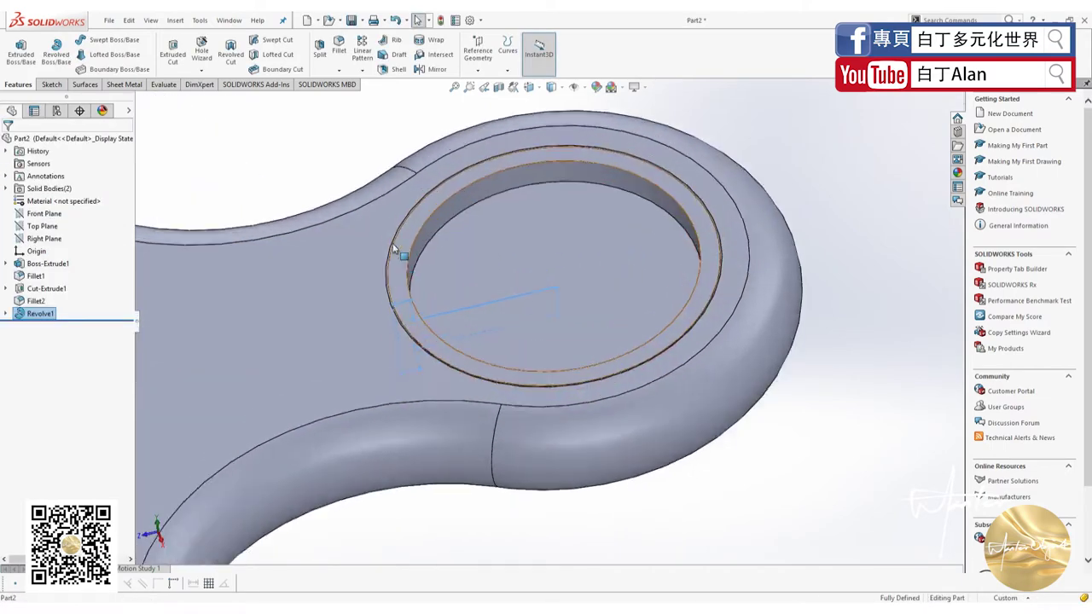
scroll(277, 337, "down", 2)
left_click(6, 188)
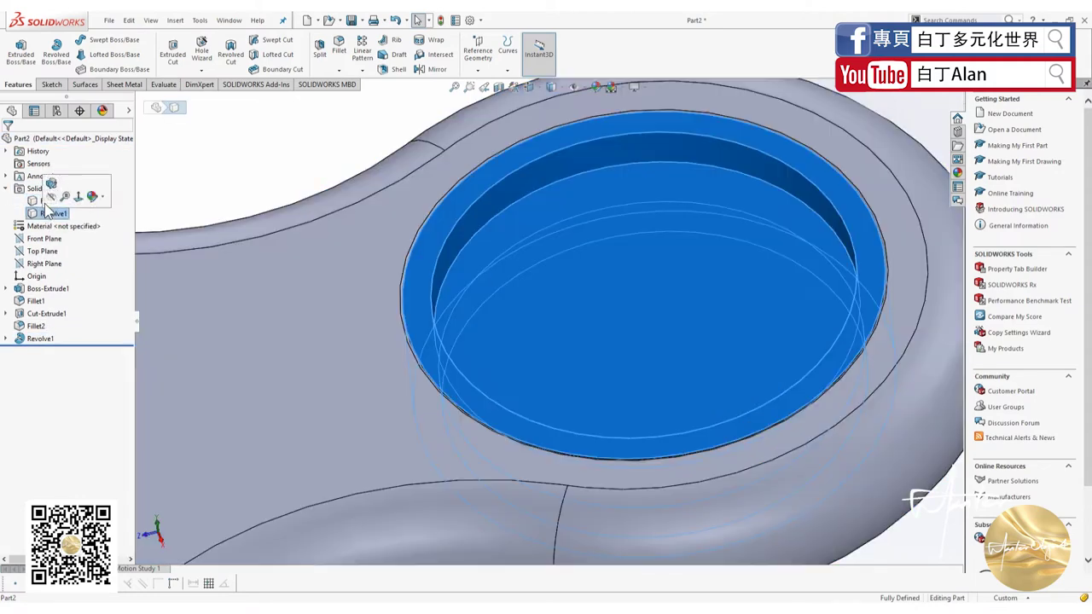
left_click(50, 214)
scroll(580, 313, "up", 5)
key("Escape")
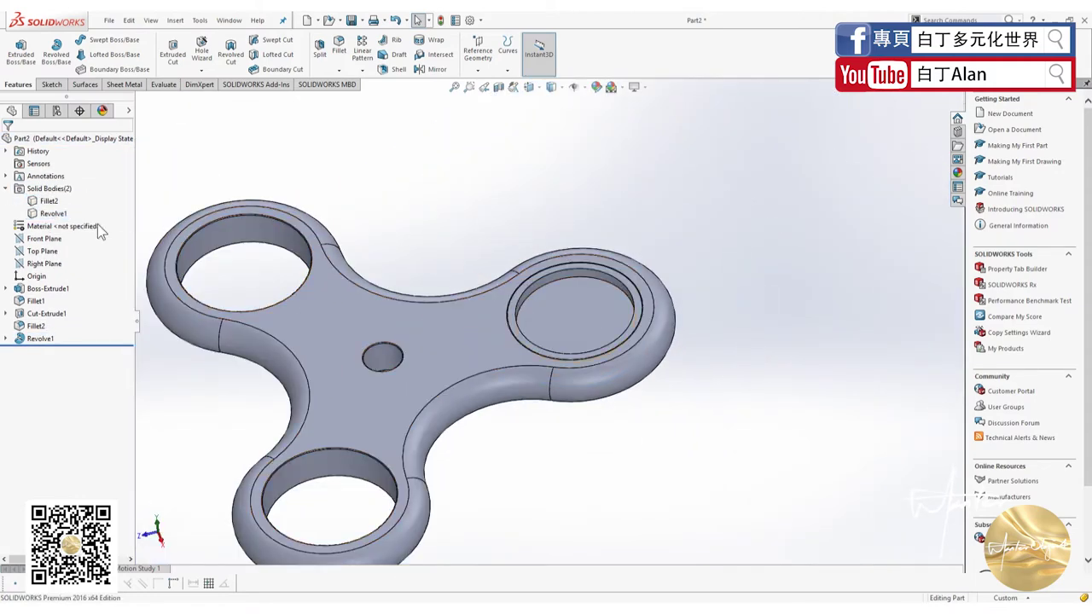
Open the Revolve1 body's context menu, dismiss it, and zoom in on the ring
left_click(57, 213)
right_click(60, 217)
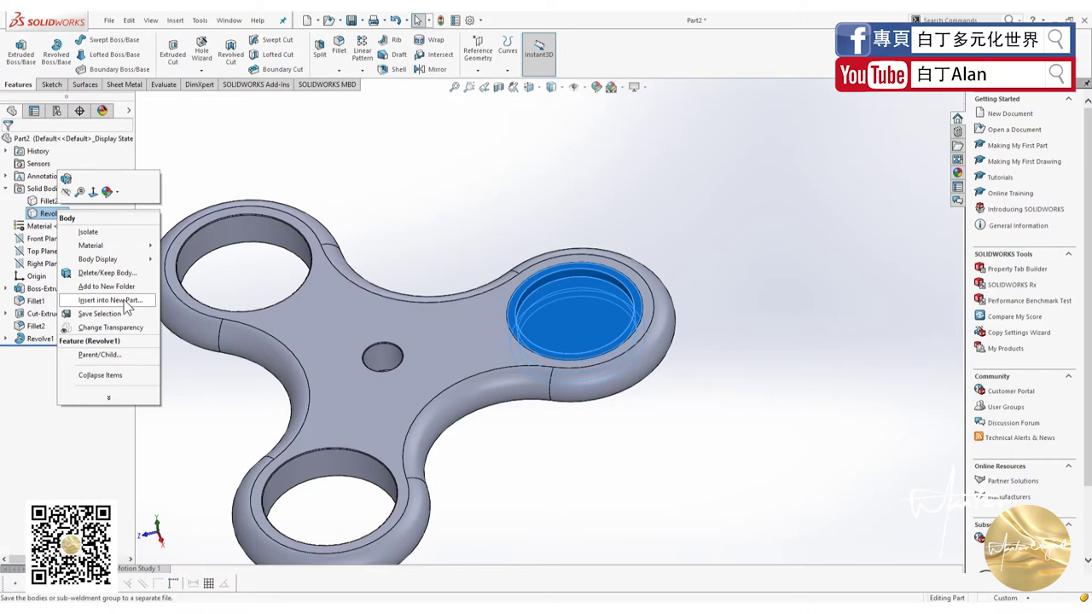
left_click(589, 322)
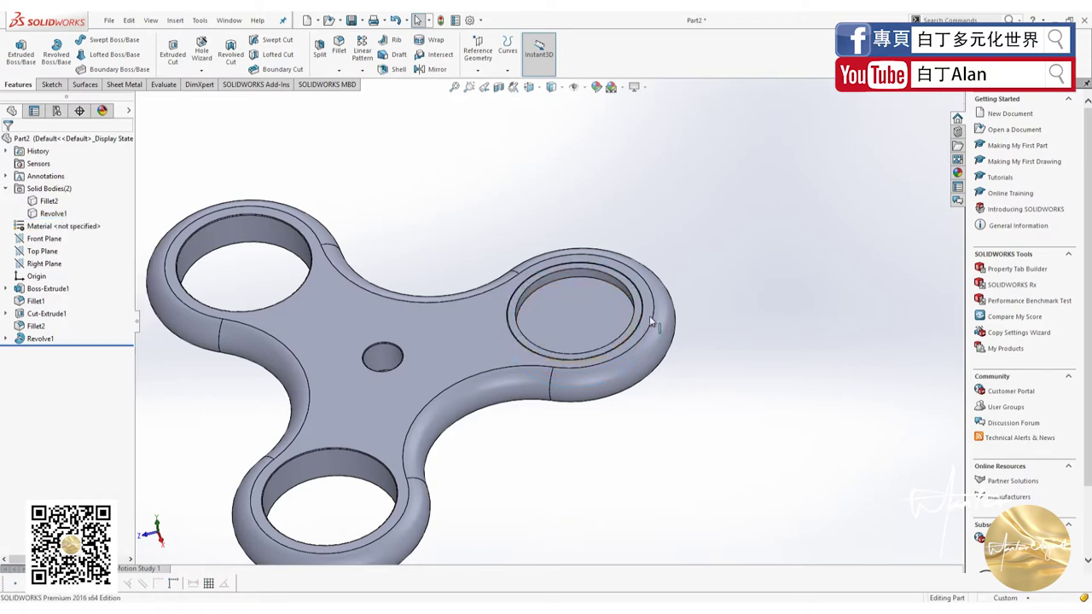
scroll(636, 314, "down", 2)
scroll(620, 312, "up", 5)
scroll(610, 311, "up", 2)
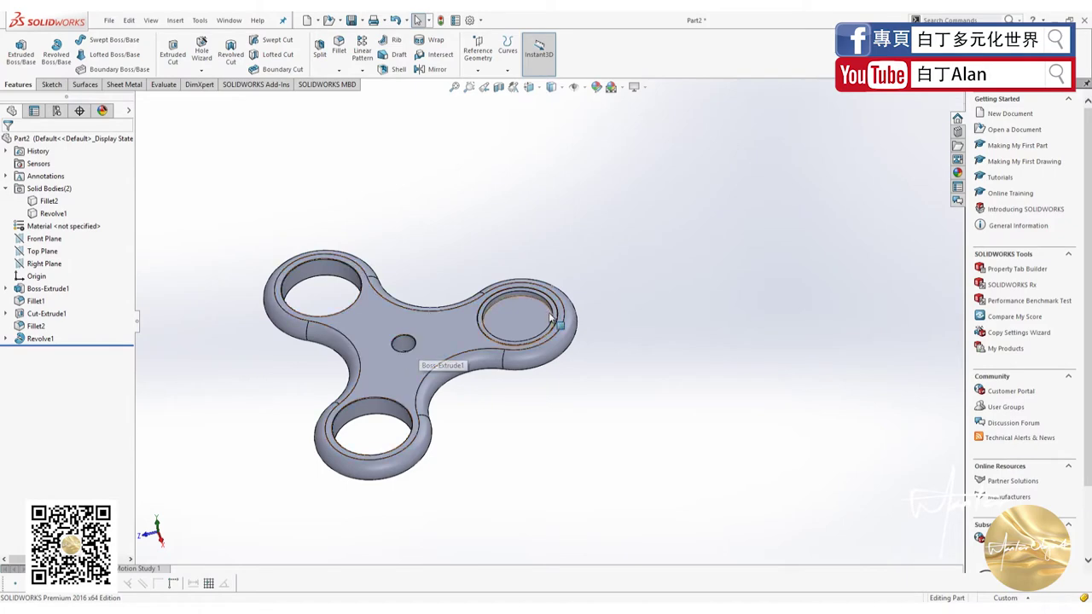
scroll(521, 324, "down", 2)
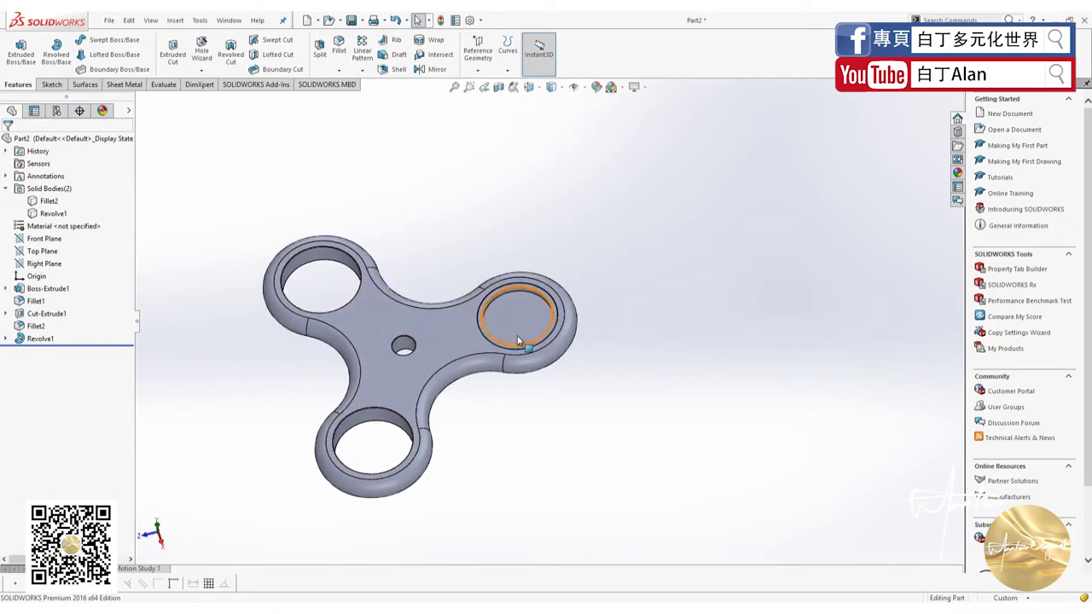
scroll(521, 329, "down", 4)
scroll(458, 288, "down", 3)
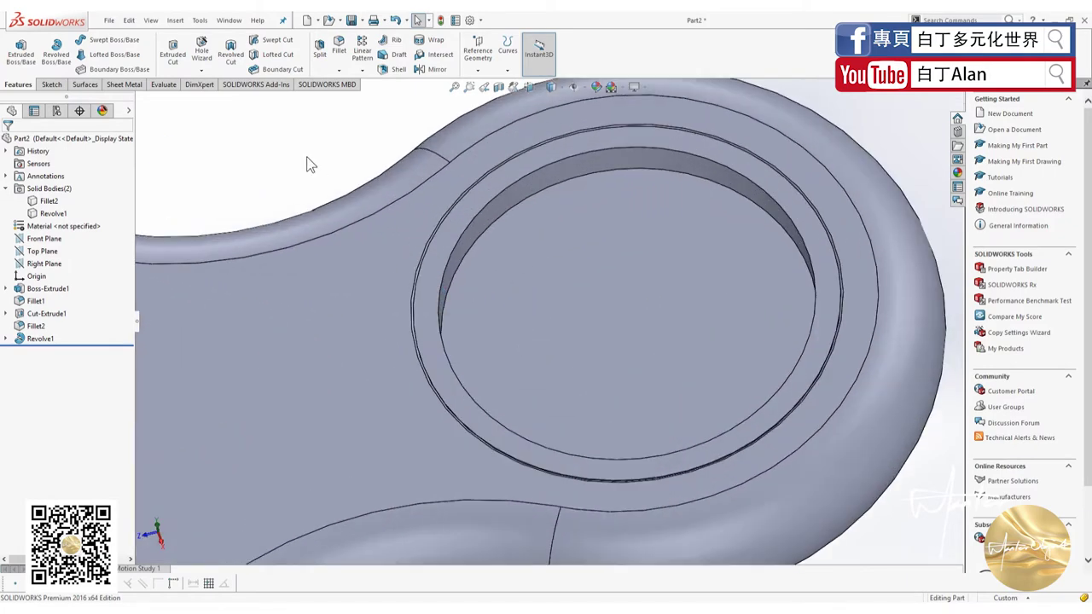
Pick the ring's four circular edges for a 0.1 mm fillet, then close the Fillet setup
left_click(338, 52)
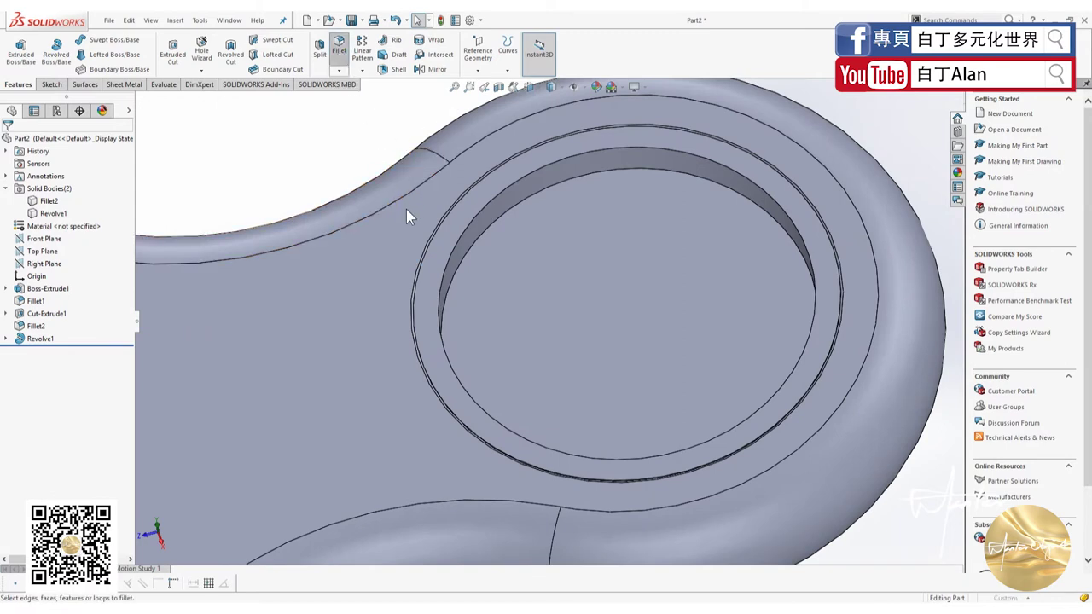
left_click(439, 243)
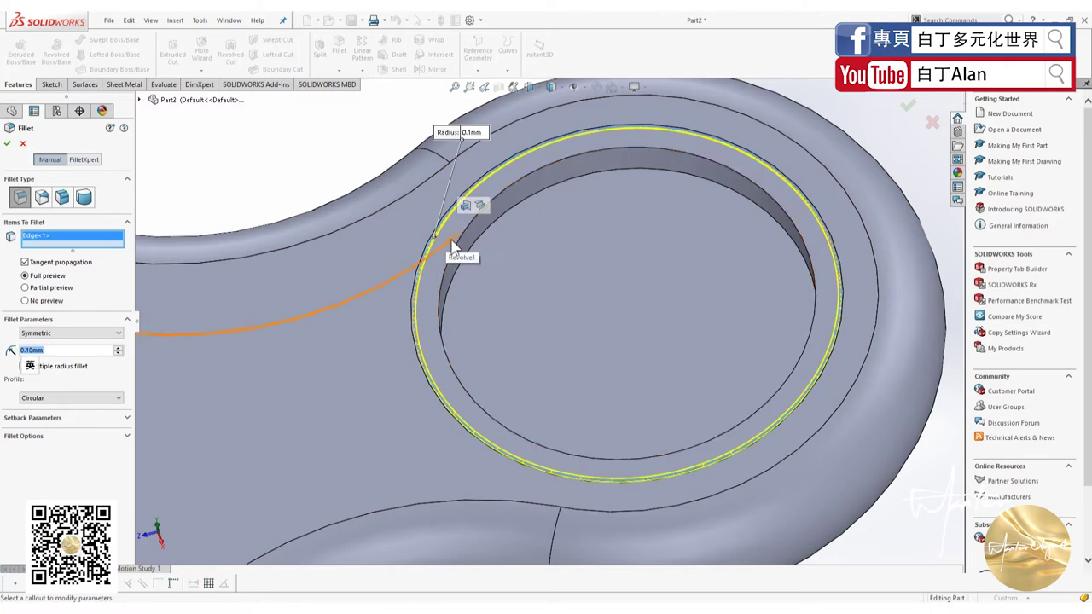
left_click(458, 241)
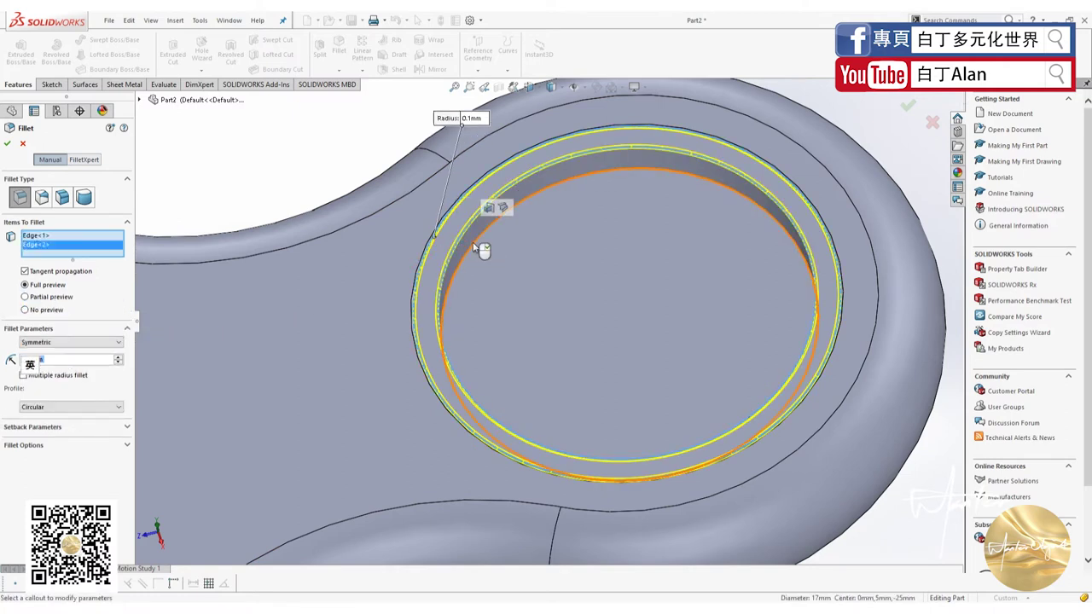
left_click(475, 246)
mouse_move(482, 245)
middle_mouse_down()
mouse_move(492, 214)
mouse_move(393, 327)
middle_mouse_up()
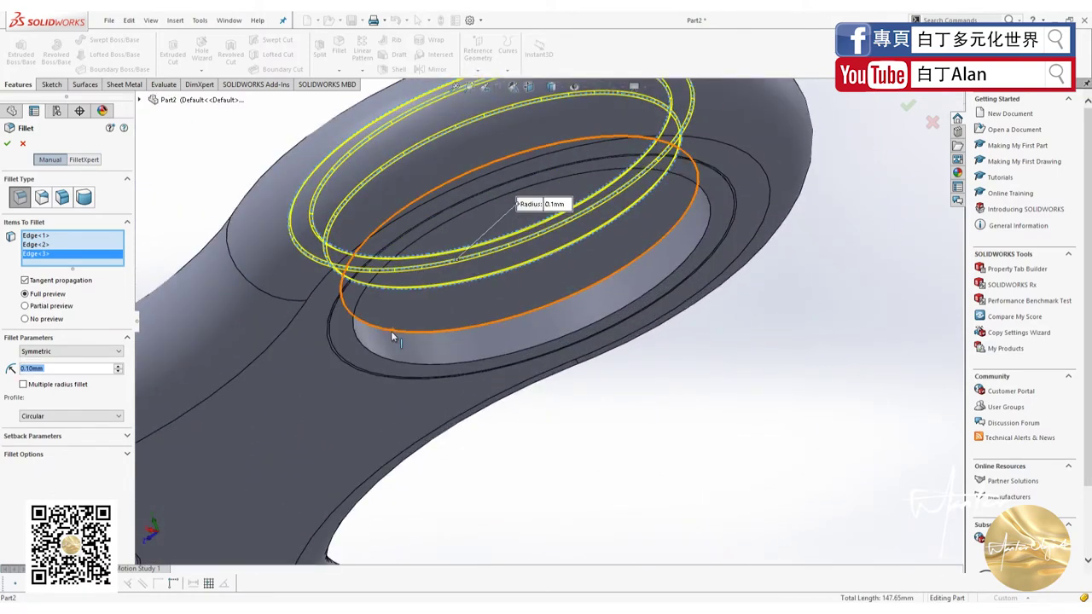
left_click(393, 336)
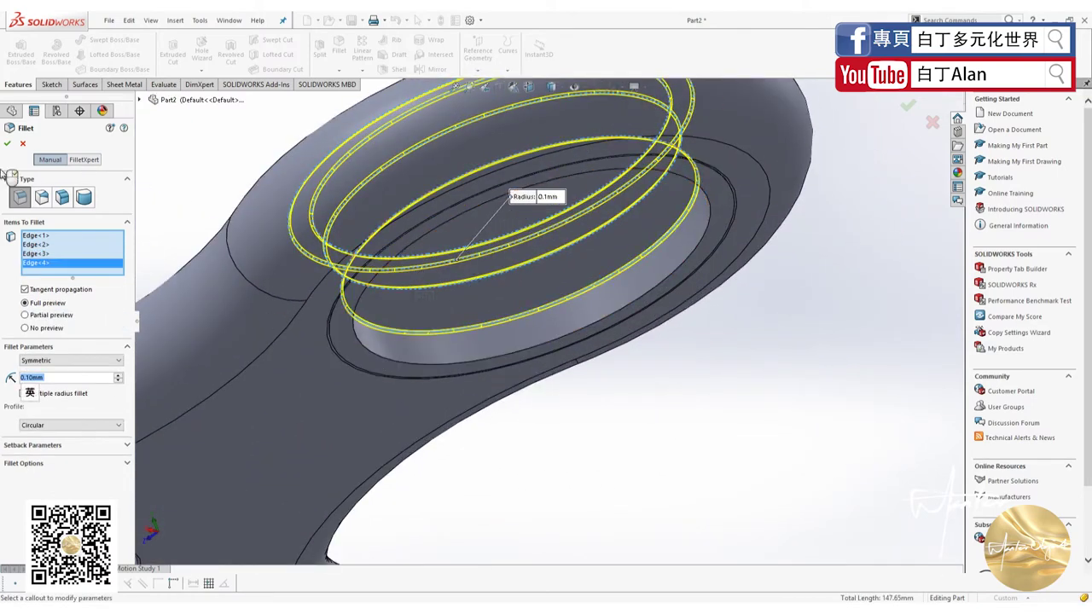
left_click(7, 143)
middle_click_drag(326, 280, 480, 260)
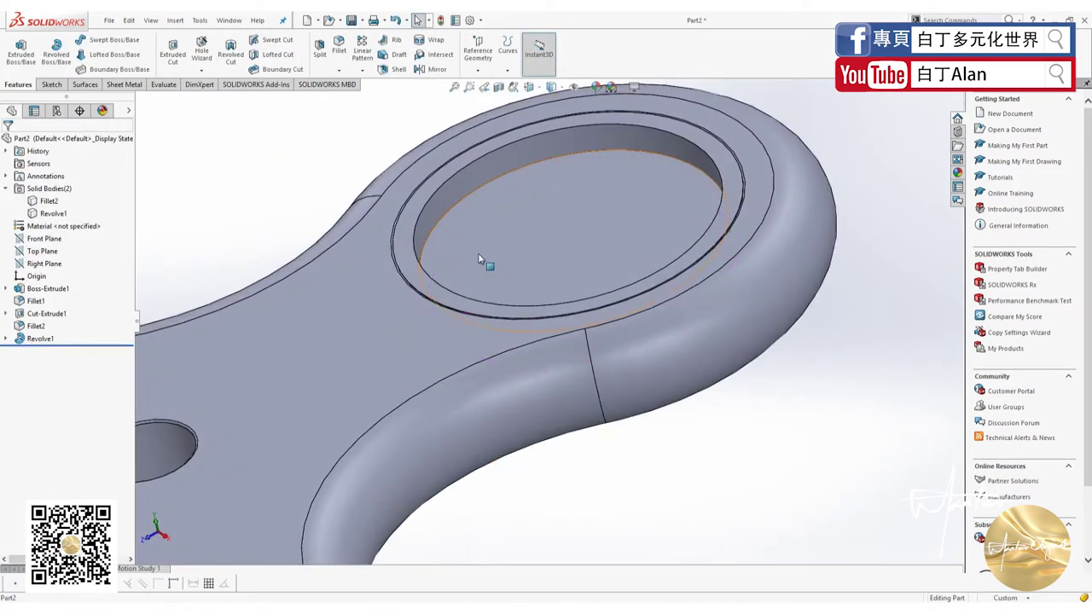
Expand Revolve1 and edit its ring profile sketch, Sketch3
left_click(6, 338)
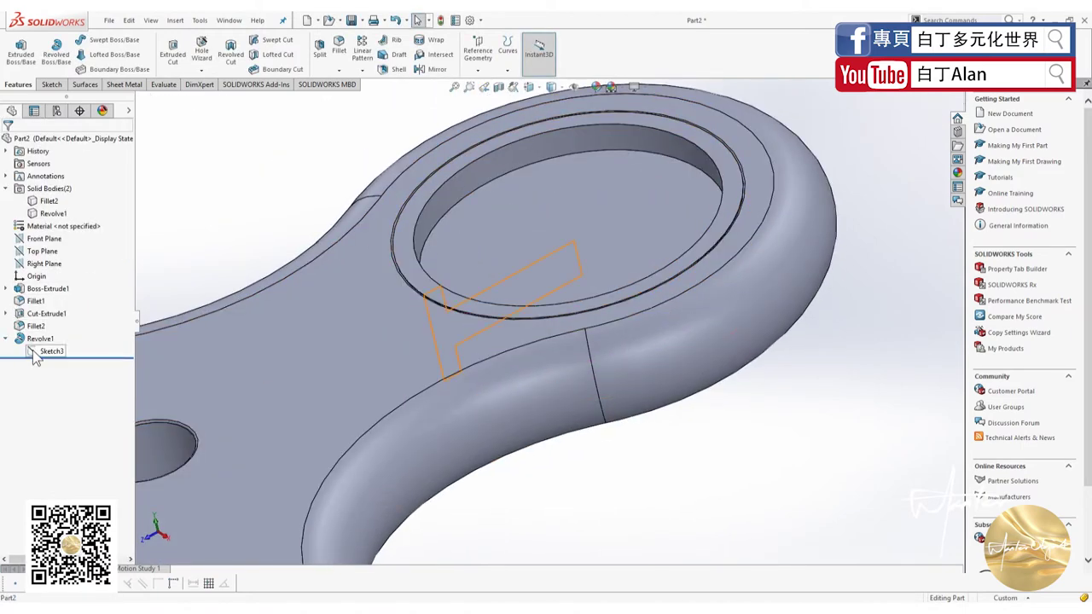
left_click(34, 353)
right_click(36, 351)
left_click(47, 318)
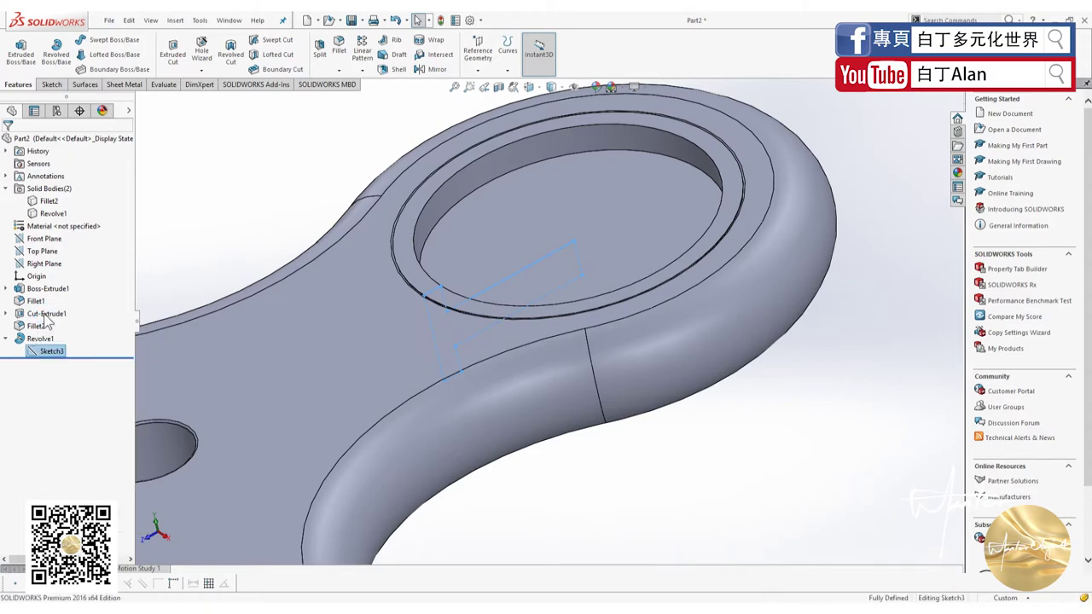
scroll(755, 351, "down", 5)
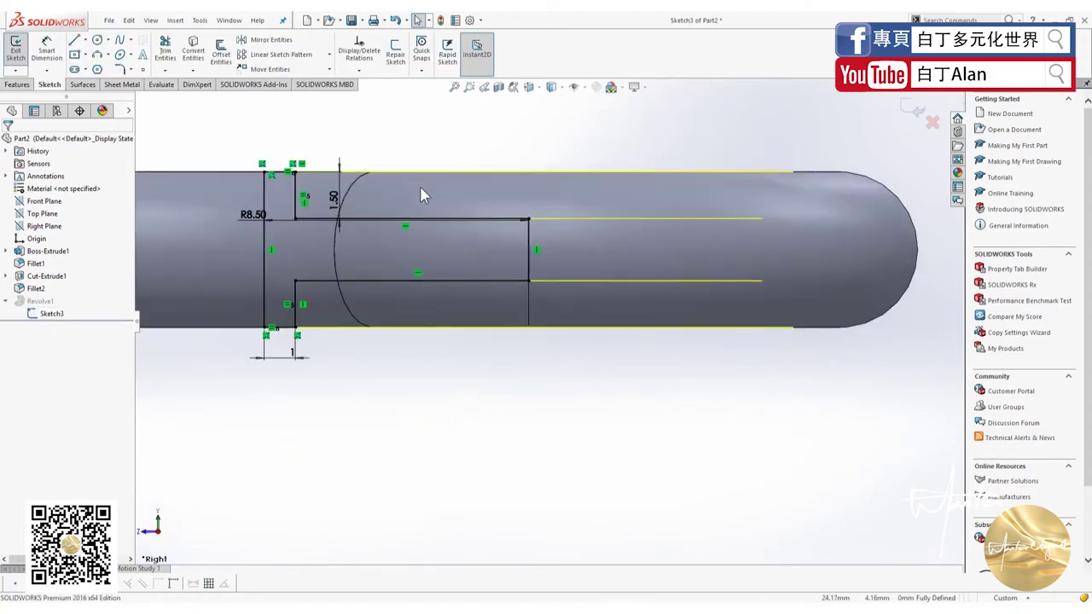
scroll(420, 196, "up", 3)
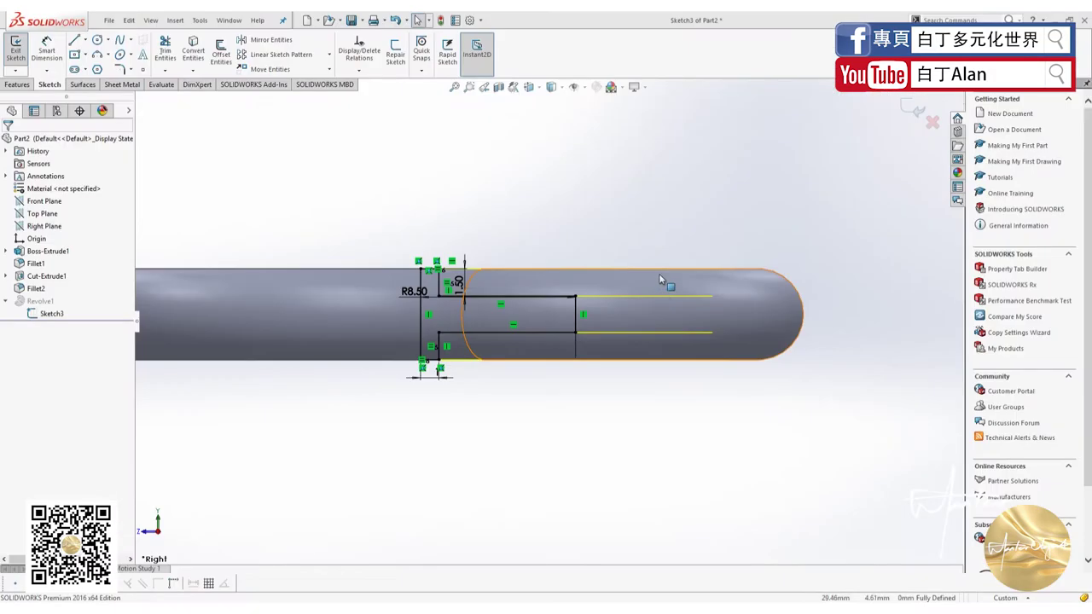
Delete the two leftover horizontal lines and the right vertical line from the ring profile
scroll(512, 312, "down", 2)
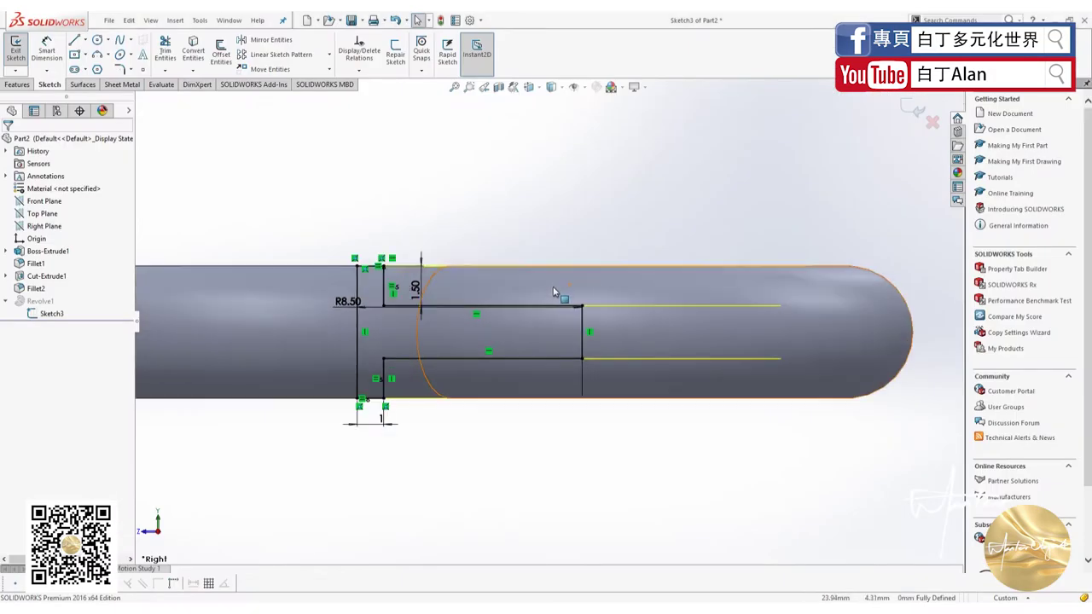
scroll(512, 312, "down", 2)
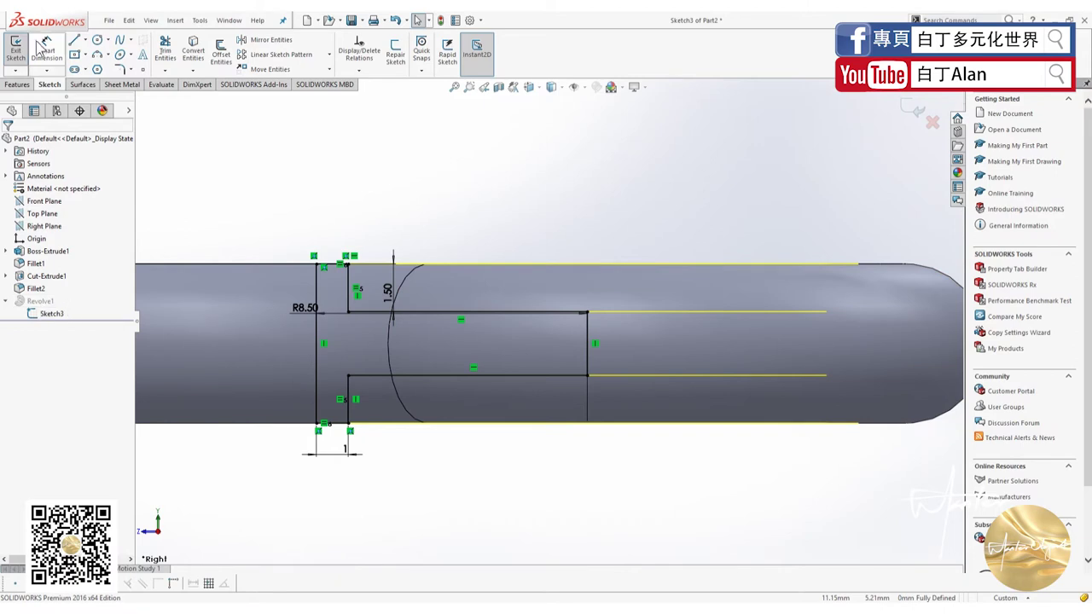
left_click(75, 40)
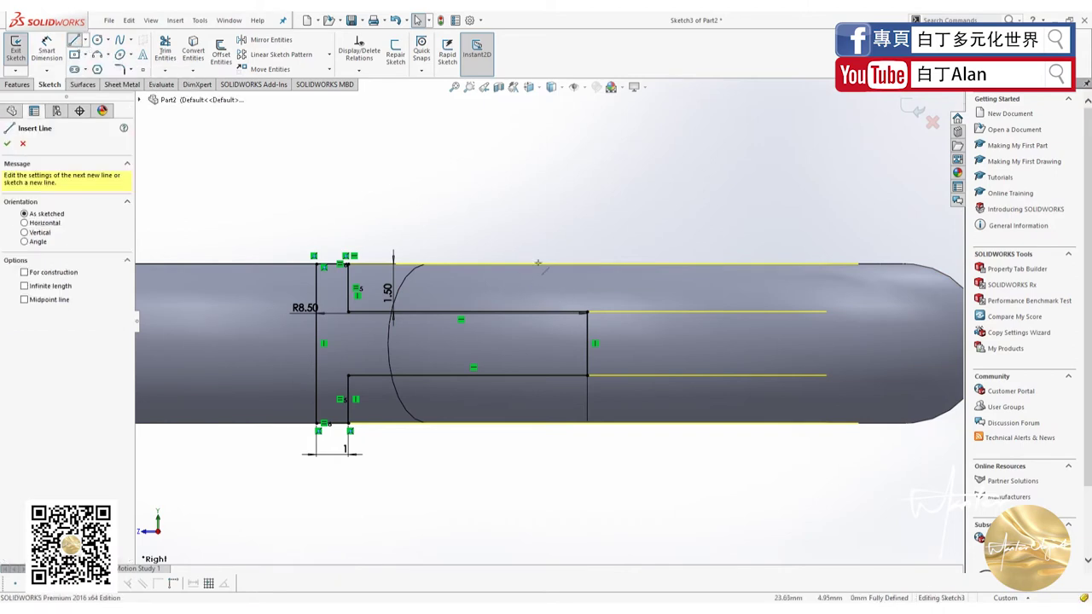
left_click(472, 263)
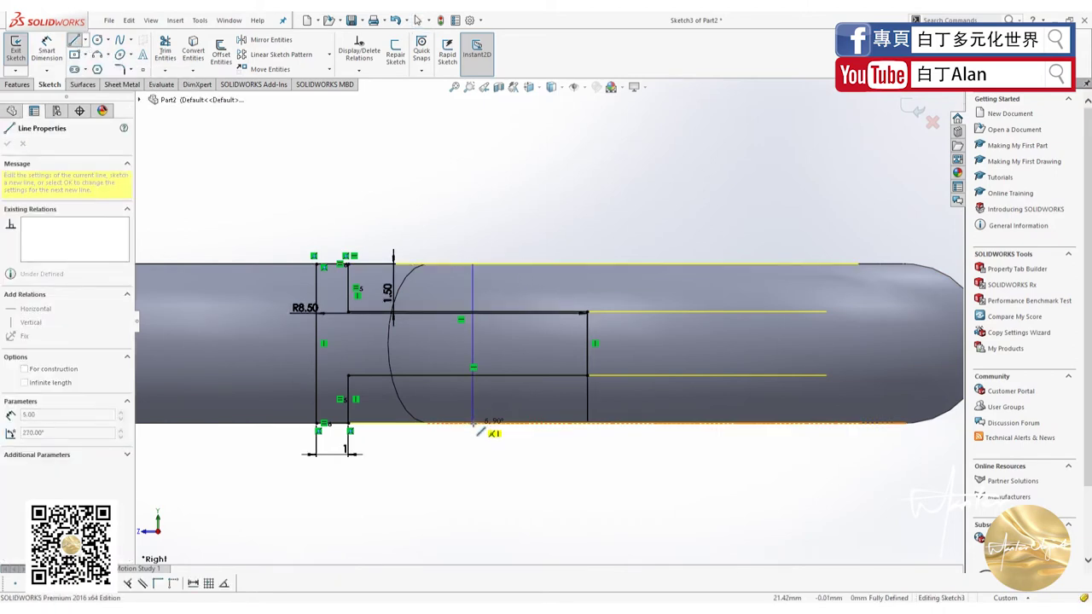
key("Escape")
key("Escape")
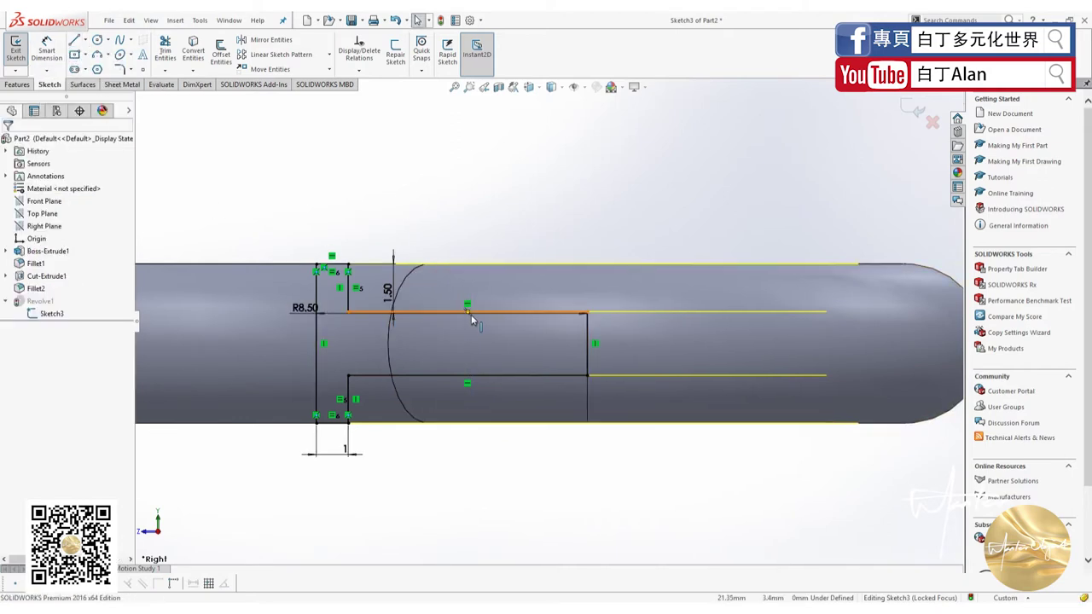
left_click(51, 314)
right_click(51, 314)
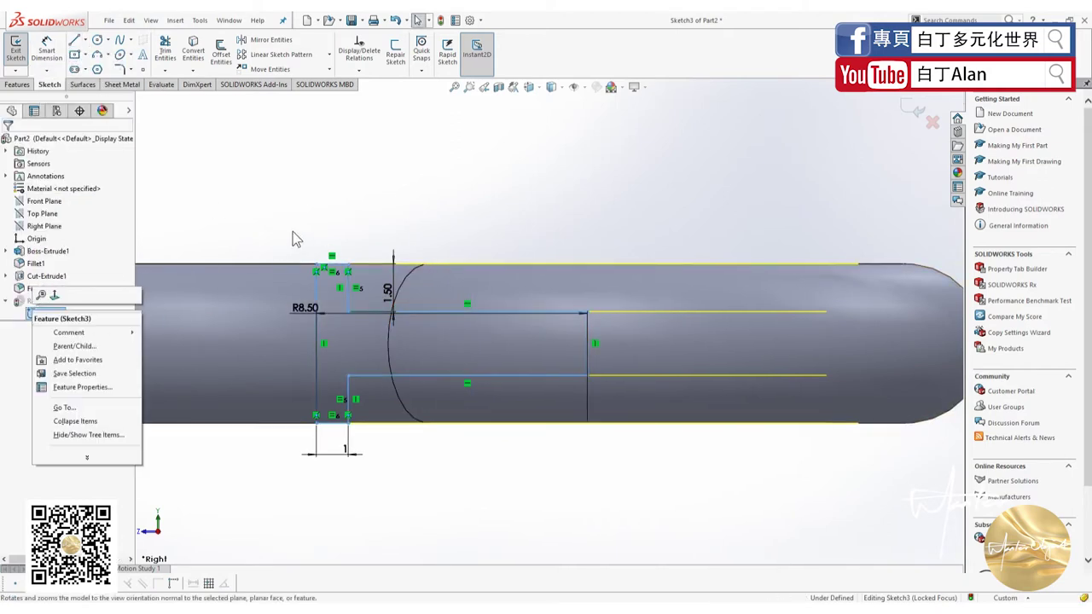
left_click(295, 236)
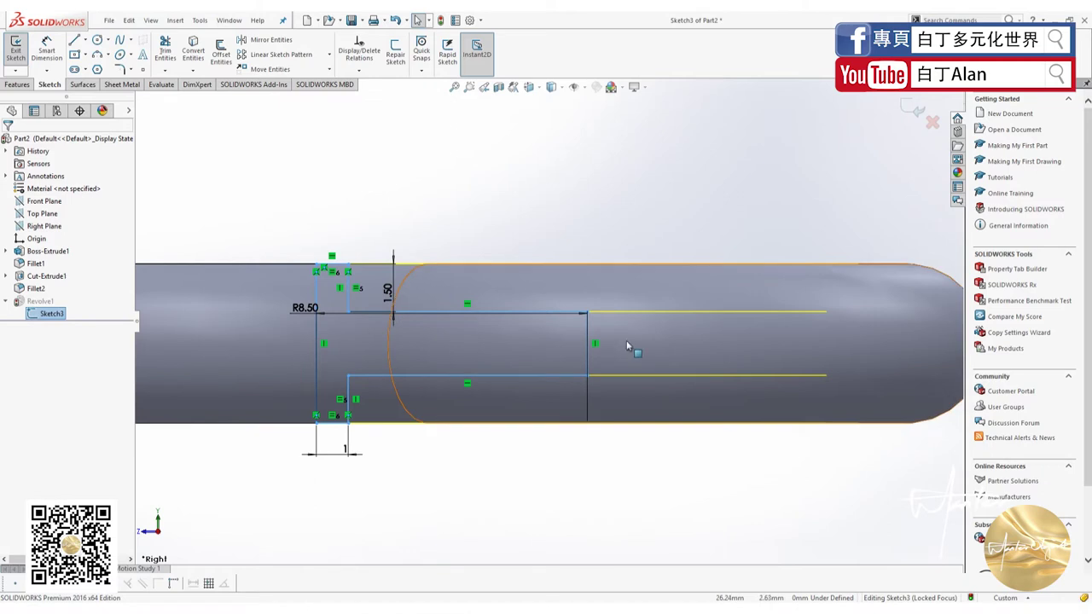
left_click(165, 47)
key("Escape")
left_click_drag(555, 396, 525, 296)
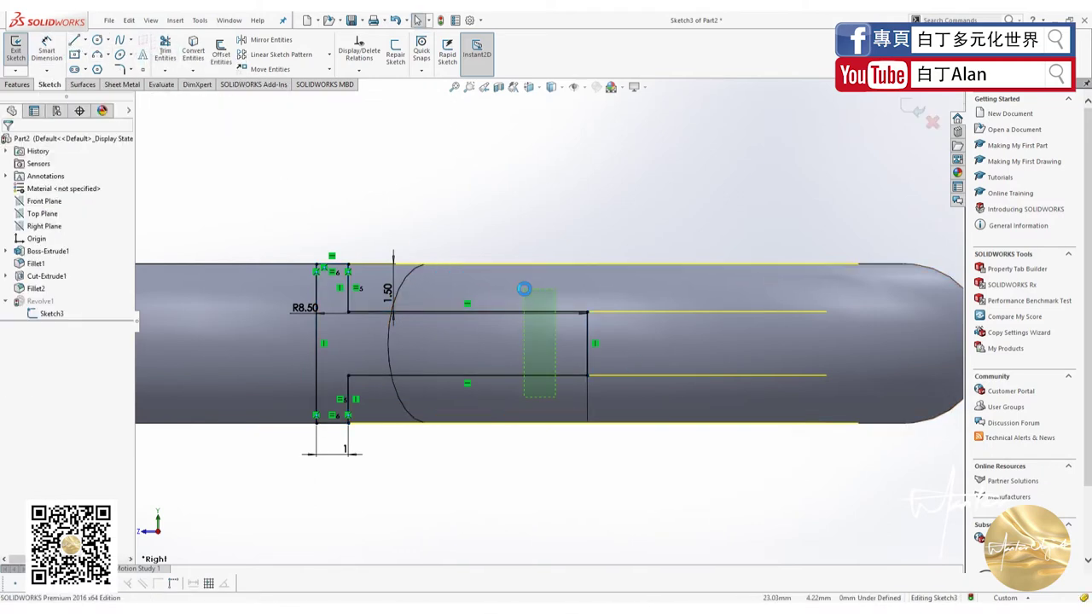
key("Delete")
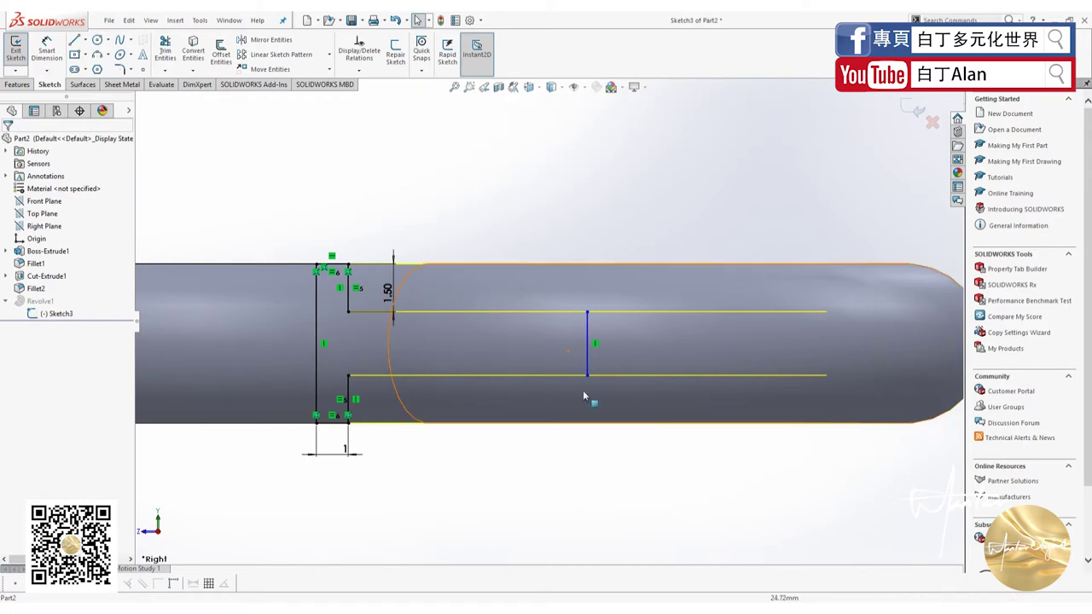
left_click_drag(628, 397, 584, 295)
key("Delete")
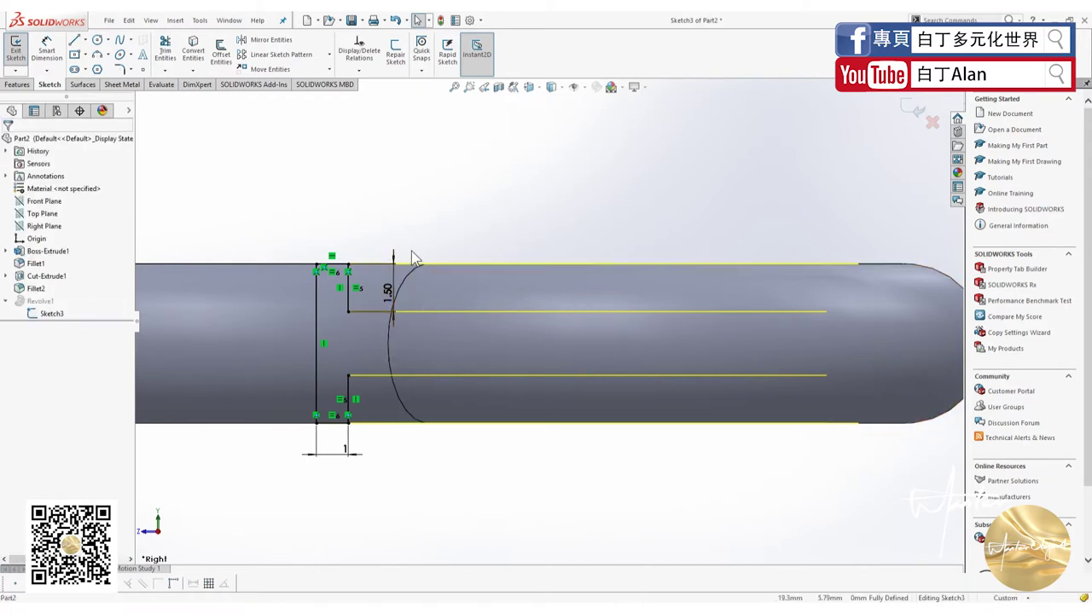
Redraw the right side of the profile as stepped lines between the top and bottom edges
left_click(383, 296)
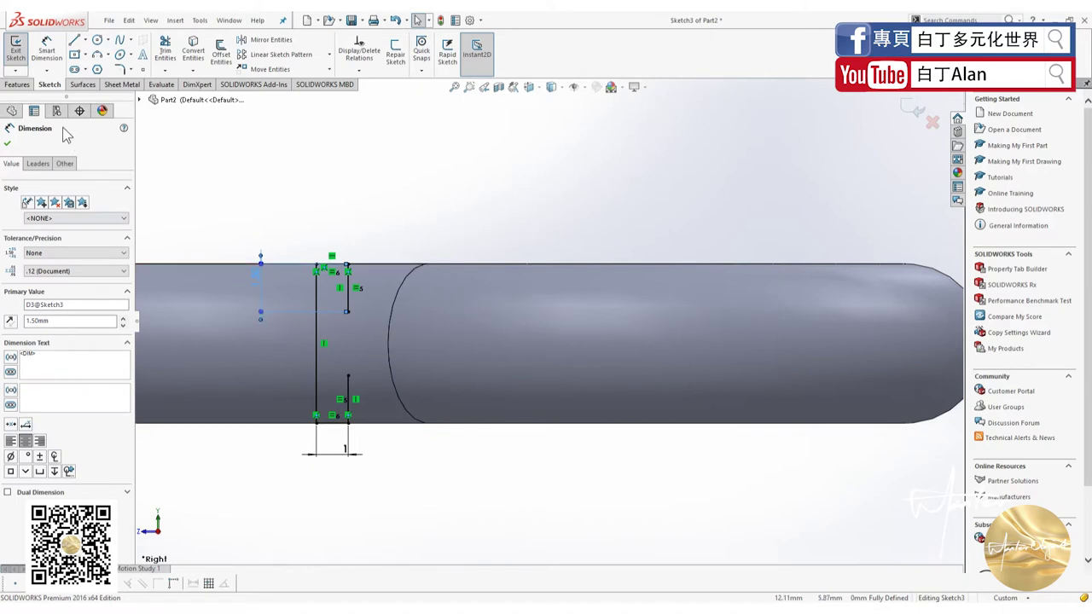
left_click(75, 44)
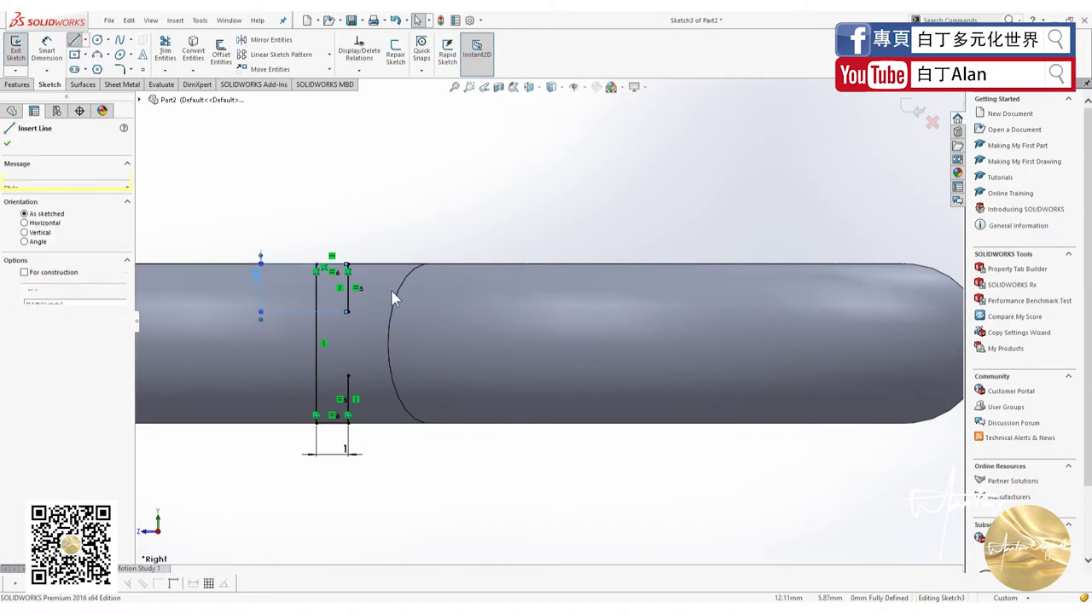
left_click(349, 312)
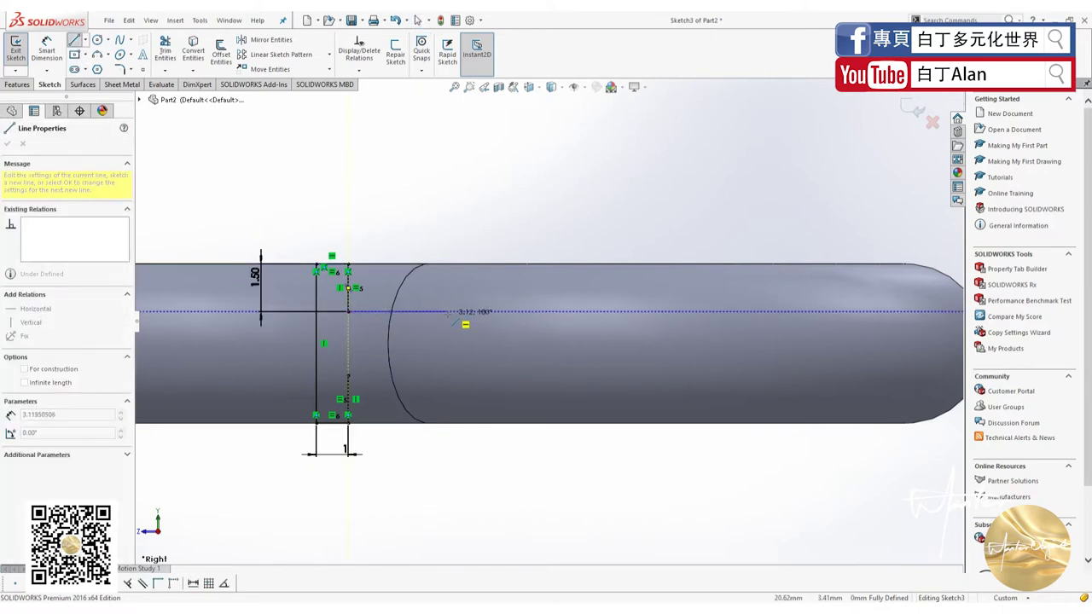
left_click(433, 312)
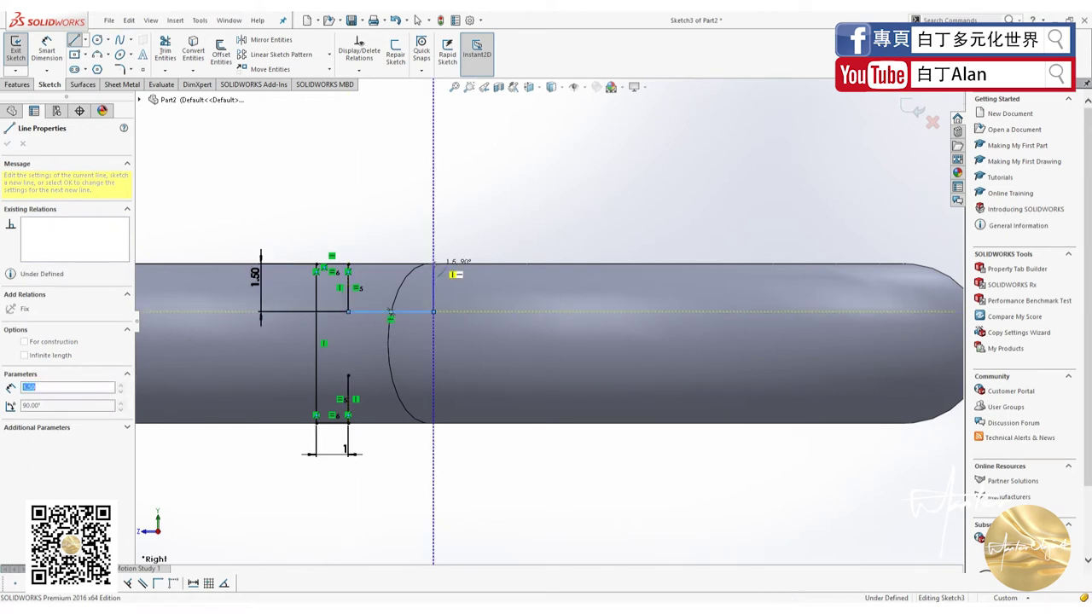
left_click(434, 264)
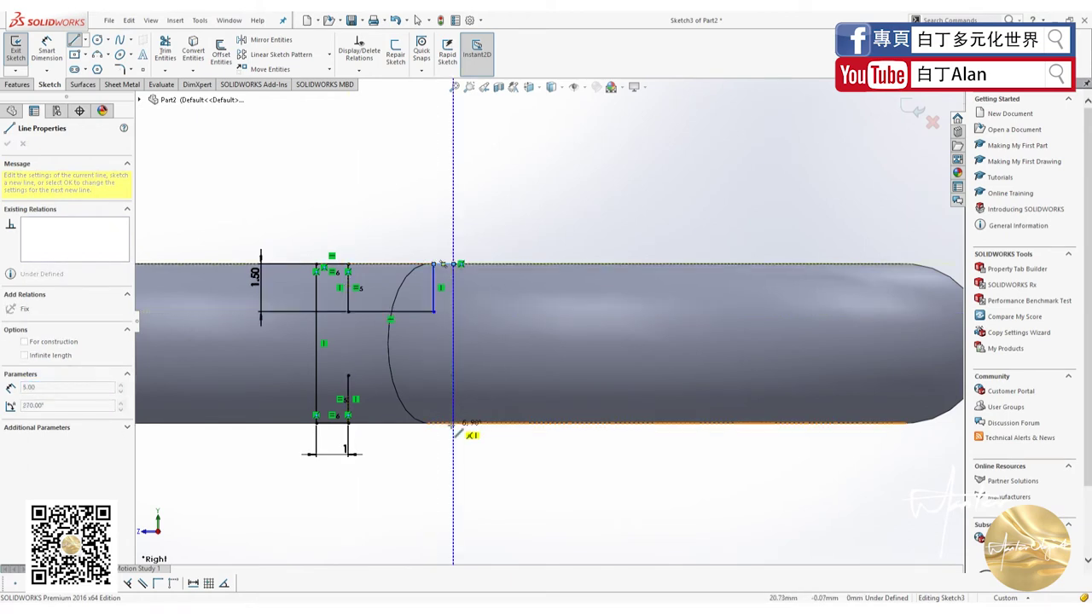
left_click(453, 418)
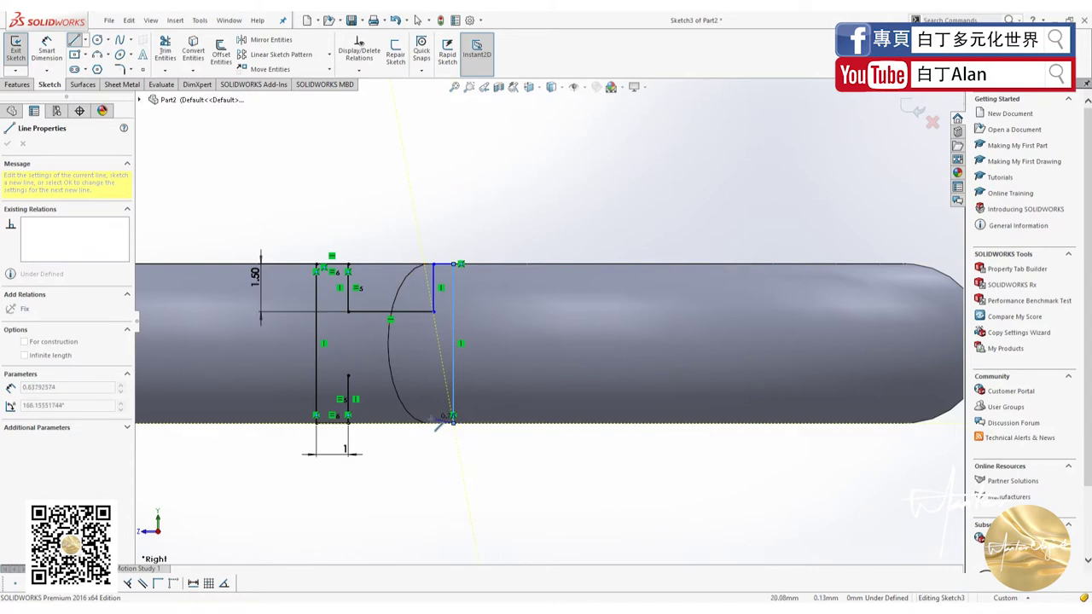
left_click(452, 419)
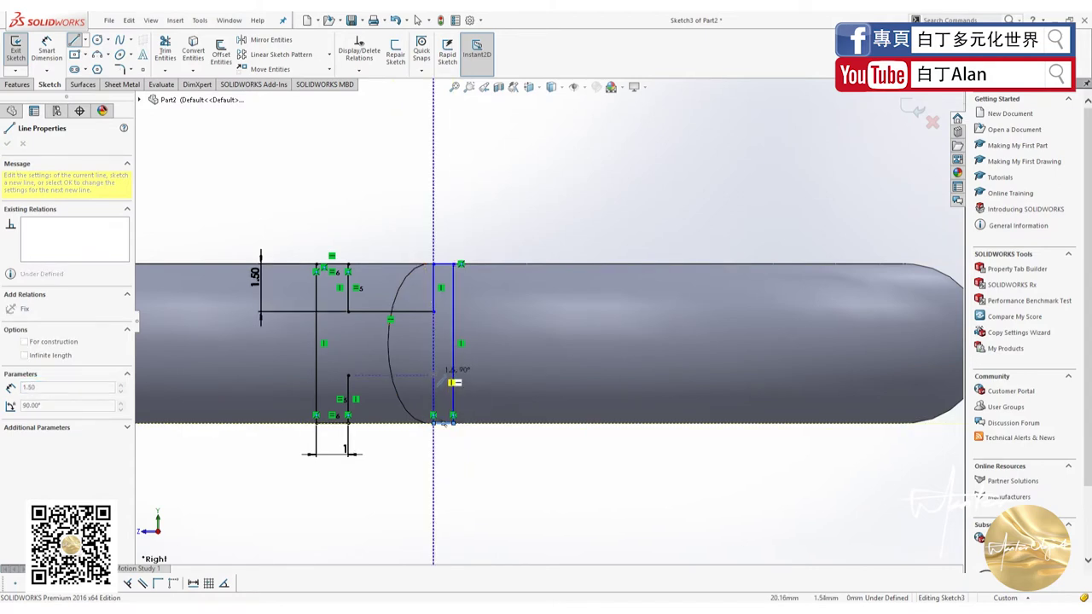
left_click(433, 375)
left_click(349, 375)
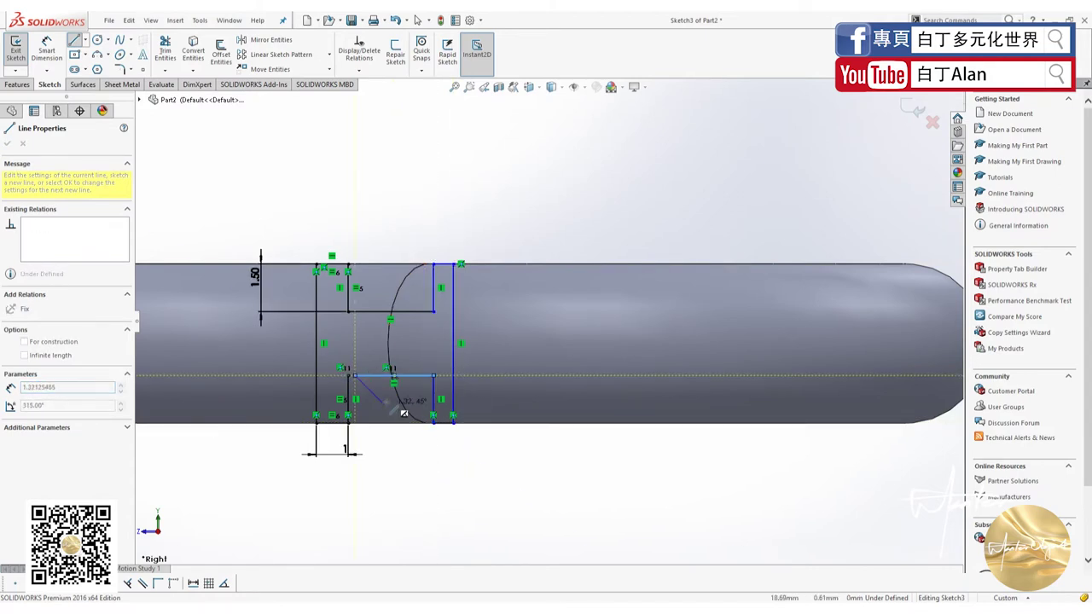
key("Escape")
Snap the lower line's endpoint onto the inner corner and switch to Hidden Lines Visible
left_click(351, 377)
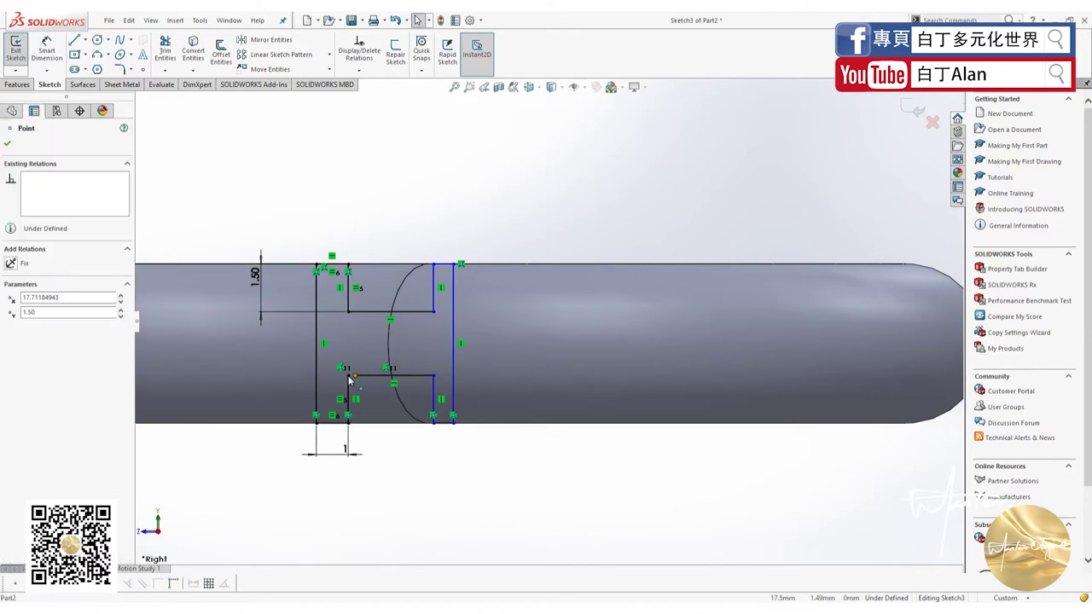
left_click_drag(345, 379, 359, 384)
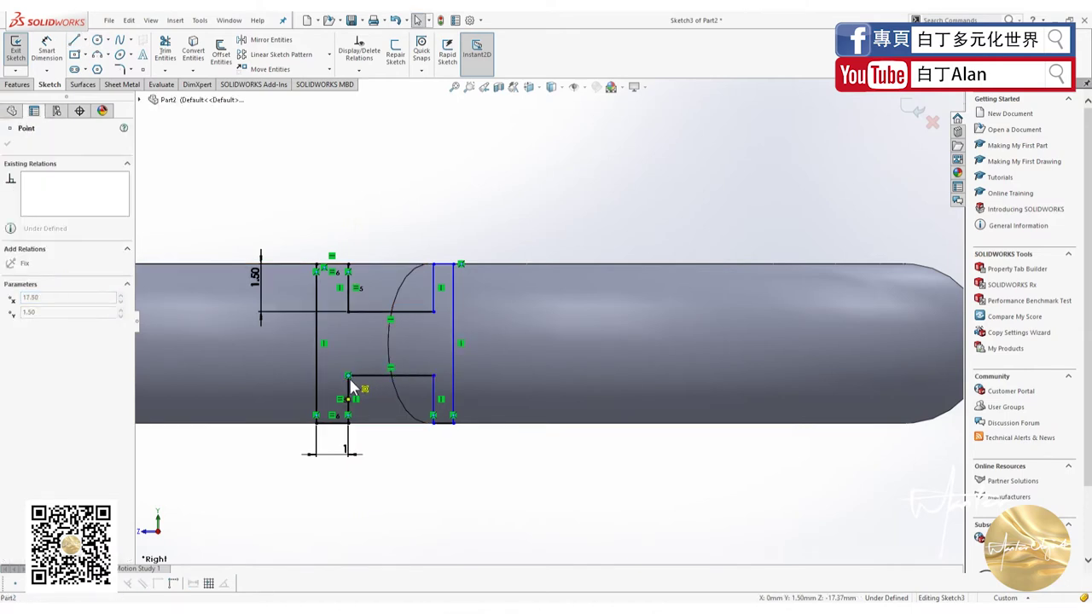
left_click(384, 359)
left_click(552, 88)
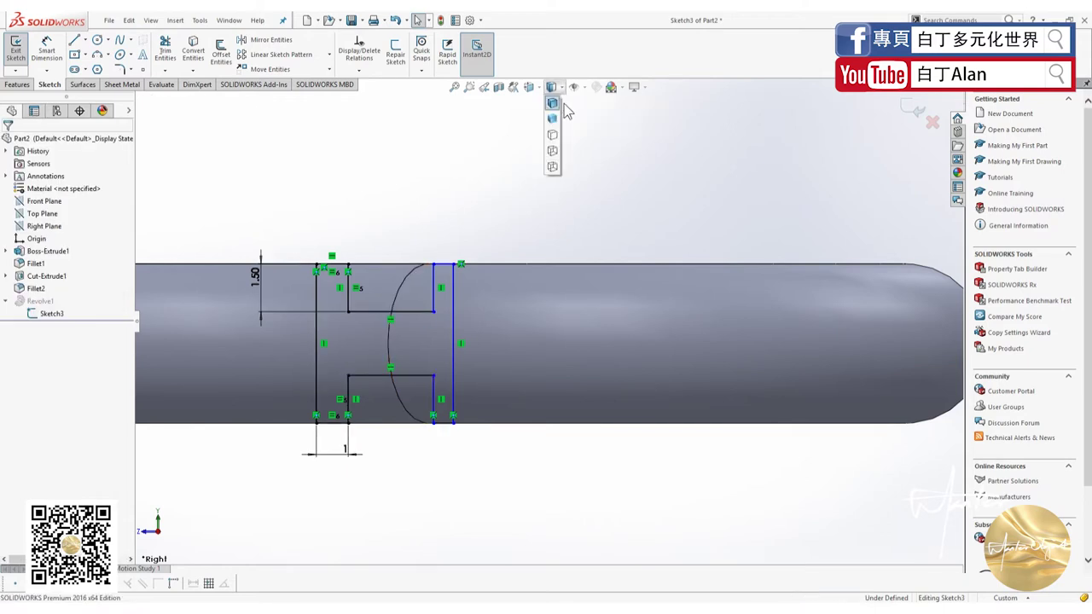
left_click(553, 151)
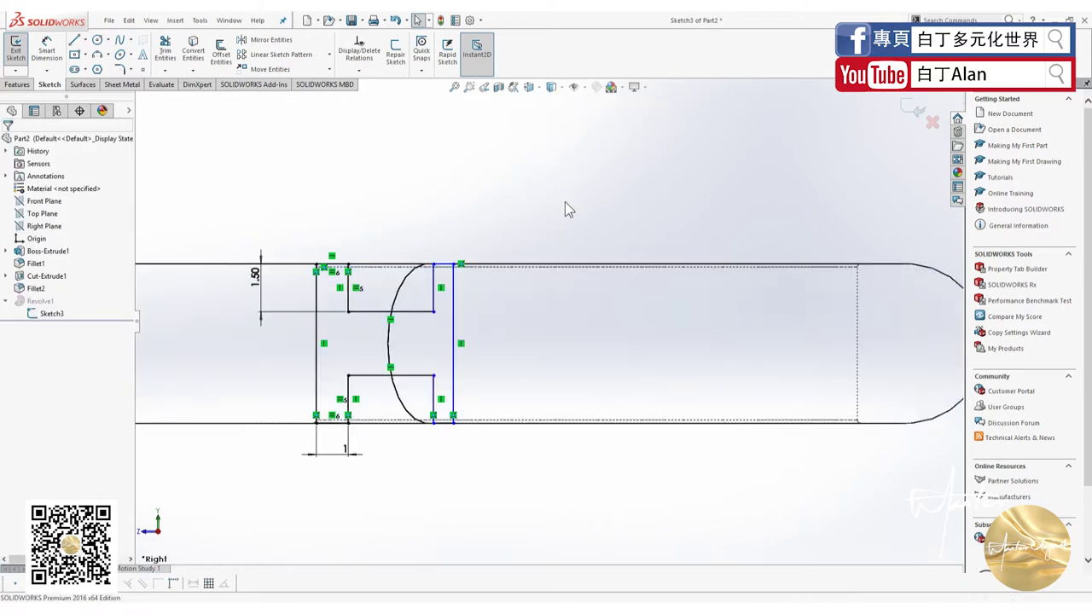
Draw a vertical centerline through the profile to serve as the revolve axis
left_click(85, 40)
left_click(107, 62)
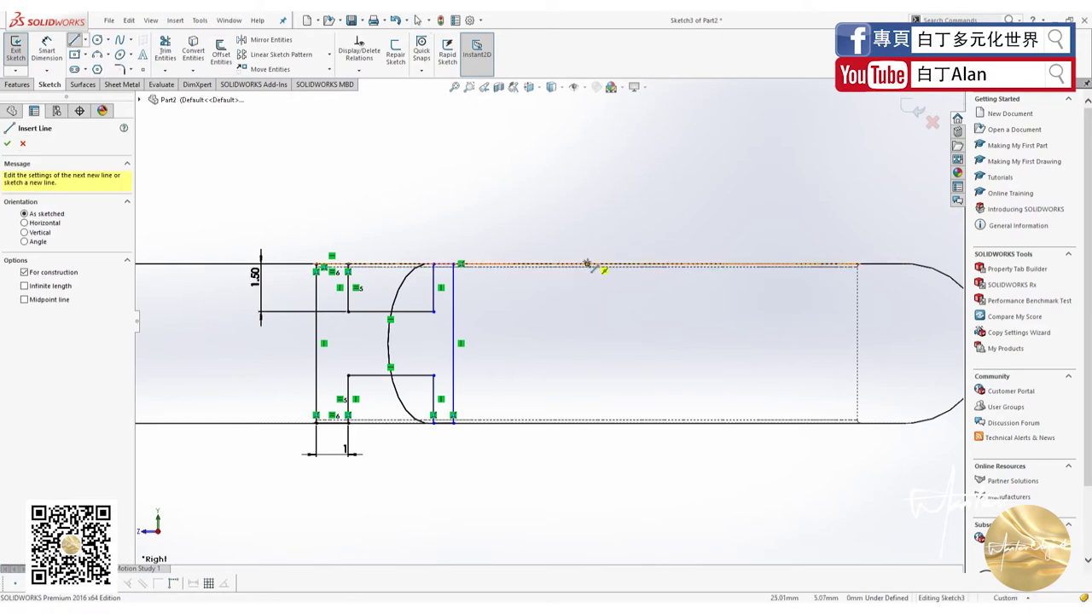
left_click(587, 265)
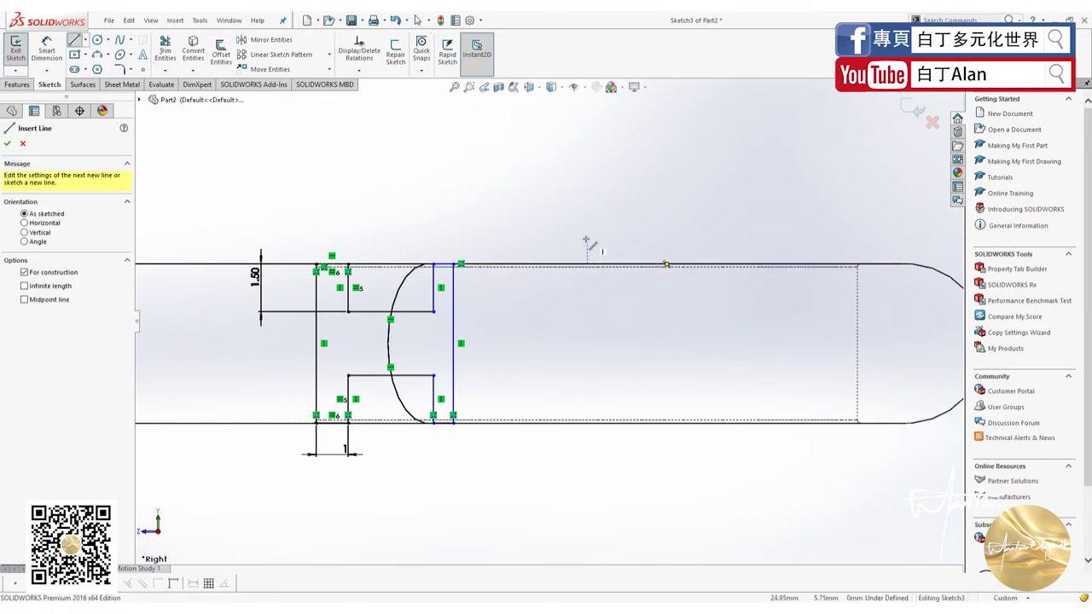
left_click(587, 184)
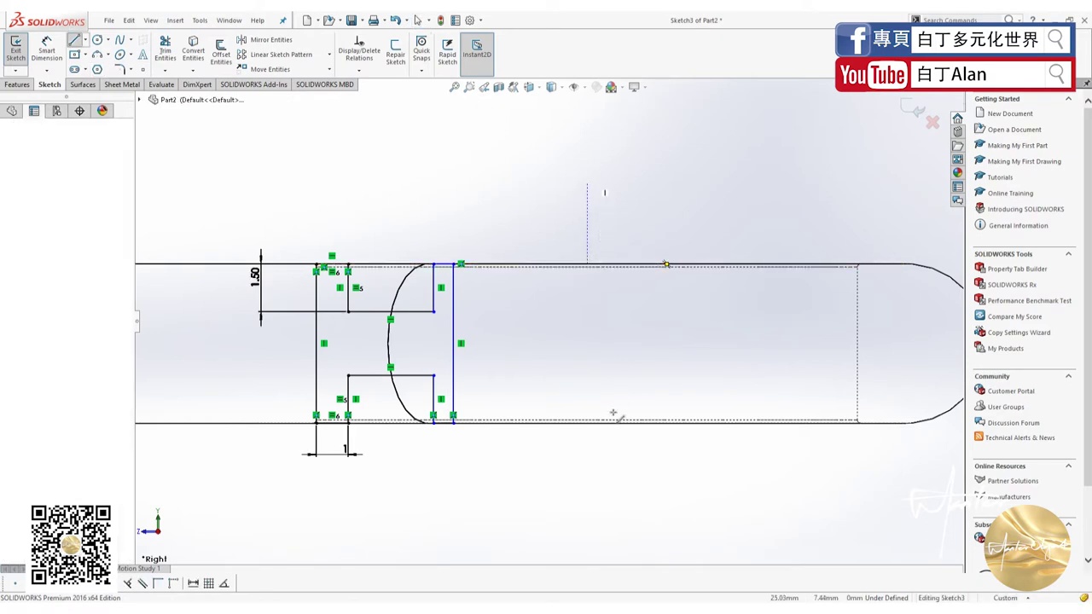
left_click(587, 465)
key("Escape")
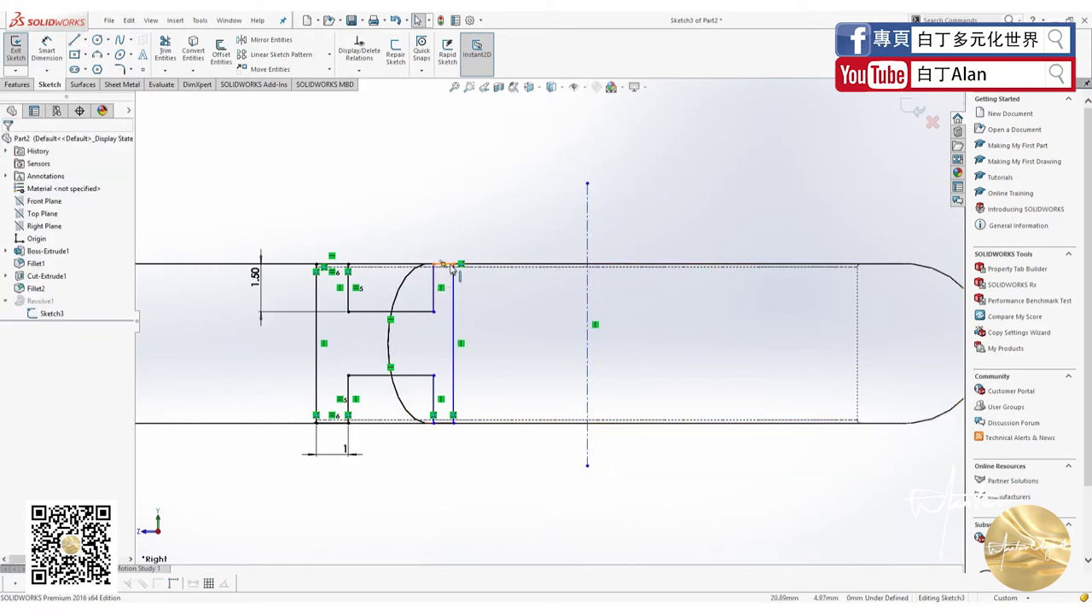
Make the four short top and bottom profile segments equal in length
left_click(451, 266)
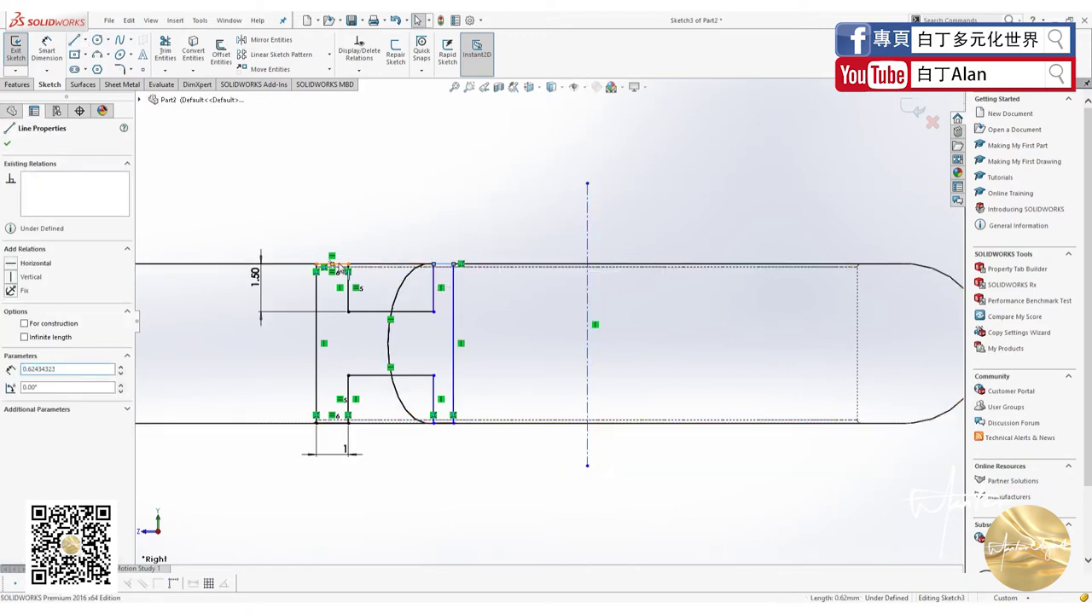
left_click(347, 270, "ctrl")
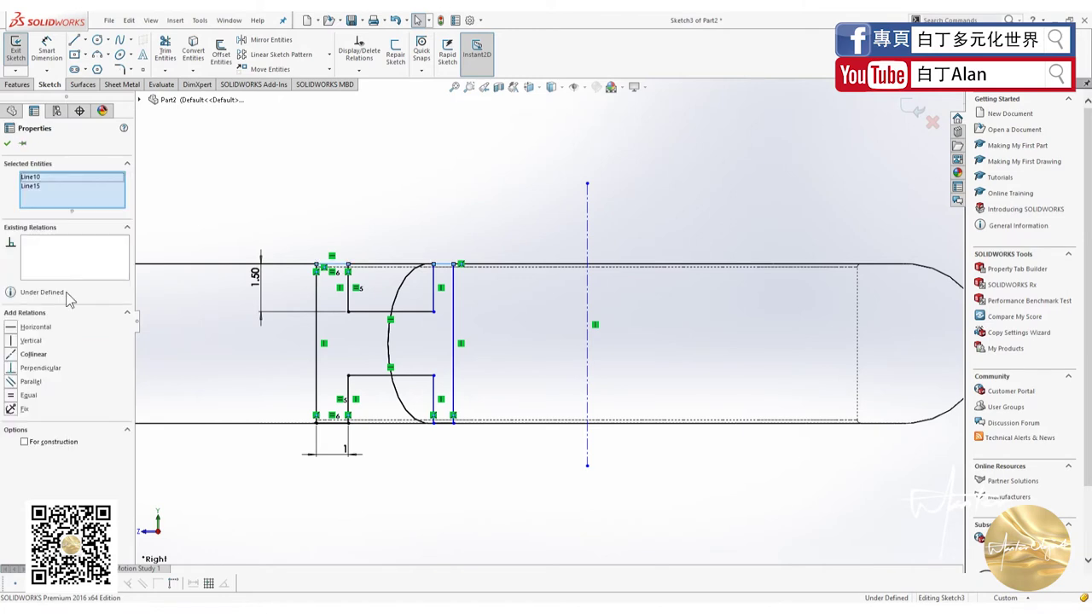
left_click(333, 423, "ctrl")
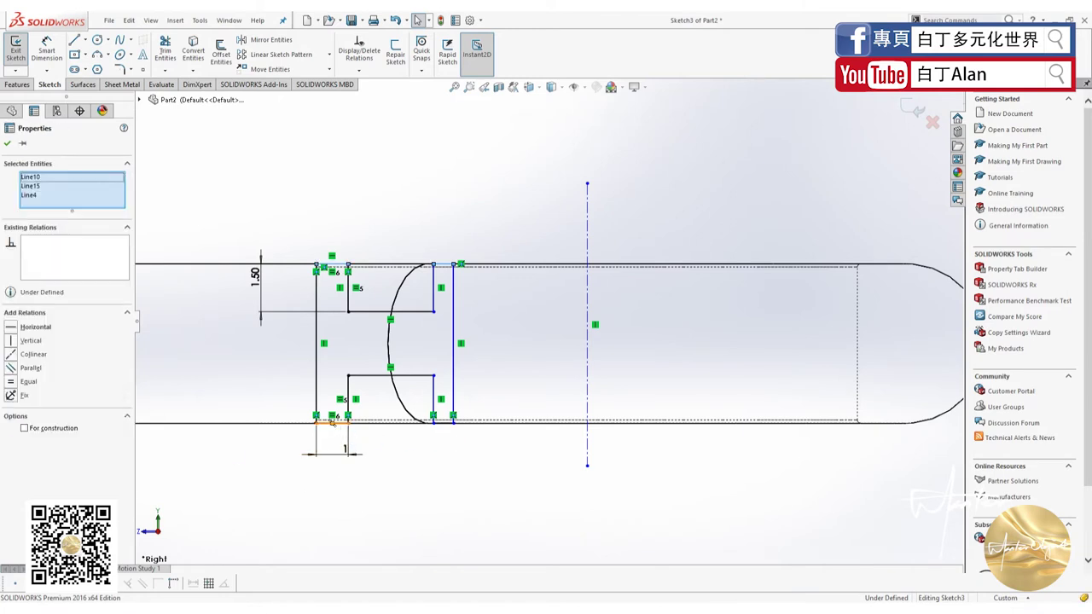
left_click(442, 422, "ctrl")
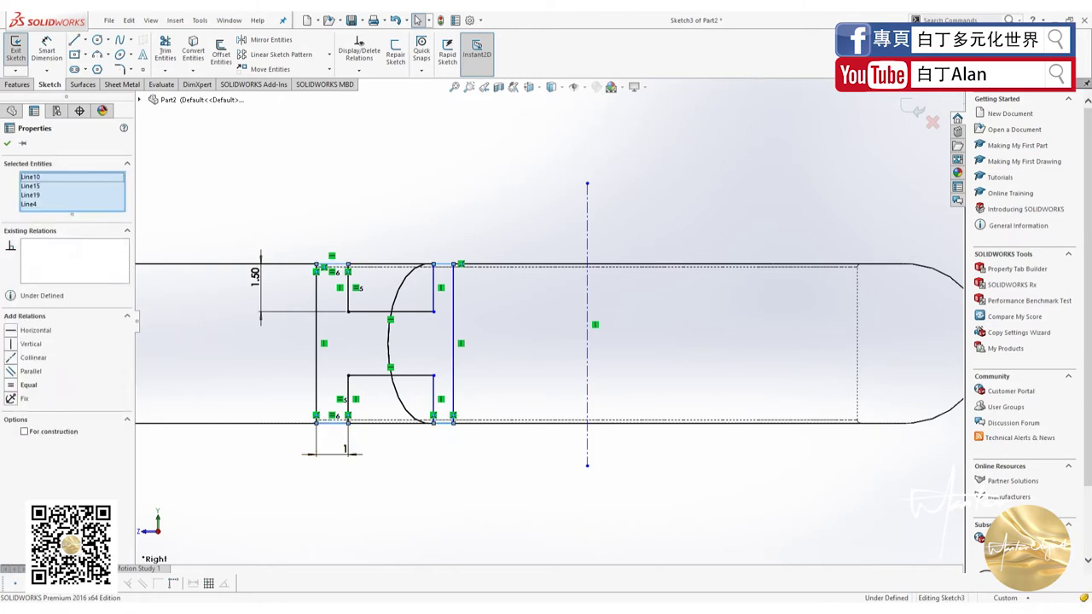
left_click(11, 387)
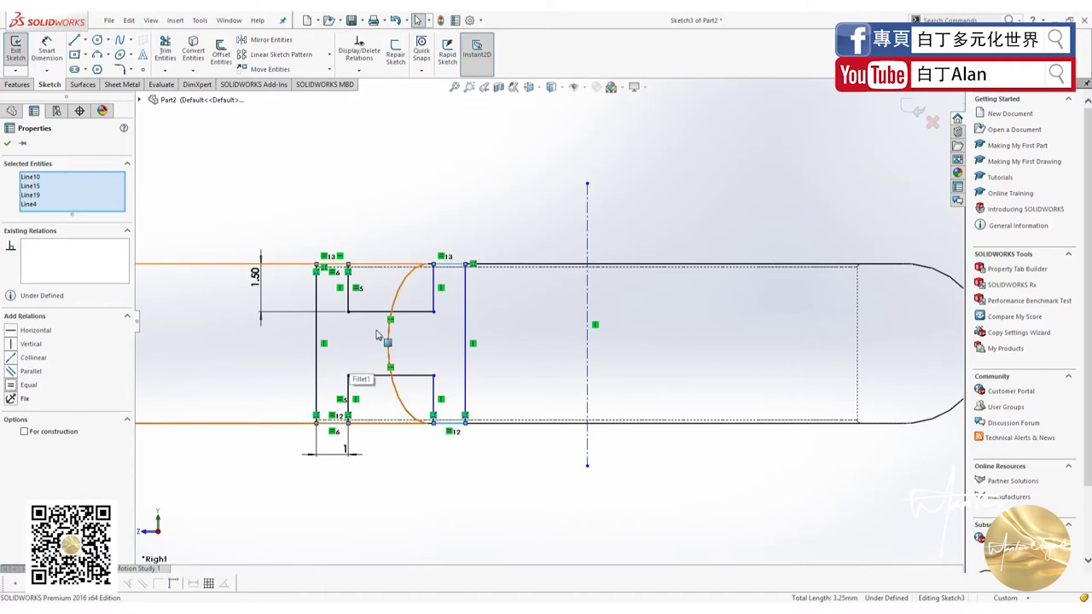
Make the inner vertical lines equal, and the left and right outer vertical lines equal
left_click(347, 301)
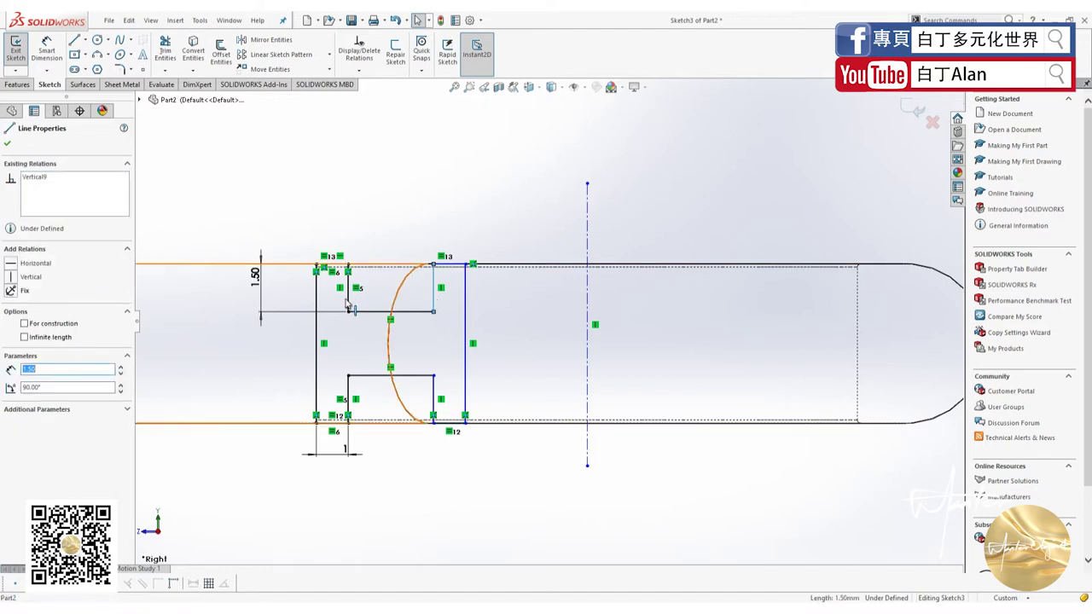
left_click(347, 398, "ctrl")
left_click(347, 399)
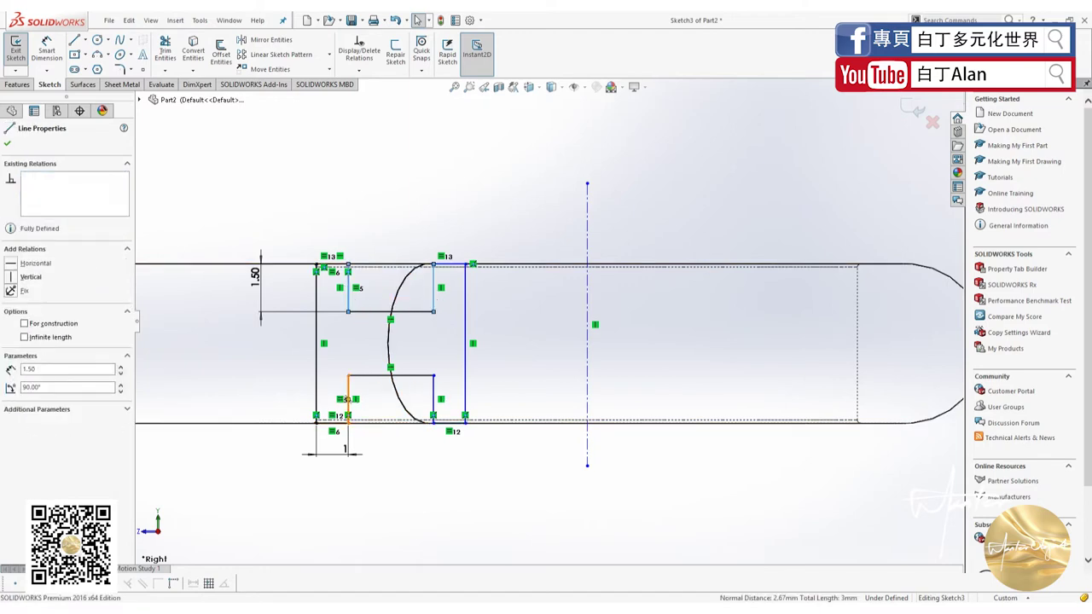
left_click(434, 390, "ctrl")
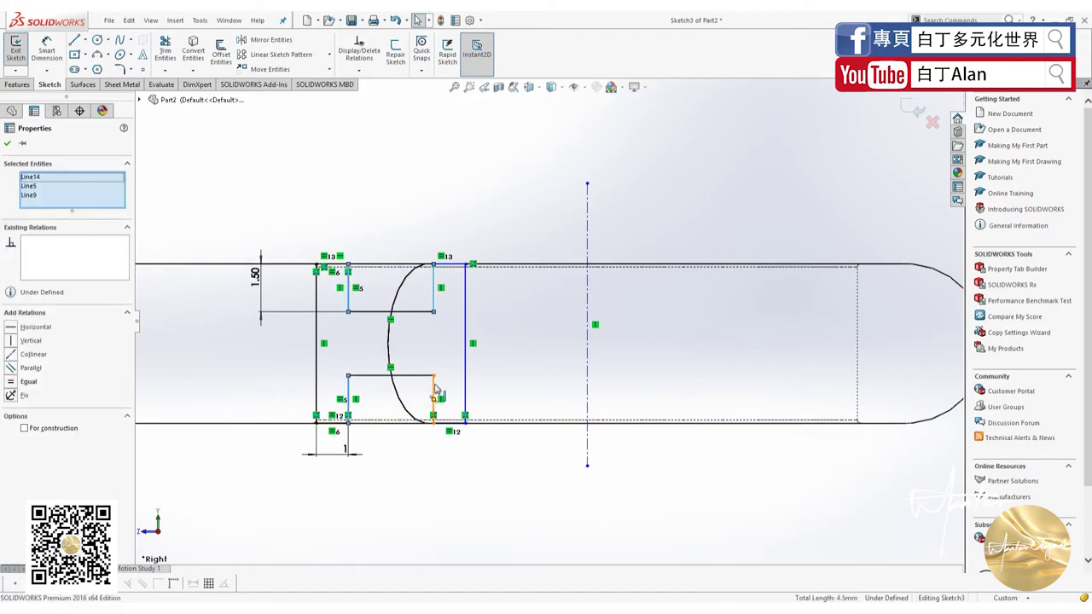
left_click(11, 388)
left_click(317, 337)
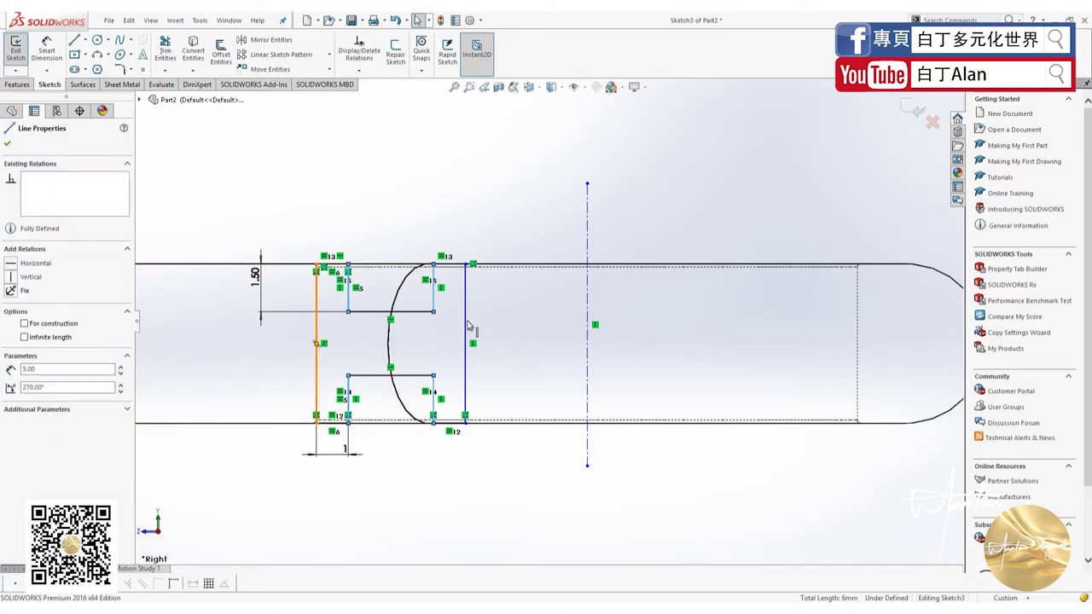
left_click(465, 326, "ctrl")
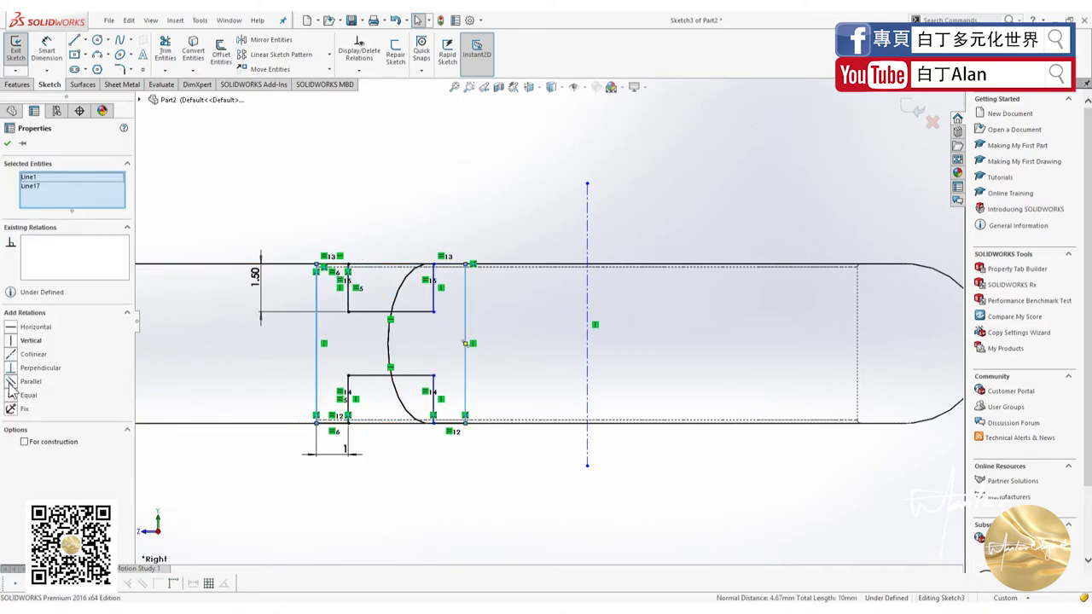
left_click(11, 392)
left_click(317, 223)
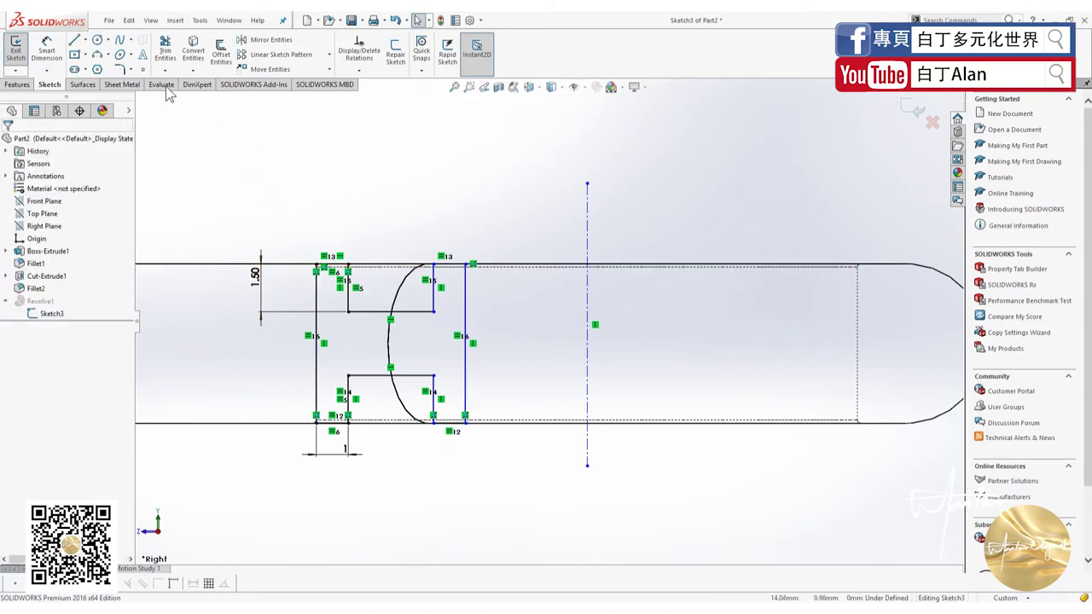
Check the relations on the short top and bottom lines of the profile
key("d")
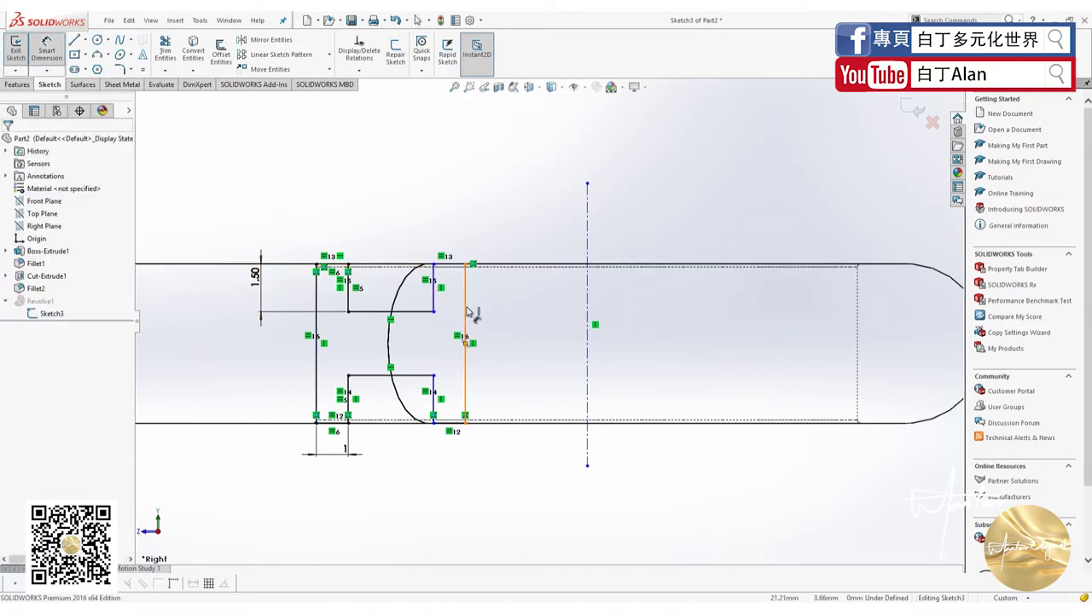
key("Escape")
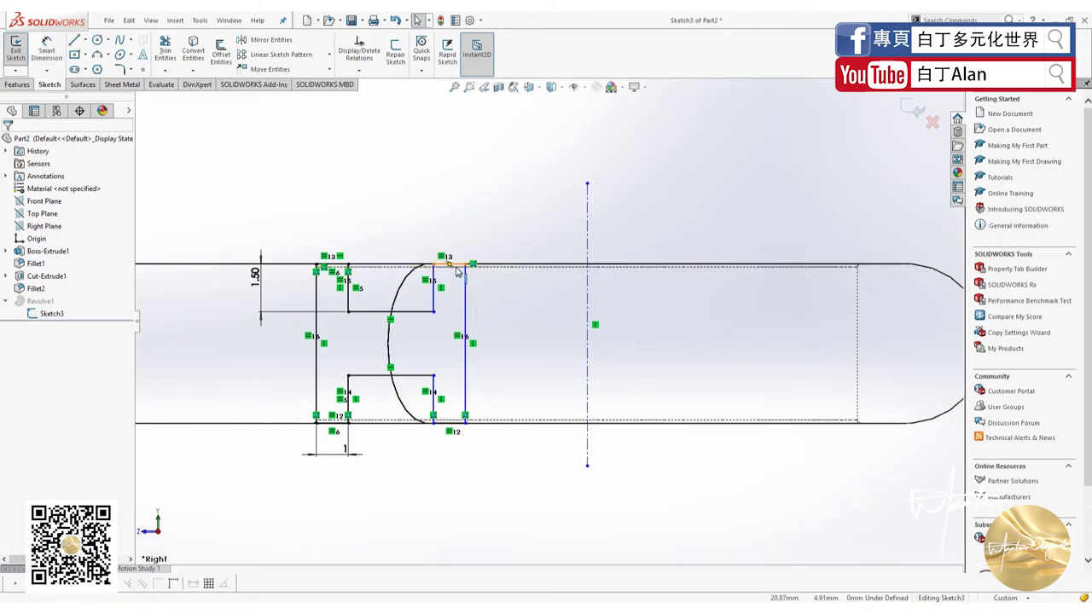
left_click(457, 272)
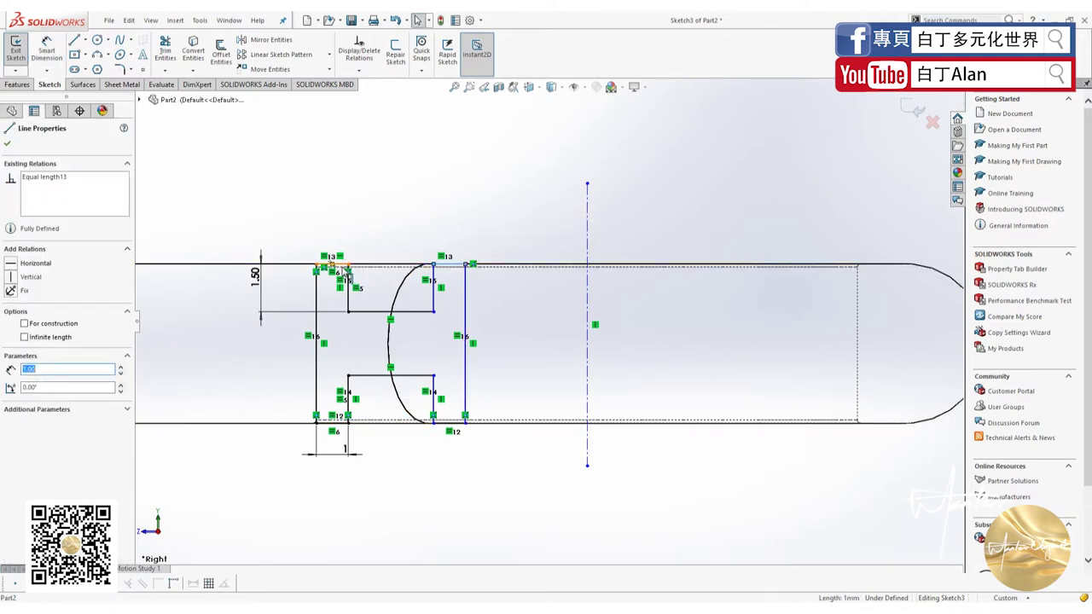
left_click(333, 422, "ctrl")
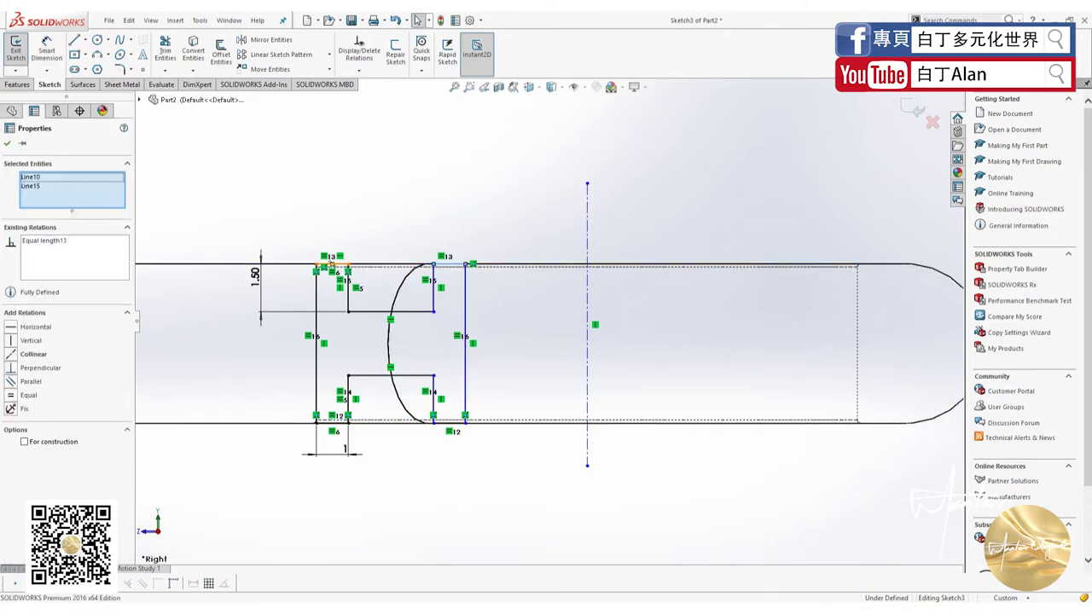
left_click(447, 423, "ctrl")
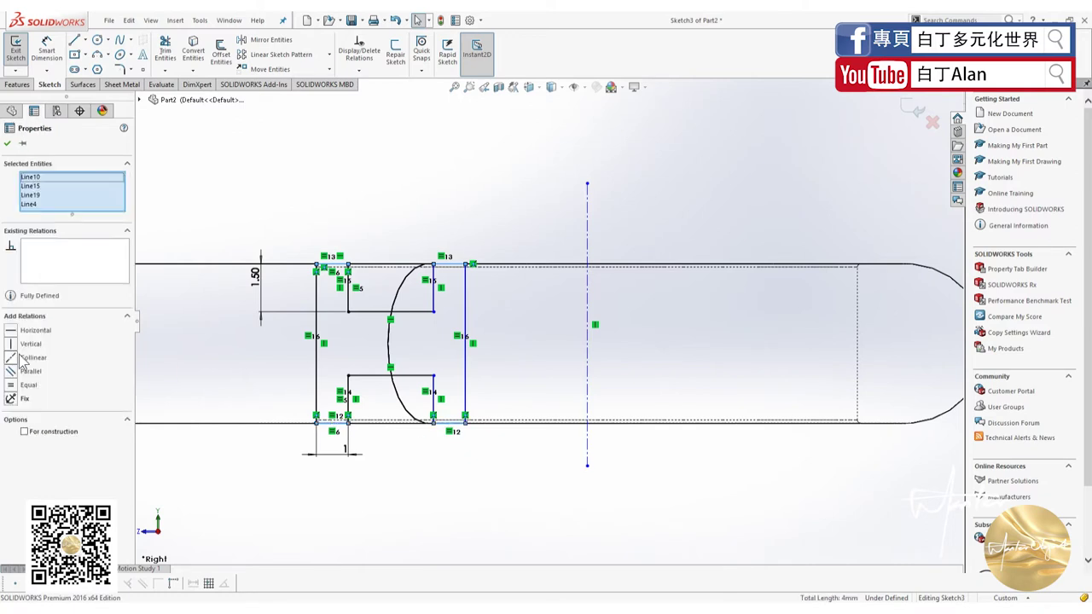
left_click(252, 214)
Dimension the profile width between its outer vertical sides as 5 mm
left_click(47, 56)
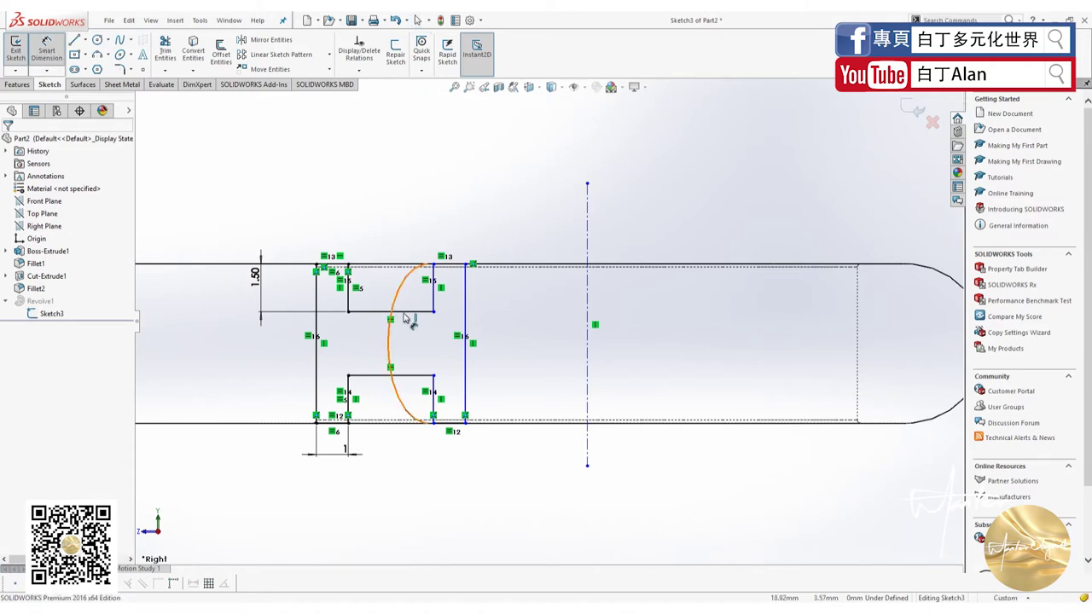
left_click(317, 321)
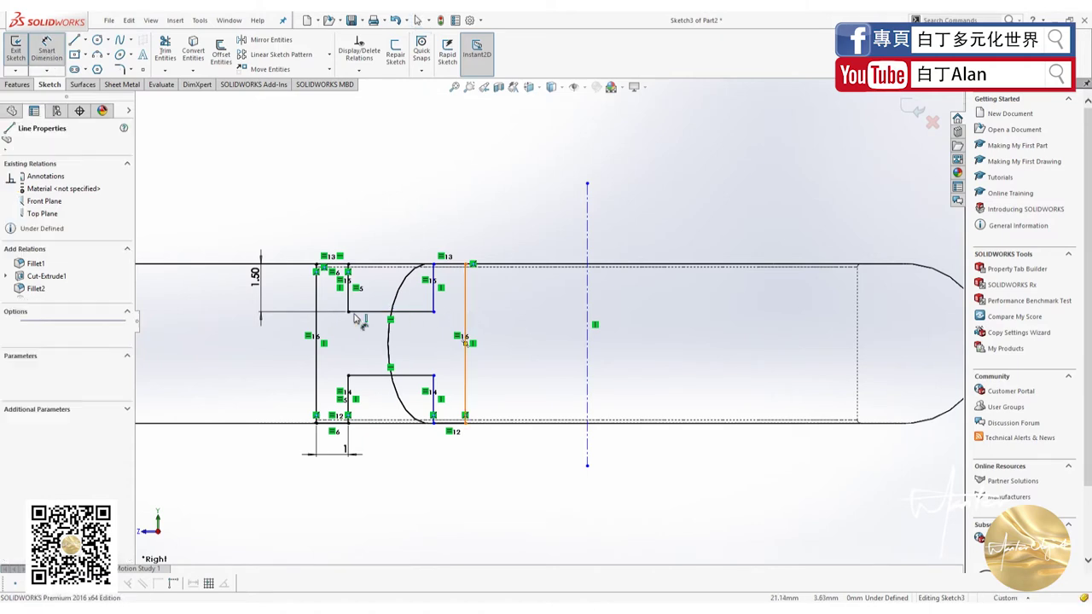
left_click(395, 213)
type("5.00mm")
key("Return")
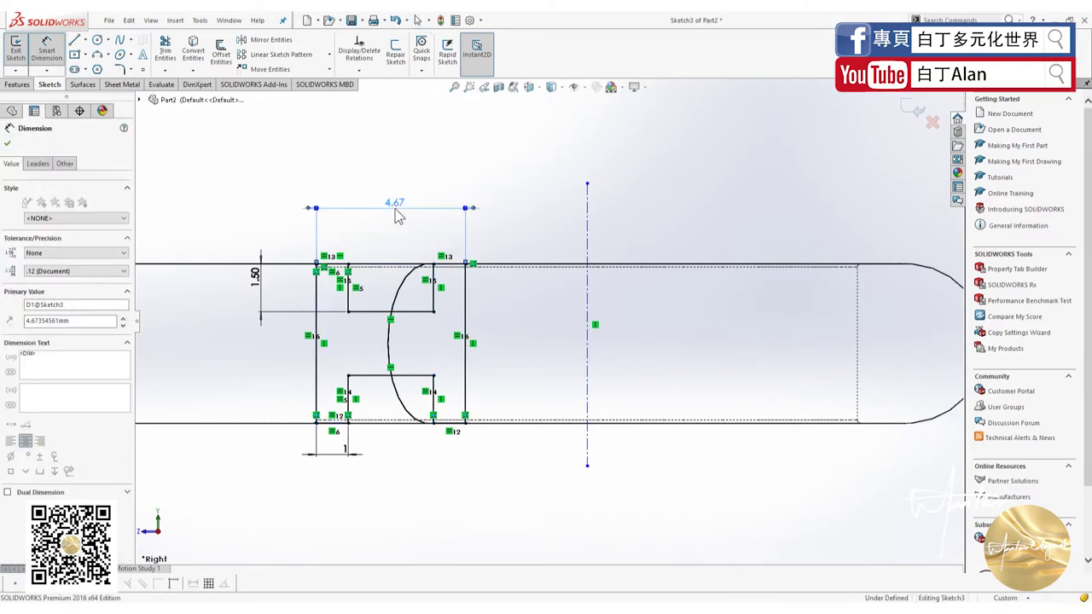
left_click(8, 145)
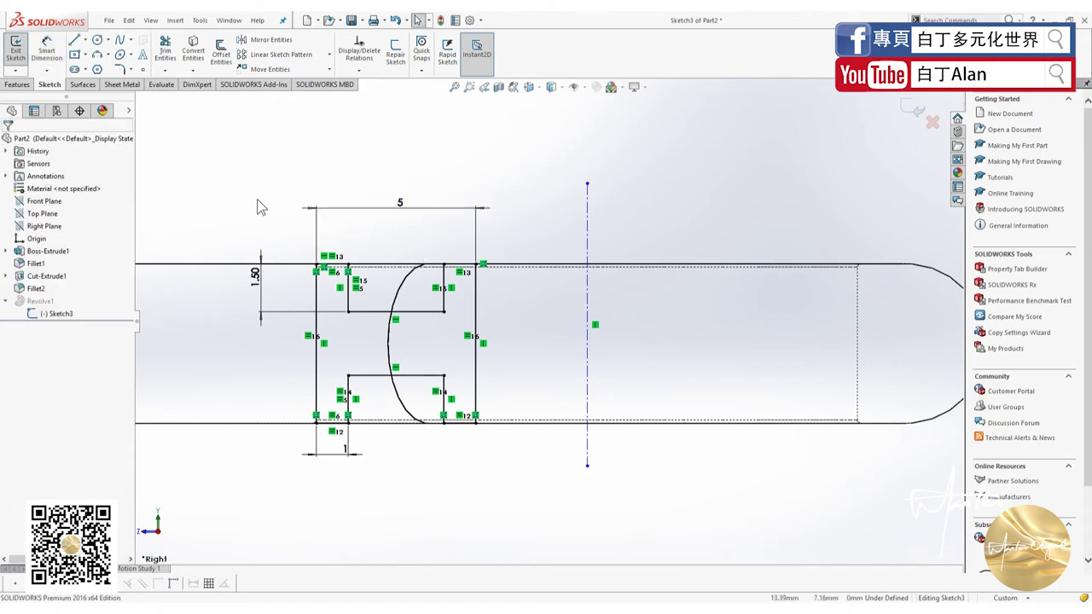
Exit Sketch3, dismiss the rebuild error, and view the spinner shaded with edges
left_click(911, 109)
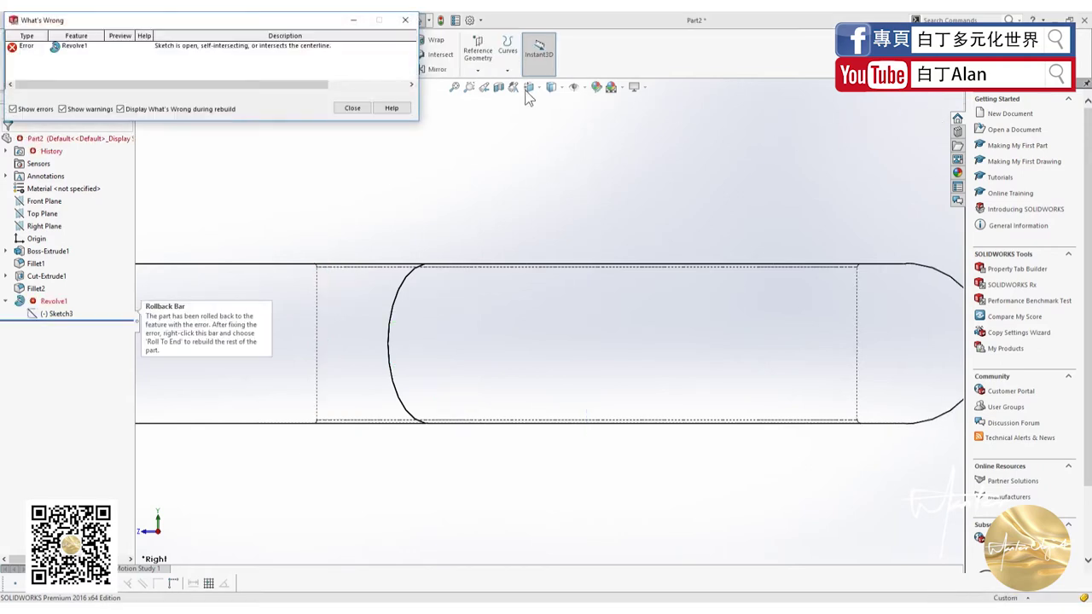
left_click(342, 109)
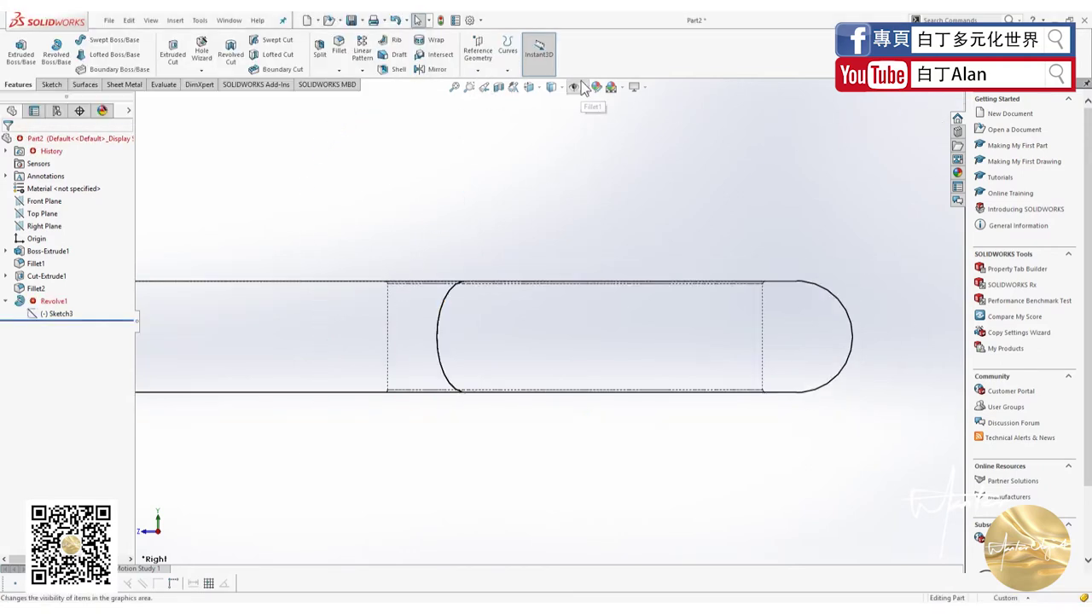
left_click(555, 92)
left_click(551, 102)
middle_click_drag(568, 267, 124, 378)
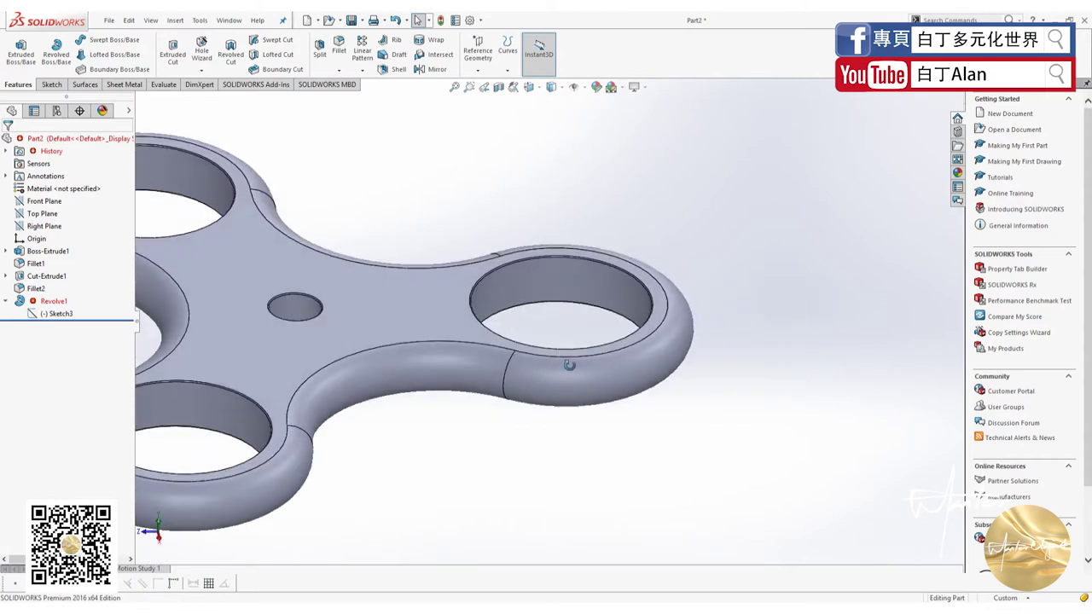
Edit Revolve1 to use the hole's centreline Line22 as the axis of revolution
right_click(53, 303)
left_click(53, 277)
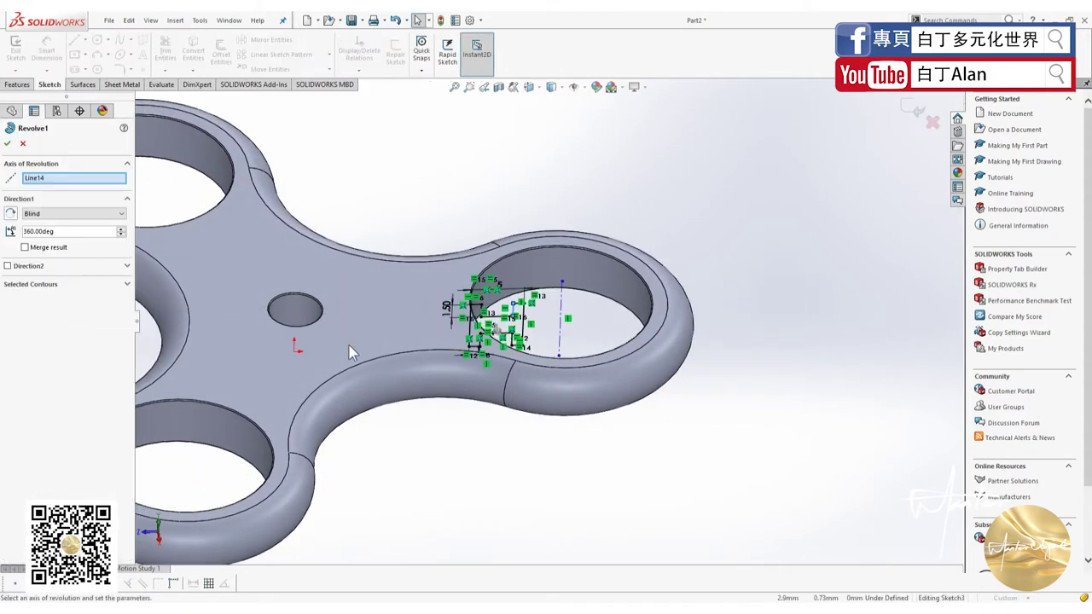
left_click(74, 179)
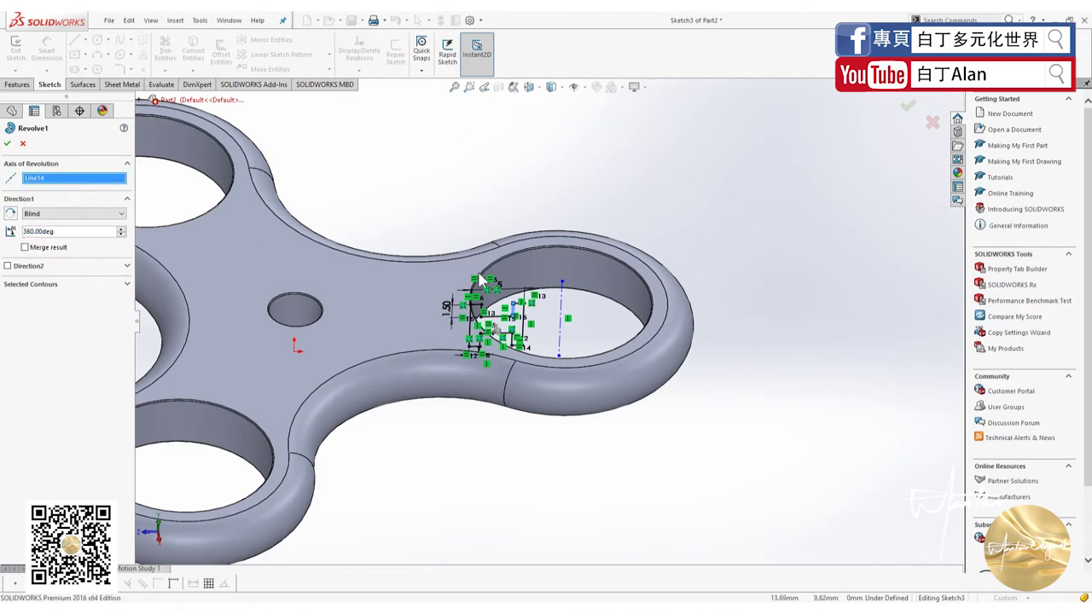
left_click(564, 304)
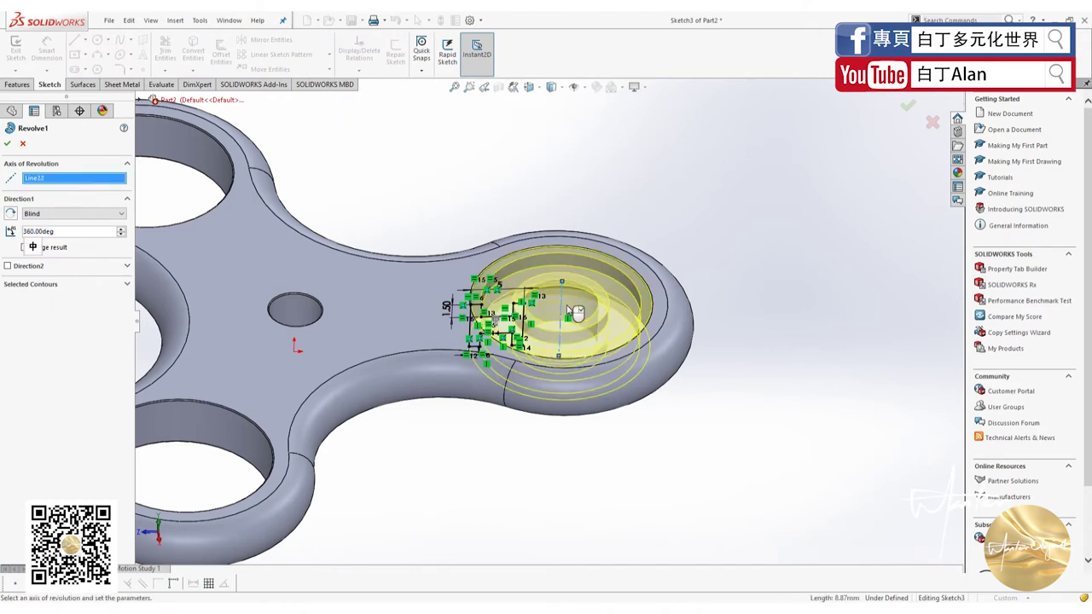
left_click(7, 143)
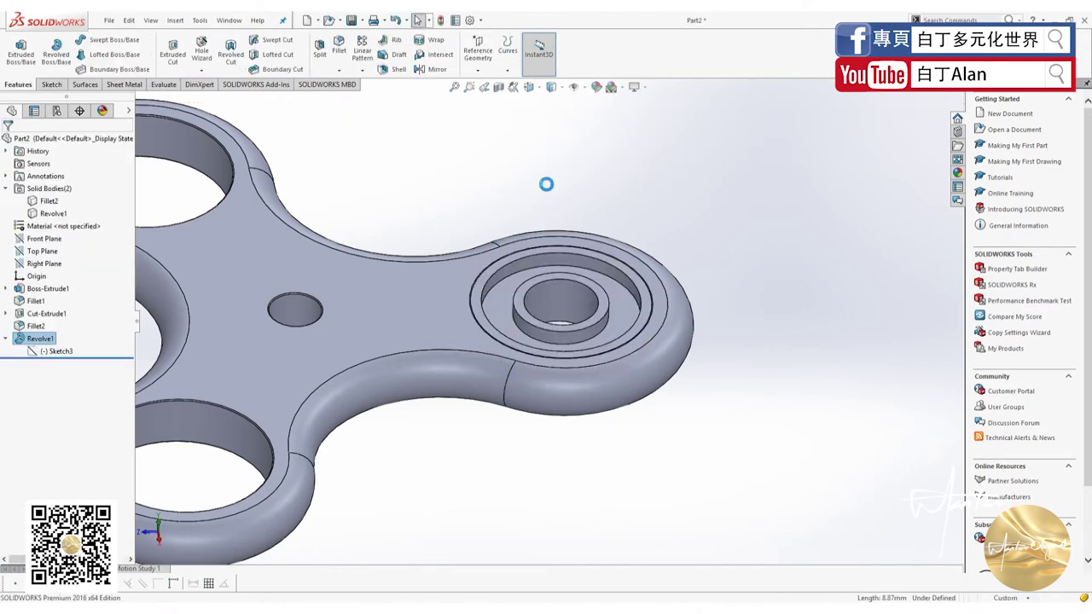
mouse_move(547, 184)
middle_mouse_down()
mouse_move(555, 310)
mouse_move(541, 316)
mouse_move(552, 262)
middle_mouse_up()
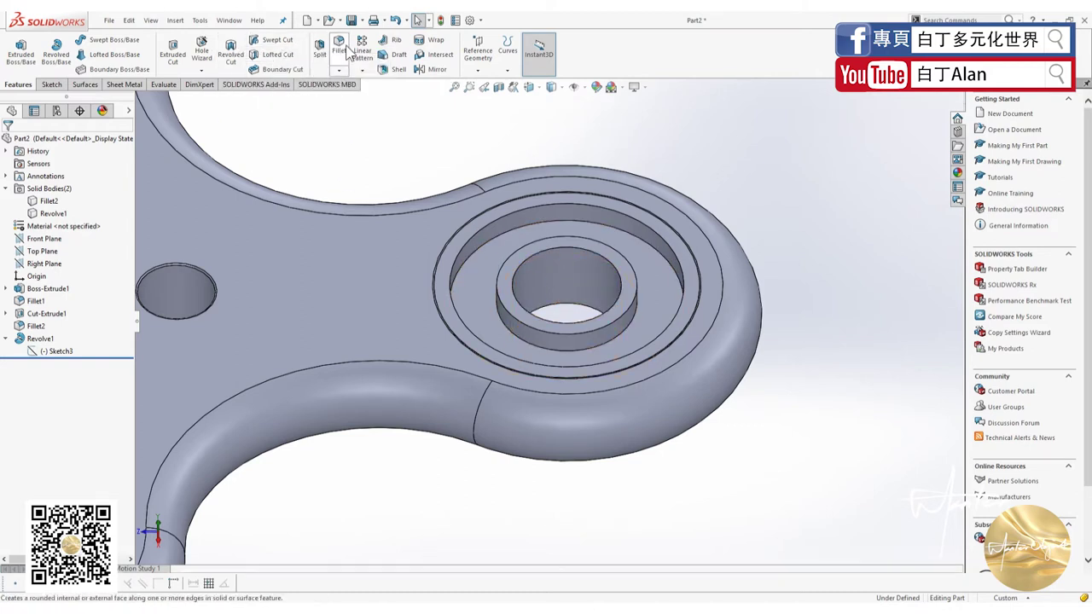
Start a fillet on the recess's inner and outer circular edges with 0.10 mm radius
left_click(476, 231)
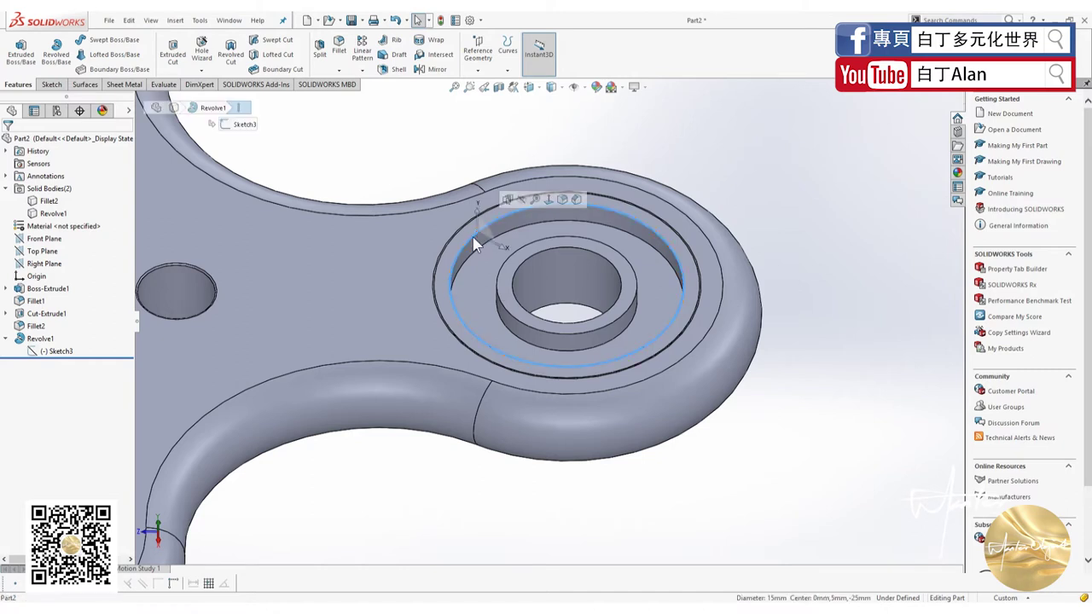
left_click(307, 159)
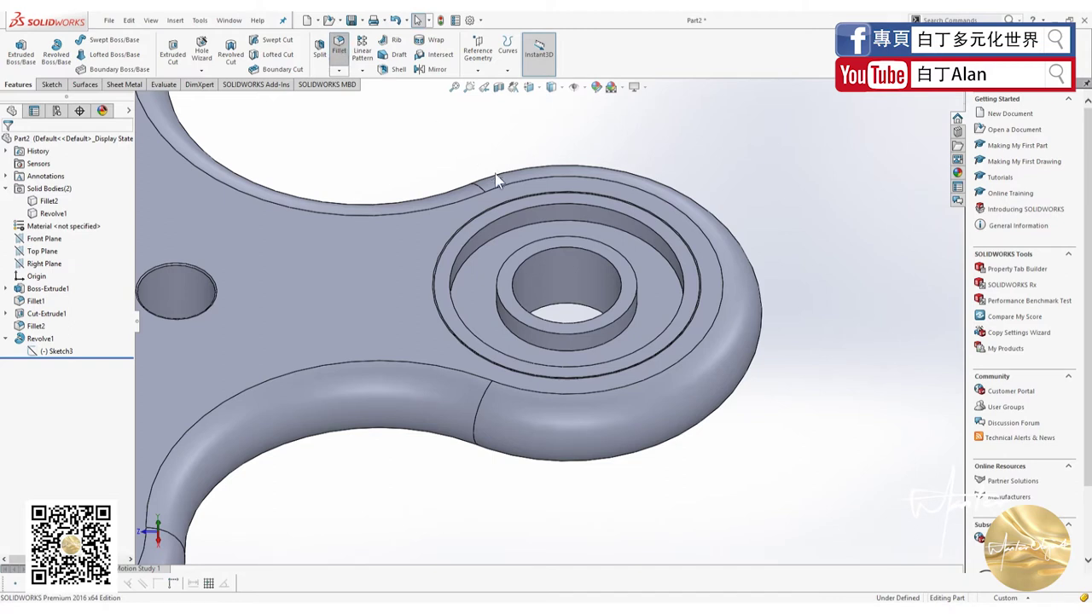
left_click(472, 236)
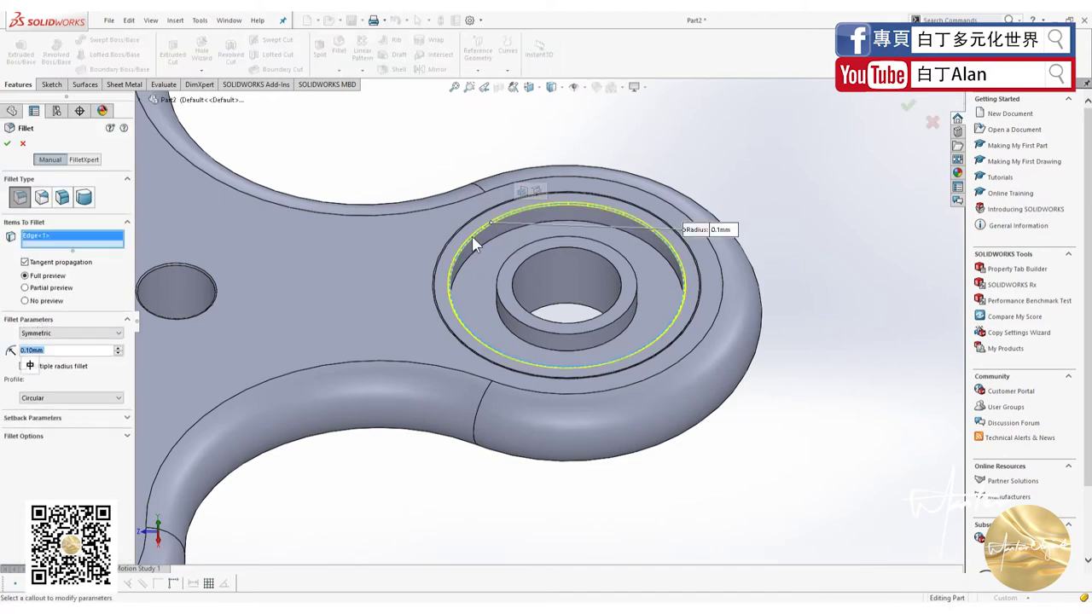
scroll(471, 236, "down", 2)
left_click(482, 261)
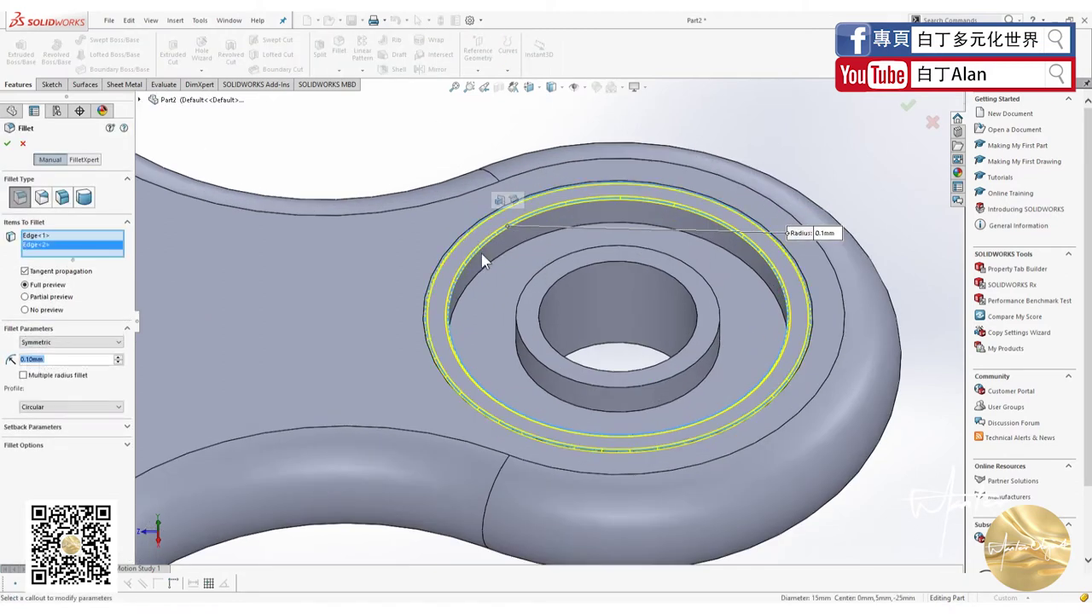
scroll(482, 271, "down", 2)
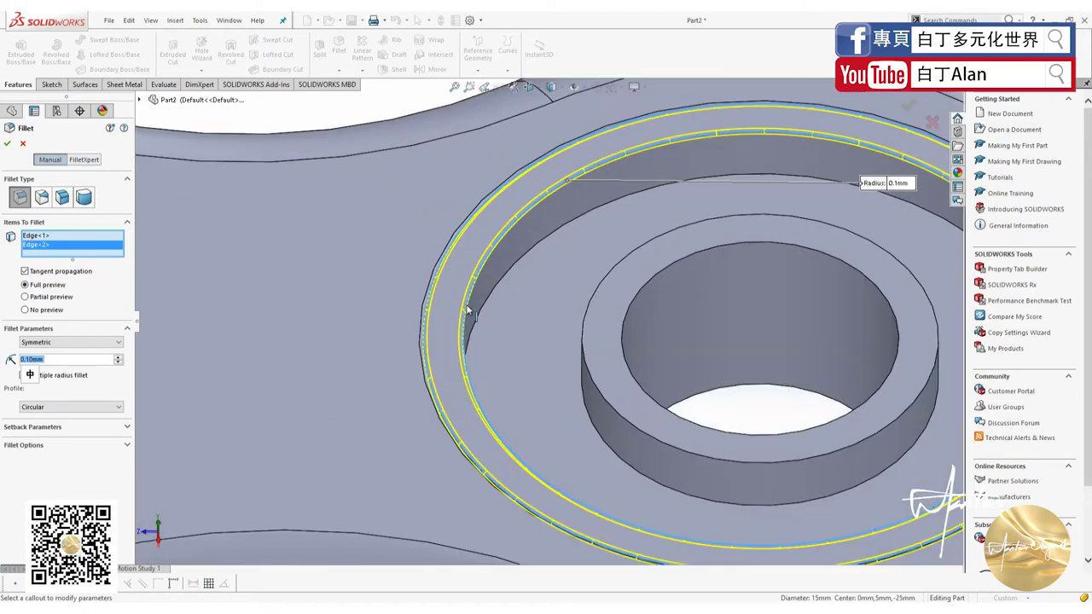
scroll(476, 276, "down", 2)
scroll(473, 278, "down", 2)
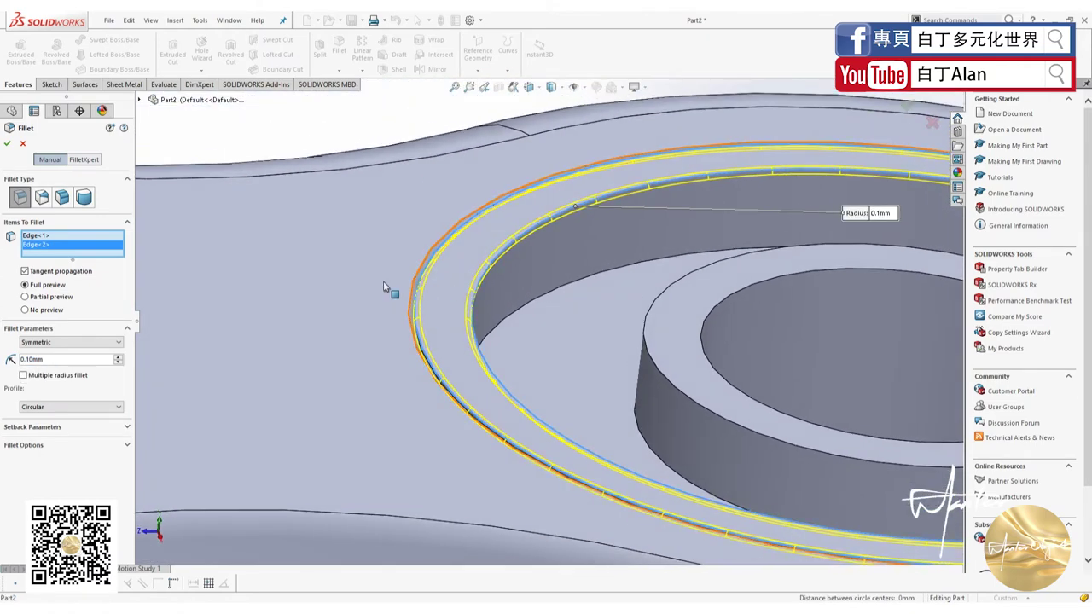
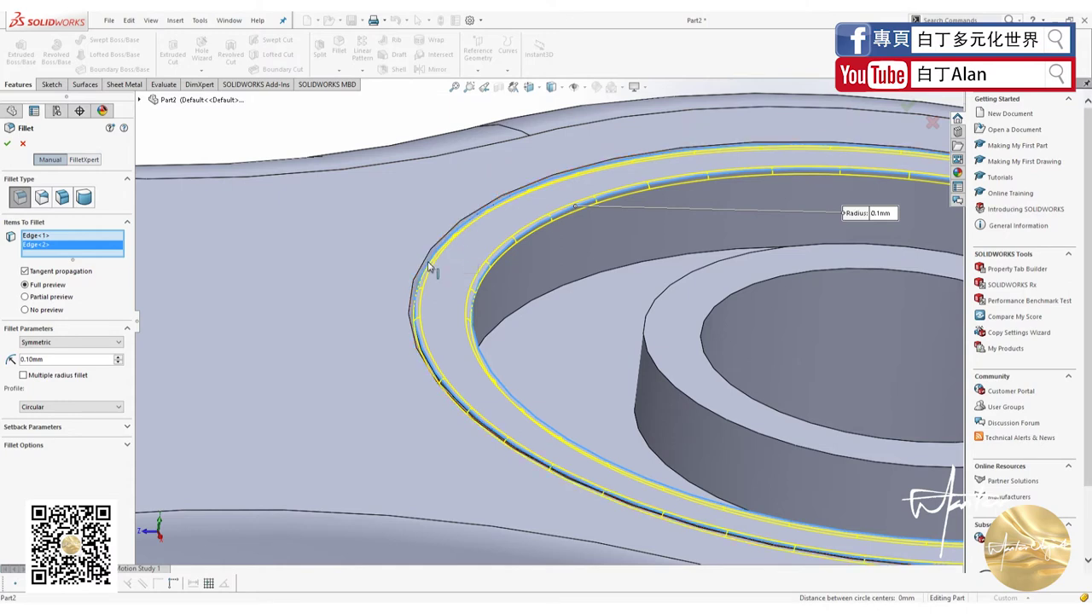
Add the outer recess and ring edges around the end hole to the 0.1 mm fillet
left_click(526, 307)
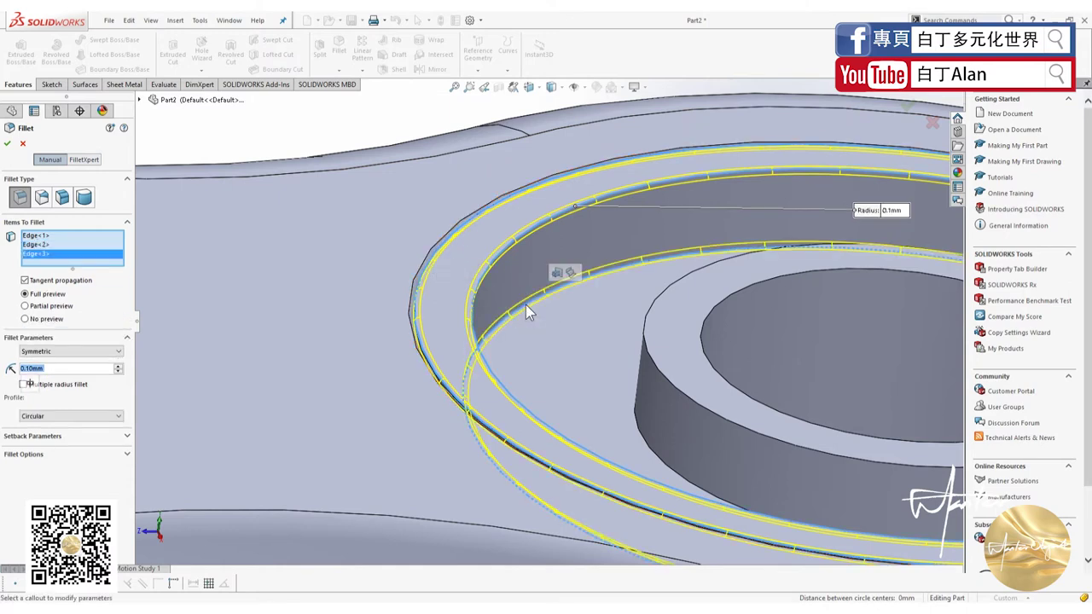
left_click(651, 332)
left_click(683, 357)
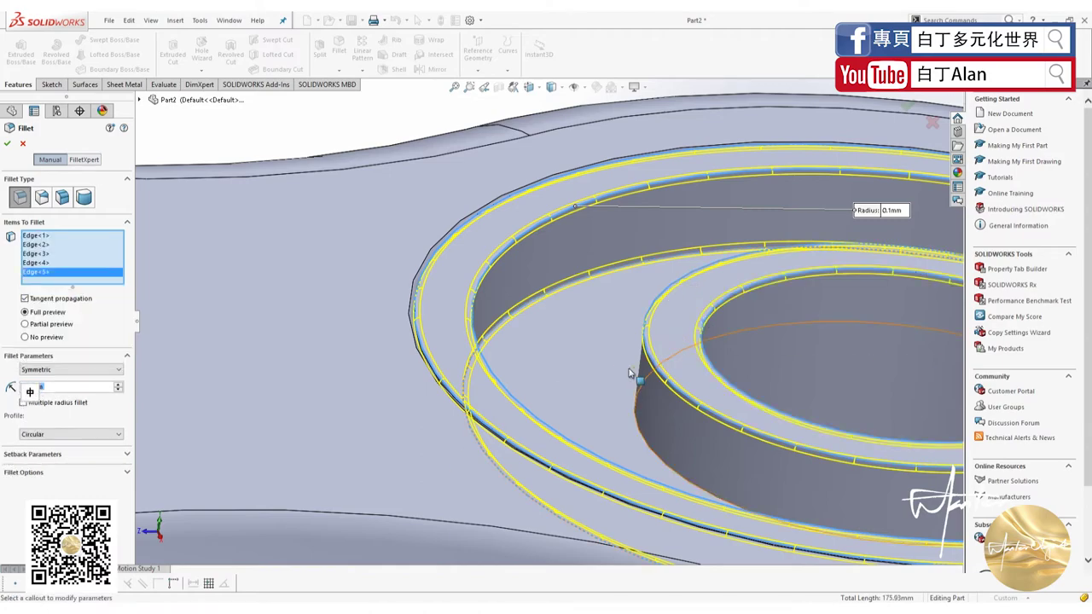
scroll(682, 357, "up", 5)
scroll(665, 225, "down", 3)
scroll(618, 403, "up", 3)
scroll(617, 403, "down", 2)
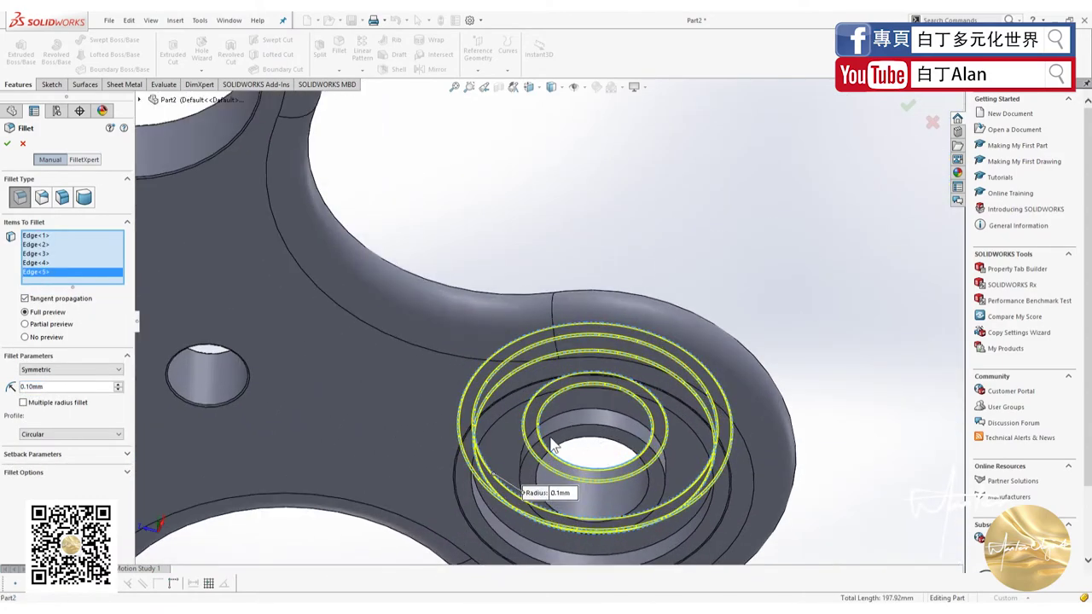
scroll(501, 416, "down", 2)
left_click(502, 402)
scroll(499, 401, "down", 2)
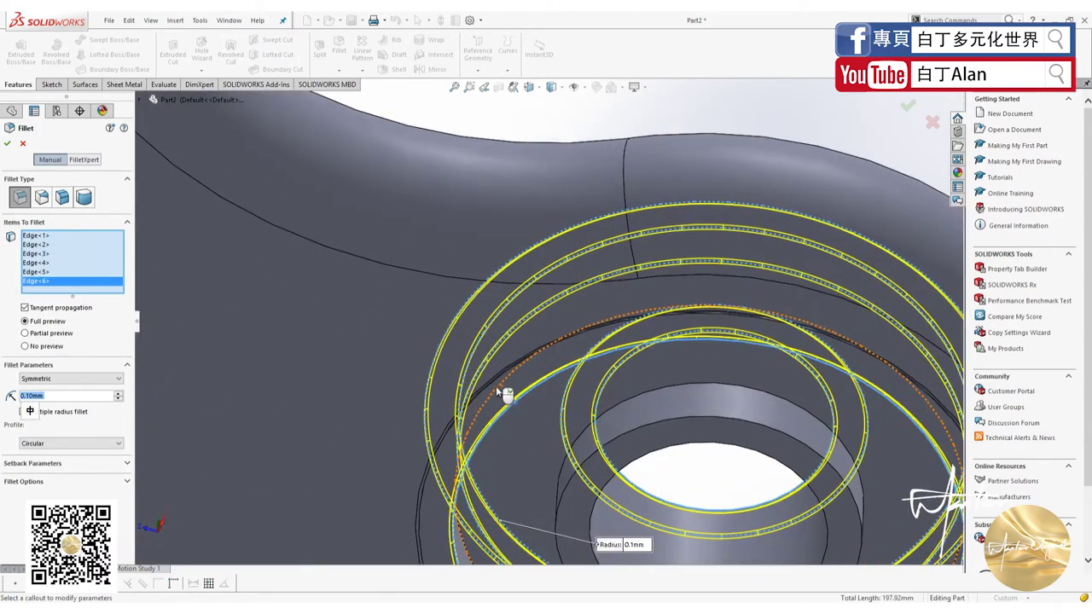
Add the hub ring, hole and inner recess edges, then check both faces of the lobe
left_click(502, 385)
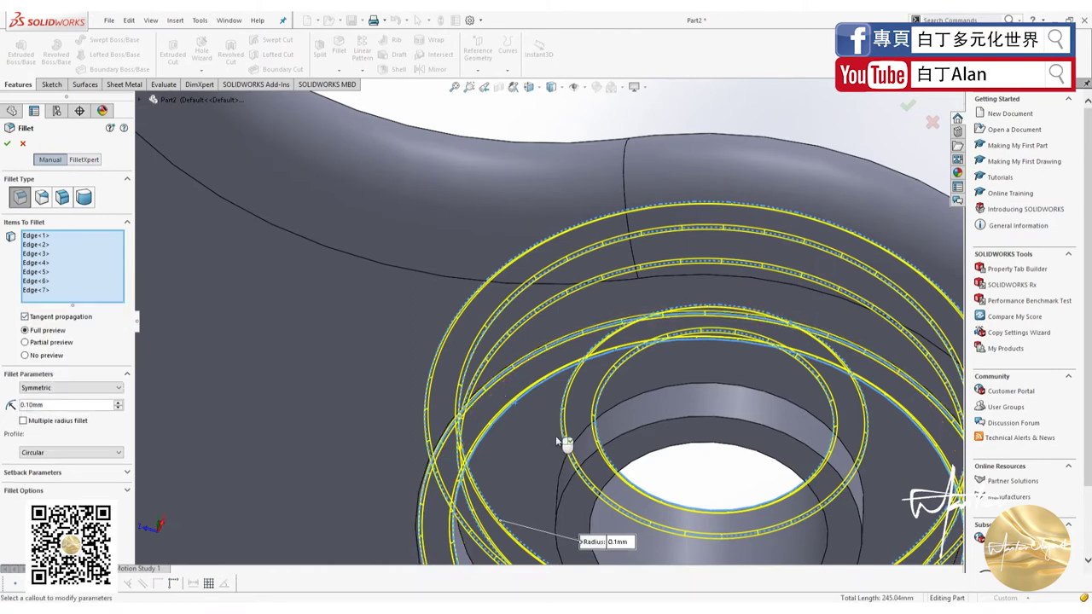
left_click(588, 477)
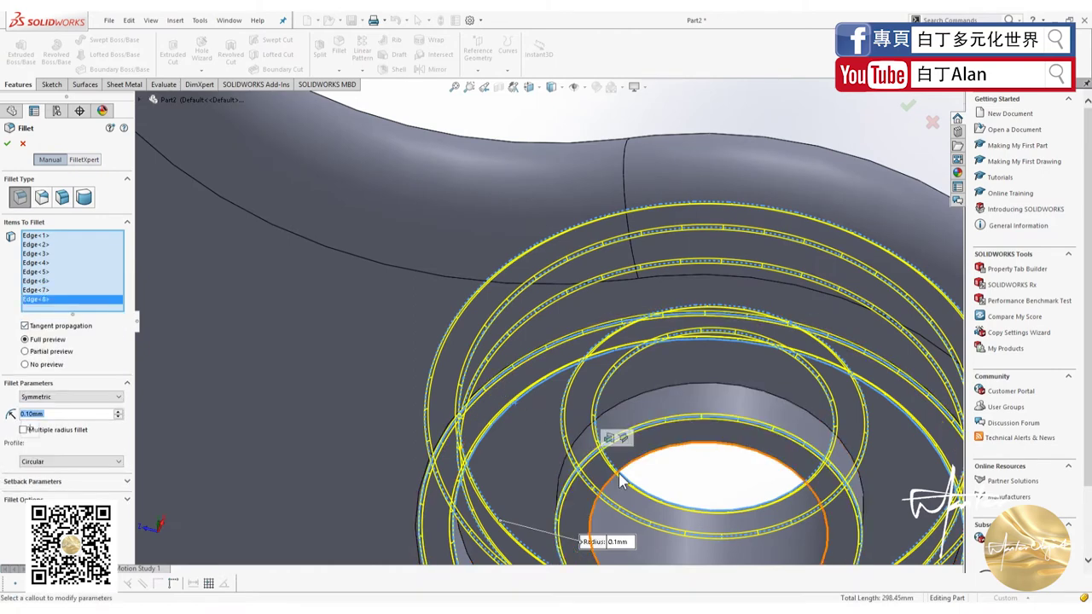
left_click(632, 394)
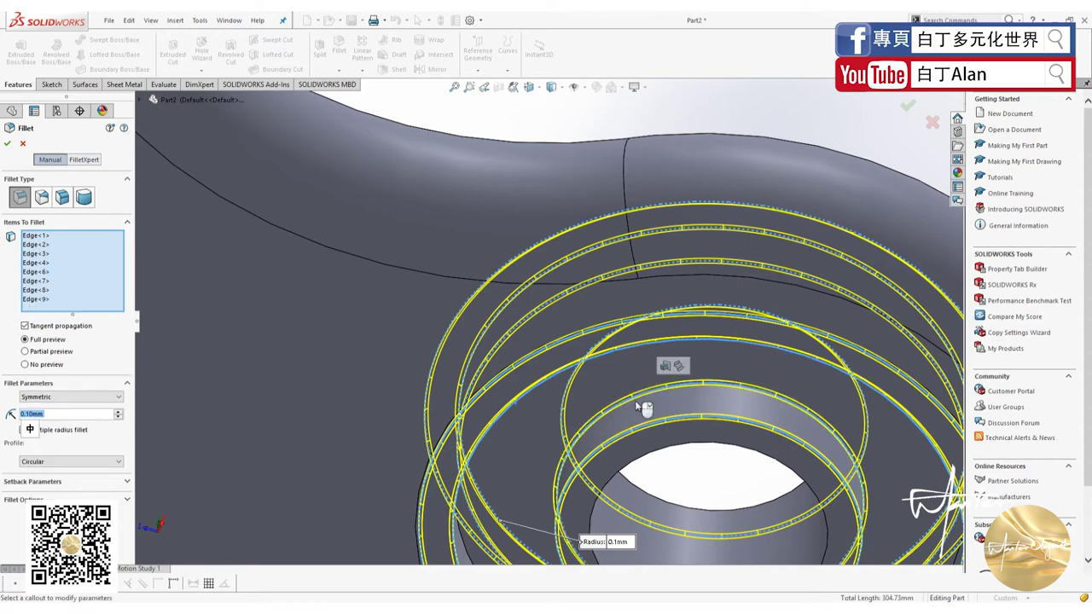
left_click(651, 452)
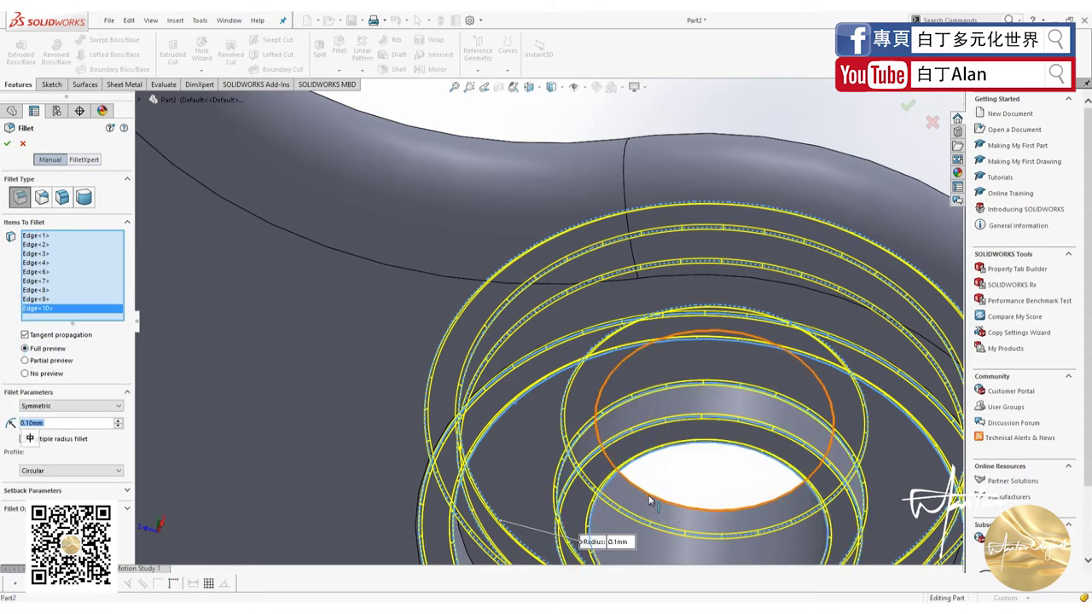
left_click(647, 437)
scroll(646, 436, "up", 3)
scroll(600, 375, "up", 3)
middle_click_drag(600, 375, 715, 249)
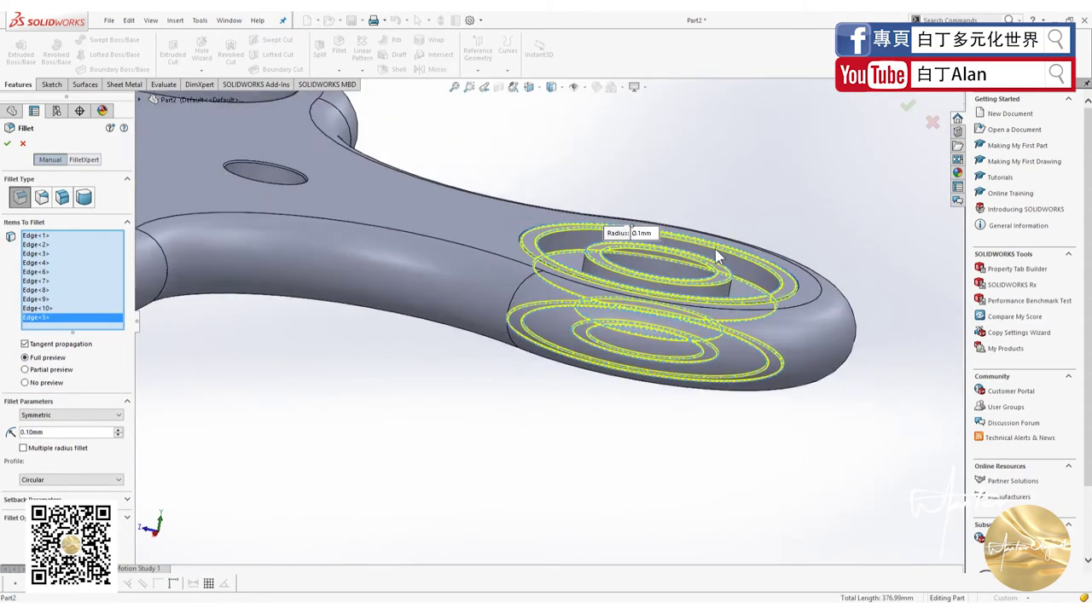
scroll(432, 263, "down", 3)
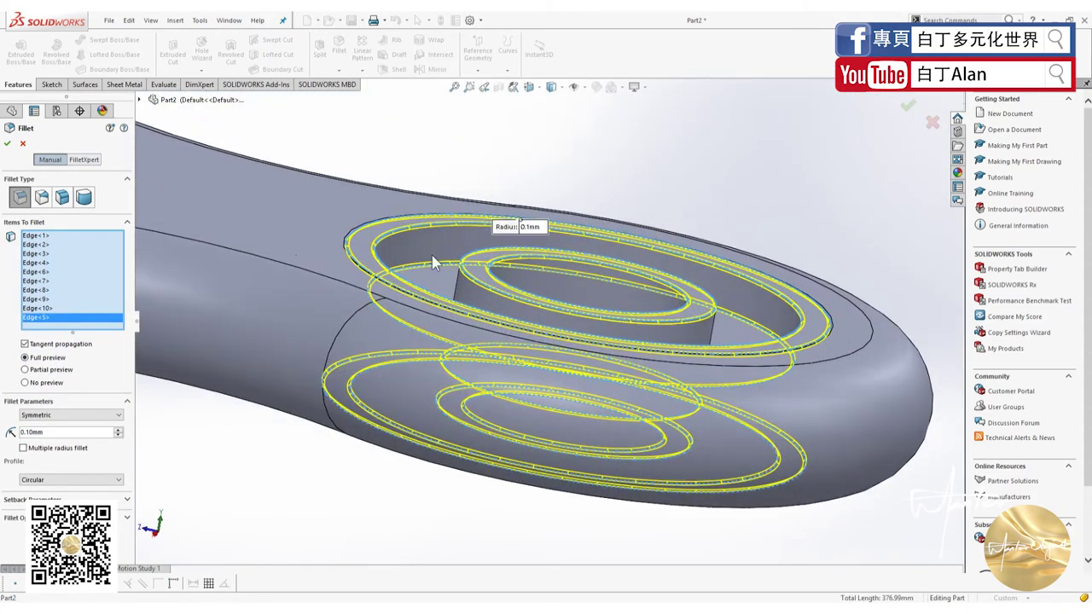
left_click(7, 142)
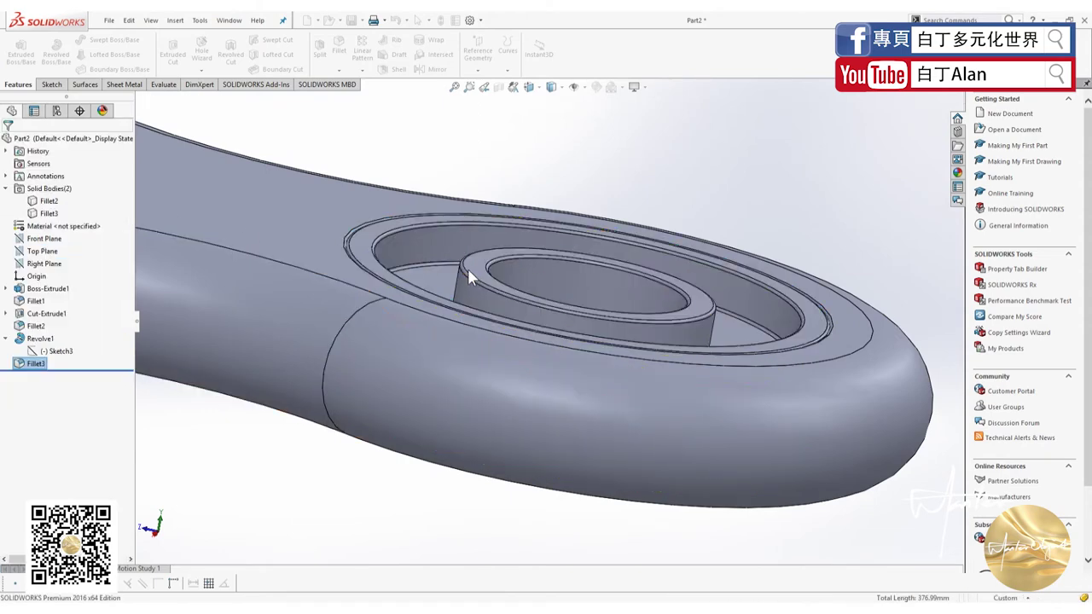
scroll(442, 327, "down", 3)
middle_click_drag(397, 297, 376, 292)
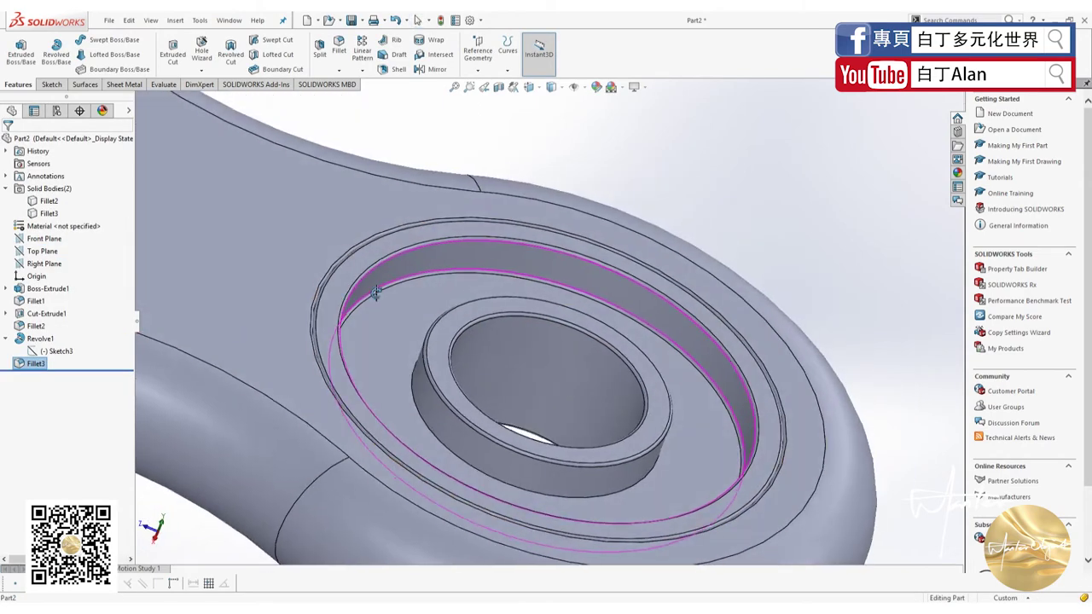
left_click(34, 326)
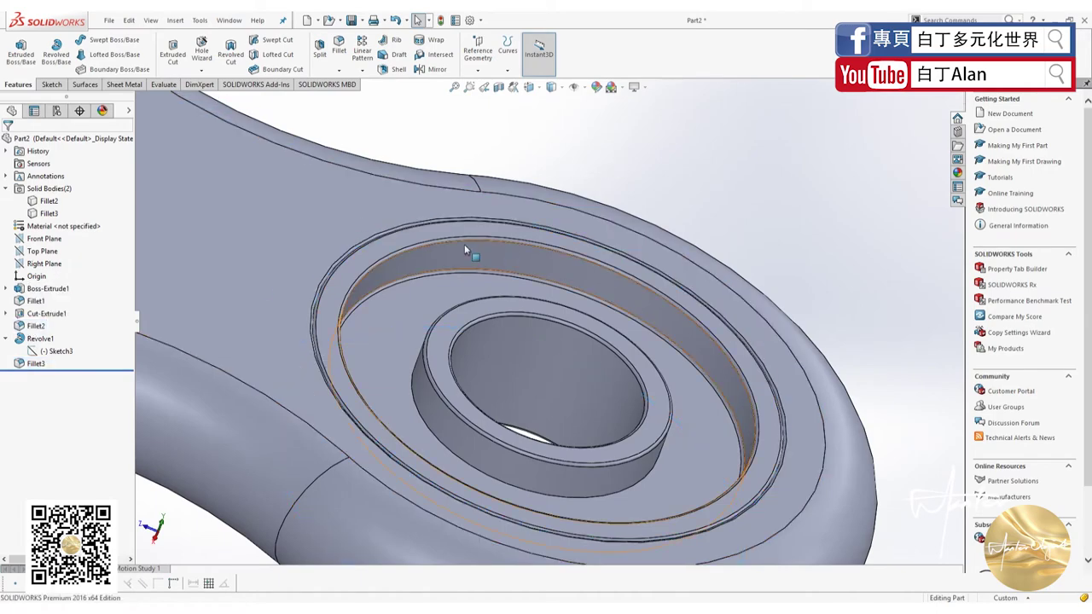
mouse_move(464, 244)
middle_mouse_down()
mouse_move(387, 238)
mouse_move(487, 244)
mouse_move(522, 163)
middle_mouse_up()
scroll(563, 256, "up", 3)
scroll(581, 266, "up", 3)
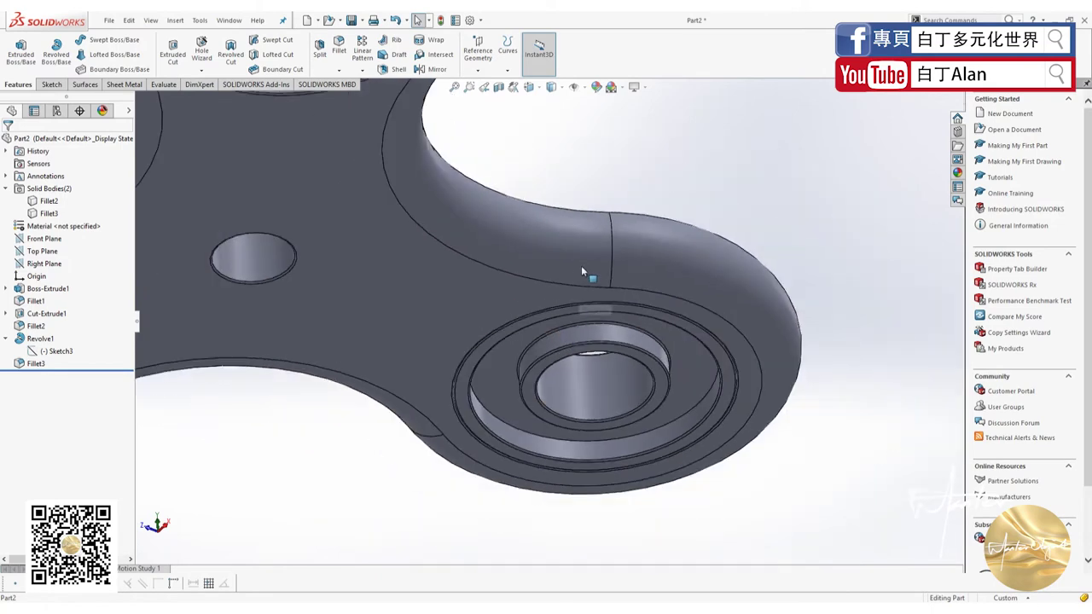
scroll(576, 273, "up", 3)
scroll(611, 290, "up", 2)
scroll(635, 221, "down", 3)
scroll(469, 327, "down", 2)
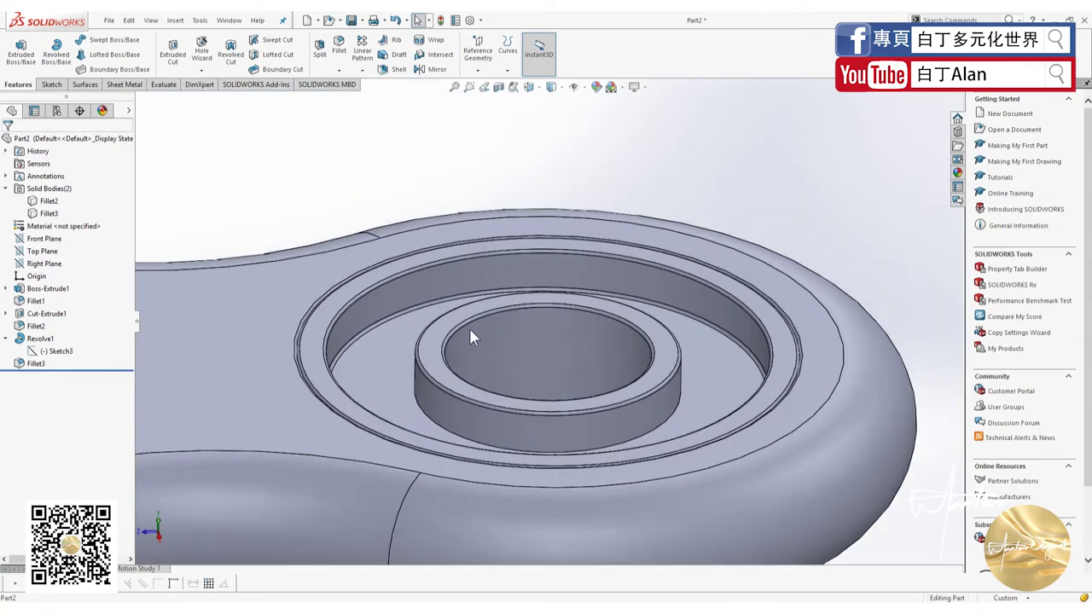
scroll(477, 329, "up", 2)
key("ctrl+5")
scroll(281, 369, "down", 2)
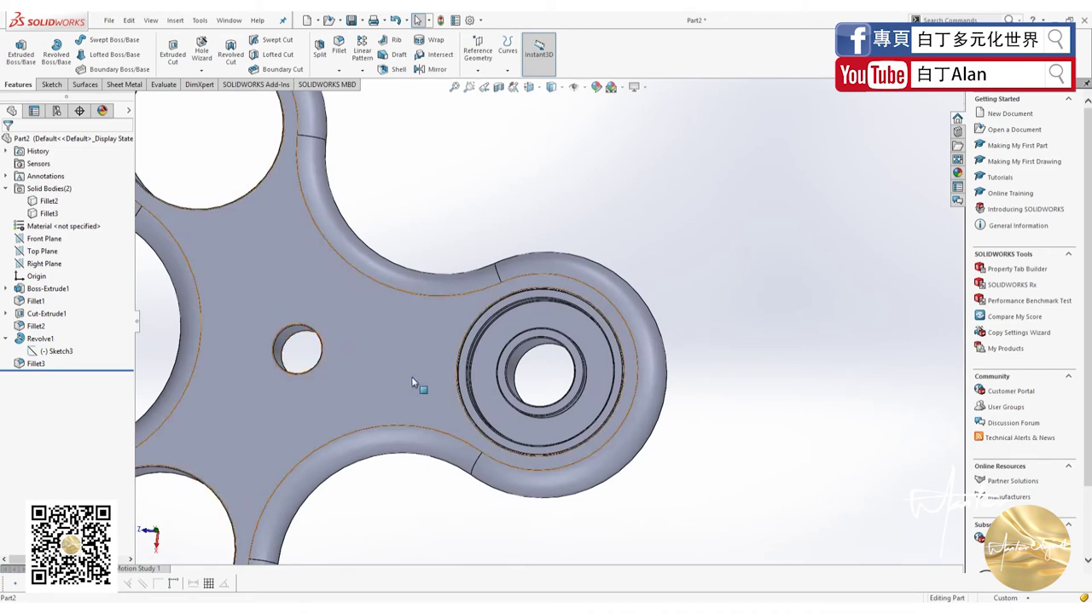
scroll(411, 377, "up", 2)
middle_click_drag(190, 317, 209, 227)
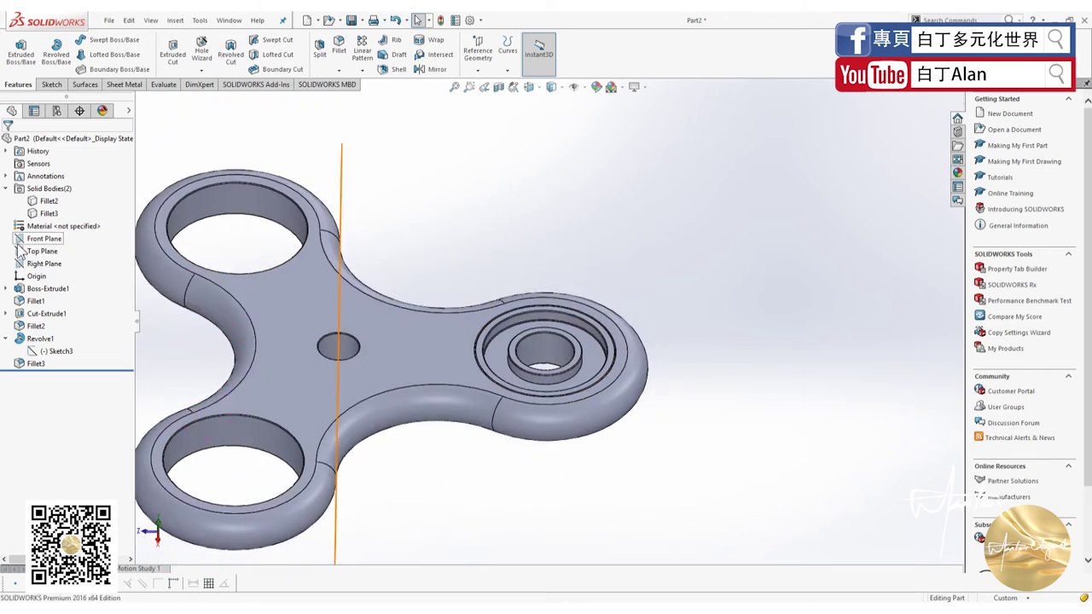
Select the Right Plane as the plane for the new sketch
left_click(52, 85)
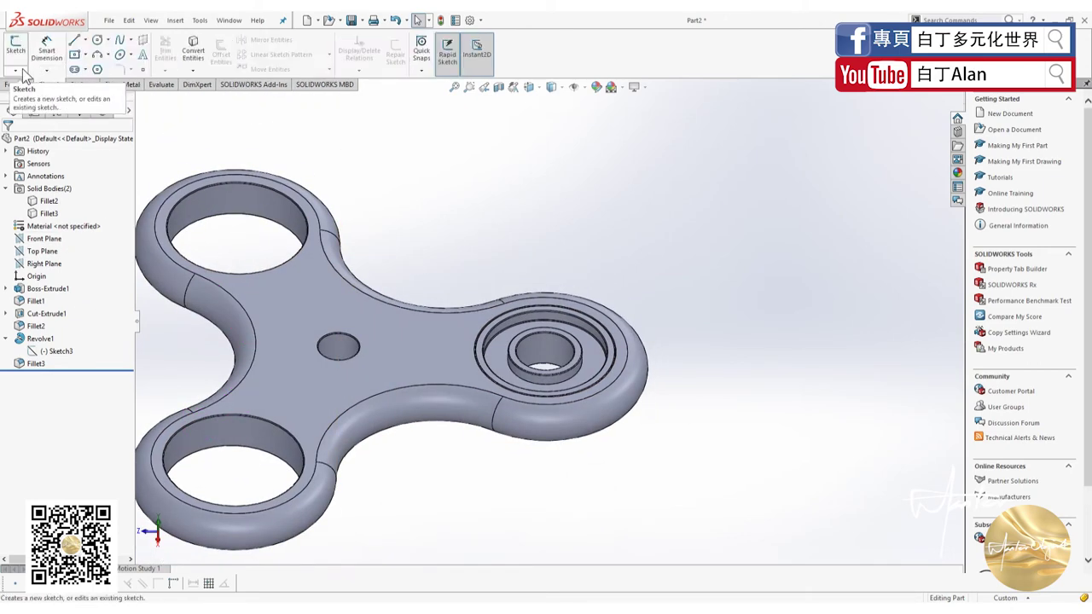
left_click(23, 71)
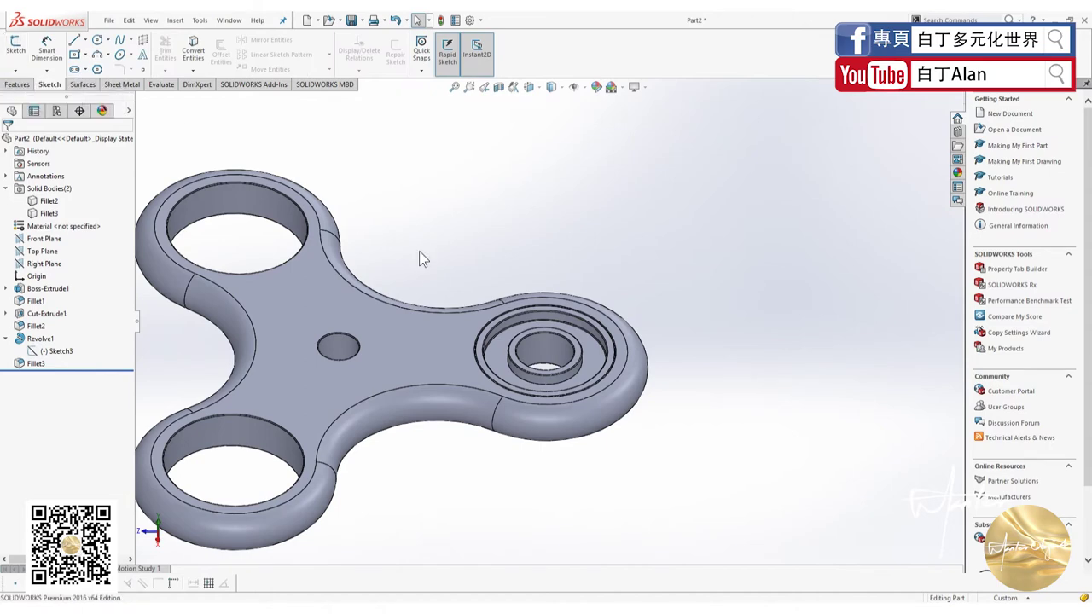
scroll(419, 251, "up", 2)
scroll(430, 362, "down", 4)
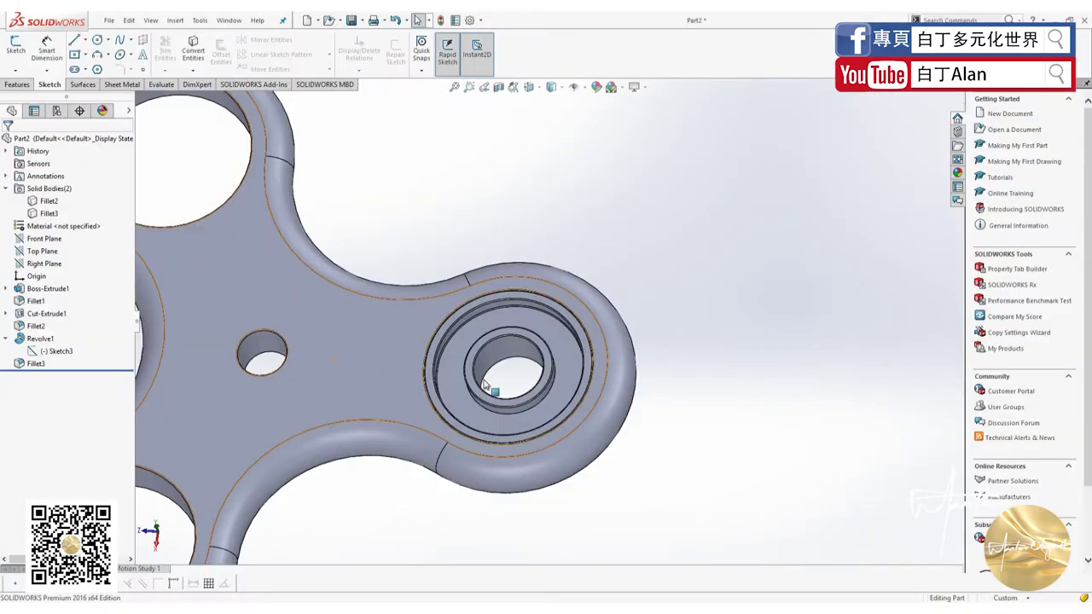
left_click(36, 266)
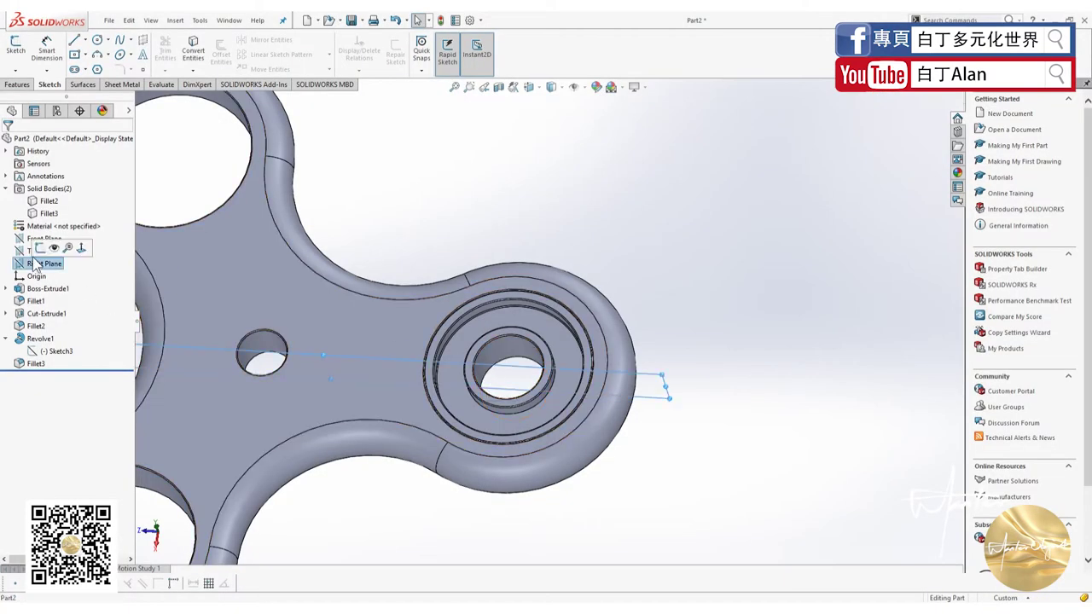
left_click(27, 240)
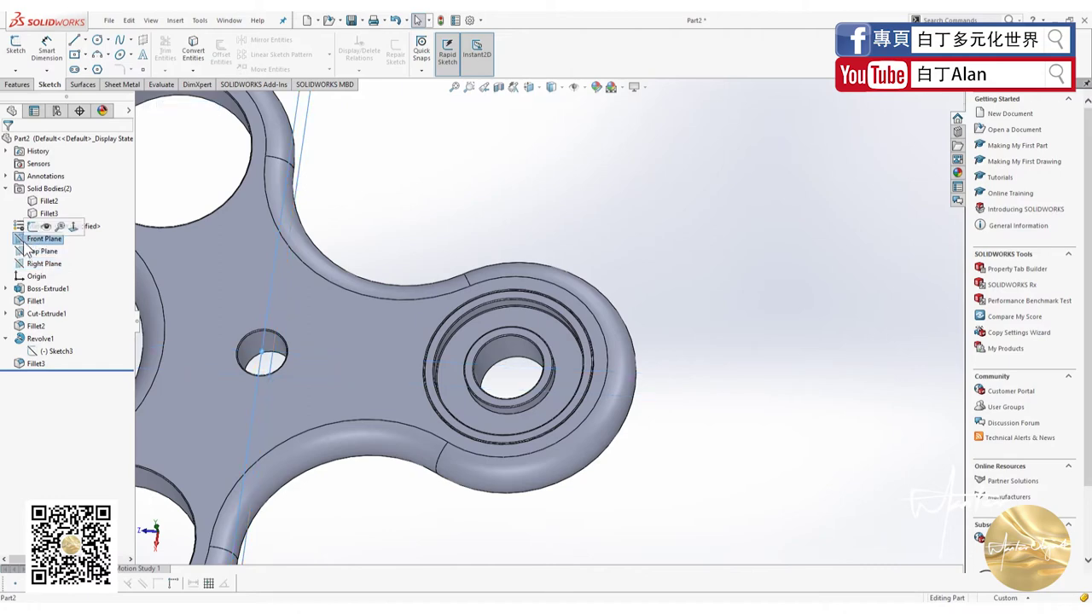
left_click(29, 265)
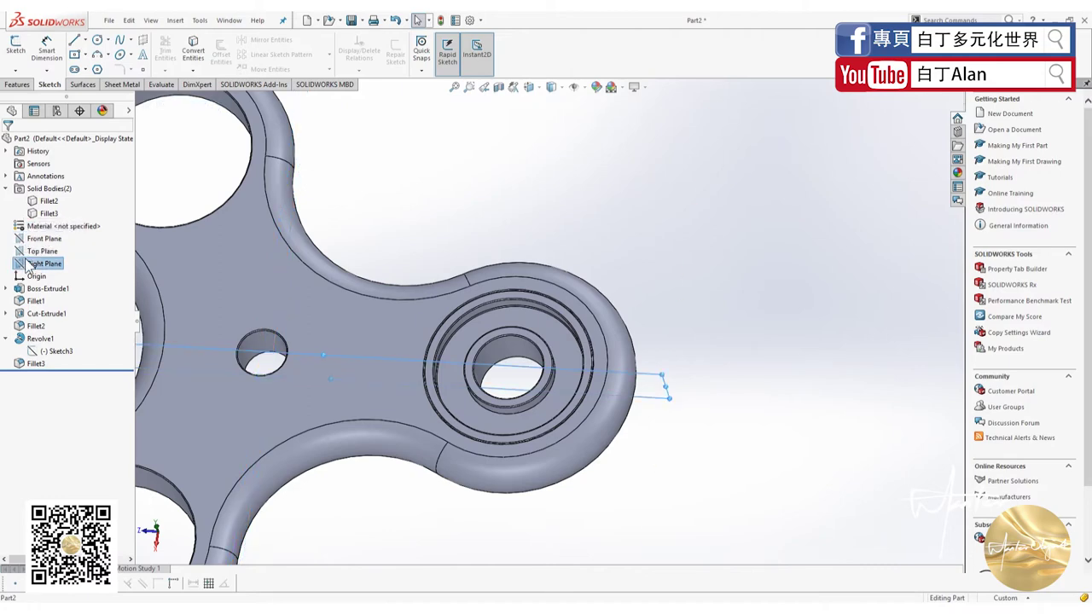
View the Right Plane head-on with hidden edges dashed, then start Sketch4 on it
key("ctrl+8")
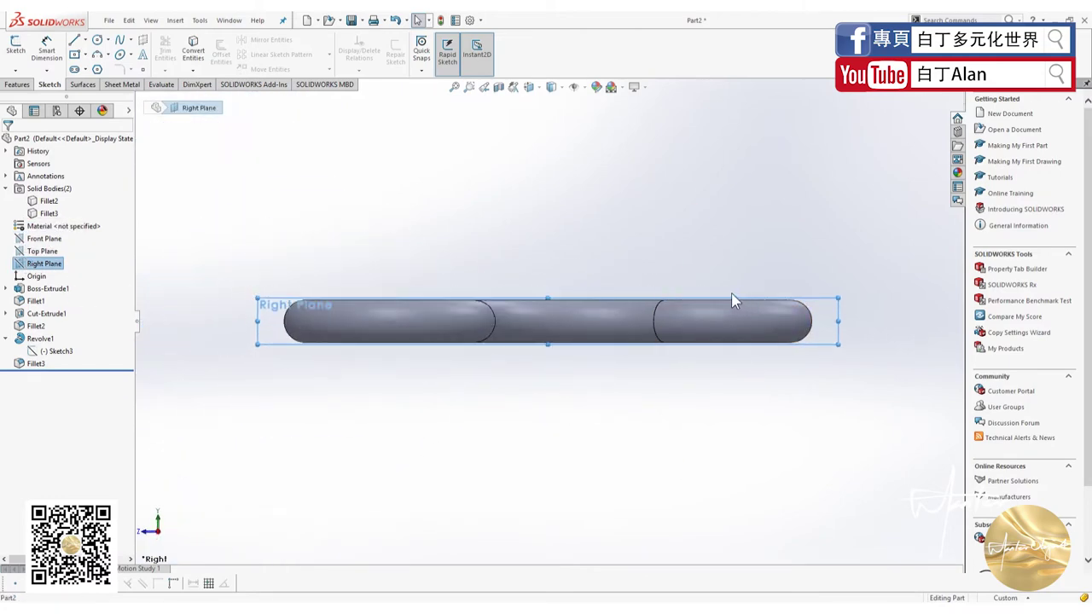
left_click(552, 87)
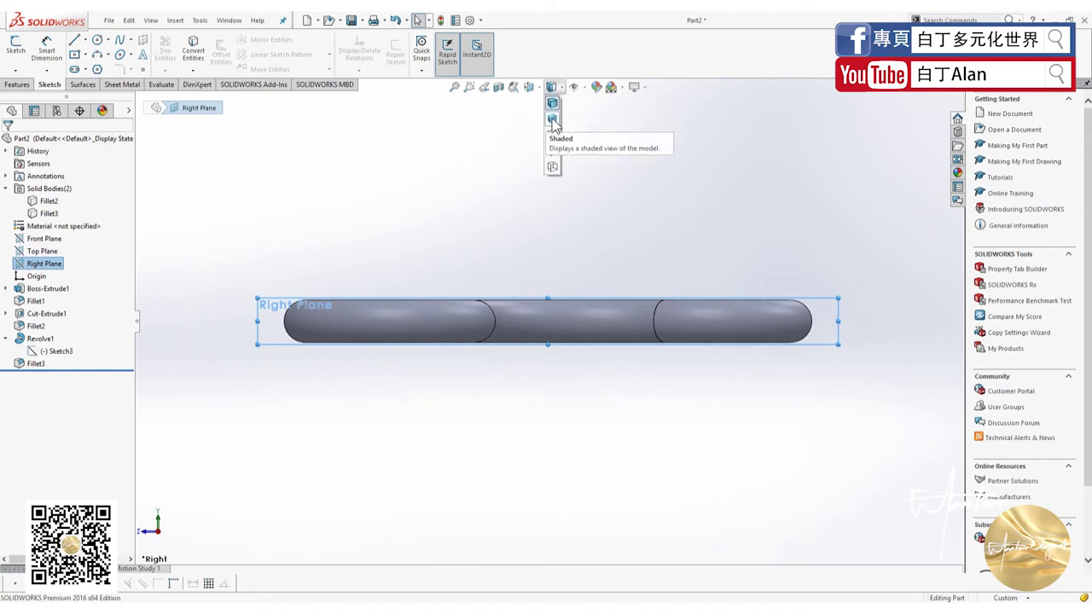
left_click(552, 151)
scroll(580, 280, "down", 3)
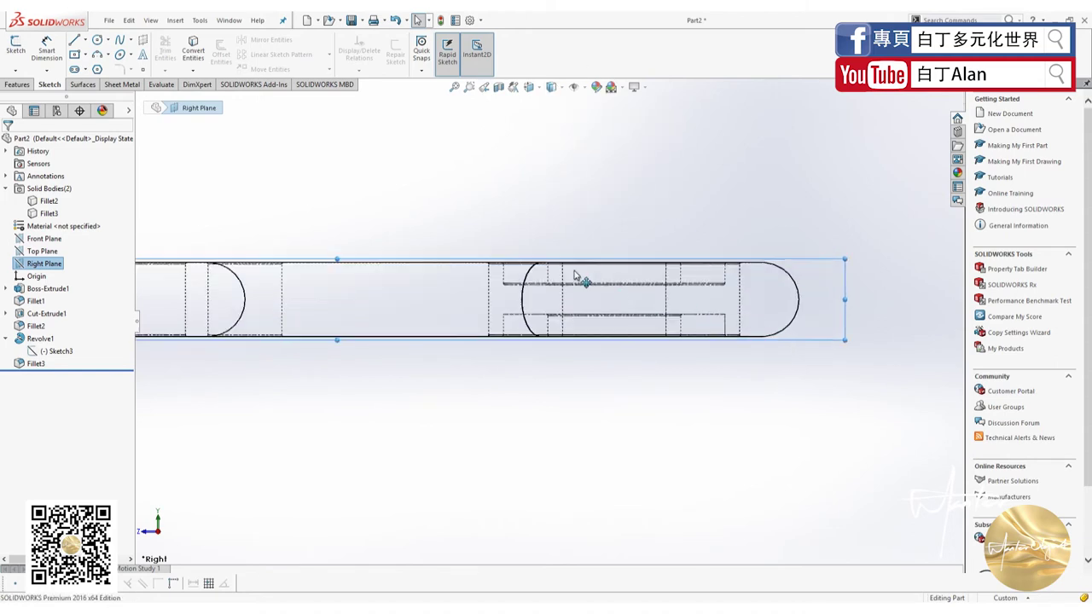
scroll(597, 288, "down", 3)
scroll(597, 288, "down", 3)
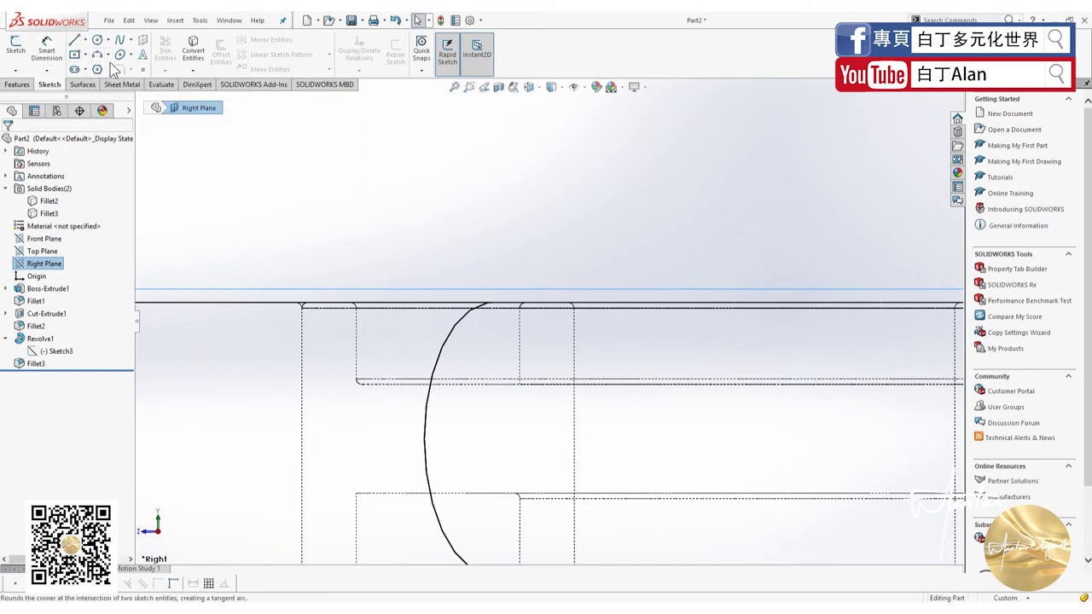
key("z")
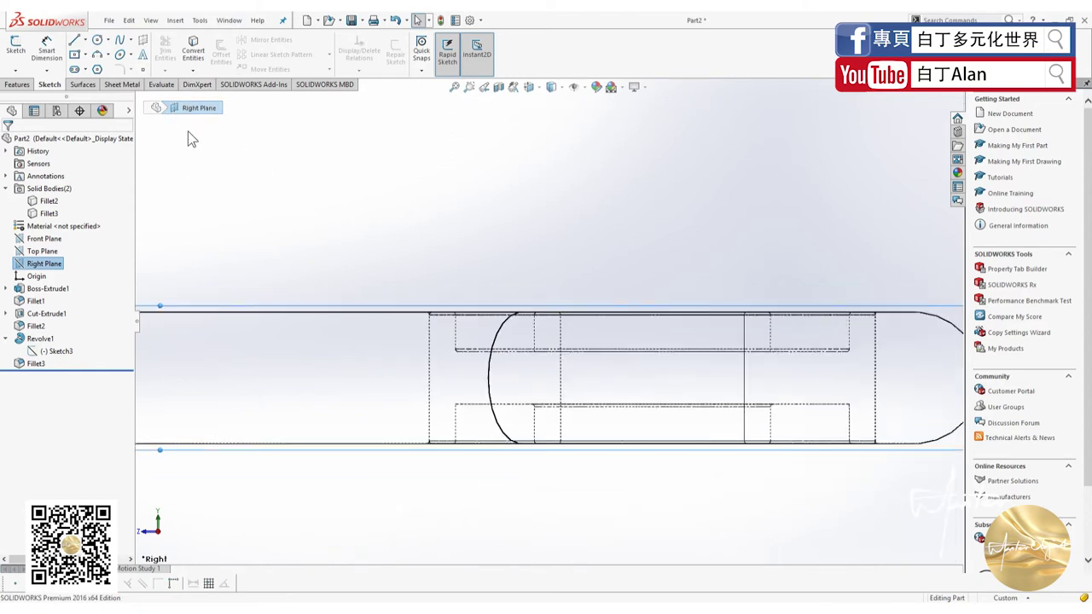
left_click(17, 85)
left_click(49, 84)
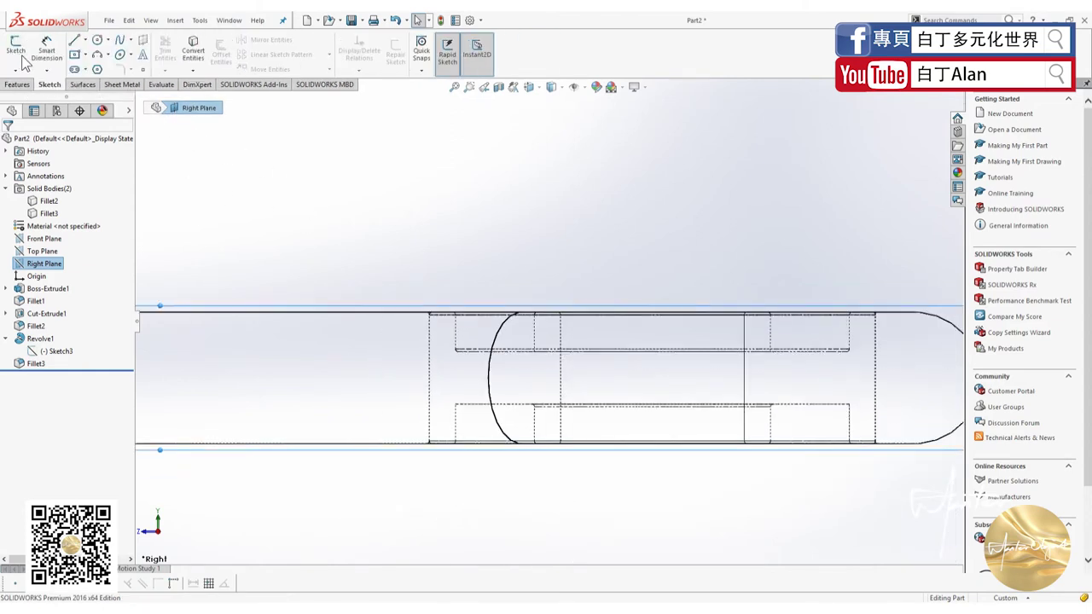
left_click(15, 47)
Draw a short vertical line from the inner horizontal edge up to the top outline near the left end
left_click(75, 43)
scroll(536, 313, "down", 2)
scroll(398, 342, "down", 2)
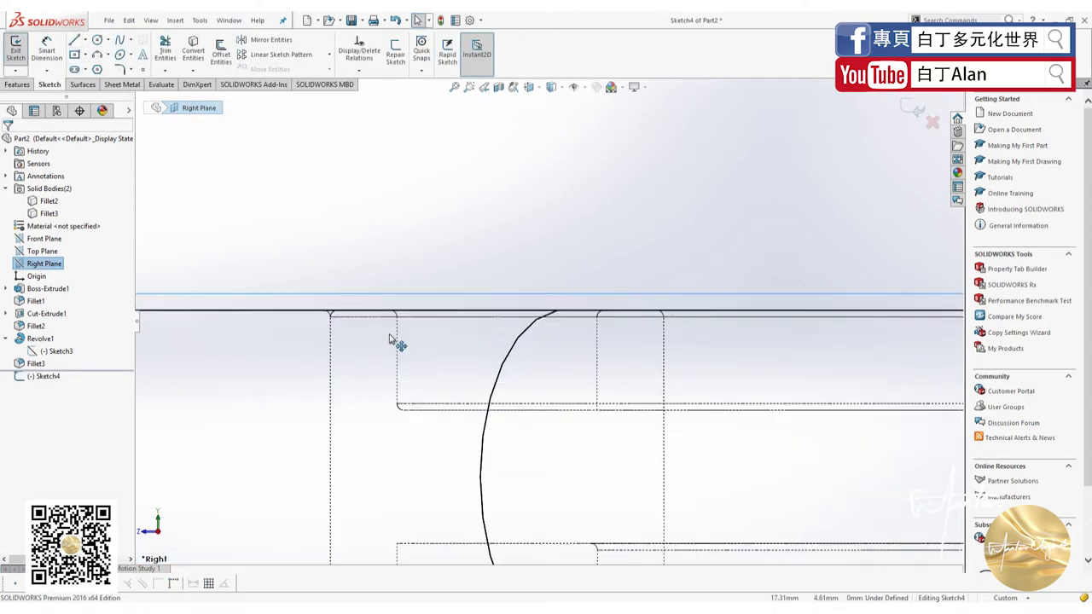
scroll(414, 317, "down", 1)
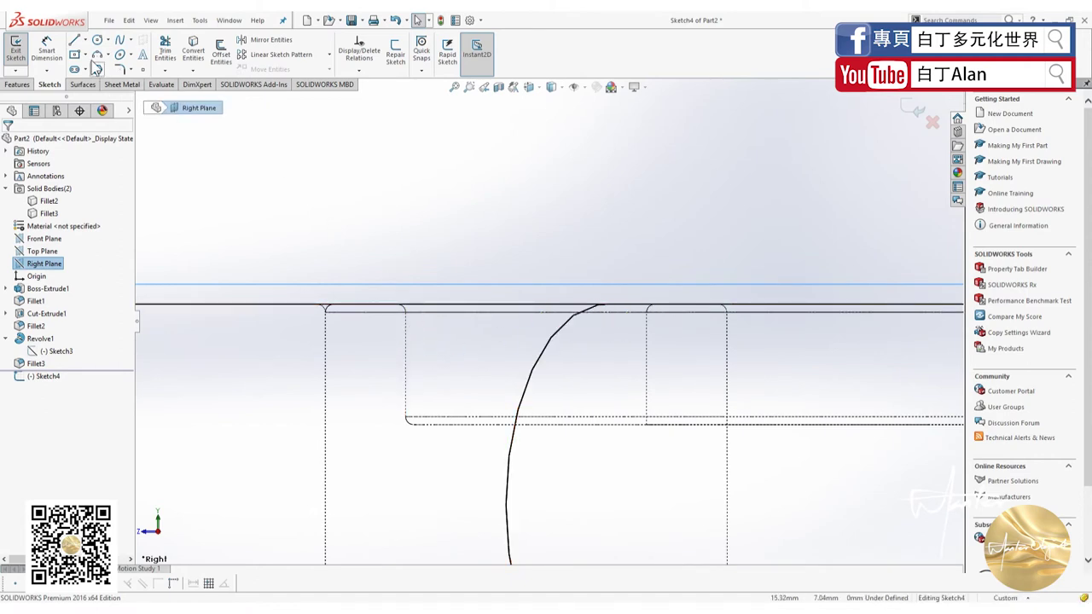
left_click(75, 41)
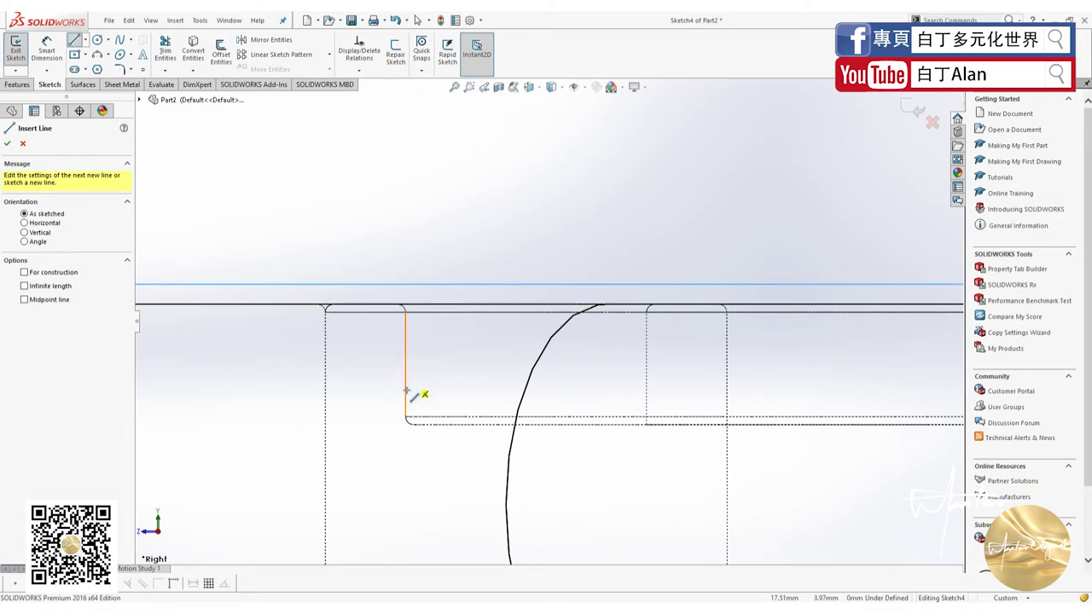
left_click(406, 419)
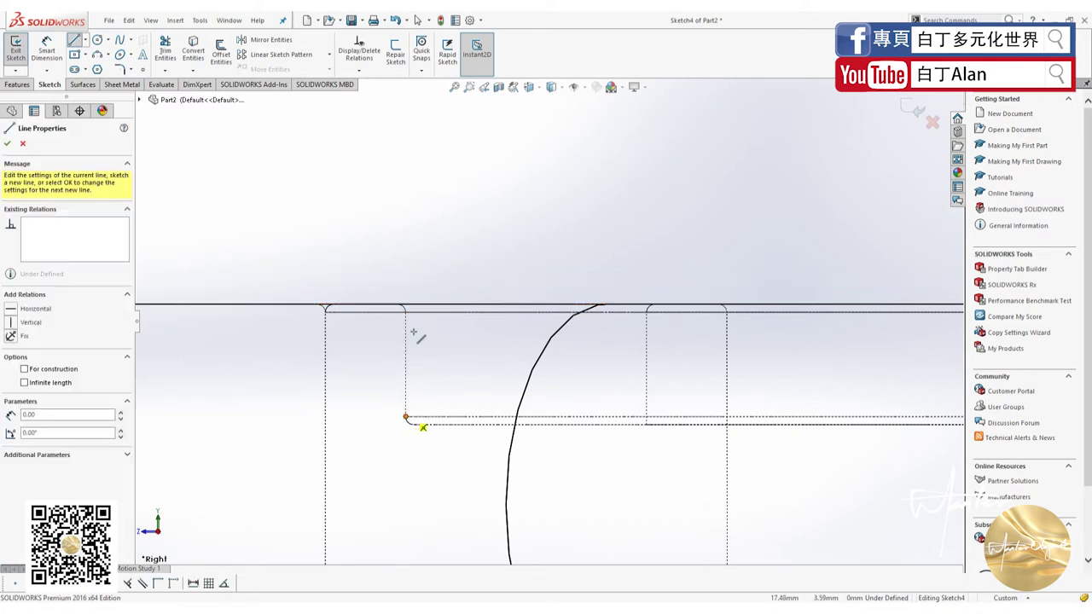
left_click(406, 304)
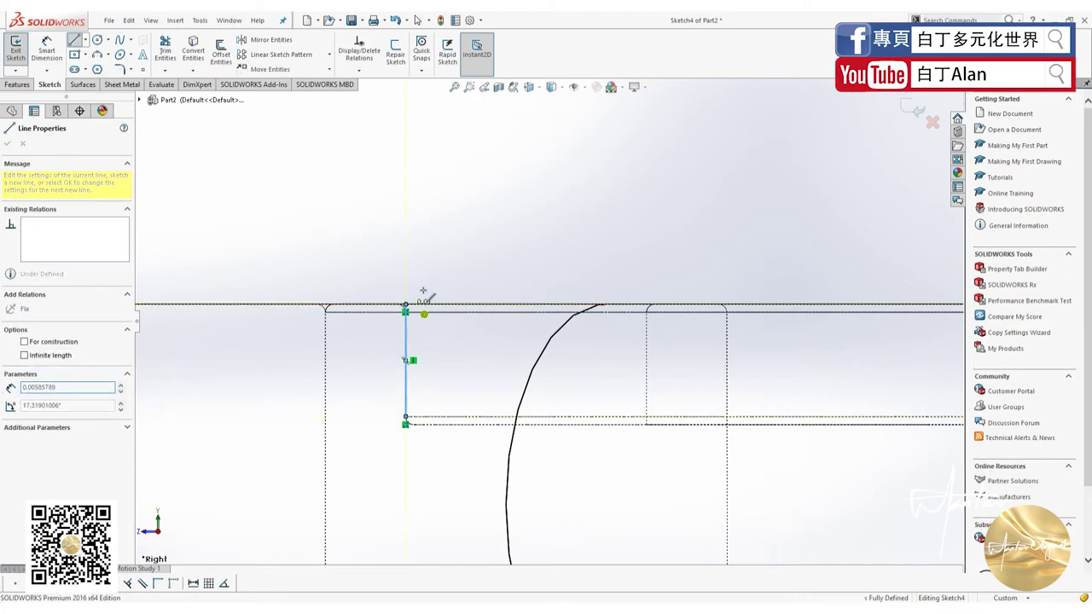
left_click(75, 43)
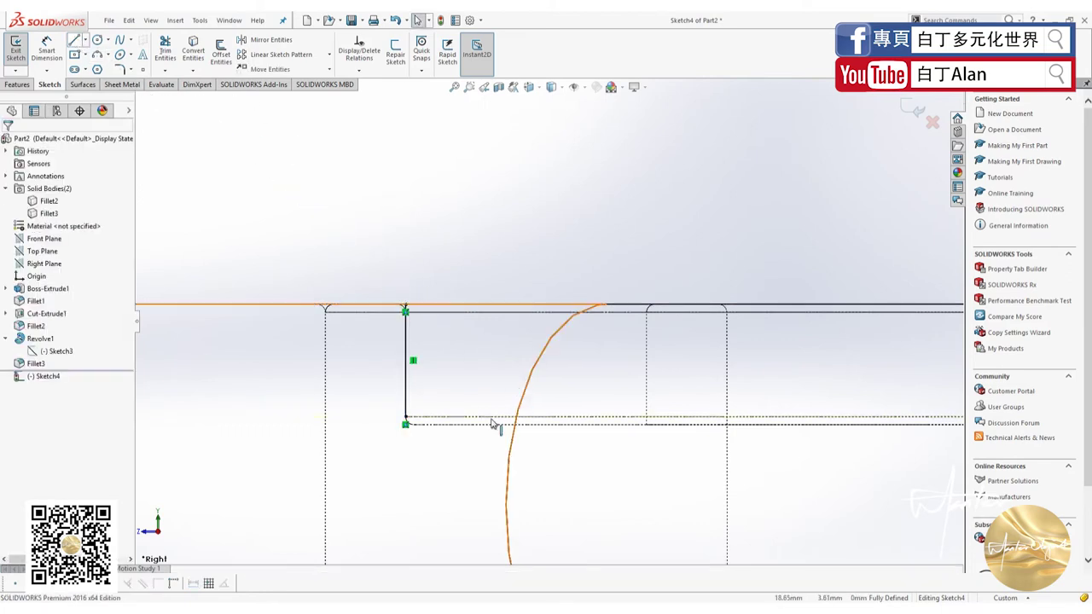
key("l")
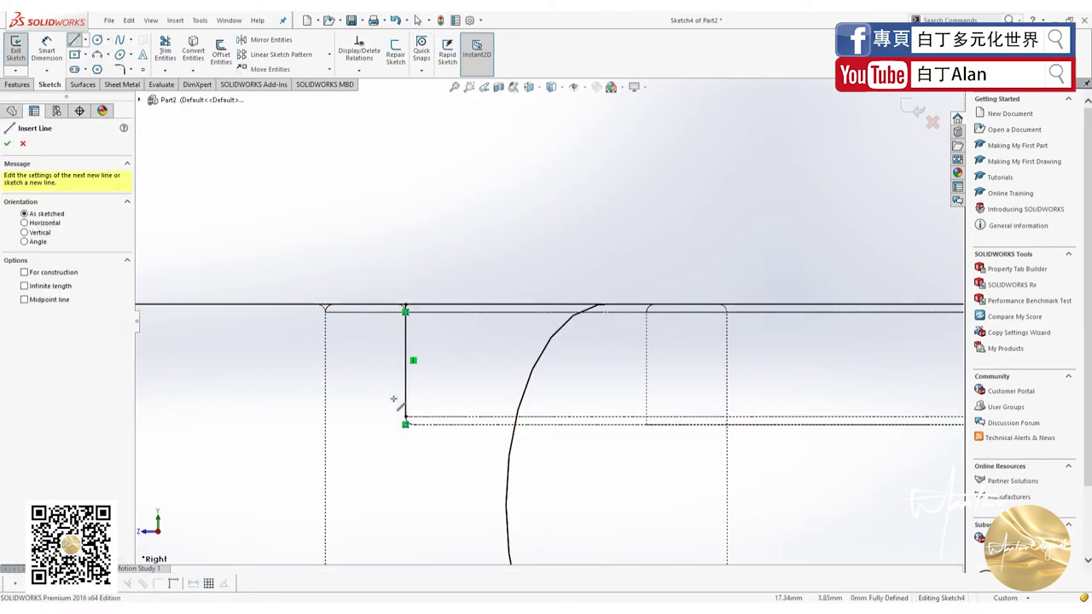
key("Escape")
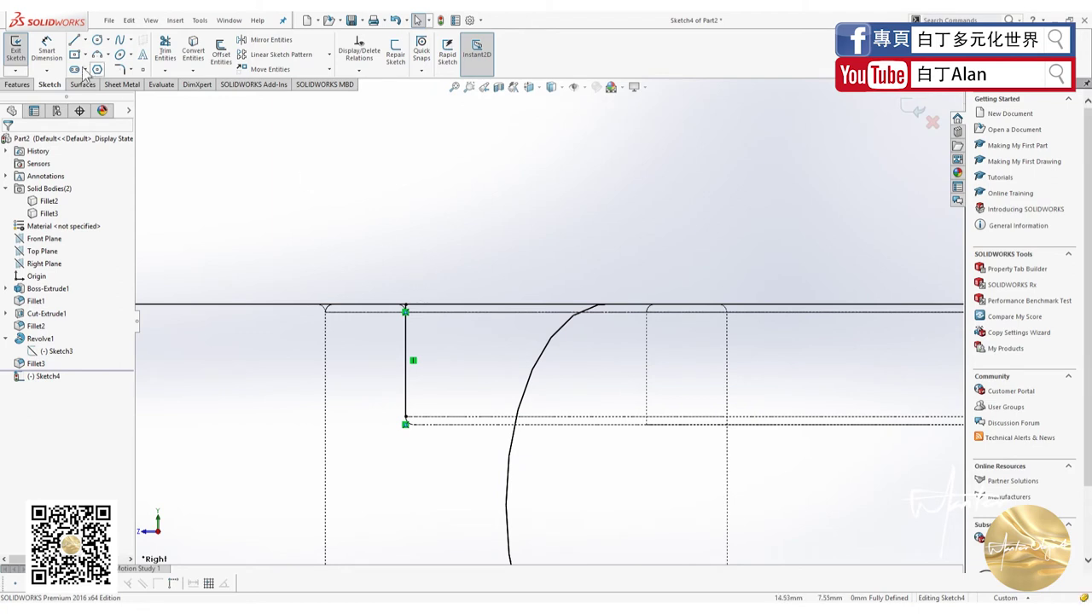
Try an auto-dimensioned offset of the bottom edge, outline chain and vertical line; dismiss the warning
left_click(221, 54)
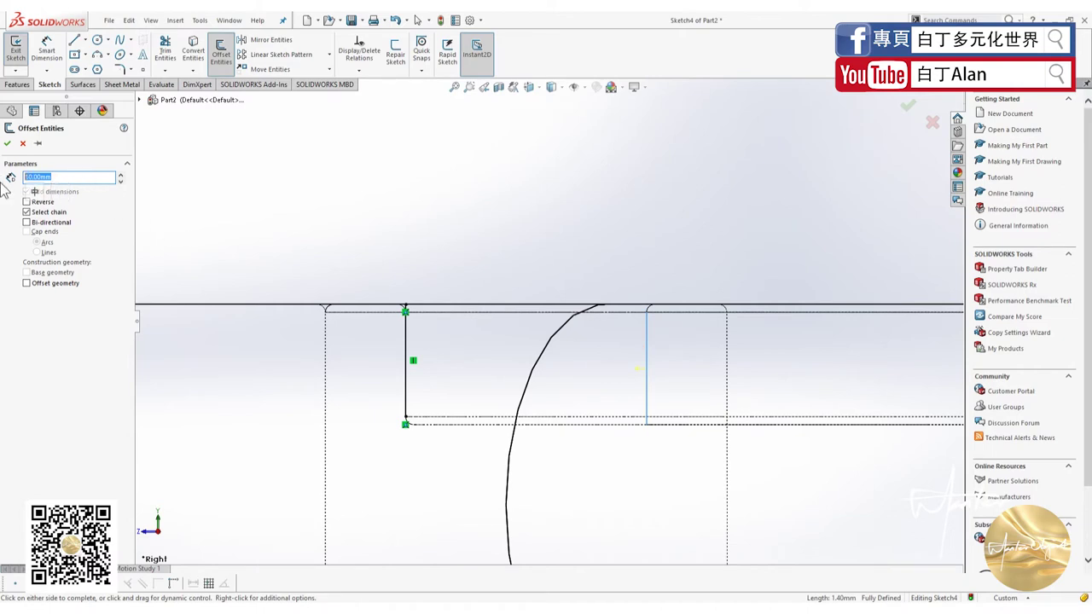
left_click(651, 344)
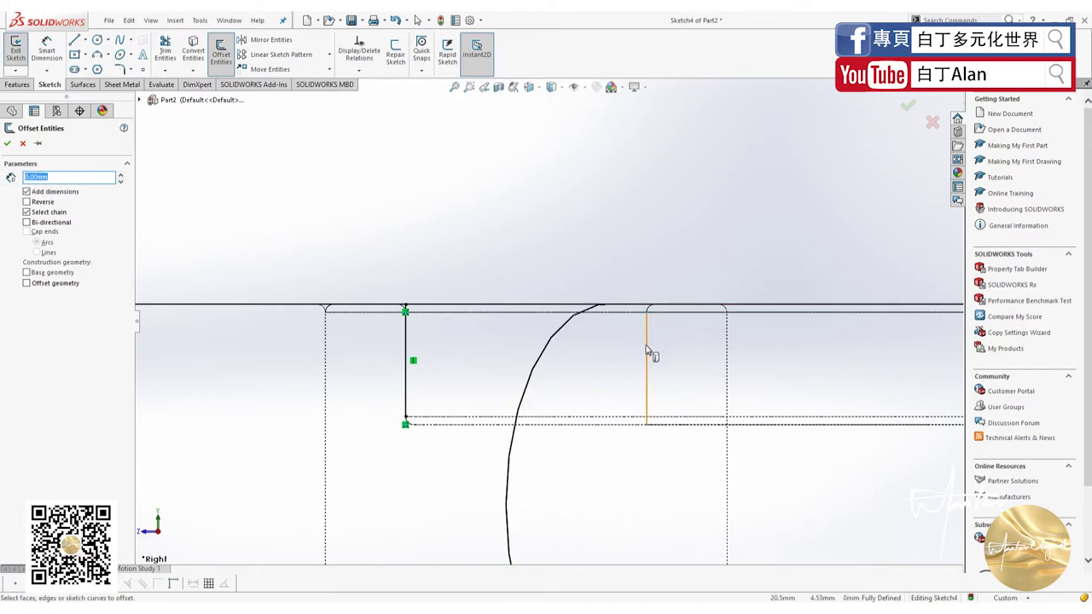
left_click(426, 424)
left_click(440, 434)
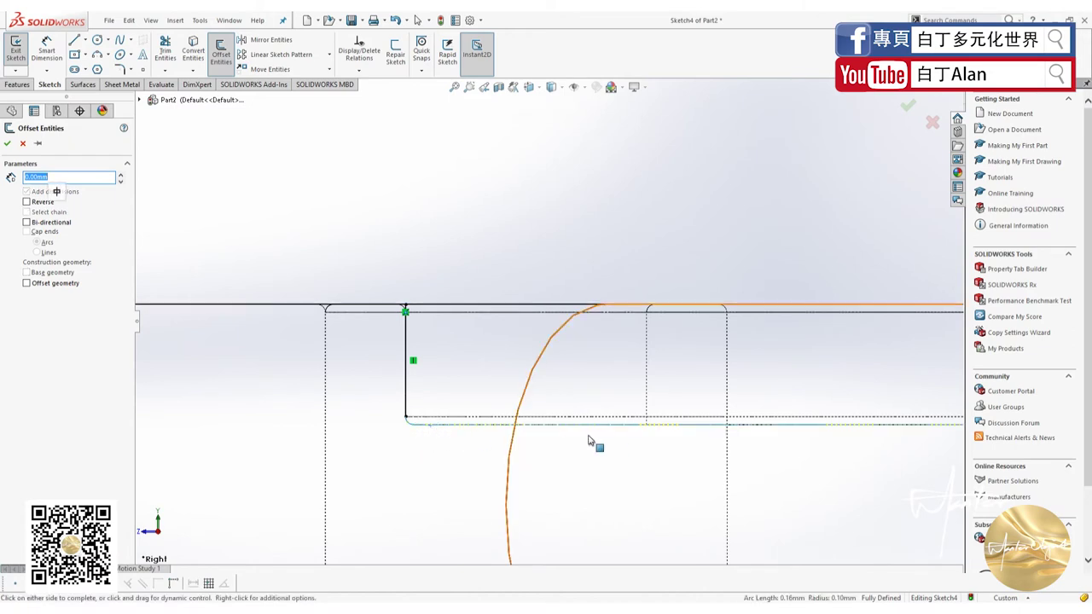
left_click(649, 424)
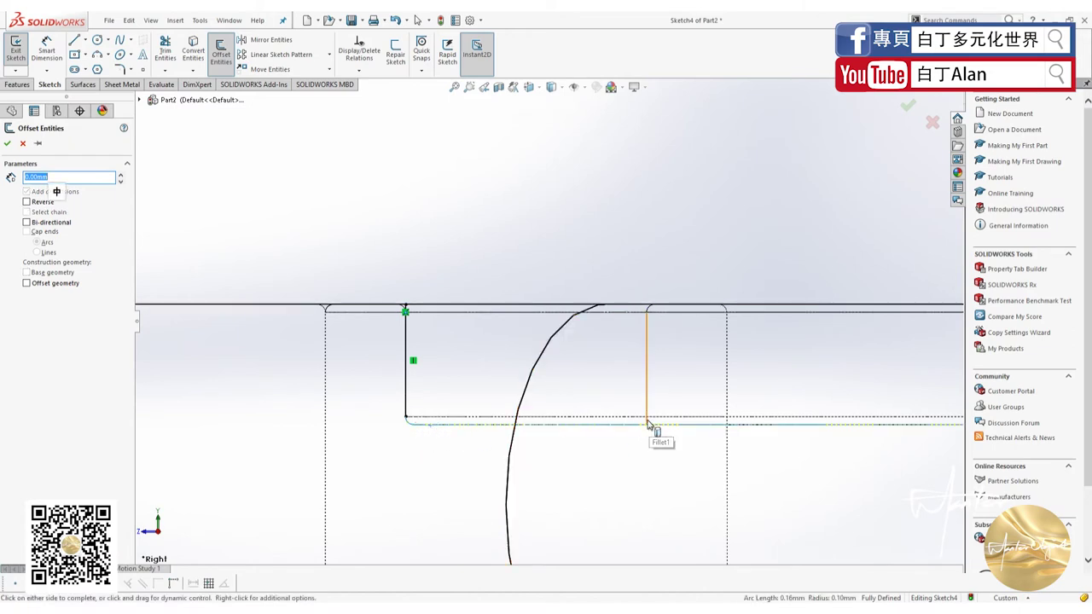
left_click(912, 105)
left_click(614, 347)
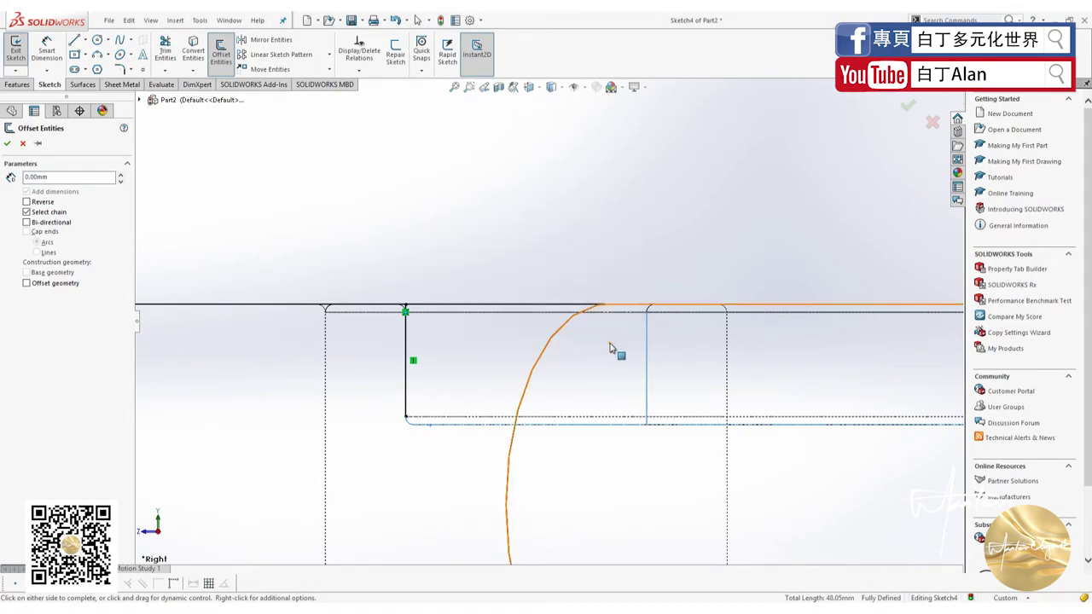
scroll(546, 367, "down", 3)
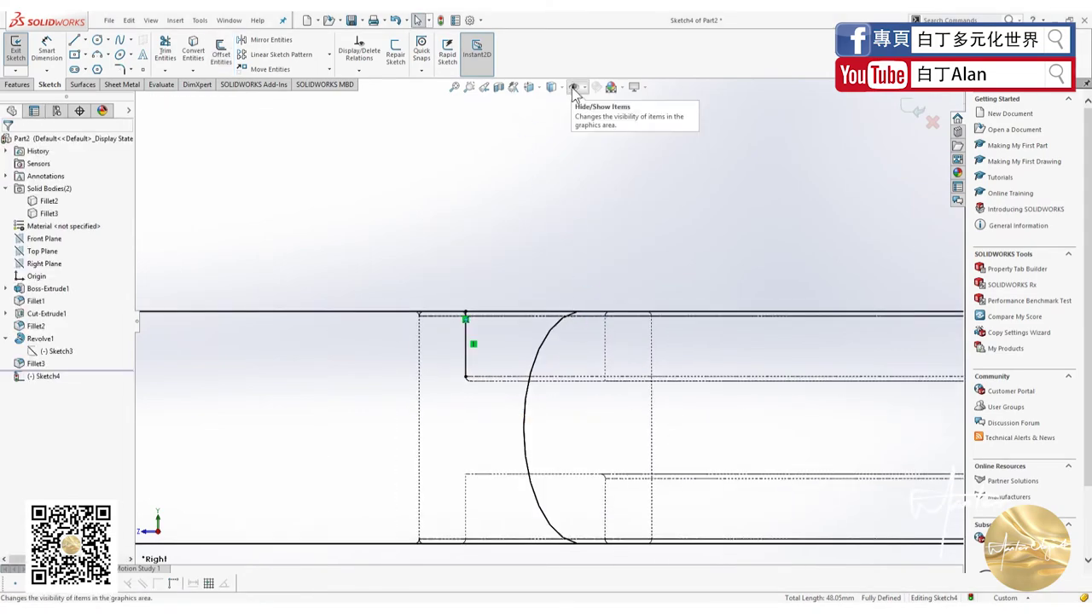
Return to the Right view and offset the vertical edge near the left end at 0 mm
middle_click_drag(548, 125, 557, 304)
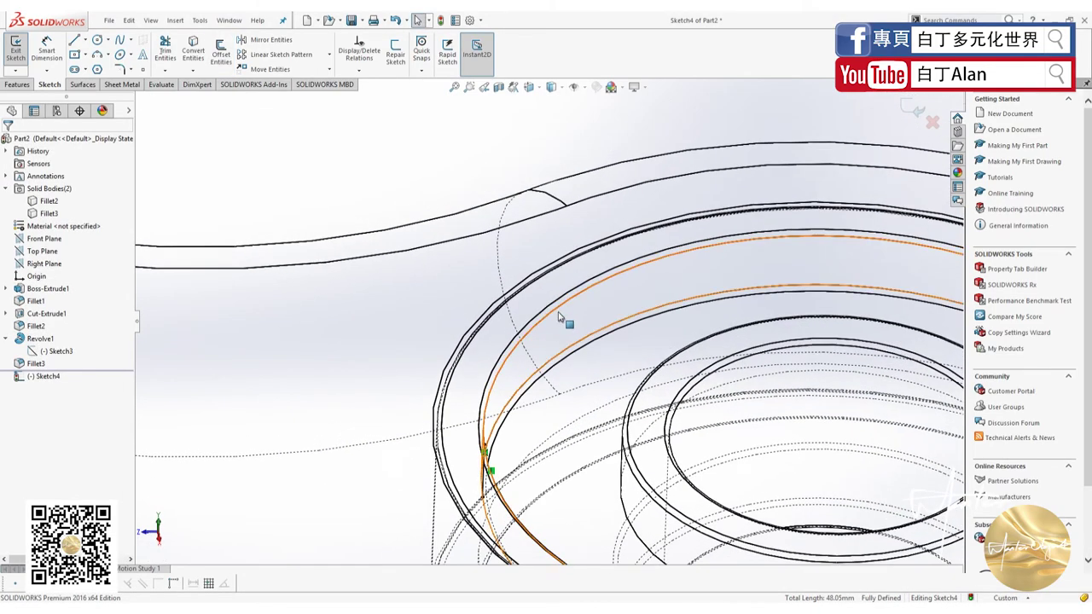
left_click_drag(387, 174, 590, 600)
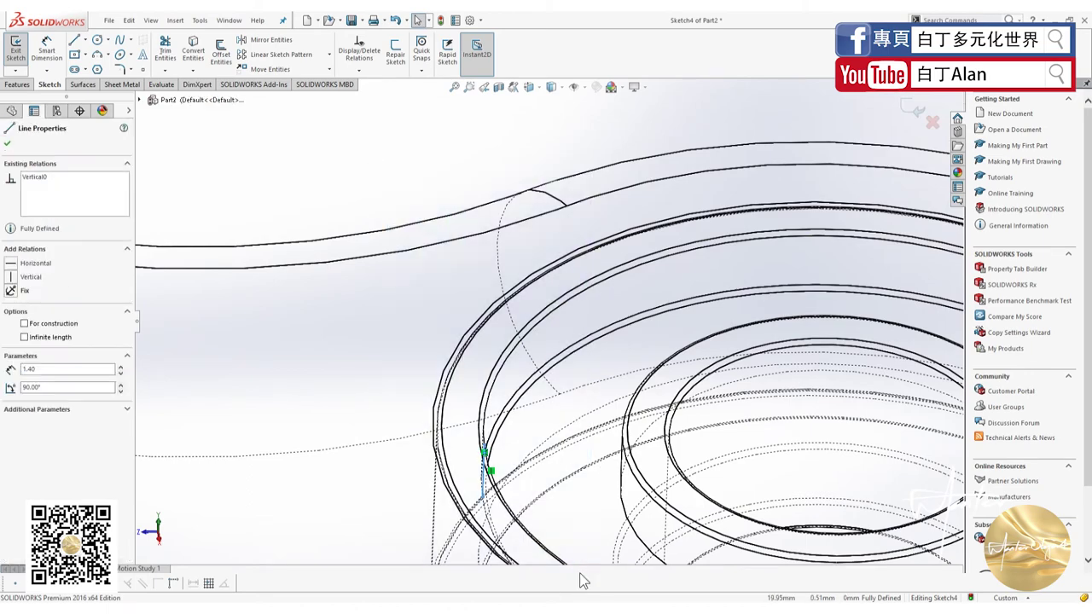
left_click(296, 313)
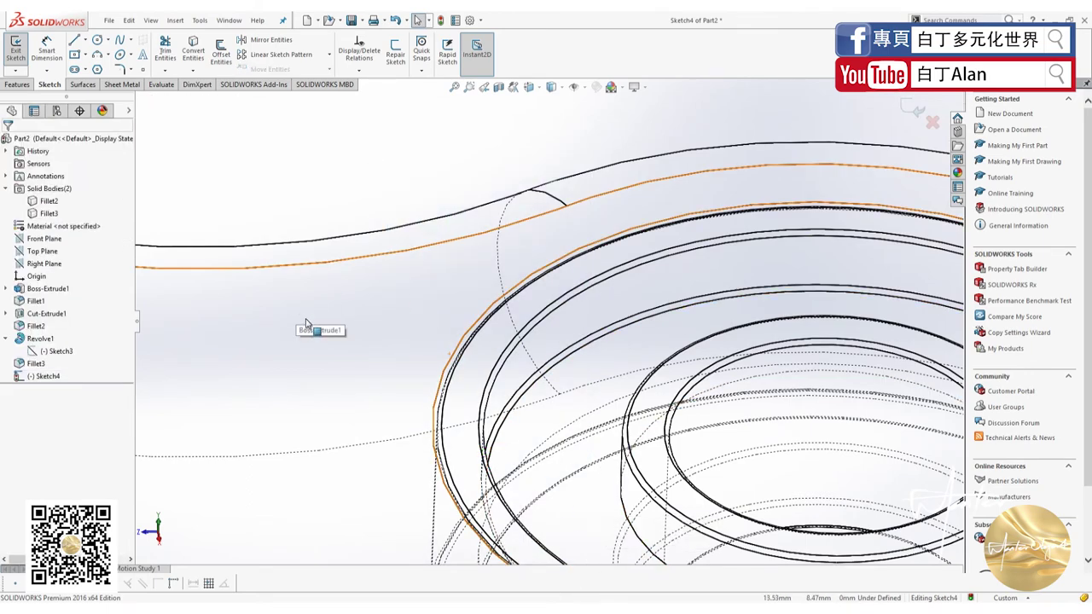
key("ctrl+8")
scroll(597, 295, "up", 5)
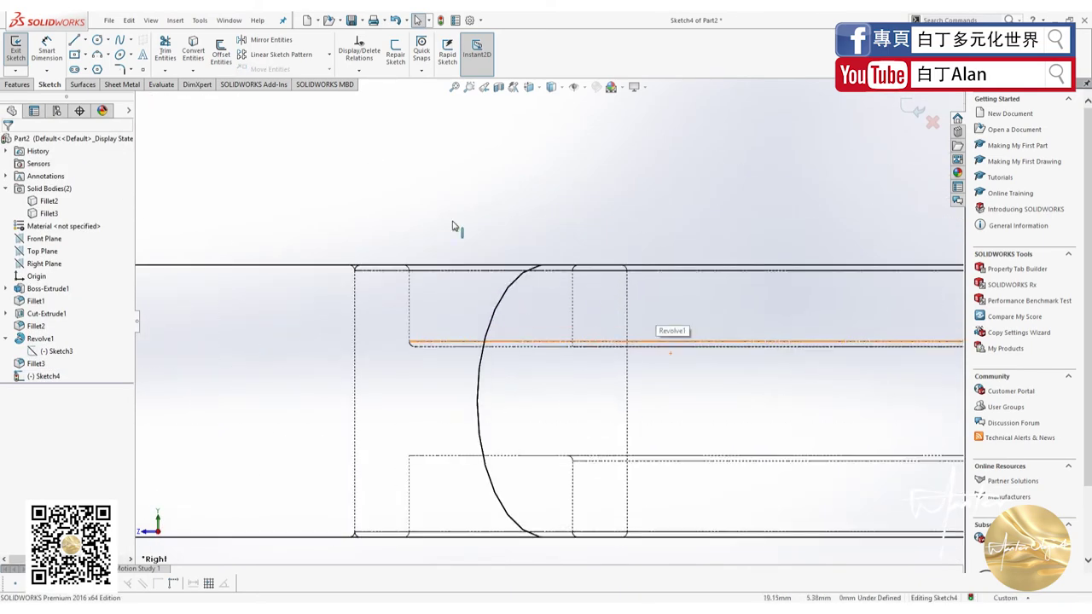
left_click(221, 51)
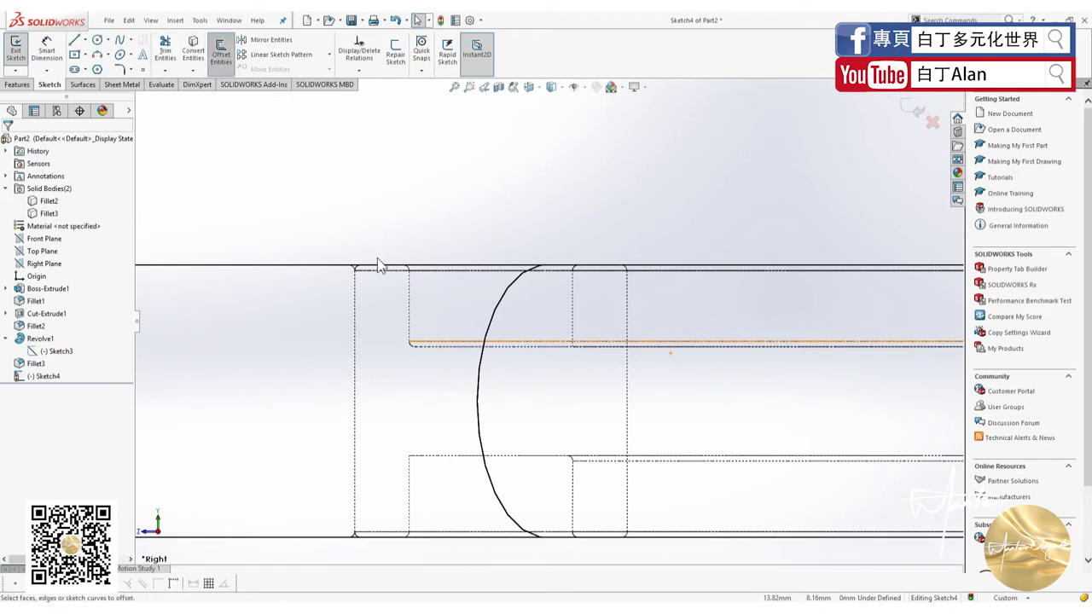
left_click(409, 299)
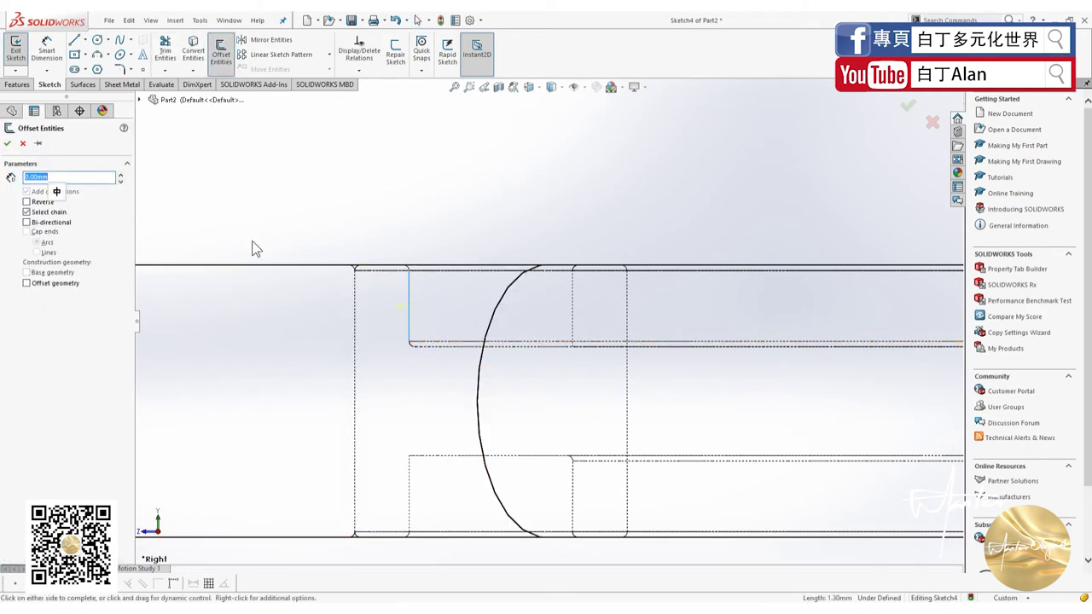
left_click(399, 306)
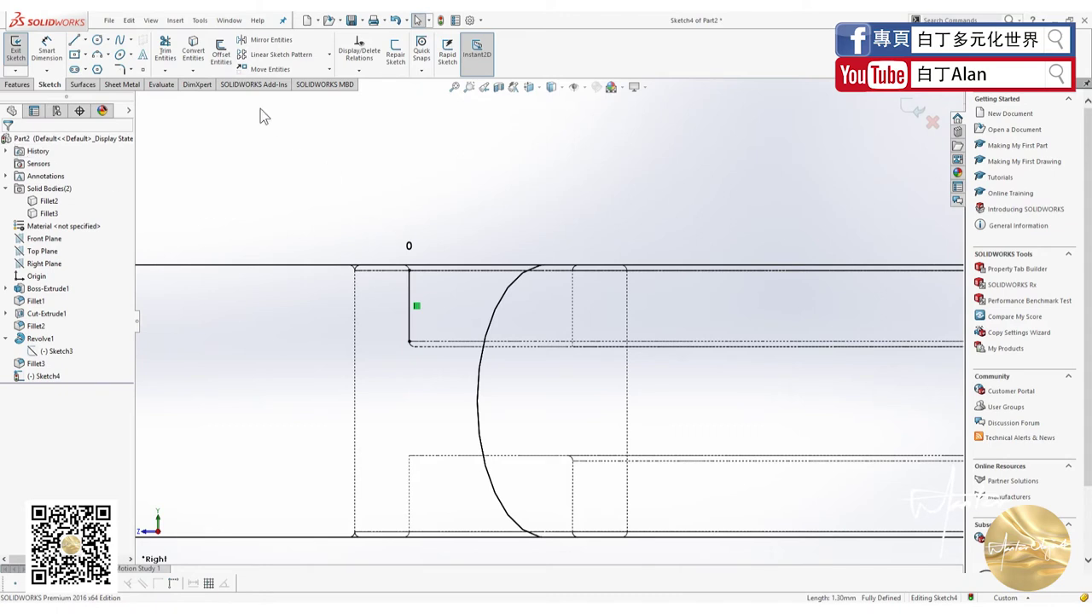
Attempt another offset including the middle vertical line, dismiss the warnings and cancel it
left_click(166, 49)
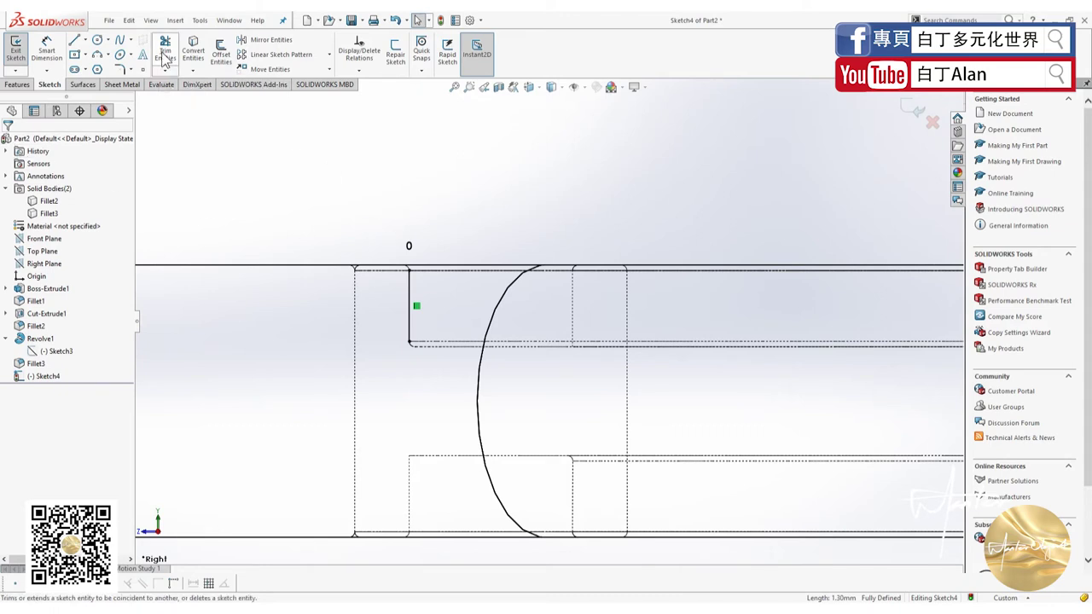
left_click(220, 52)
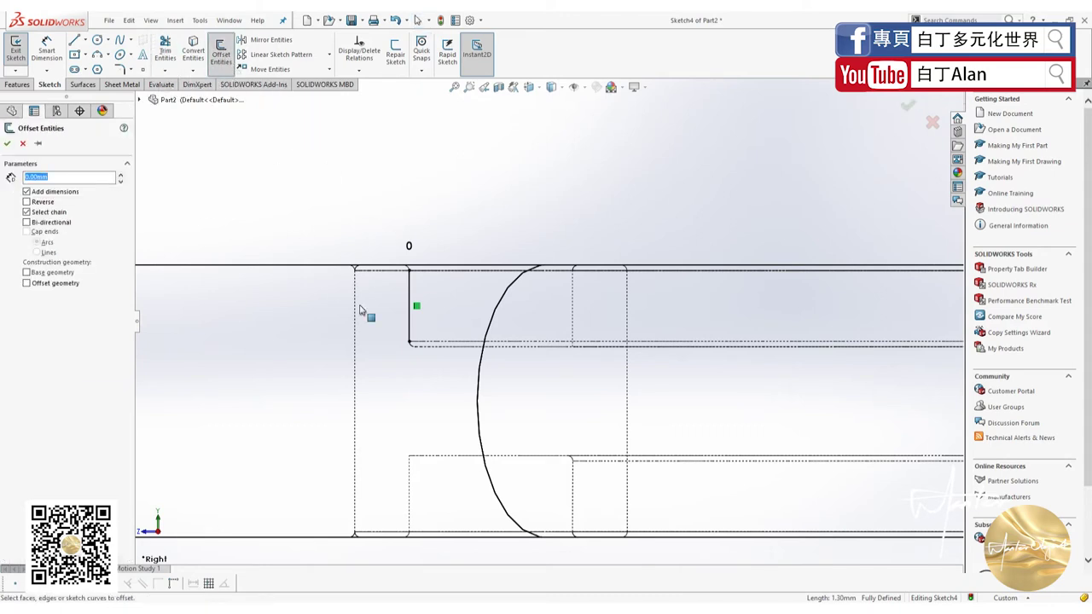
left_click(411, 345)
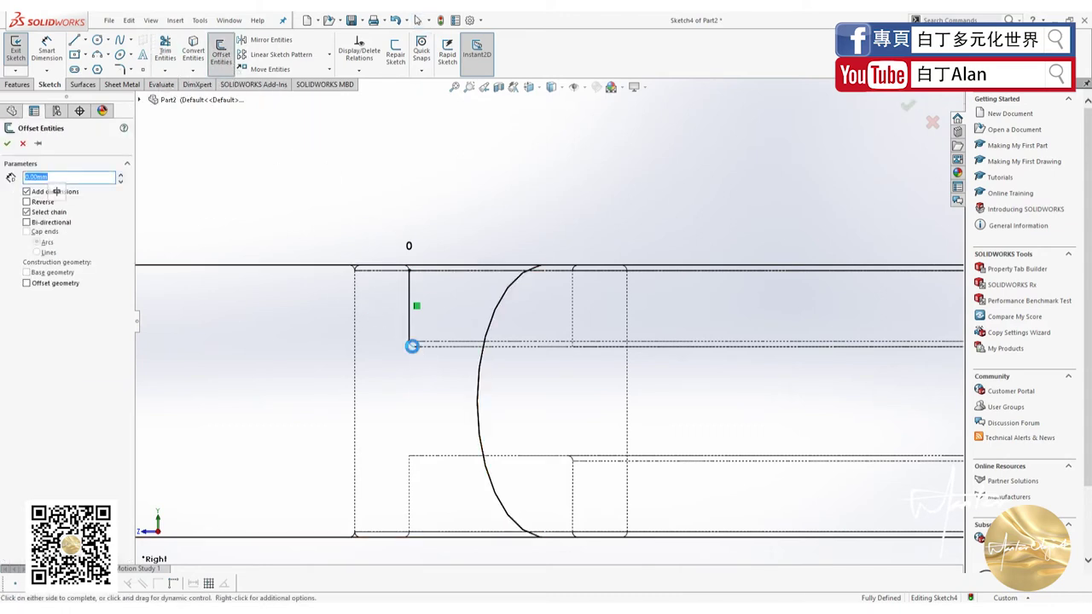
left_click(570, 307)
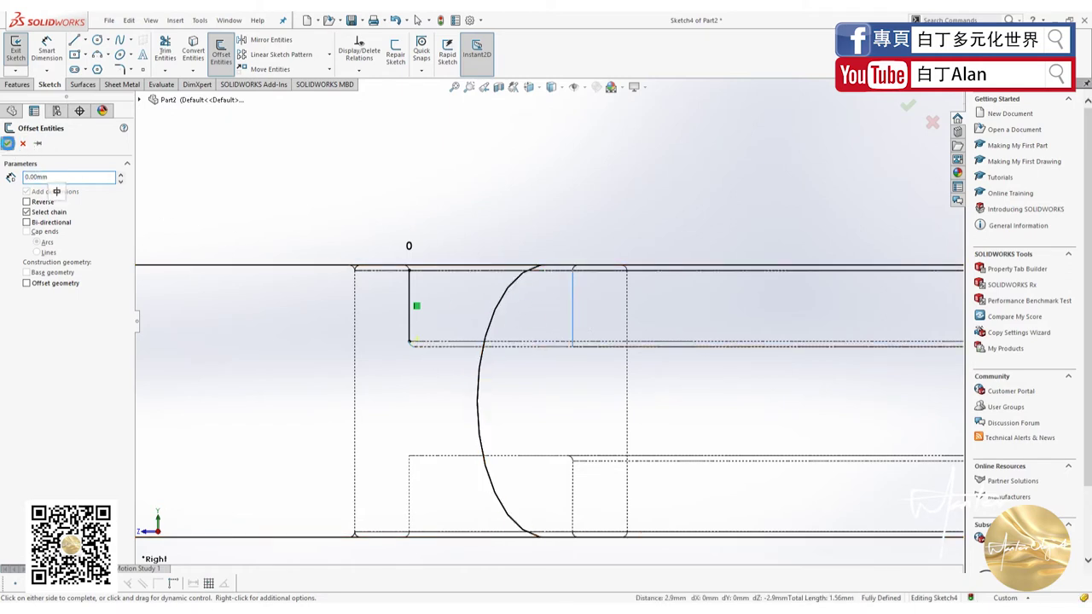
left_click(9, 143)
left_click(615, 347)
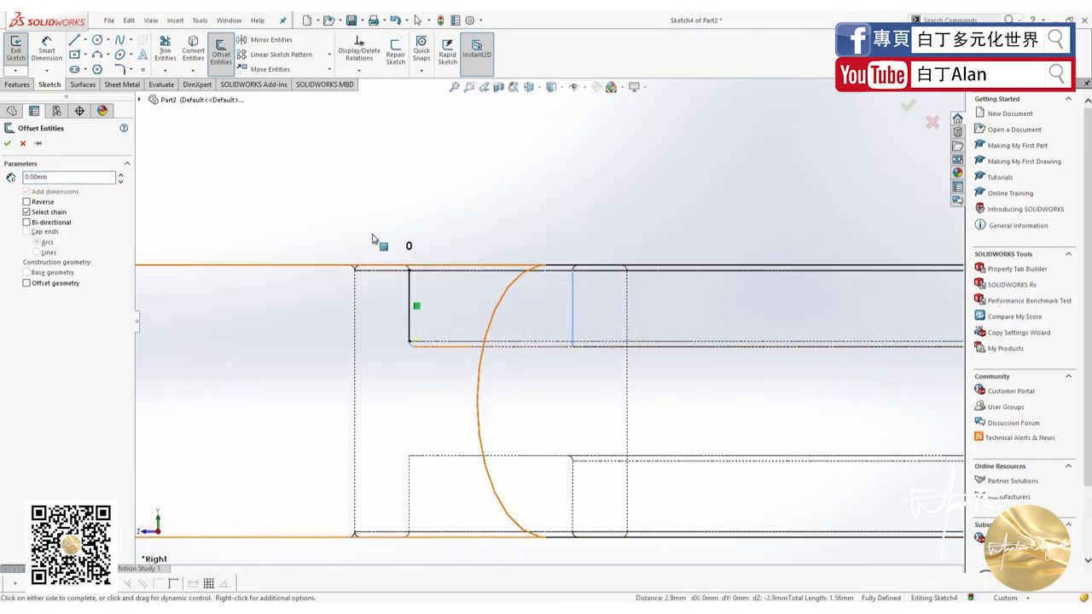
left_click(8, 145)
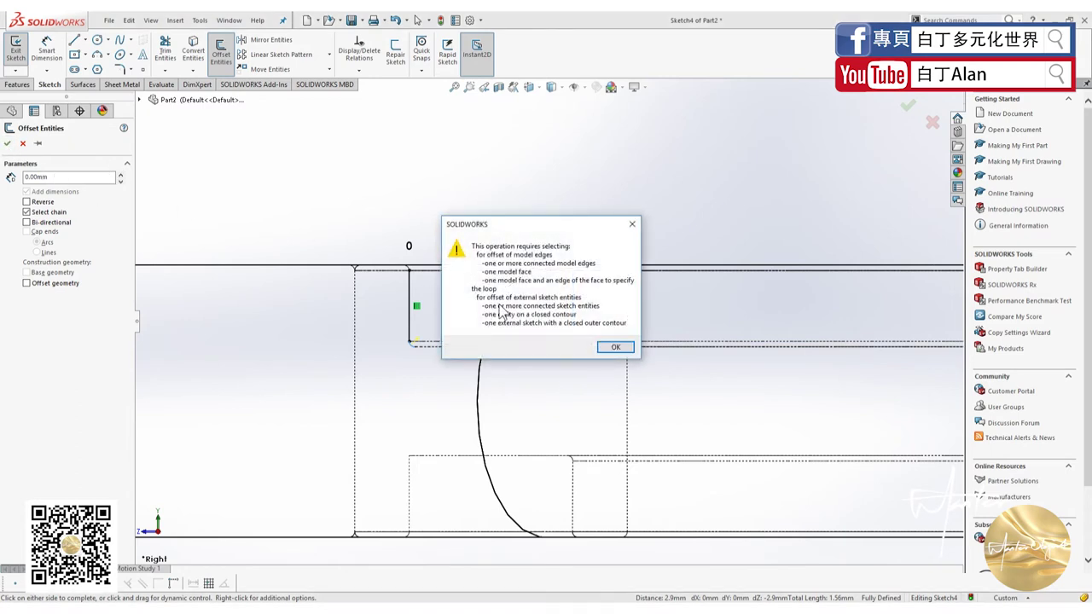
left_click(615, 347)
key("Escape")
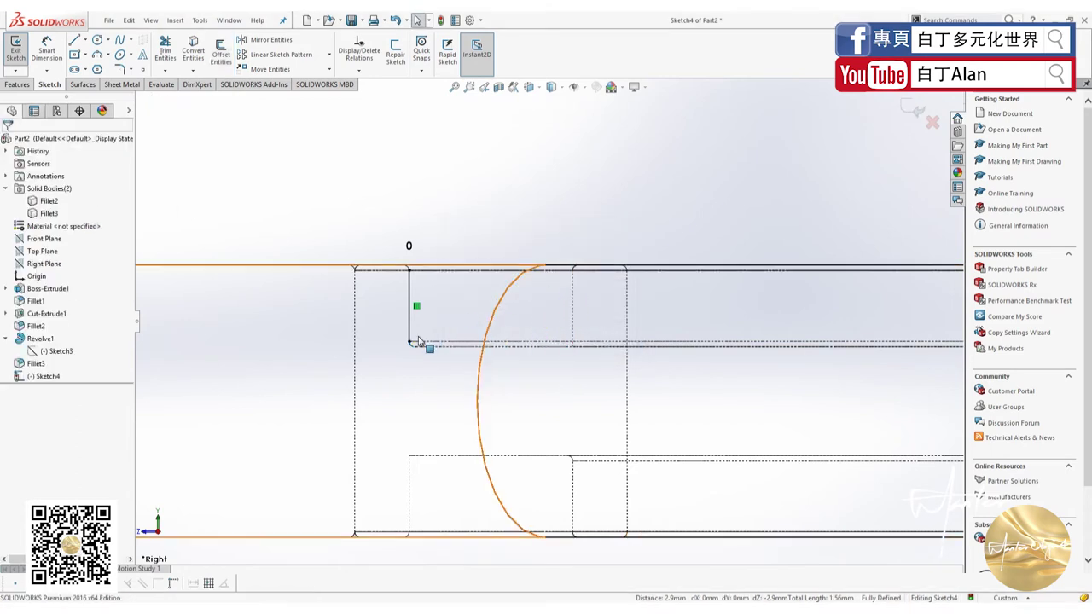
key("Escape")
key("l")
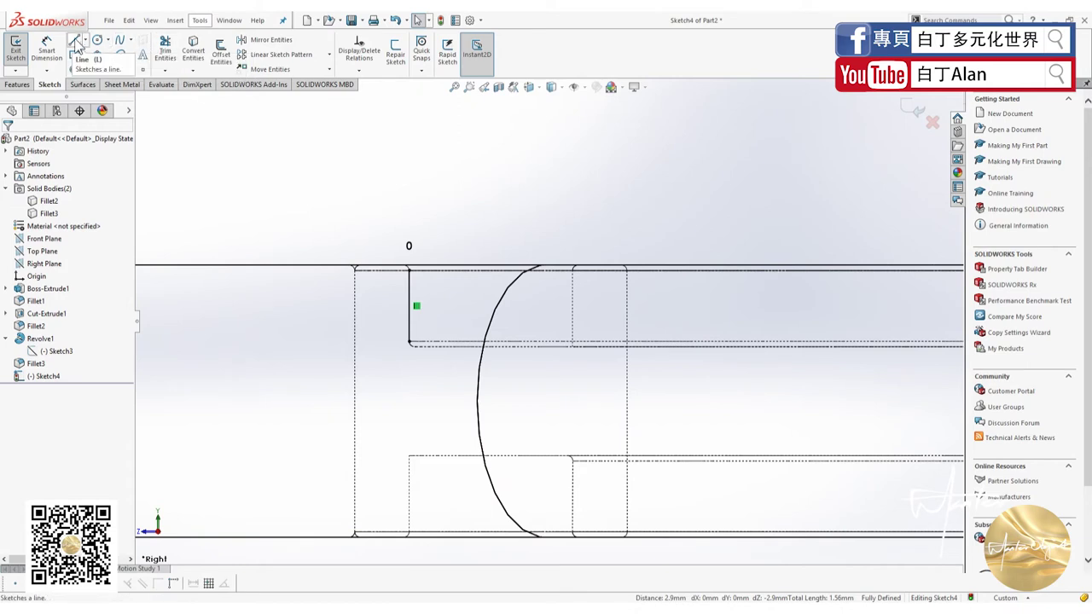
Draw the horizontal bottom line, remove the offset dimension and extend the left line to the top edge
left_click(409, 344)
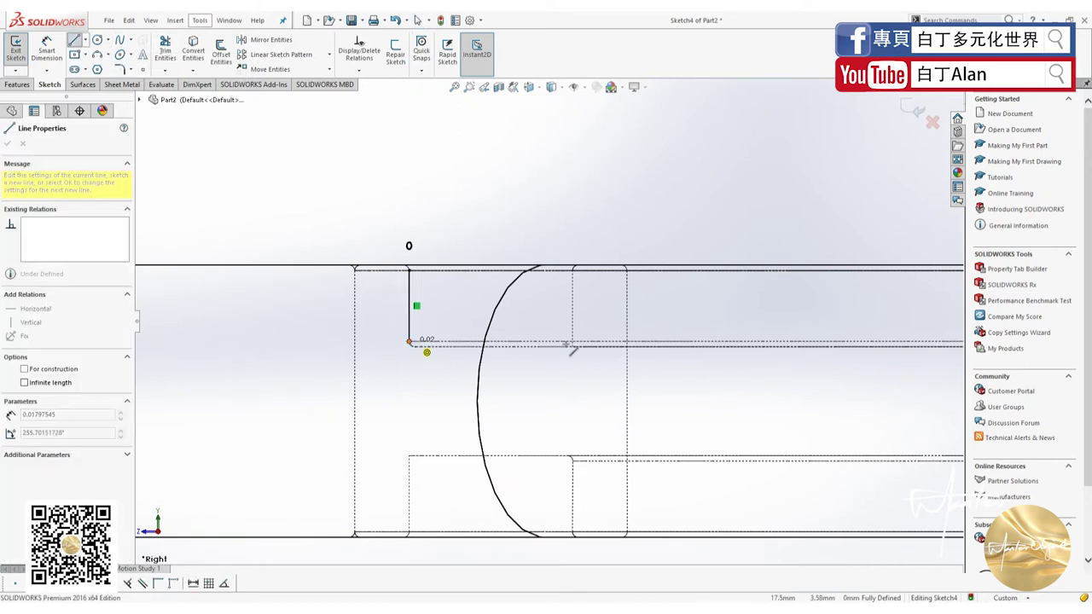
left_click(571, 342)
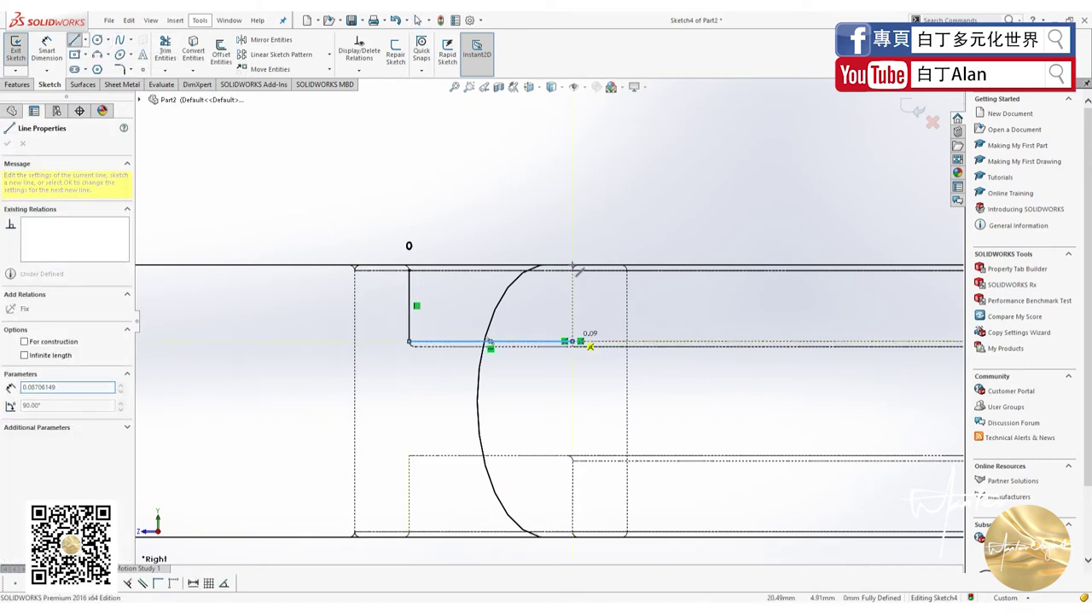
key("Escape")
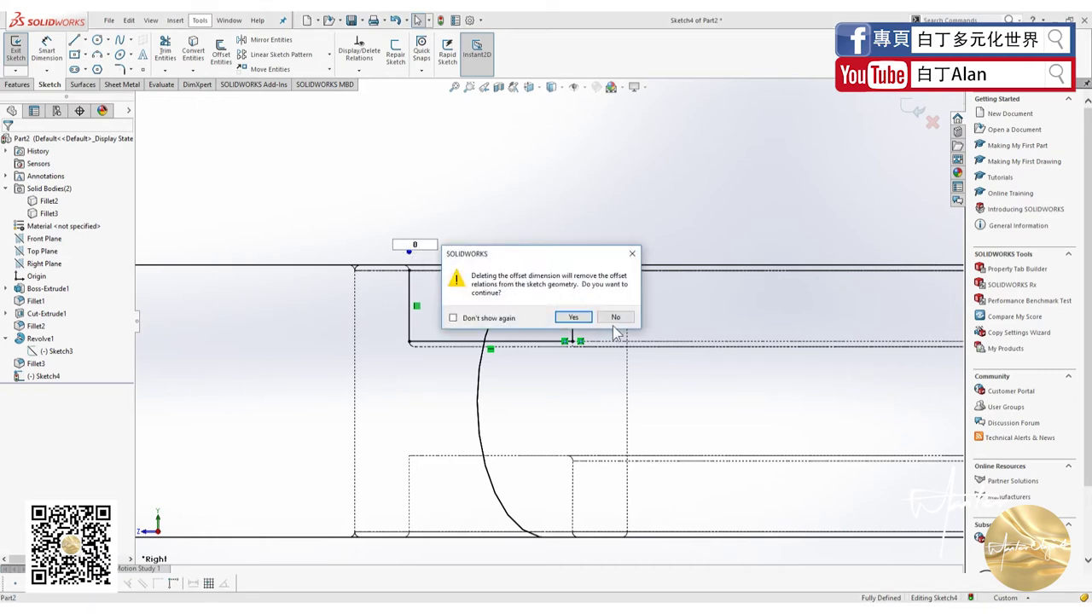
left_click(569, 317)
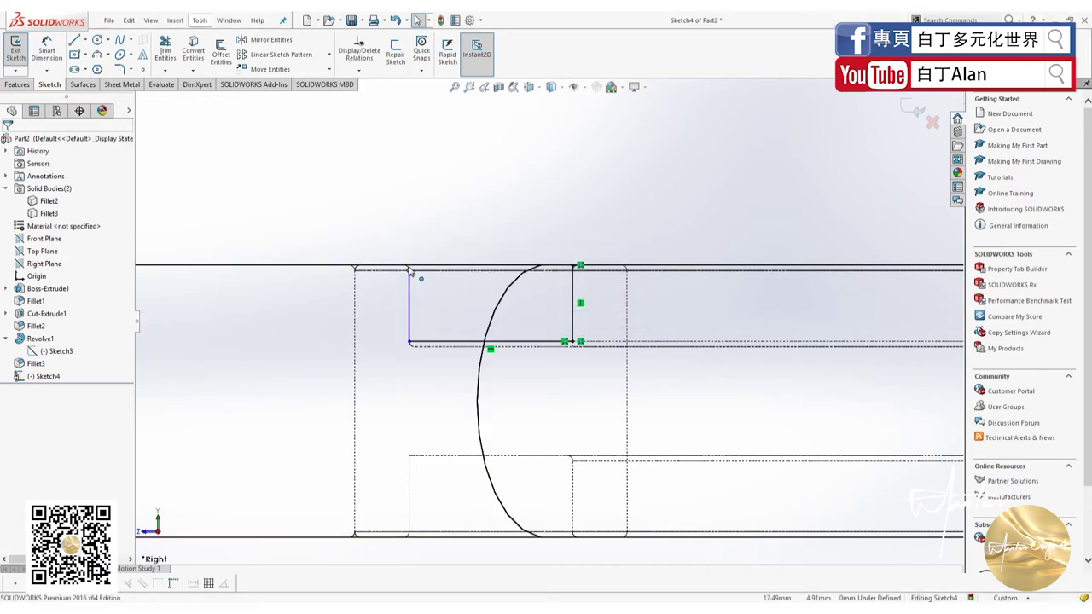
mouse_move(409, 268)
left_mouse_down()
mouse_move(413, 249)
mouse_move(409, 267)
left_mouse_up()
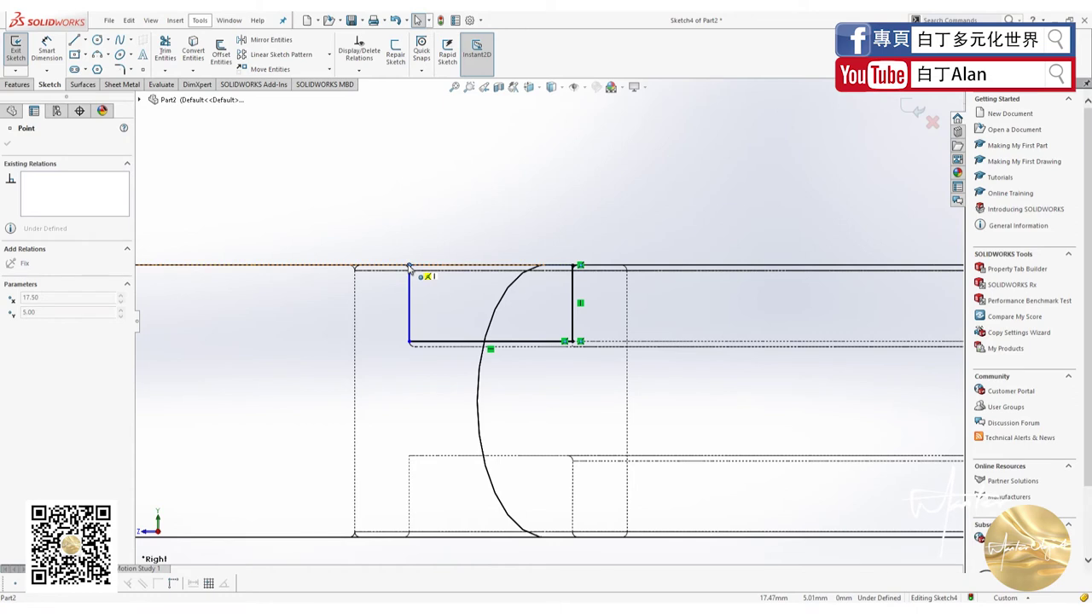
left_click(376, 229)
left_click_drag(373, 222, 607, 388)
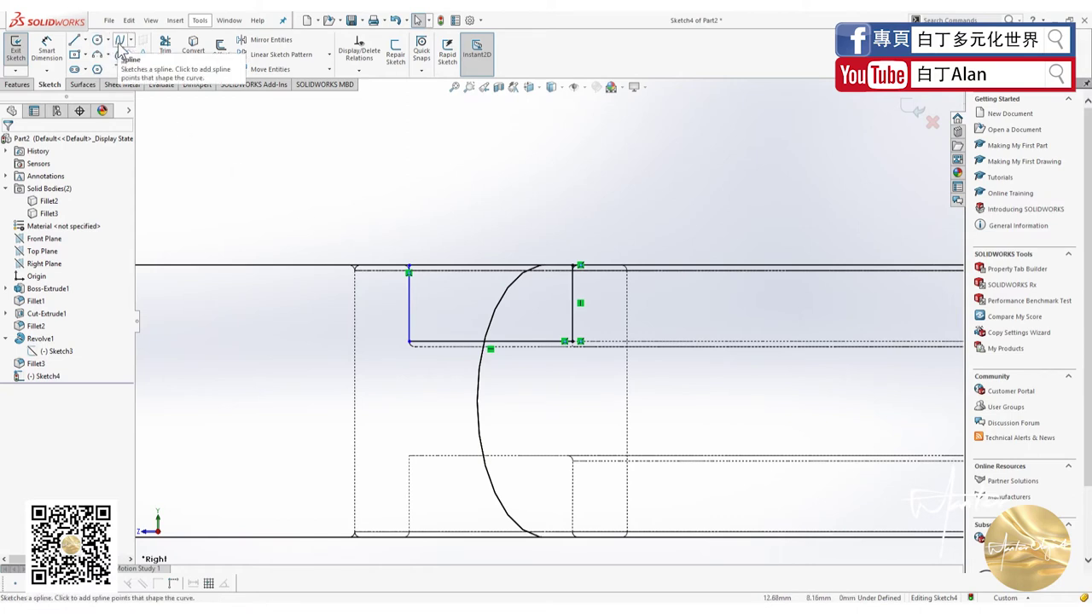
Add a shallow 3 Point Arc across the top of the profile
left_click(95, 65)
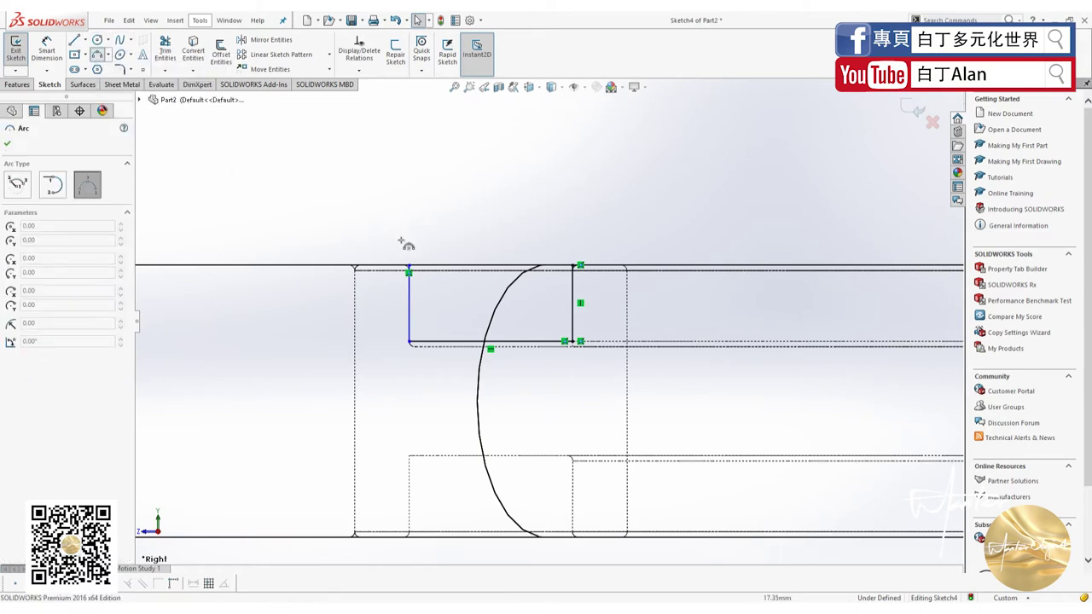
left_click(580, 265)
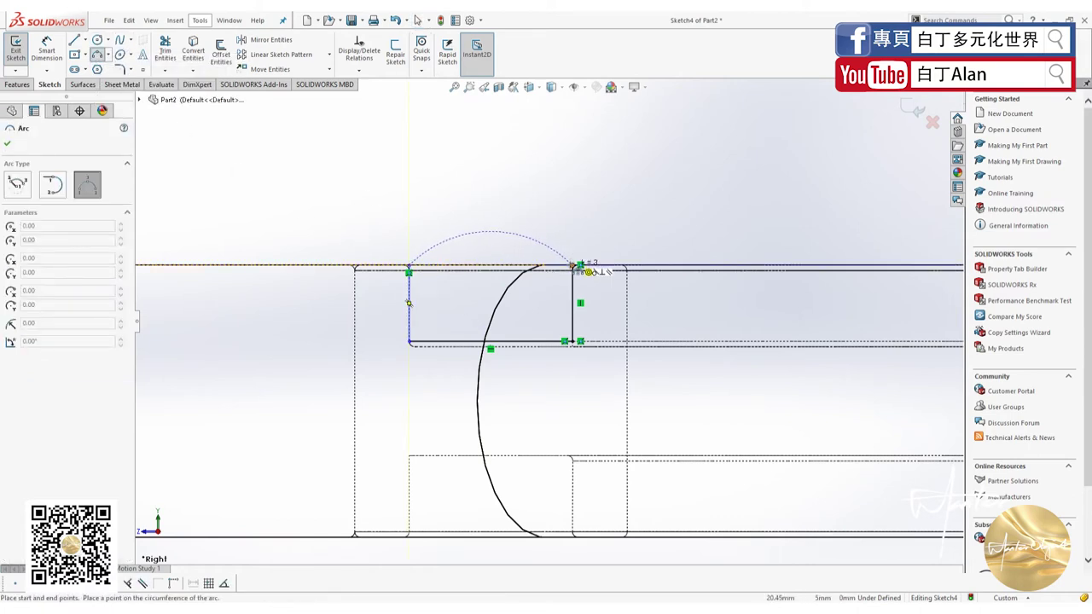
left_click(495, 260)
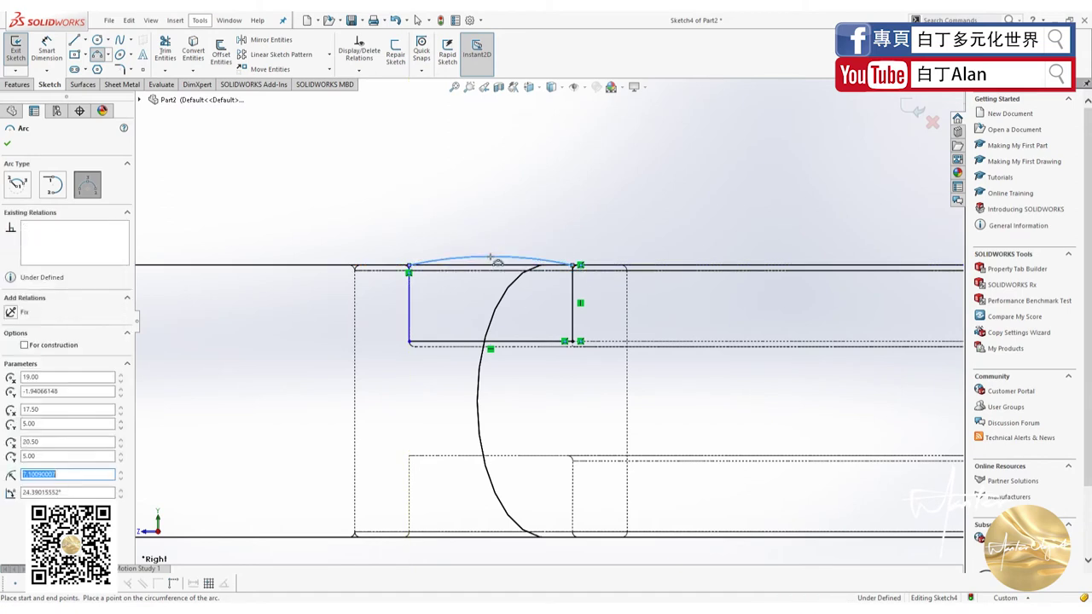
key("Escape")
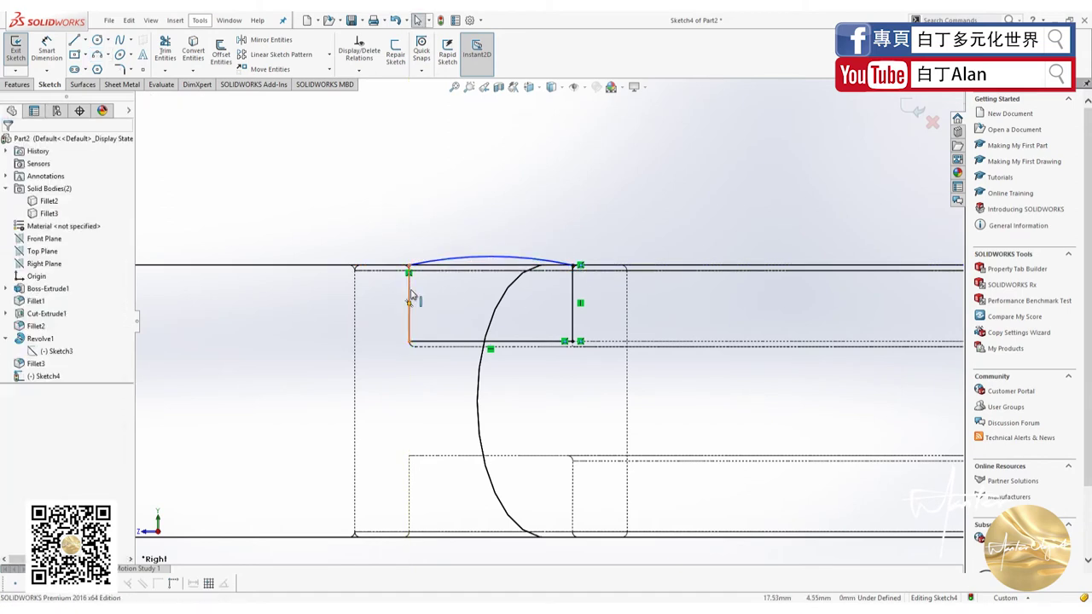
Draw a horizontal centerline and a vertical centerline through the profile
left_click(84, 40)
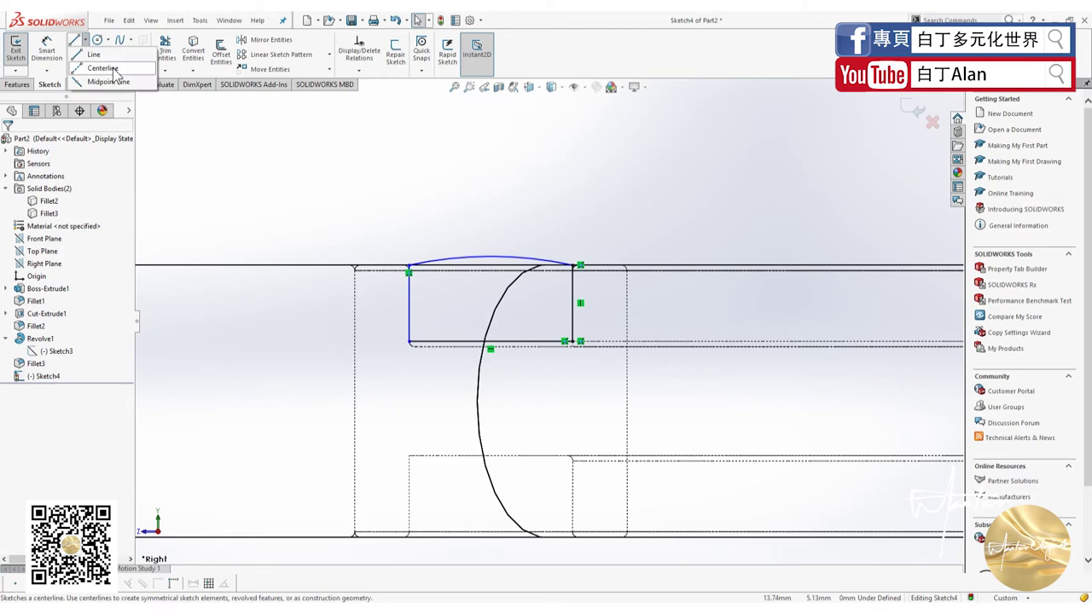
left_click(101, 67)
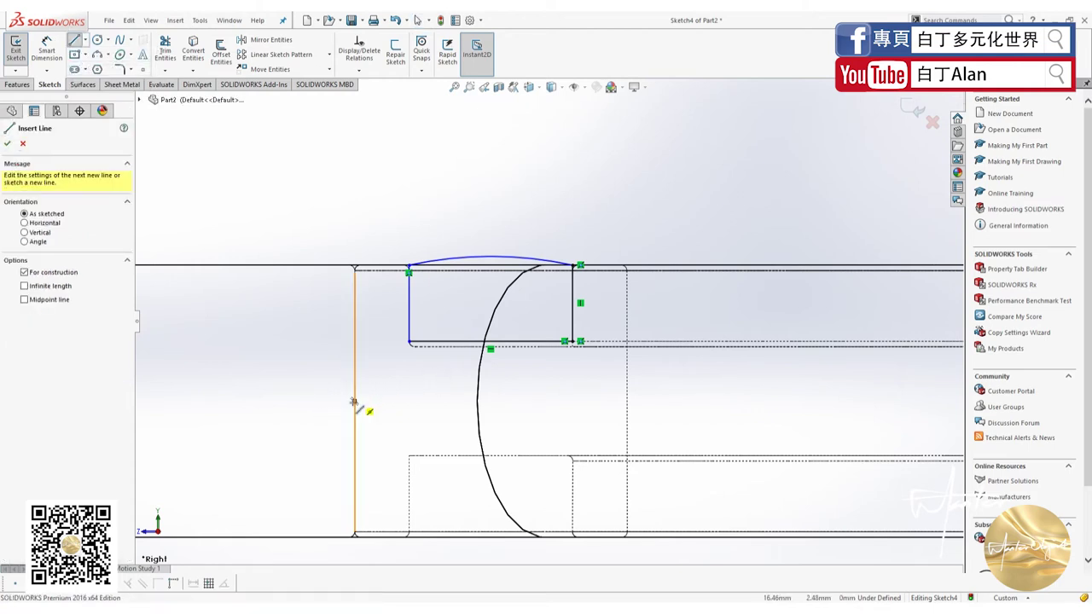
left_click(354, 401)
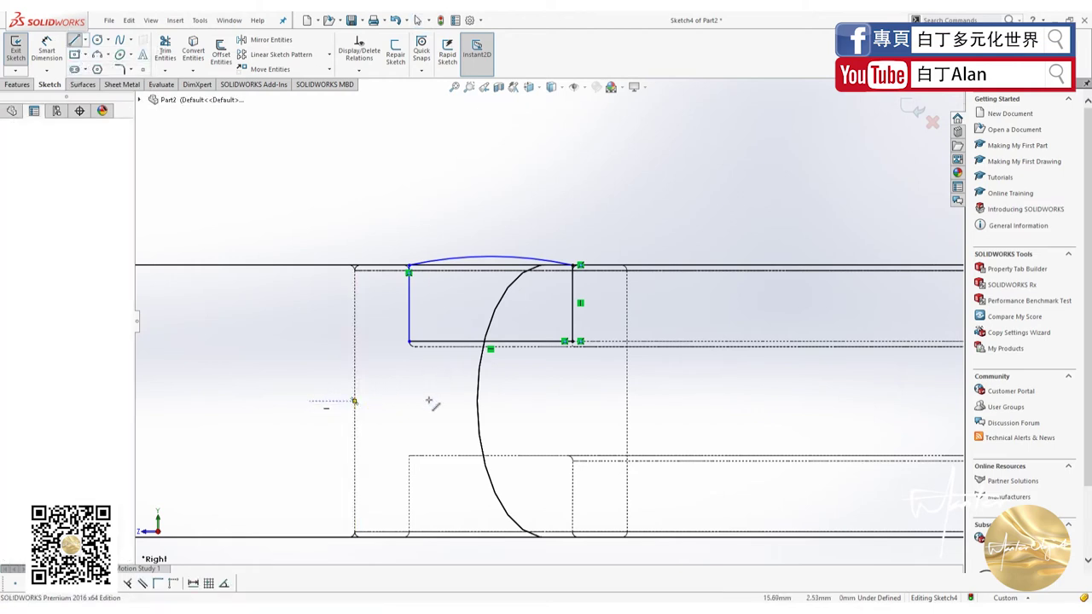
left_click(665, 400)
key("Escape")
scroll(661, 278, "up", 3)
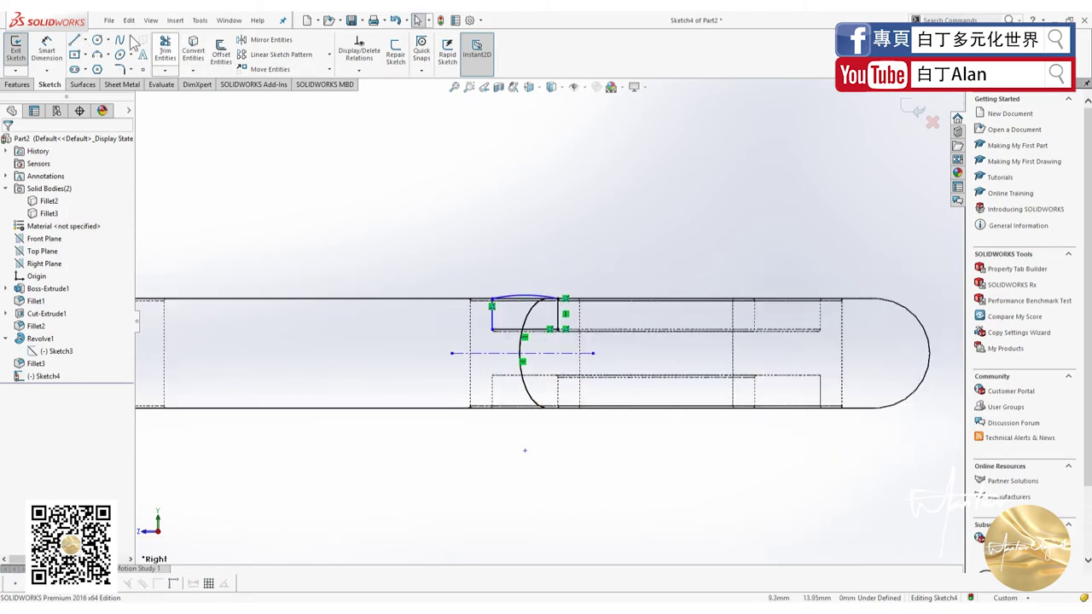
left_click(84, 40)
left_click(100, 65)
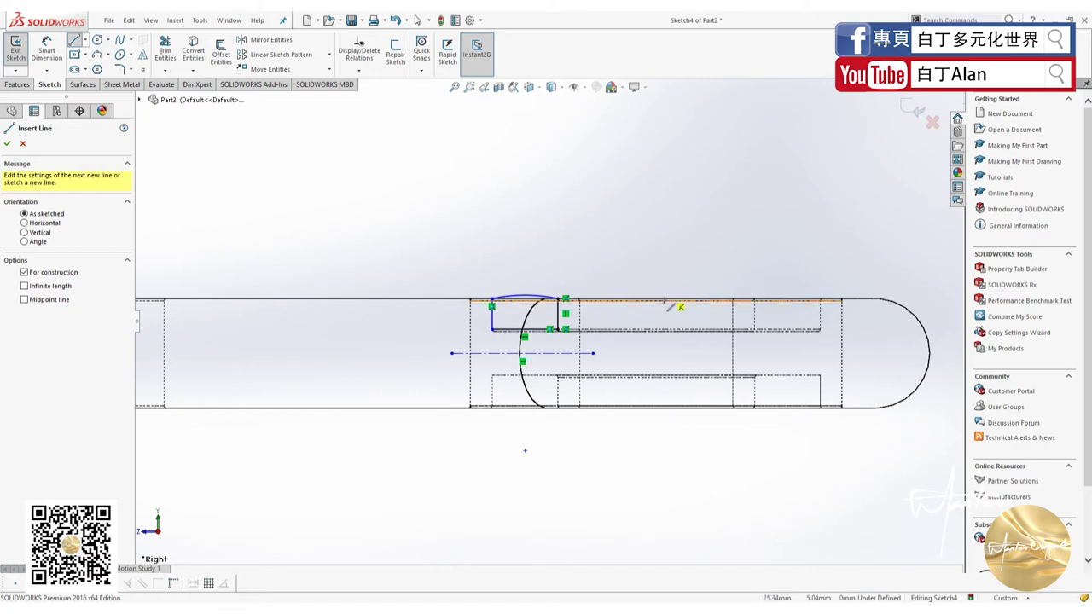
left_click(655, 301)
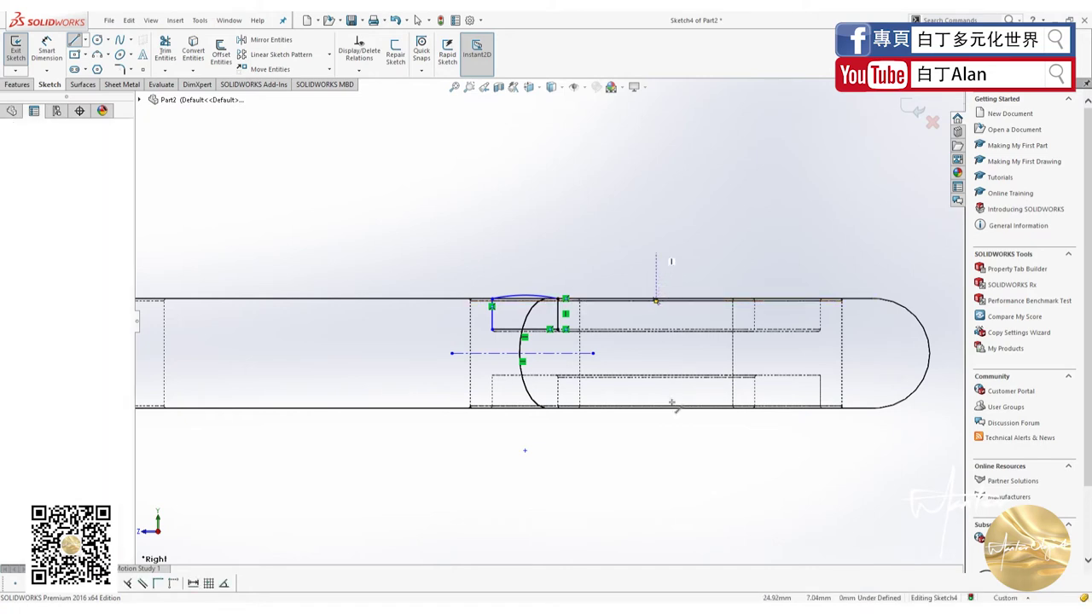
left_click(656, 441)
key("Escape")
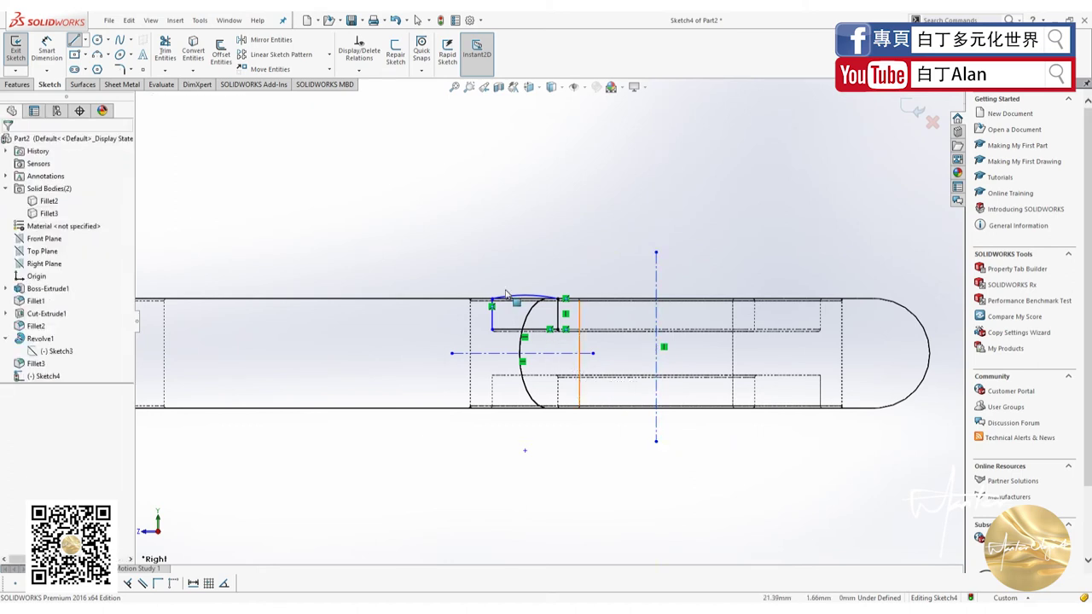
Mirror the arc and three lines about the horizontal centerline
left_click_drag(463, 254, 587, 357)
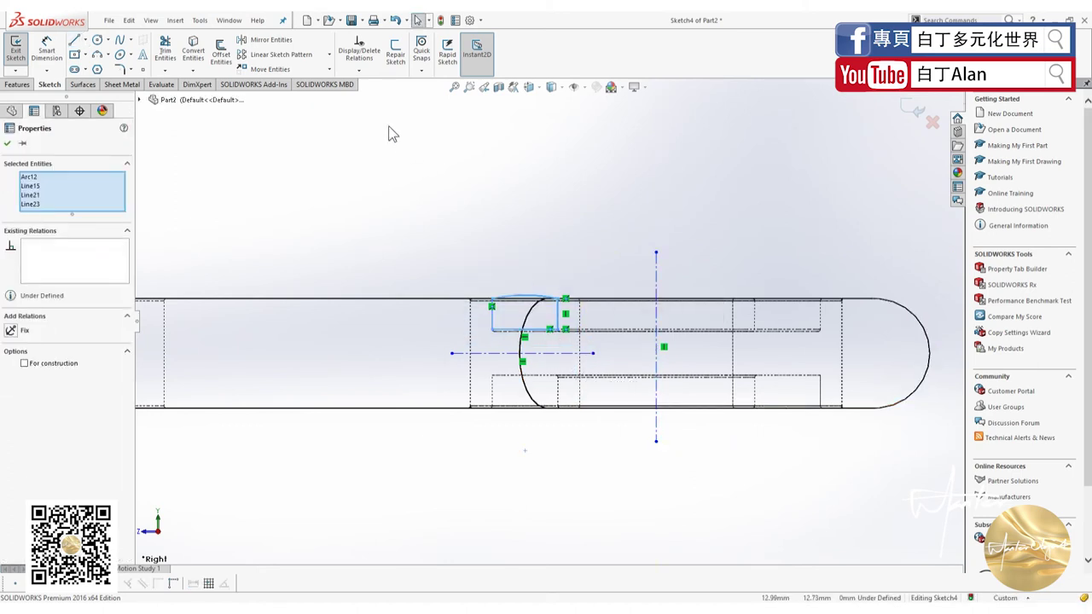
left_click(255, 54)
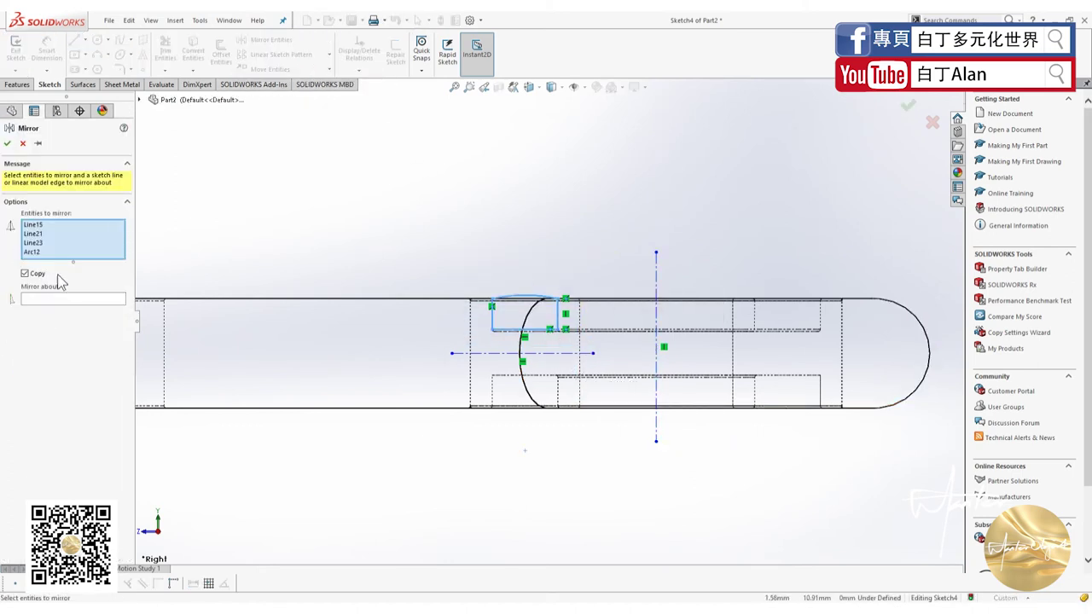
left_click(492, 353)
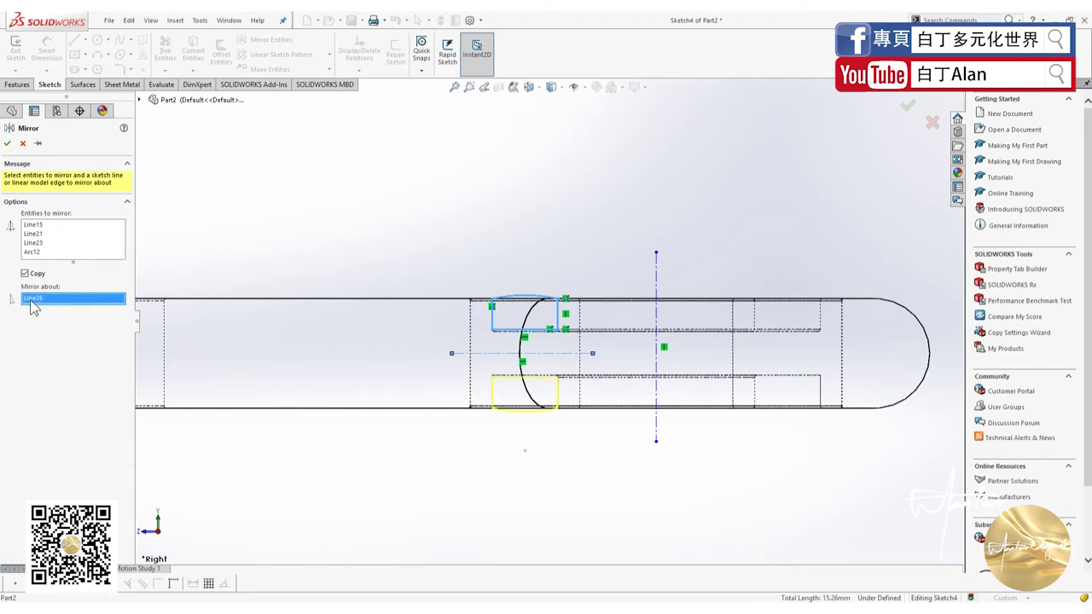
left_click(7, 143)
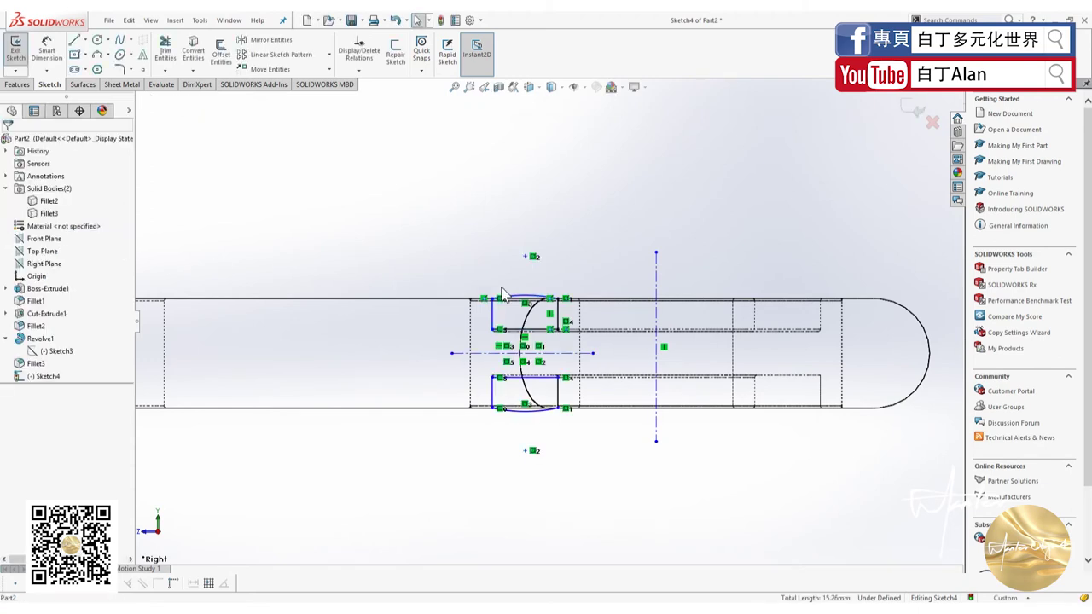
left_click(17, 84)
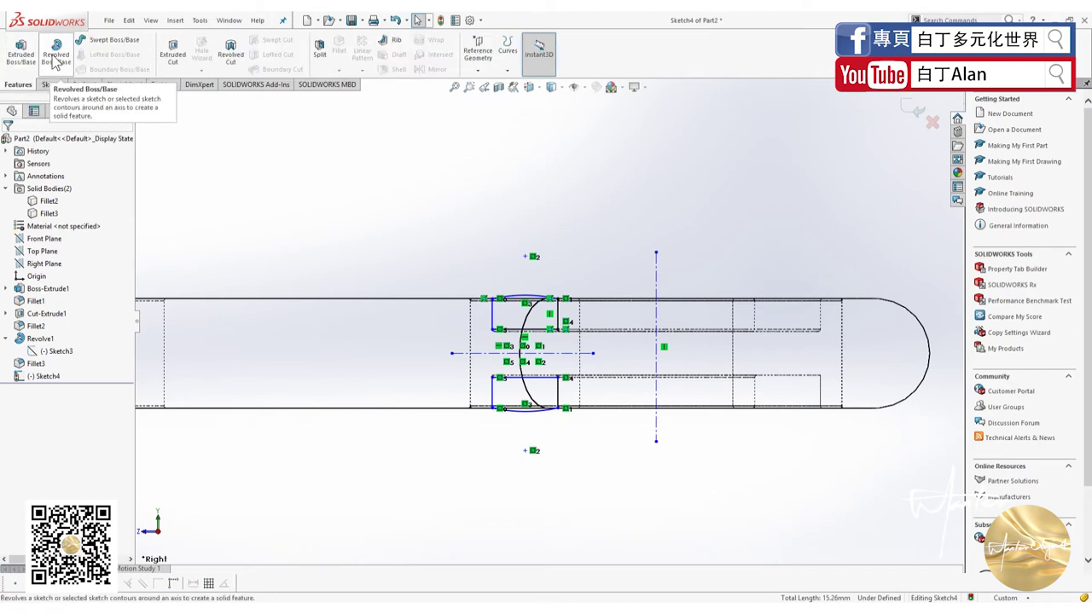
Revolve Sketch4's two profiles 360° about the vertical centerline as separate, unmerged ring bodies
left_click(55, 54)
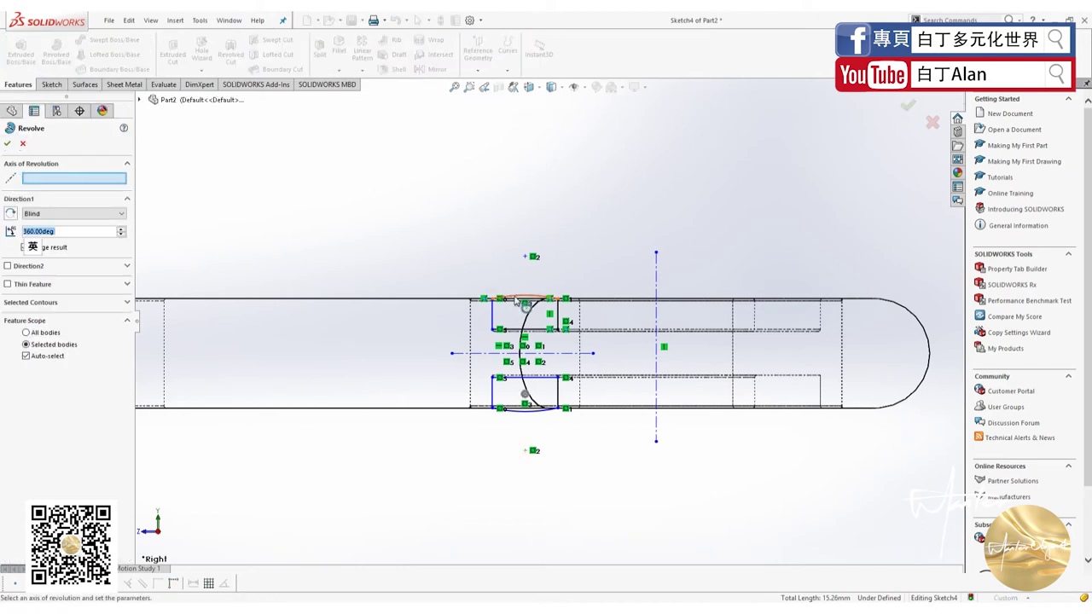
left_click(656, 277)
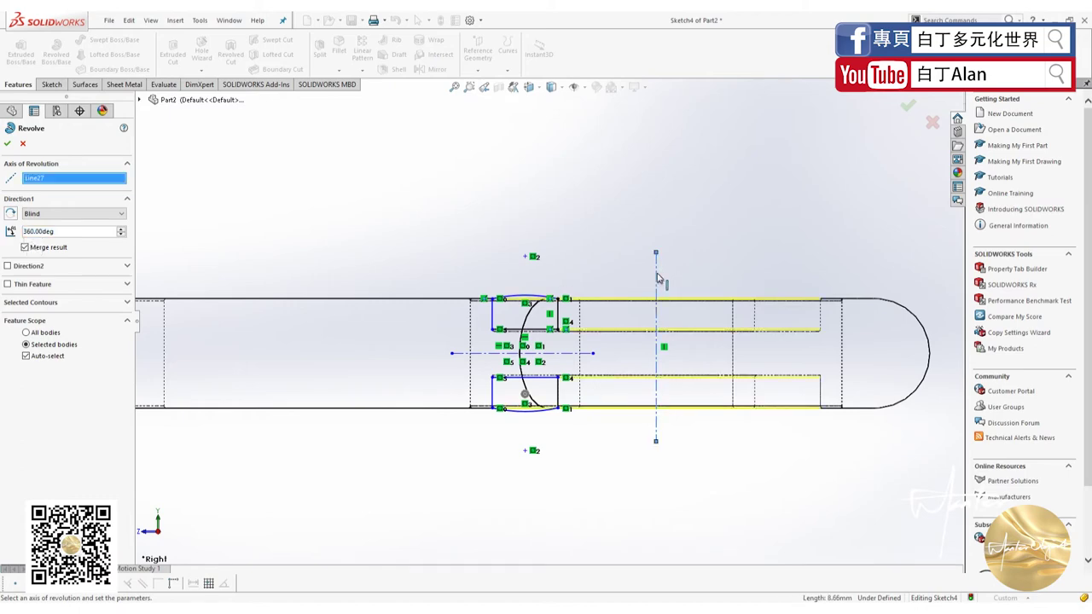
left_click(551, 87)
left_click(587, 135)
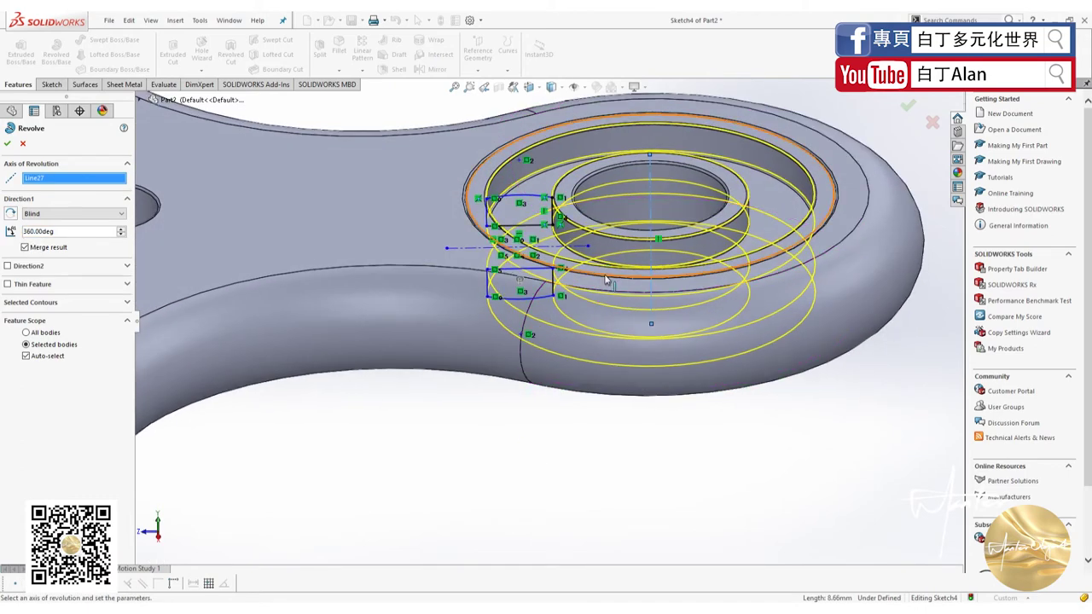
left_click(56, 251)
left_click(7, 144)
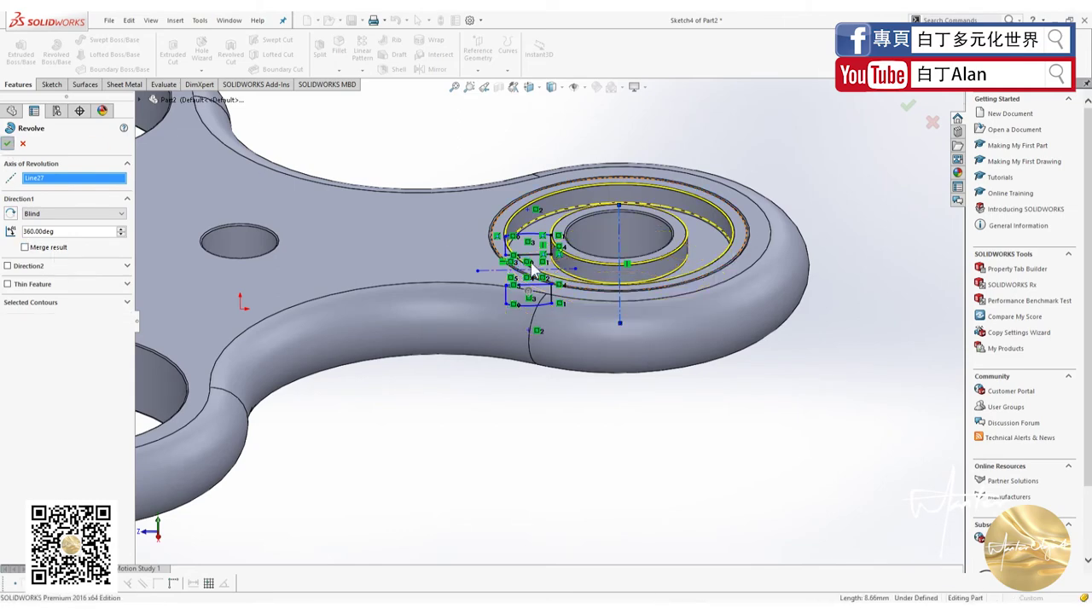
middle_click_drag(585, 315, 592, 241)
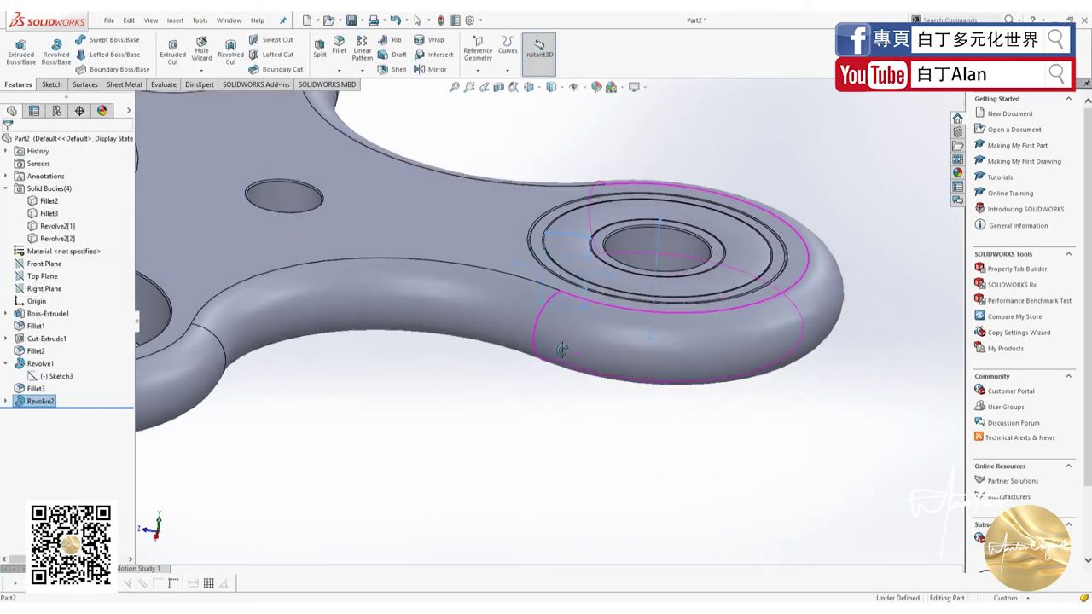
scroll(682, 213, "down", 3)
scroll(360, 156, "down", 3)
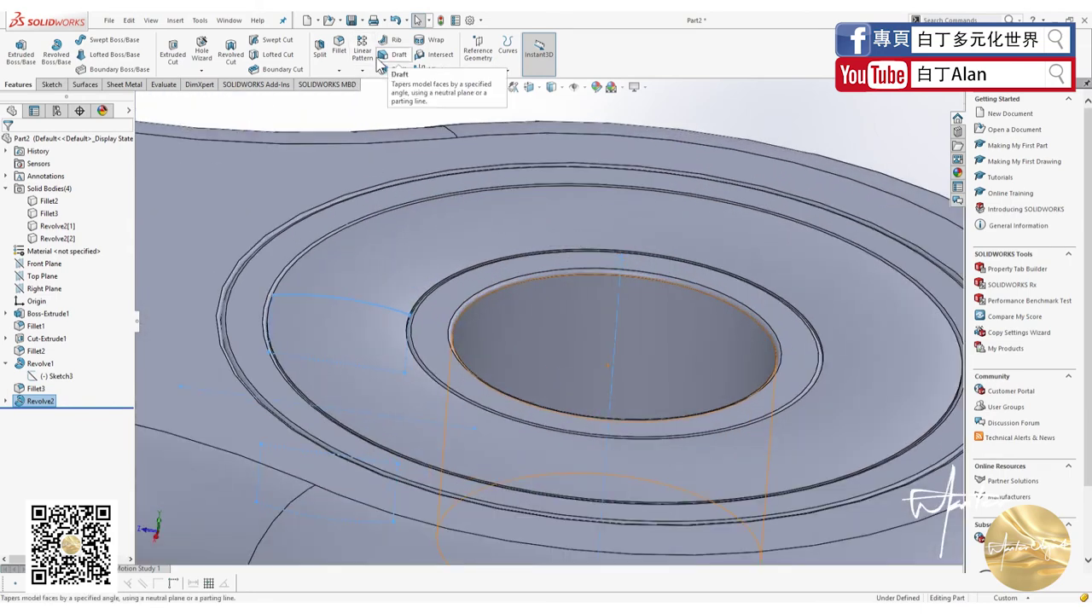
Fillet the outer and inner edges of the first ring at 0.1 mm (Fillet4)
left_click(339, 47)
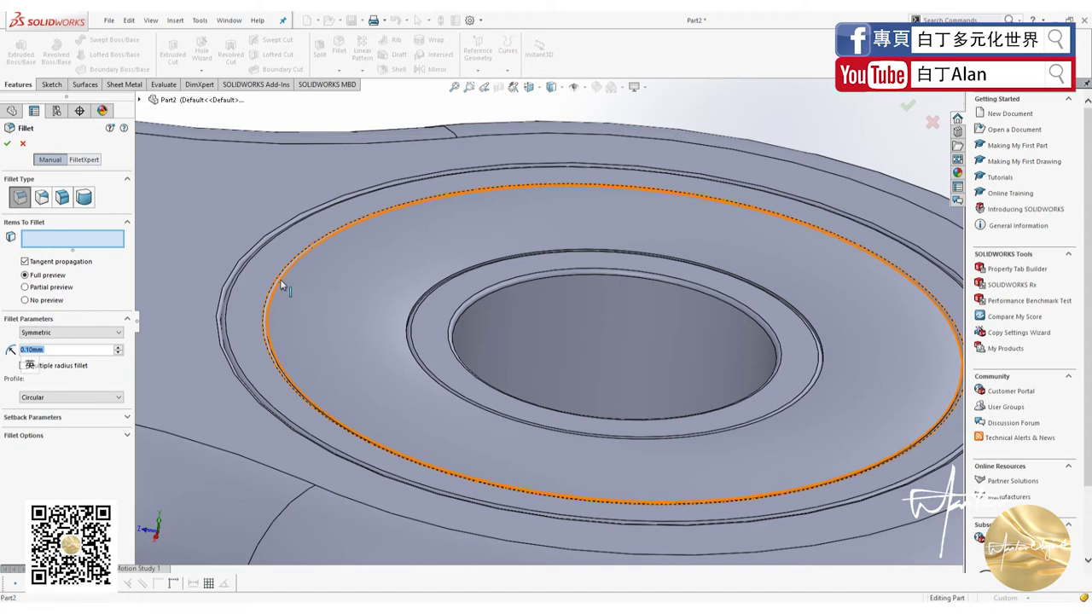
left_click(279, 279)
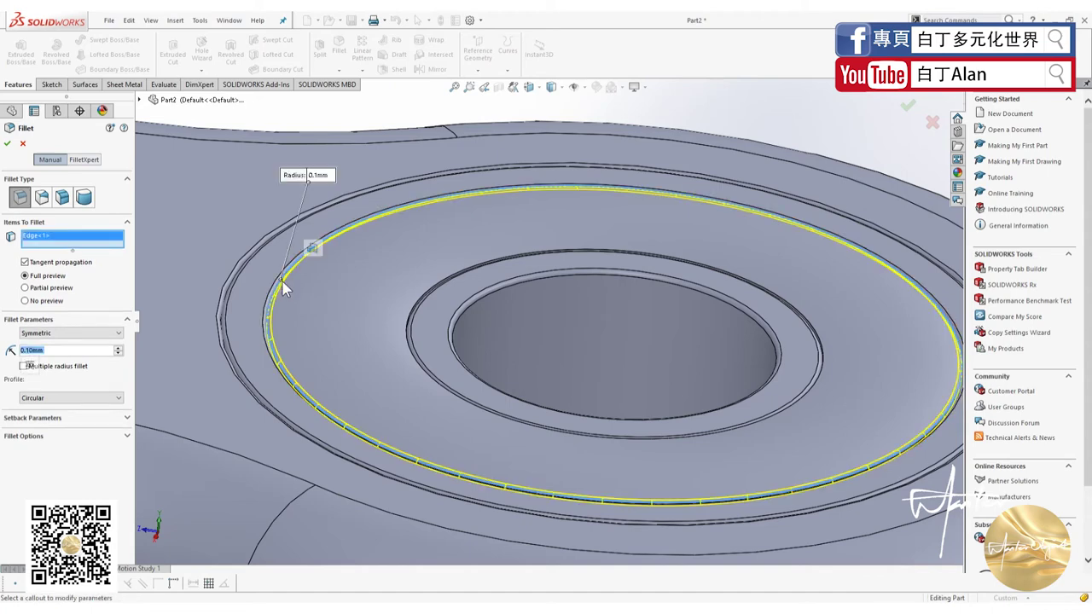
left_click(421, 300)
middle_click_drag(444, 373, 433, 474)
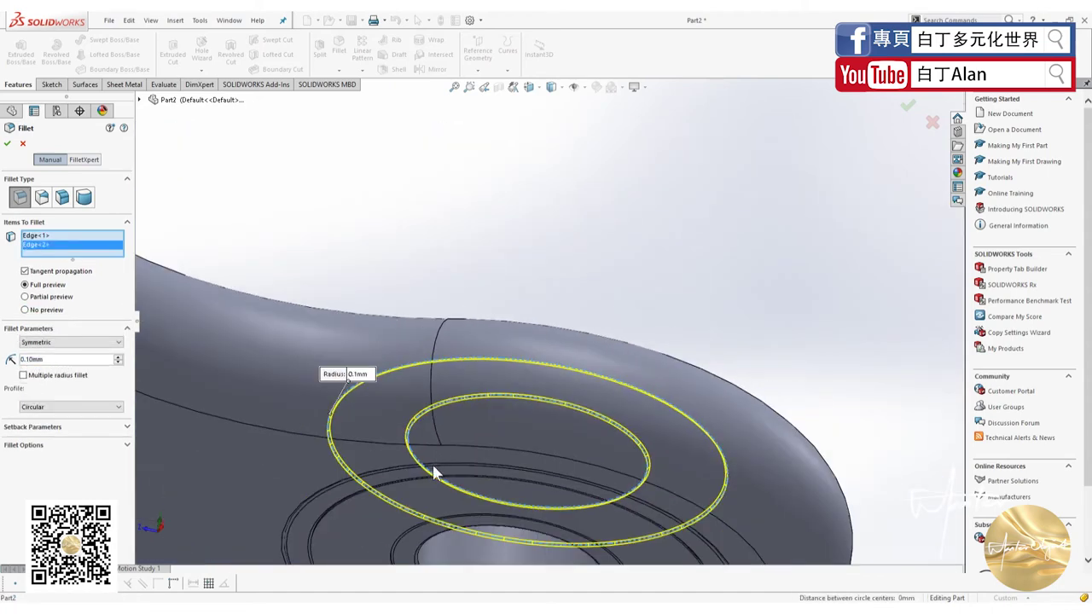
scroll(401, 503, "down", 2)
scroll(355, 528, "down", 2)
scroll(319, 516, "down", 2)
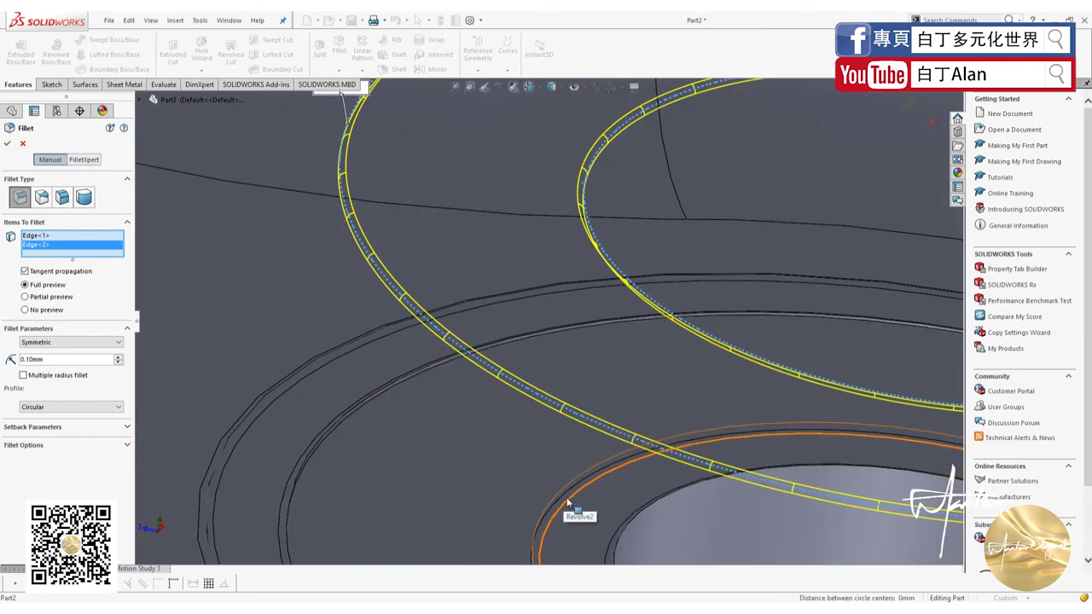
middle_click_drag(568, 503, 574, 437)
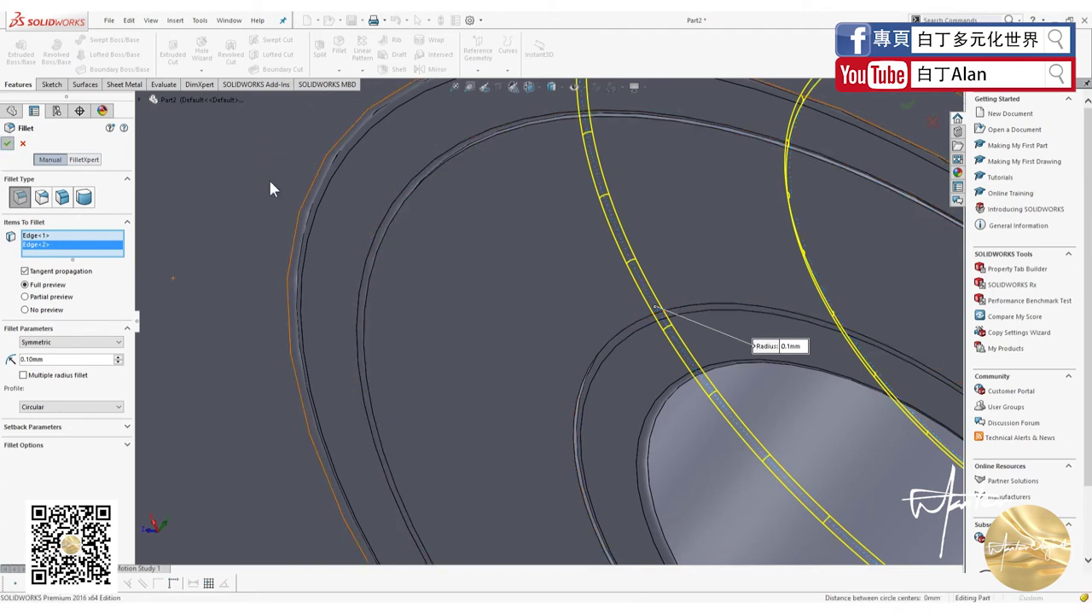
key("Return")
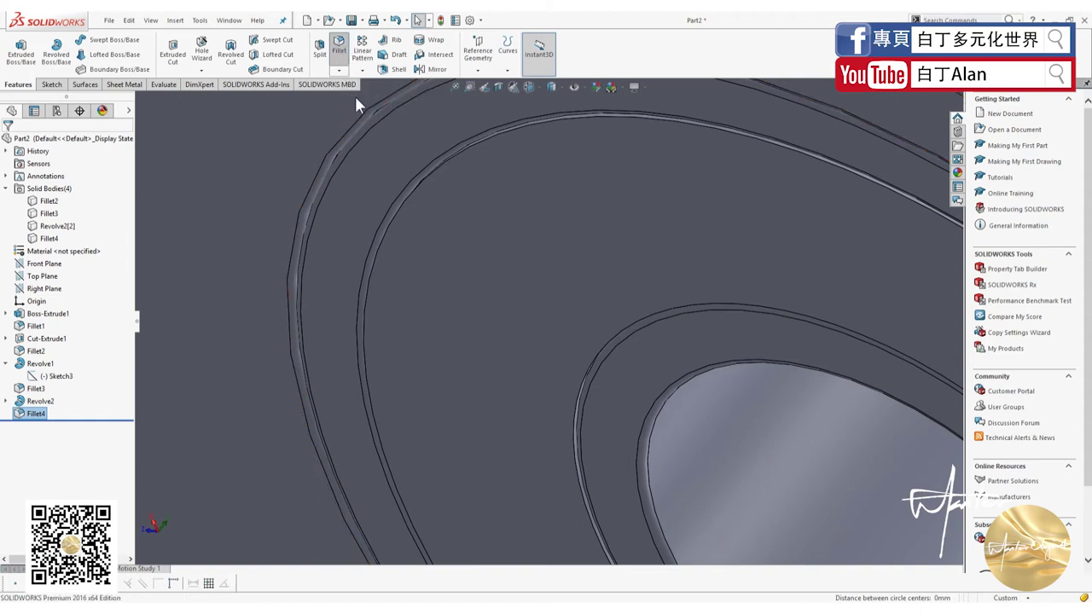
Fillet the remaining two ring edges at 0.1 mm (Fillet5)
key("Return")
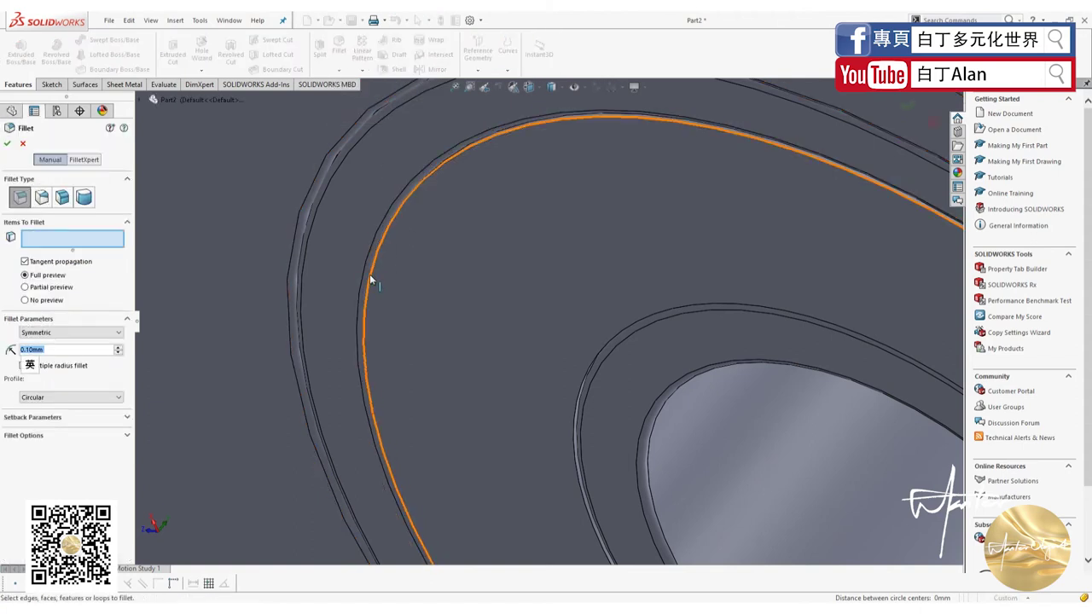
left_click(369, 287)
left_click(582, 373)
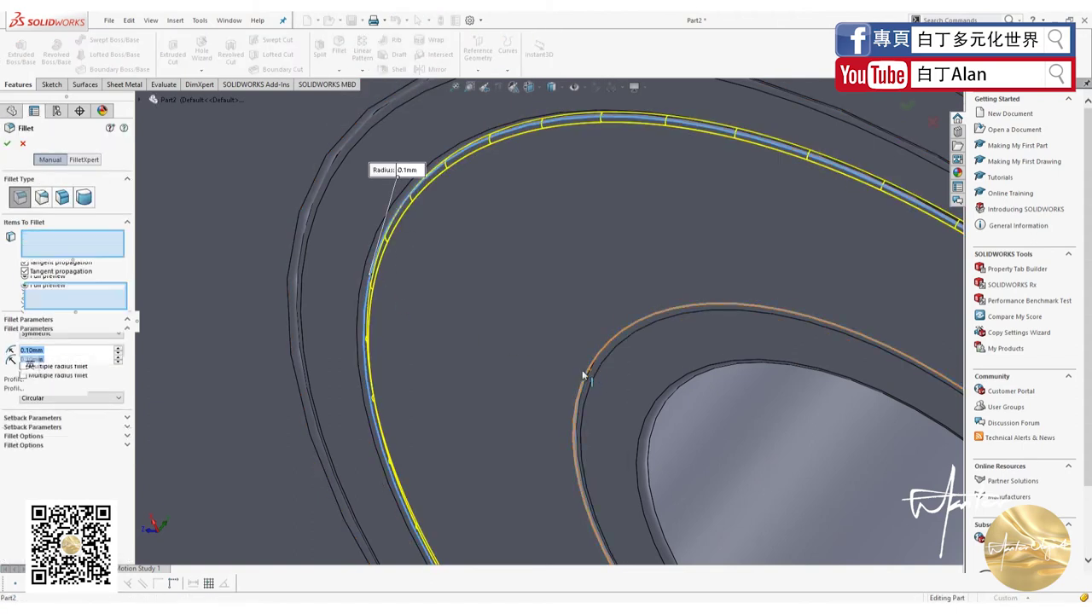
left_click(7, 143)
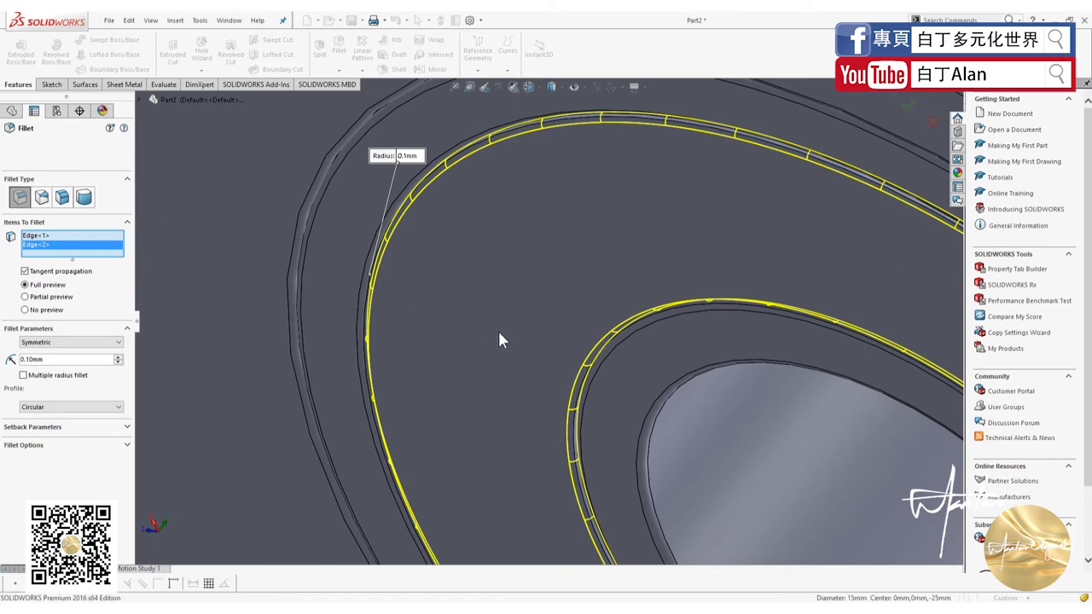
scroll(499, 334, "up", 2)
scroll(501, 338, "up", 3)
Orbit around the spinner to review the filleted rings, then open the Linear Pattern dropdown
scroll(501, 338, "up", 3)
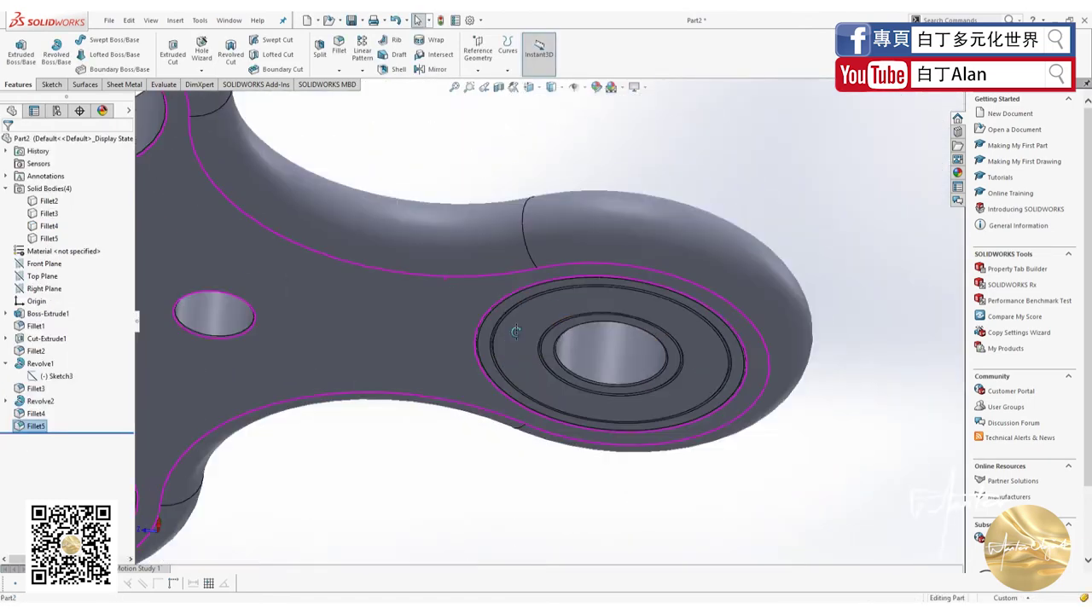
scroll(488, 372, "up", 2)
mouse_move(487, 373)
middle_mouse_down()
mouse_move(504, 427)
mouse_move(459, 393)
mouse_move(511, 350)
middle_mouse_up()
scroll(561, 304, "down", 3)
scroll(596, 317, "down", 2)
scroll(596, 317, "up", 3)
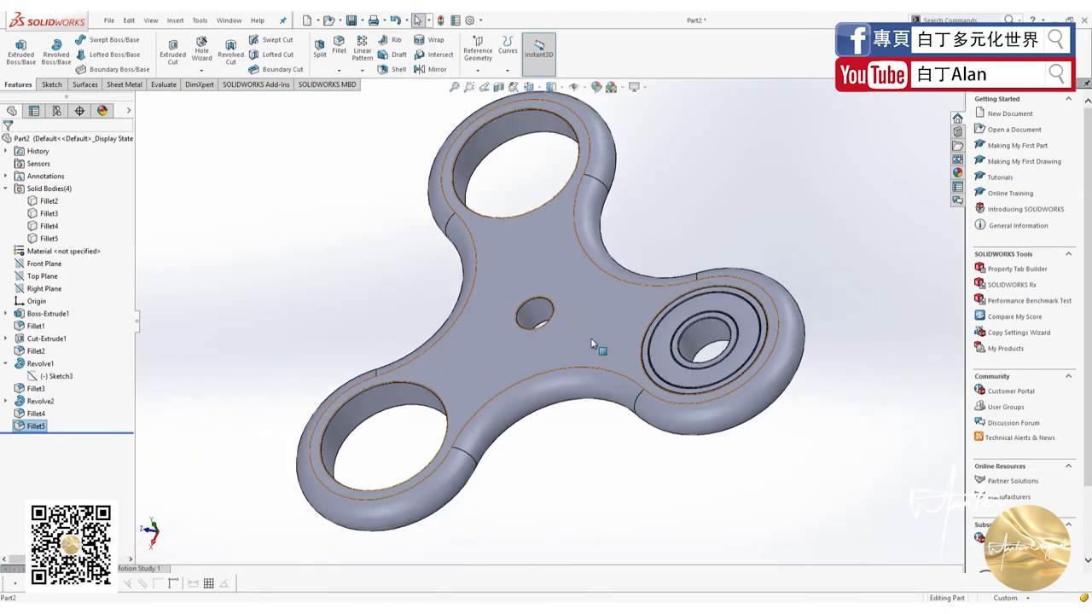
middle_click_drag(597, 317, 612, 383)
scroll(659, 340, "down", 3)
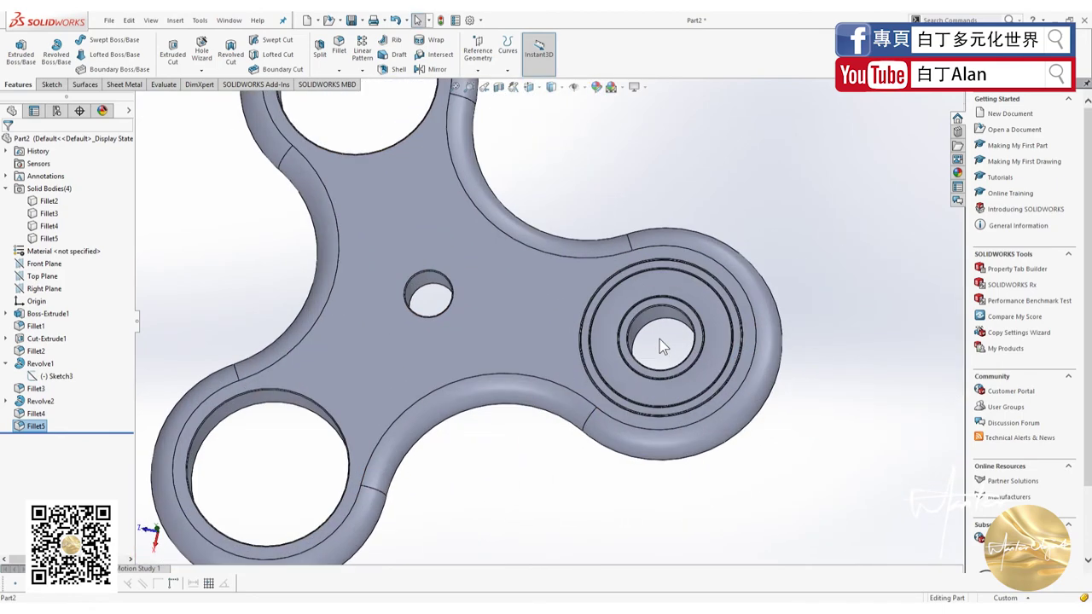
scroll(659, 339, "up", 4)
scroll(584, 332, "down", 1)
scroll(584, 332, "down", 3)
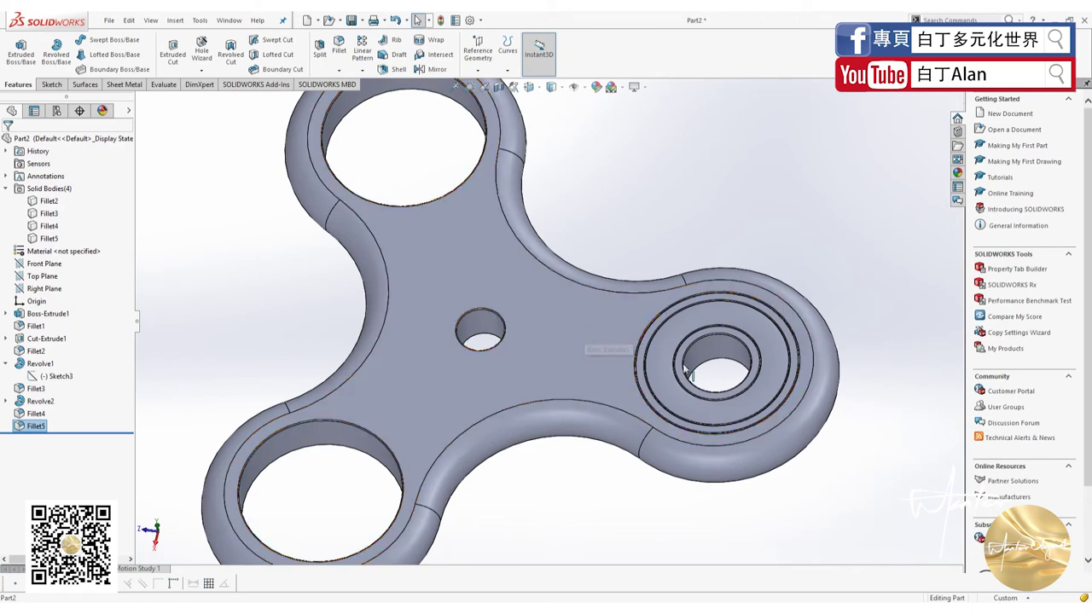
left_click(255, 251)
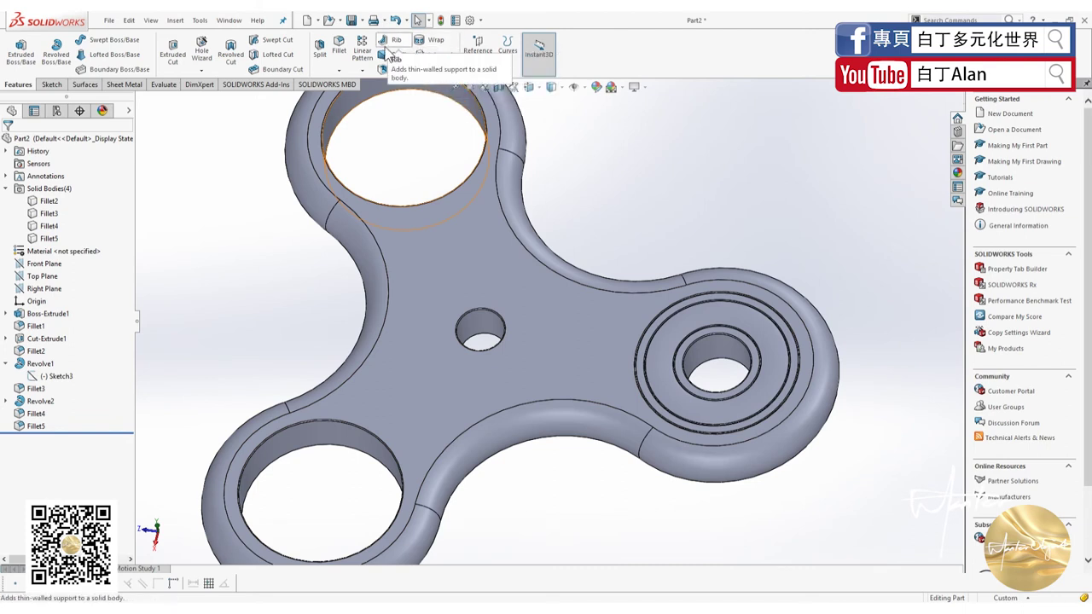
left_click(362, 74)
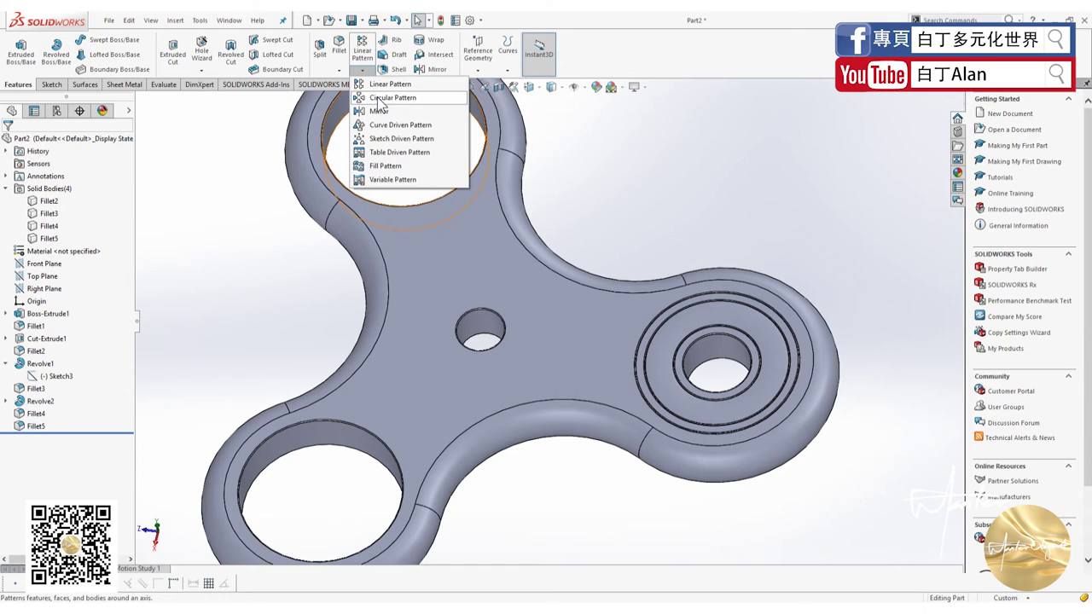
Circular-pattern the three bearing ring bodies into 3 instances about the centre hole axis
left_click(380, 99)
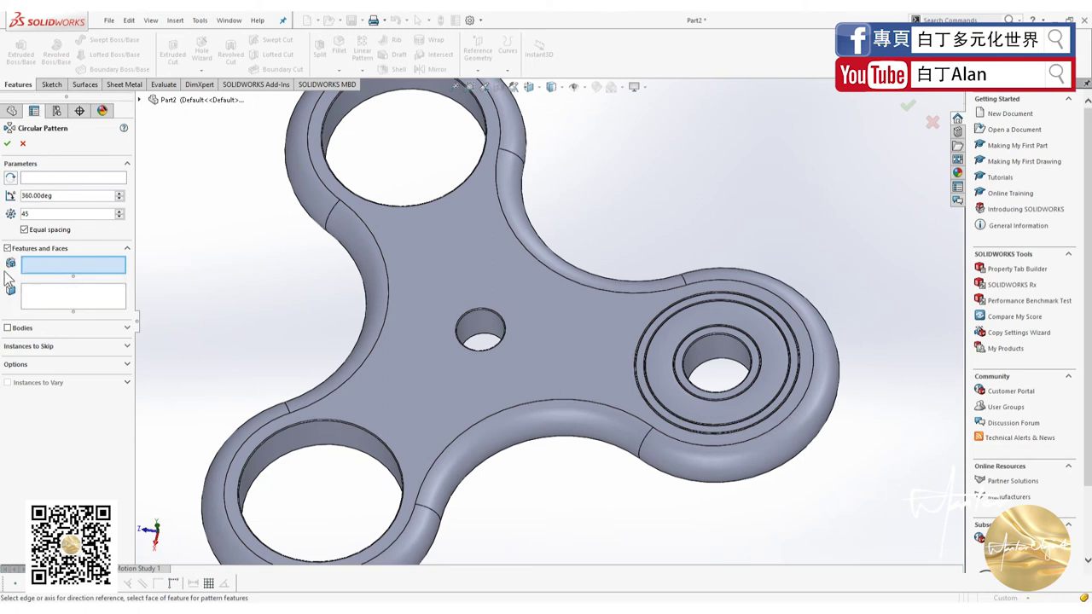
left_click(8, 329)
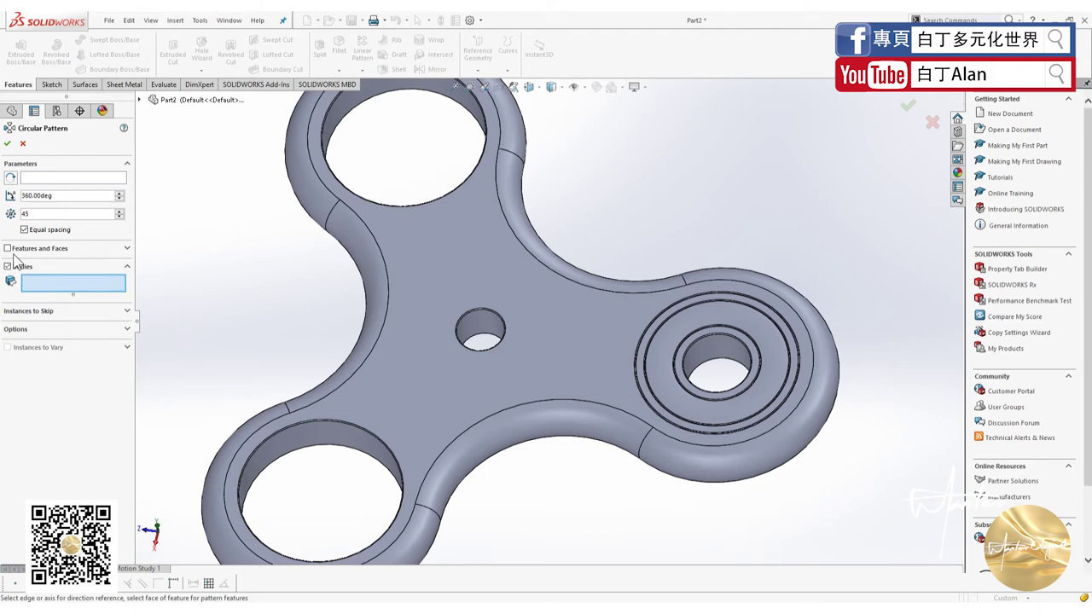
left_click(696, 350)
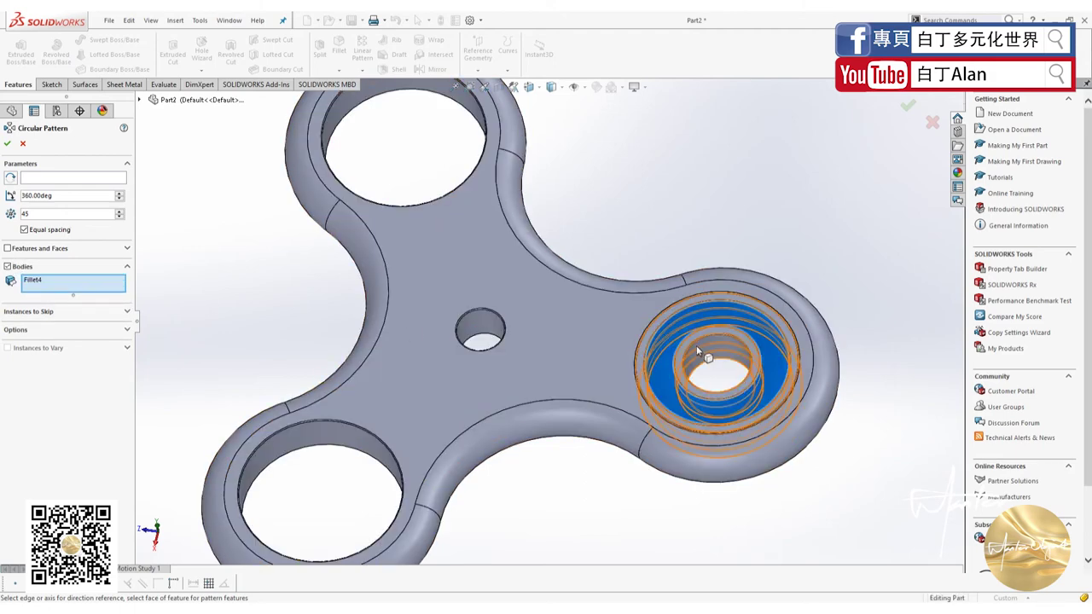
left_click(698, 346)
mouse_move(697, 346)
middle_mouse_down()
mouse_move(677, 260)
mouse_move(673, 306)
middle_mouse_up()
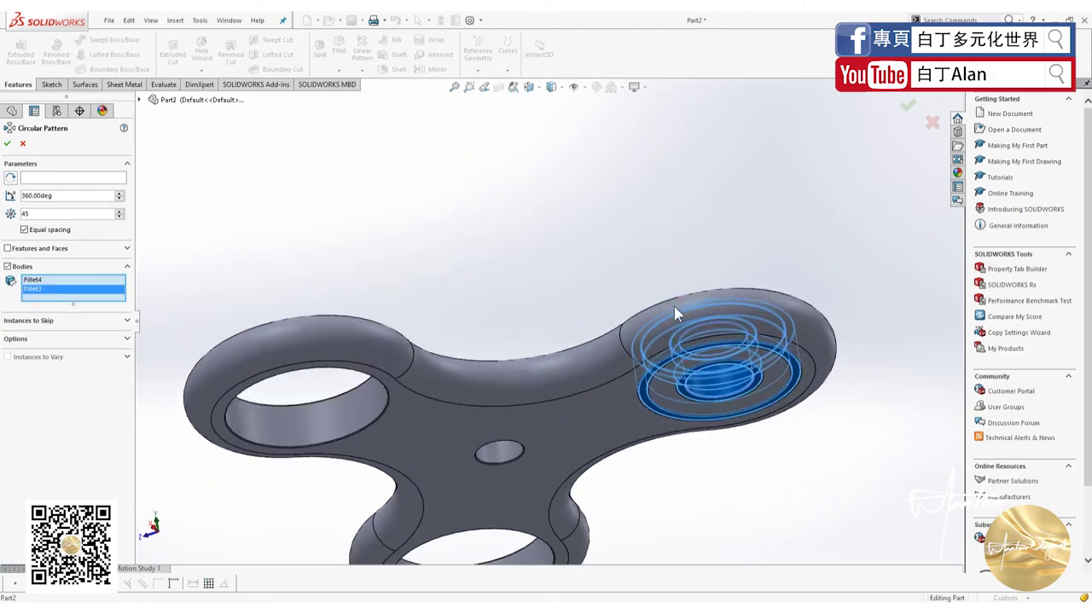
left_click(656, 388)
scroll(599, 350, "down", 3)
scroll(585, 350, "up", 2)
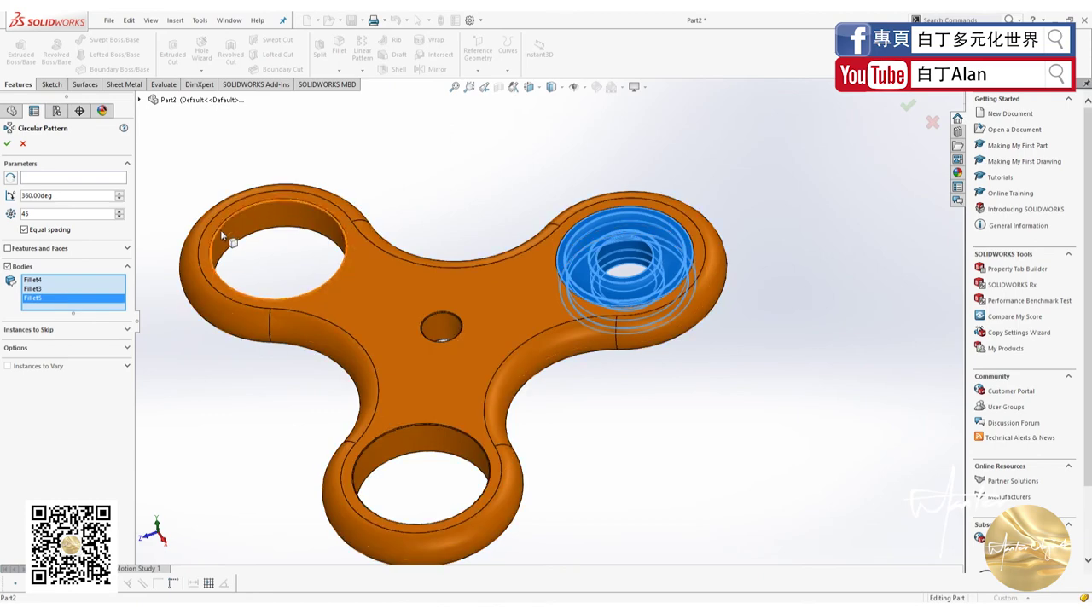
double_click(35, 213)
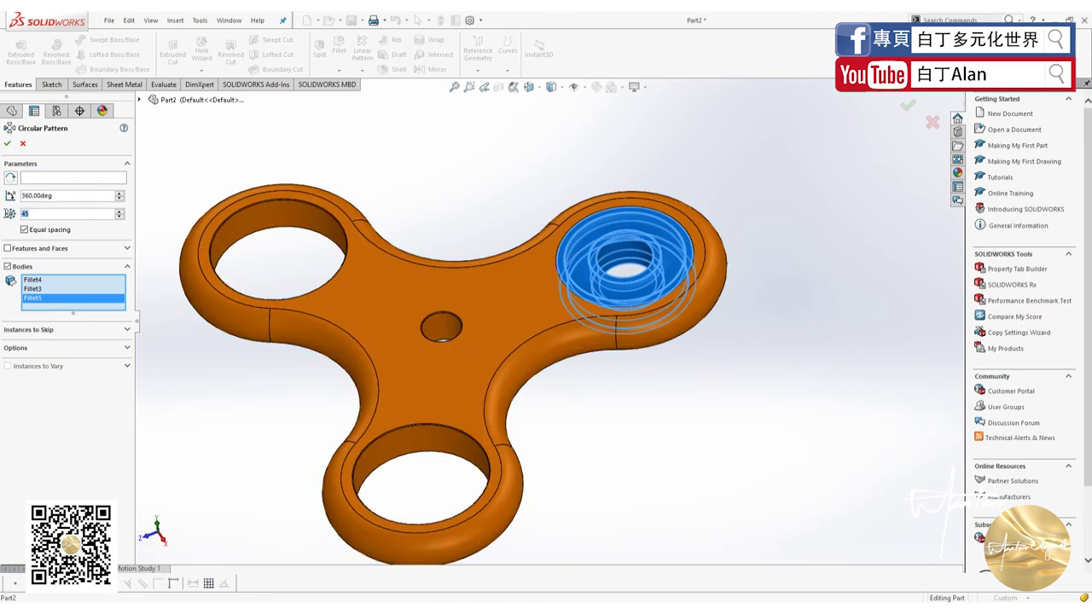
type("3")
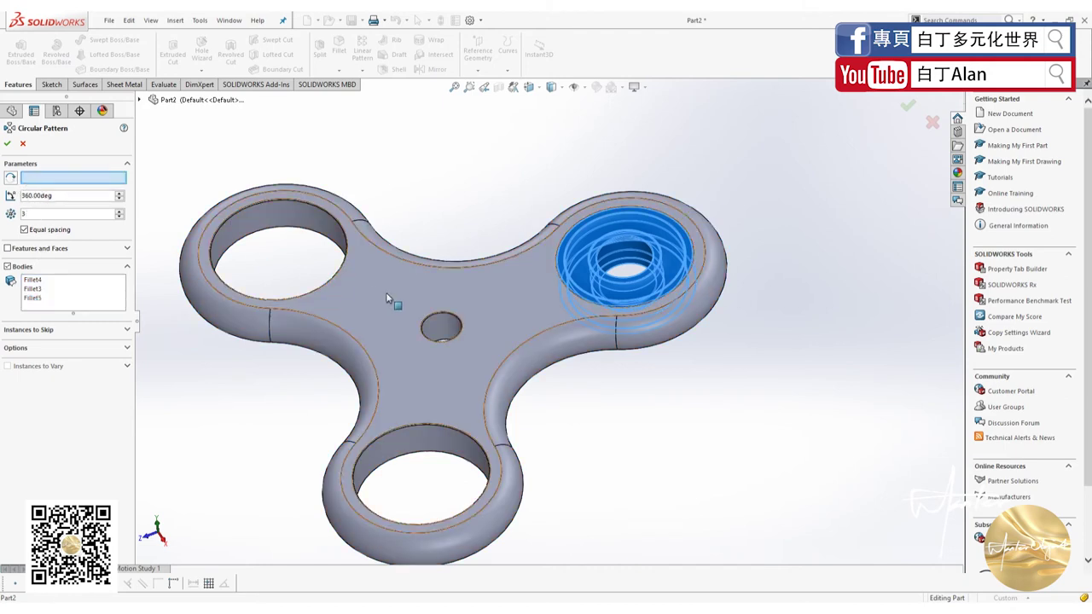
left_click(450, 329)
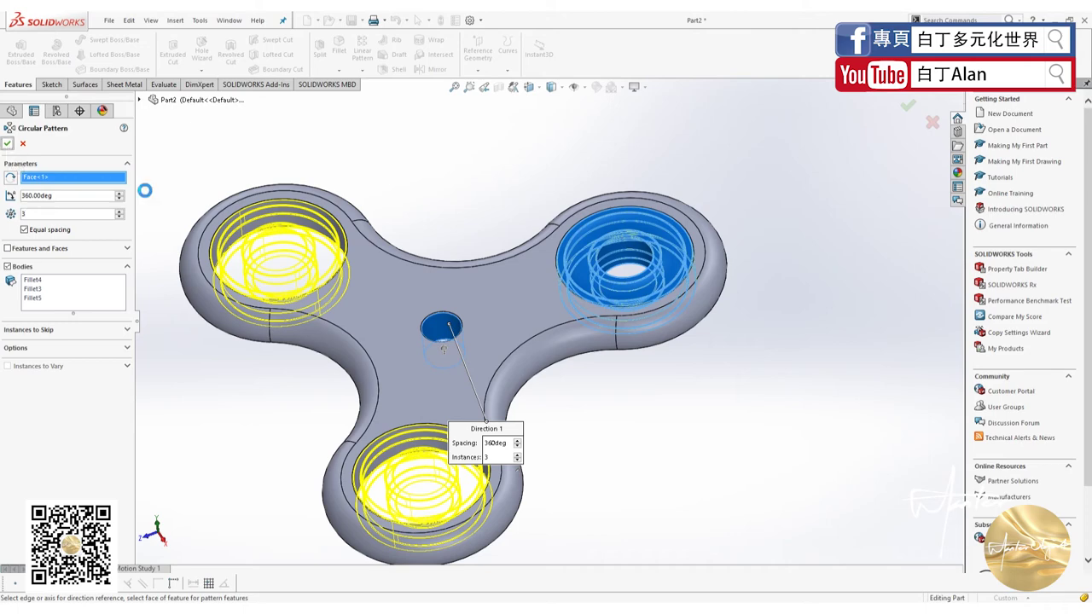
right_click(465, 335)
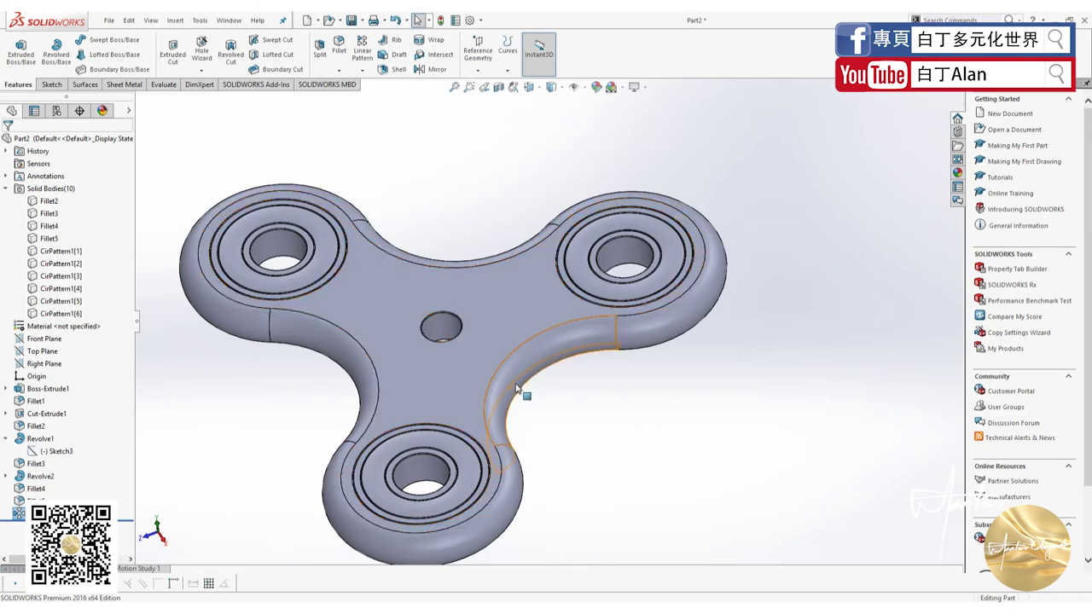
Inspect the patterned bearings in all three lobes, then select the Front Plane
mouse_move(516, 388)
middle_mouse_down()
mouse_move(552, 459)
mouse_move(511, 413)
middle_mouse_up()
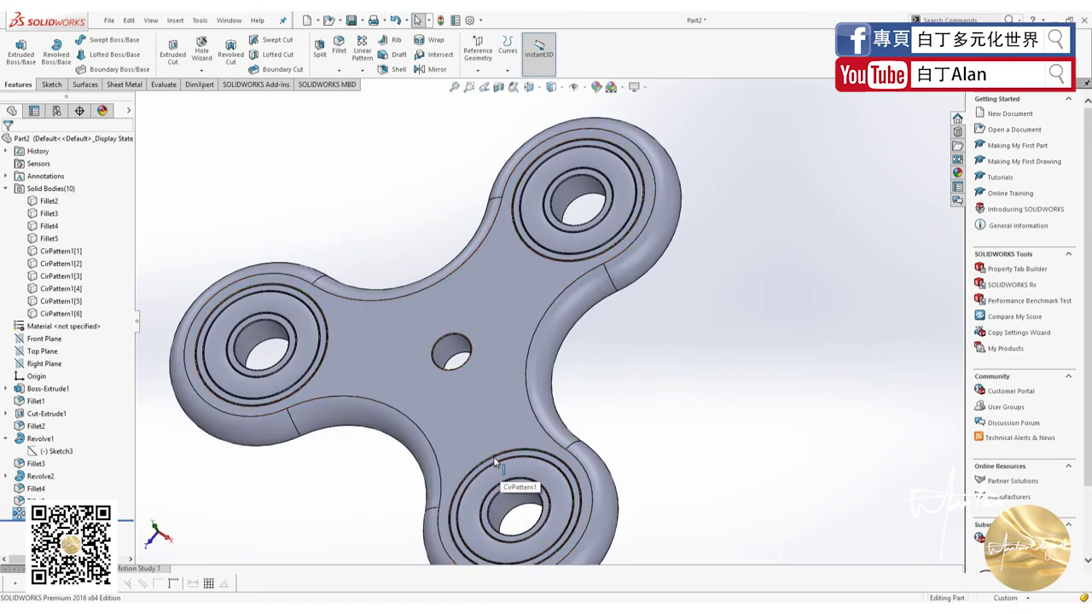
scroll(504, 503, "down", 2)
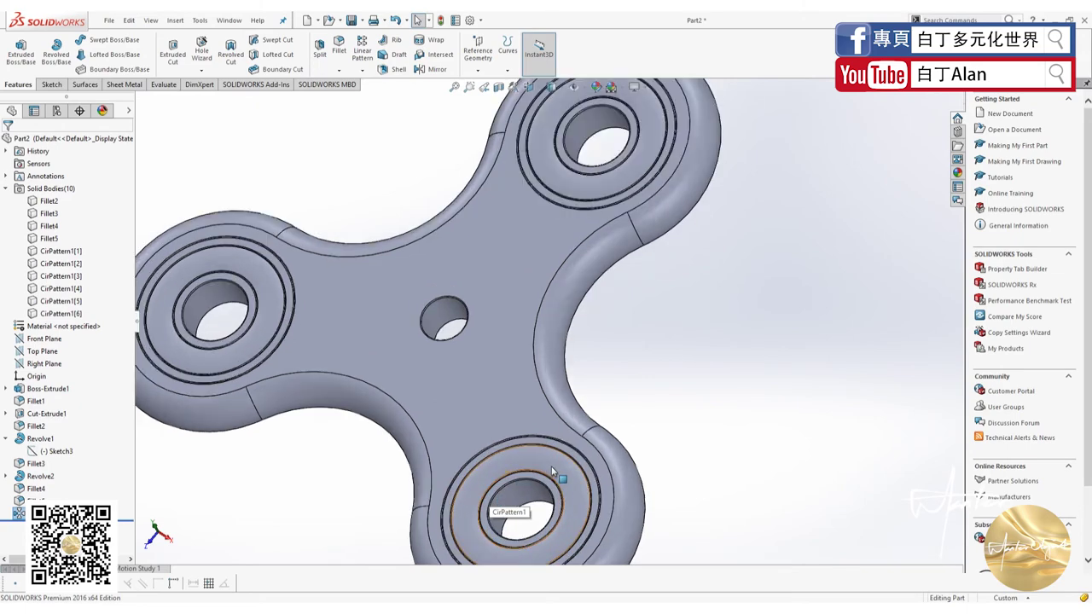
scroll(551, 466, "down", 5)
scroll(622, 420, "down", 1)
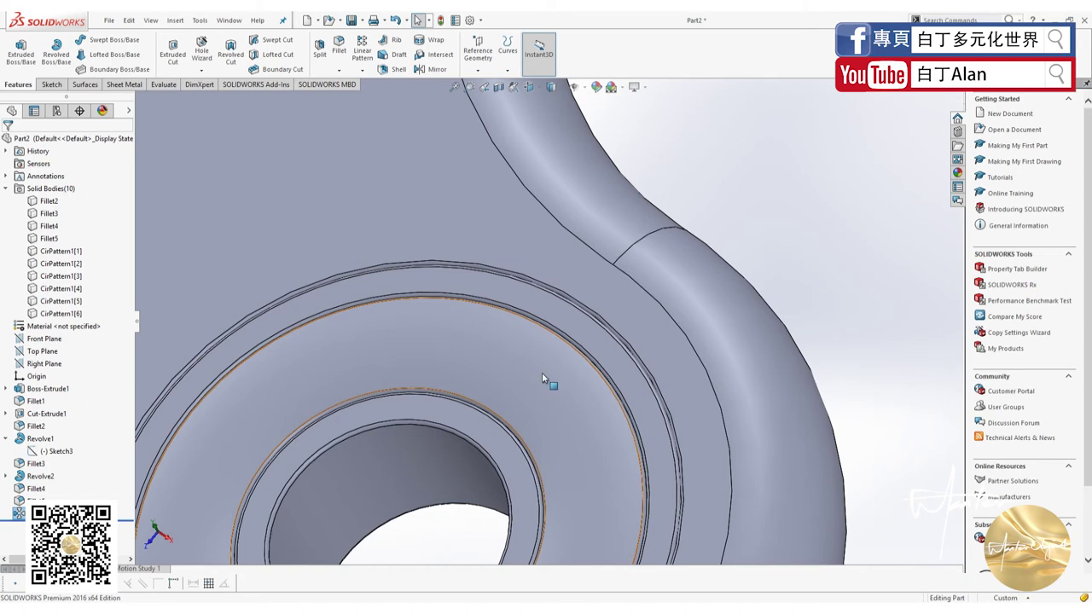
scroll(543, 379, "up", 3)
scroll(543, 378, "up", 3)
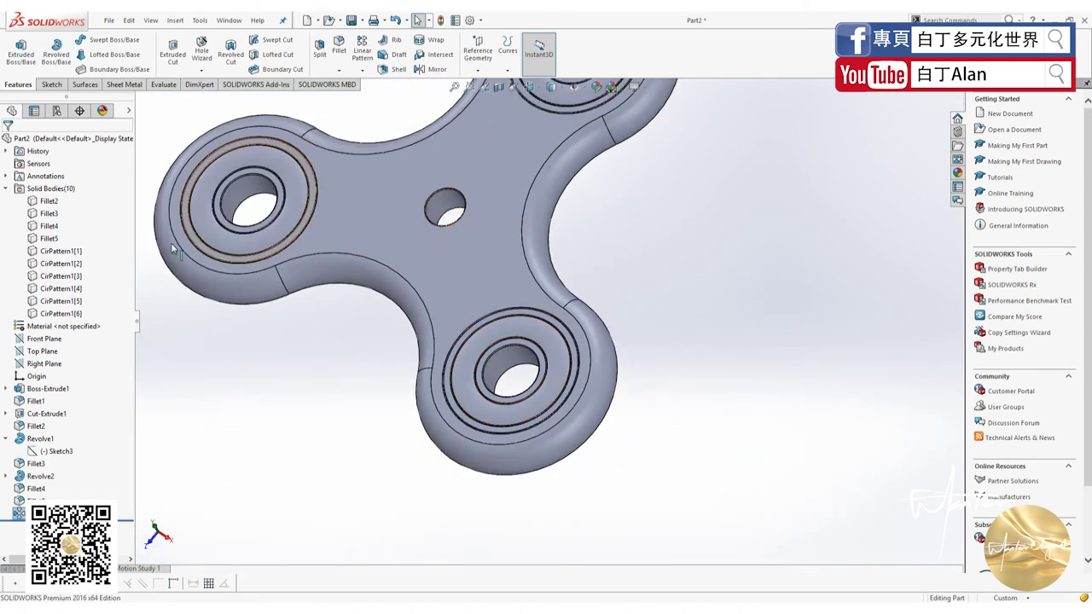
left_click(35, 351)
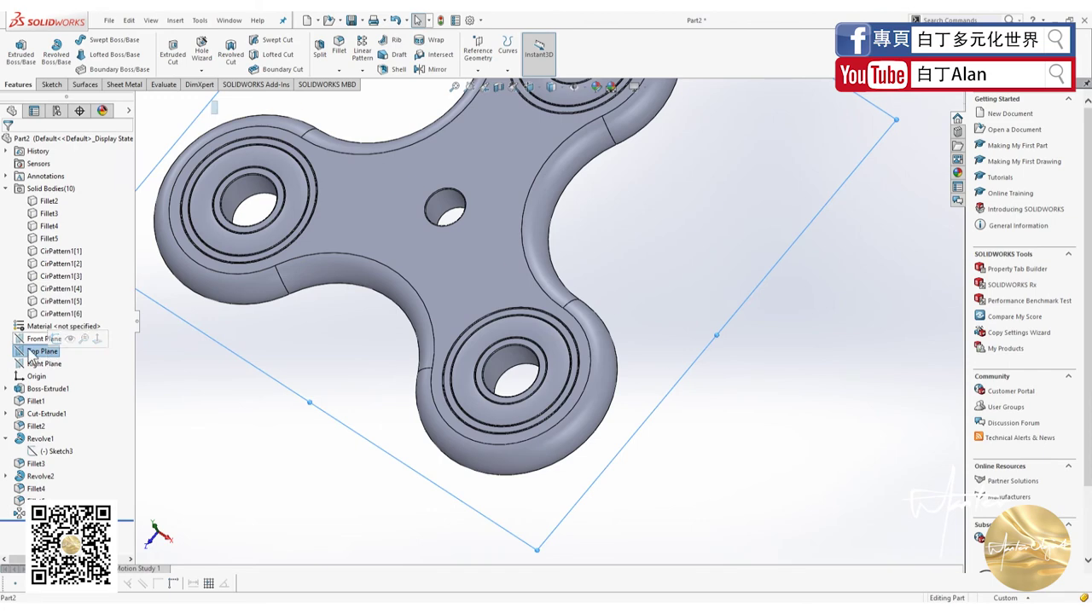
left_click(34, 340)
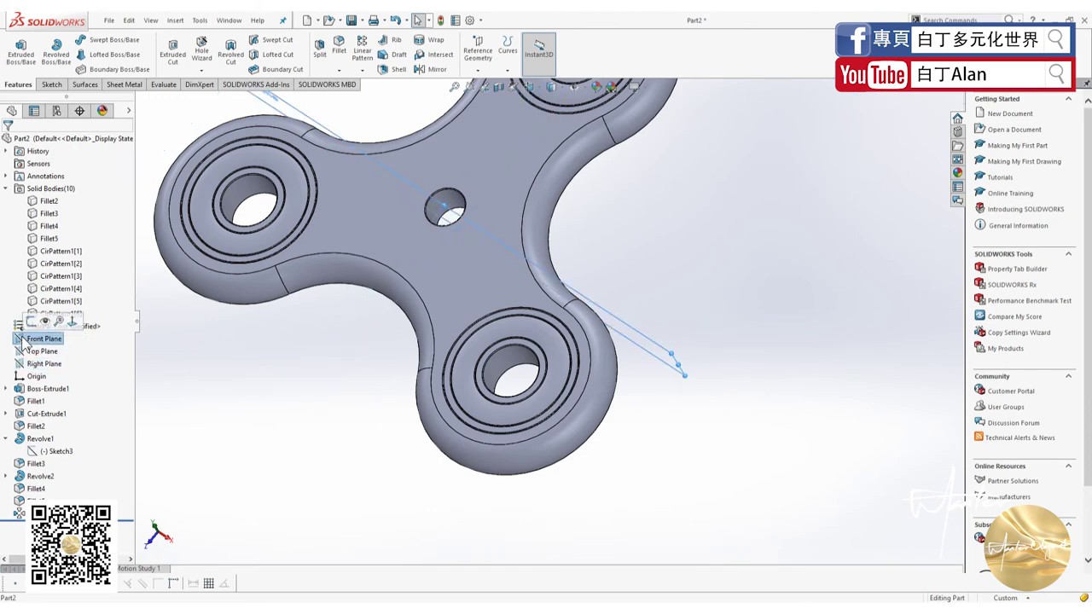
View the Front Plane head-on with the Hidden Lines Visible display style
key("ctrl+8")
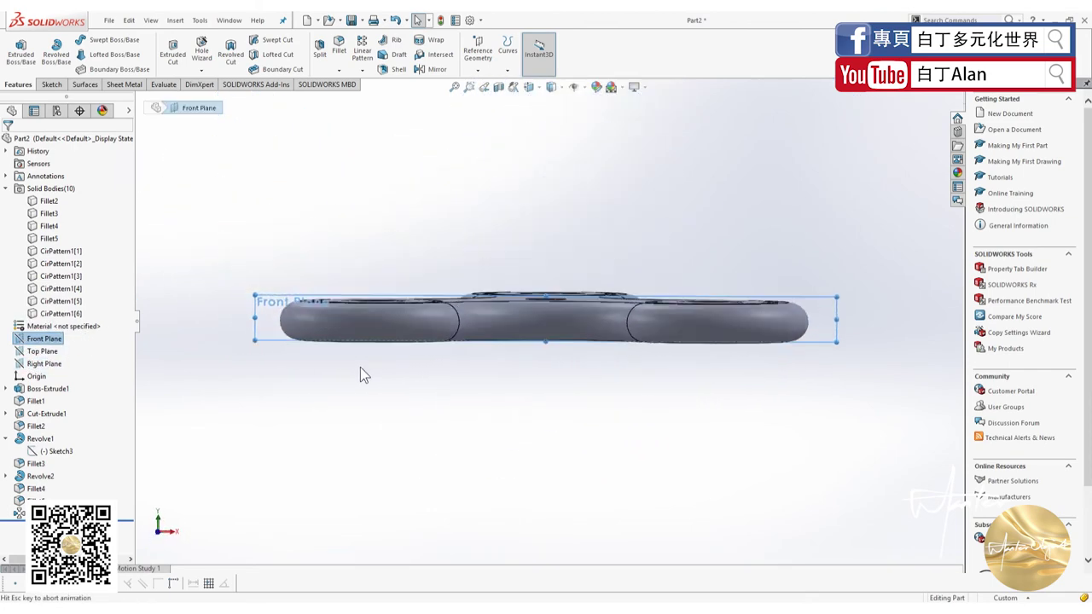
left_click(561, 87)
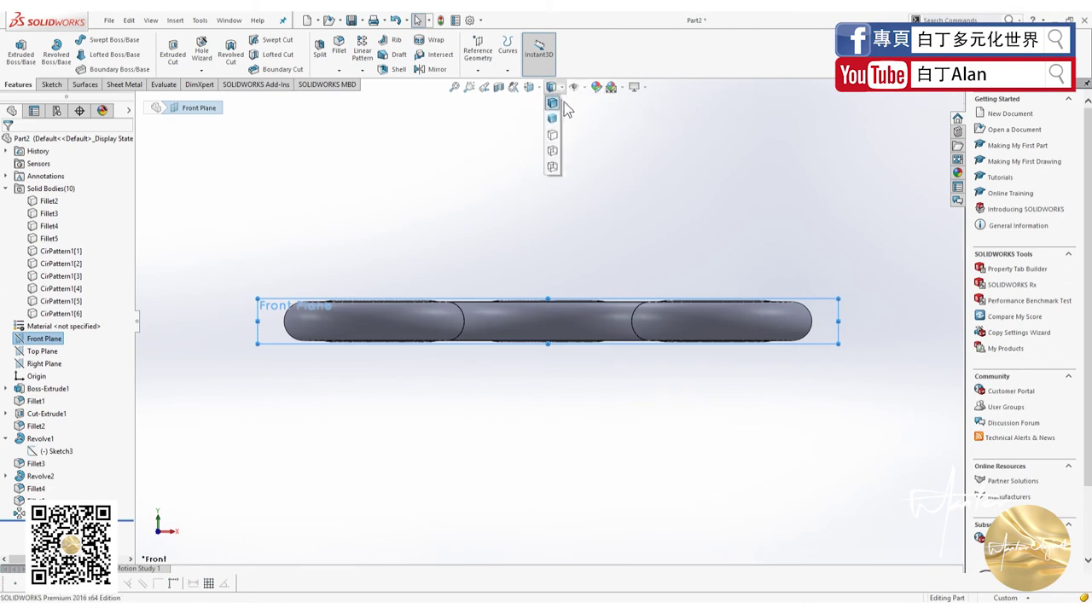
left_click(552, 151)
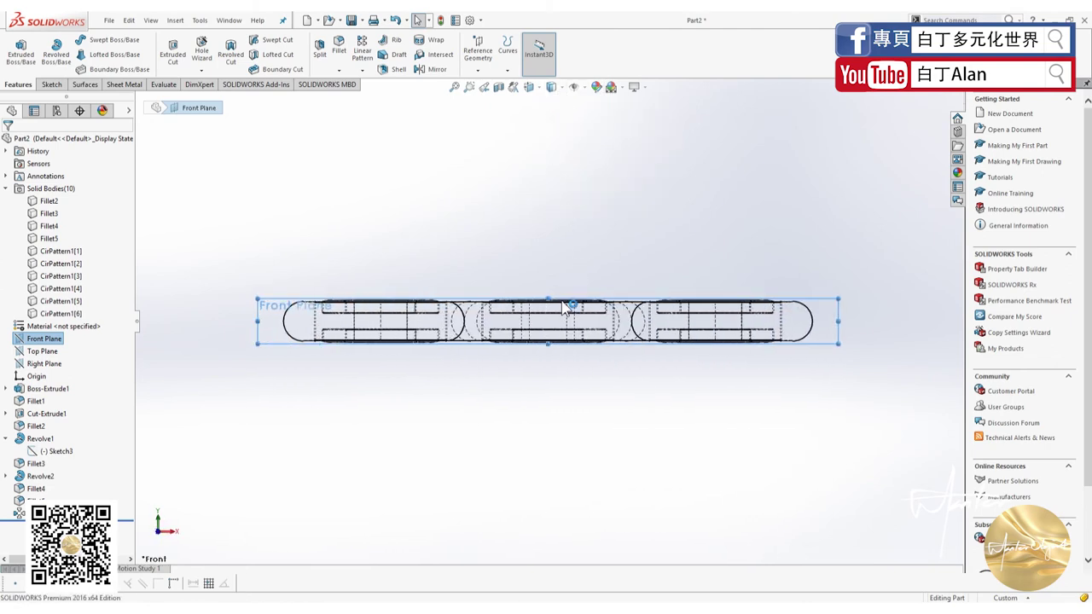
scroll(563, 311, "down", 3)
scroll(565, 349, "down", 2)
Orbit to check the top of the part, then zoom in across its width
middle_click_drag(565, 288, 550, 336)
scroll(550, 336, "up", 1)
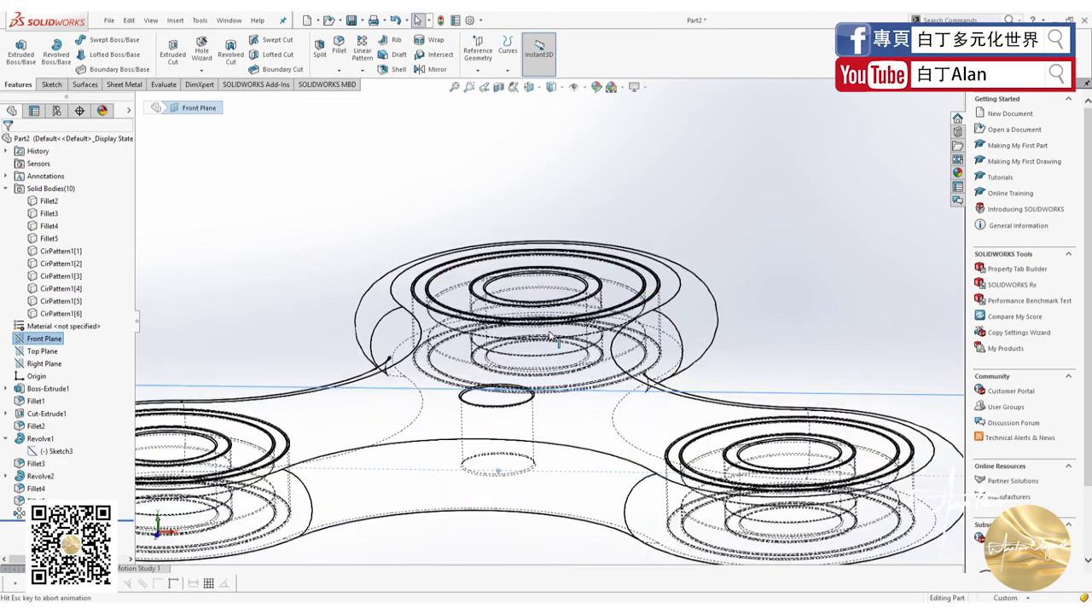
scroll(555, 337, "down", 2)
scroll(554, 337, "down", 2)
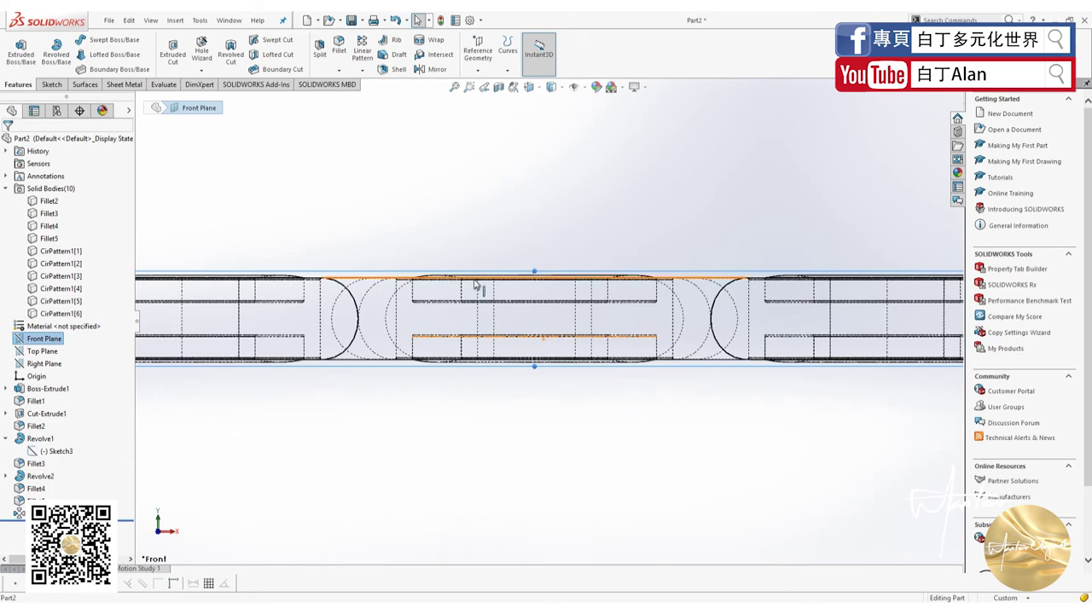
left_click(50, 84)
Start a sketch on the Front Plane and draw a vertical line down to the part's lower edge
left_click(74, 40)
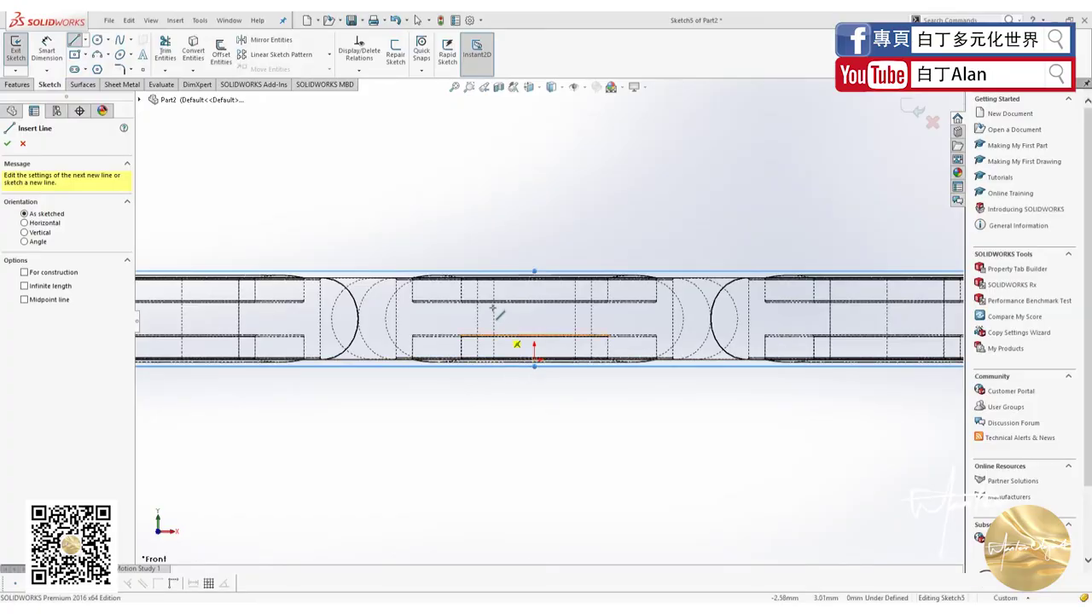
scroll(479, 276, "down", 4)
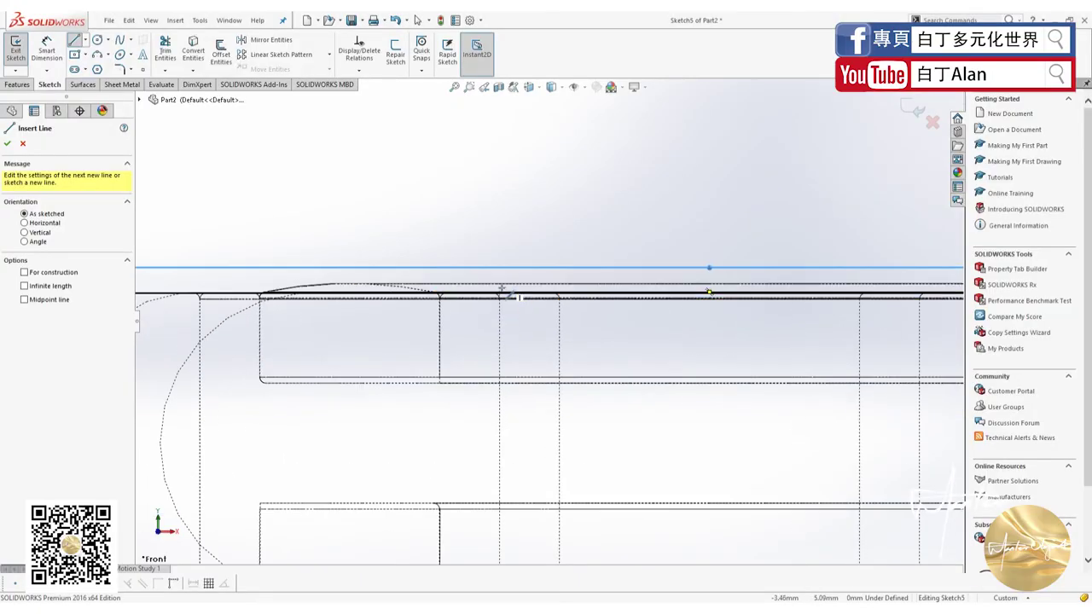
left_click(502, 293)
scroll(516, 304, "up", 3)
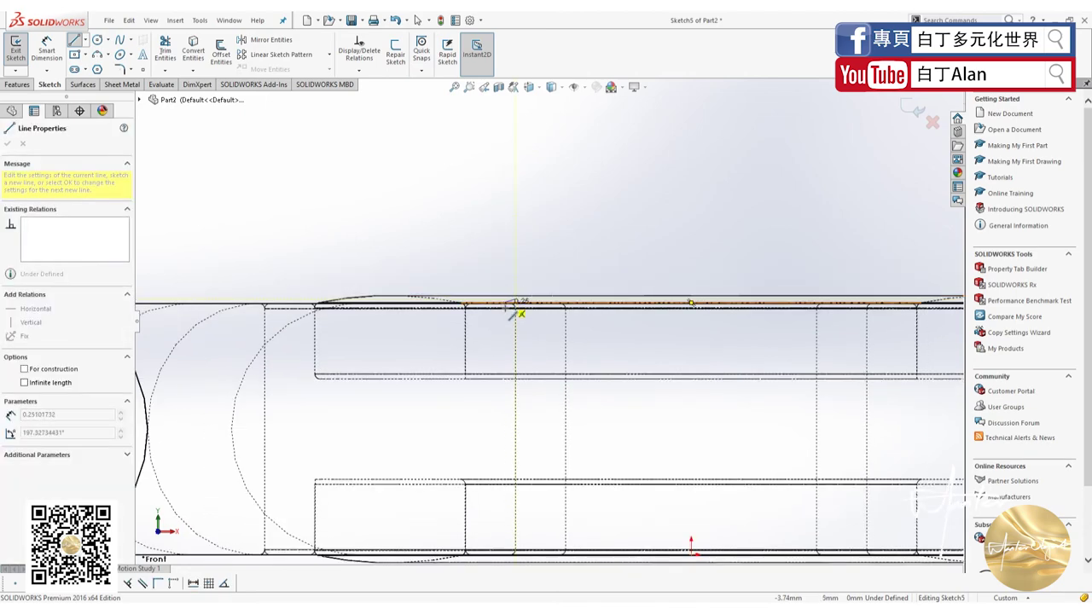
scroll(529, 395, "down", 2)
scroll(524, 390, "down", 2)
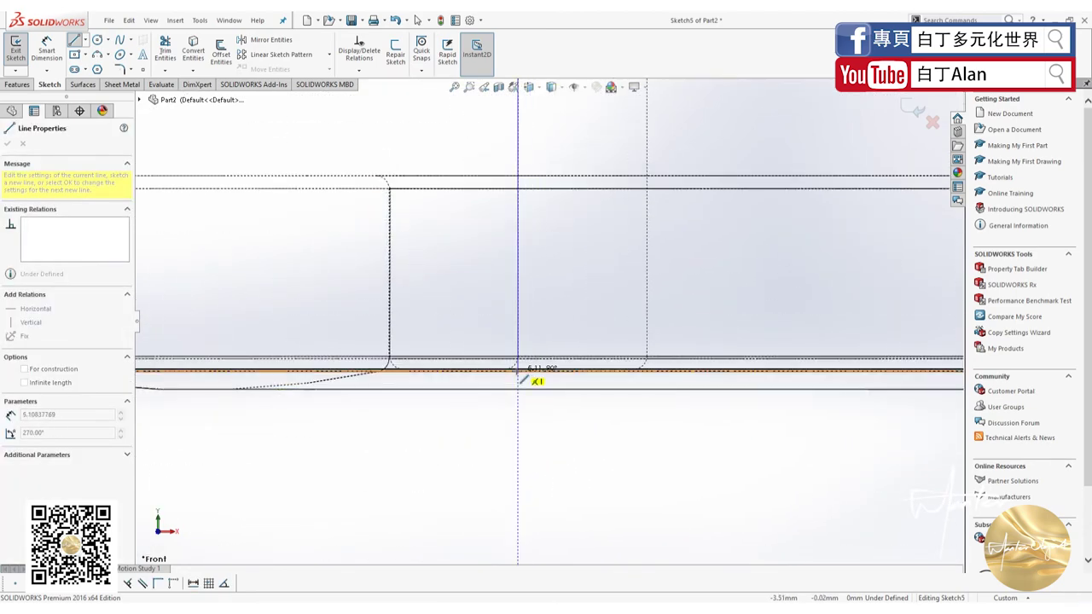
left_click(518, 369)
key("Escape")
scroll(526, 453, "up", 3)
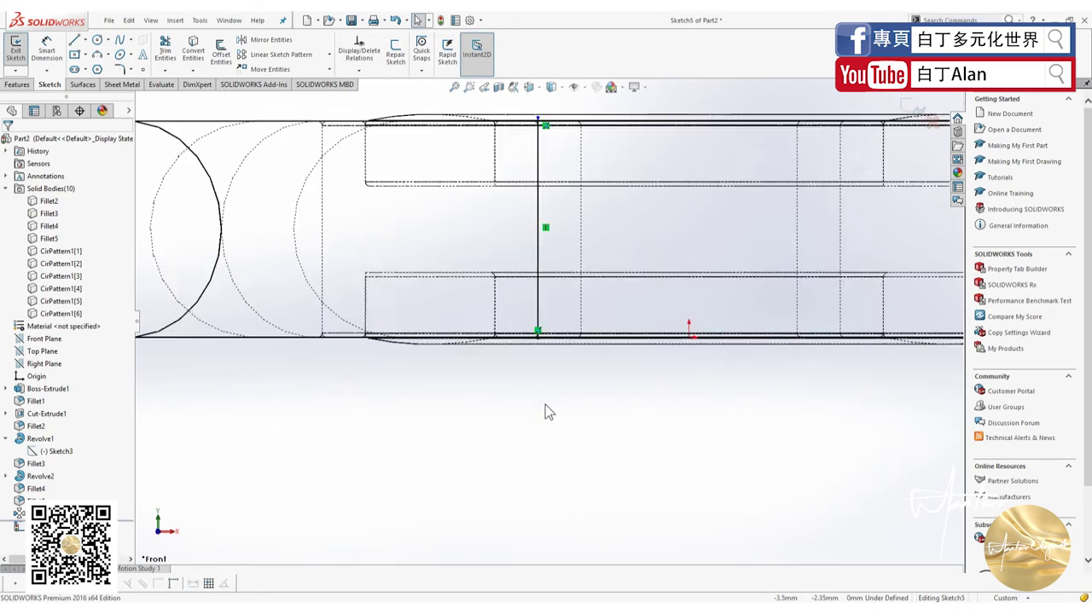
scroll(547, 177, "down", 2)
scroll(533, 222, "down", 2)
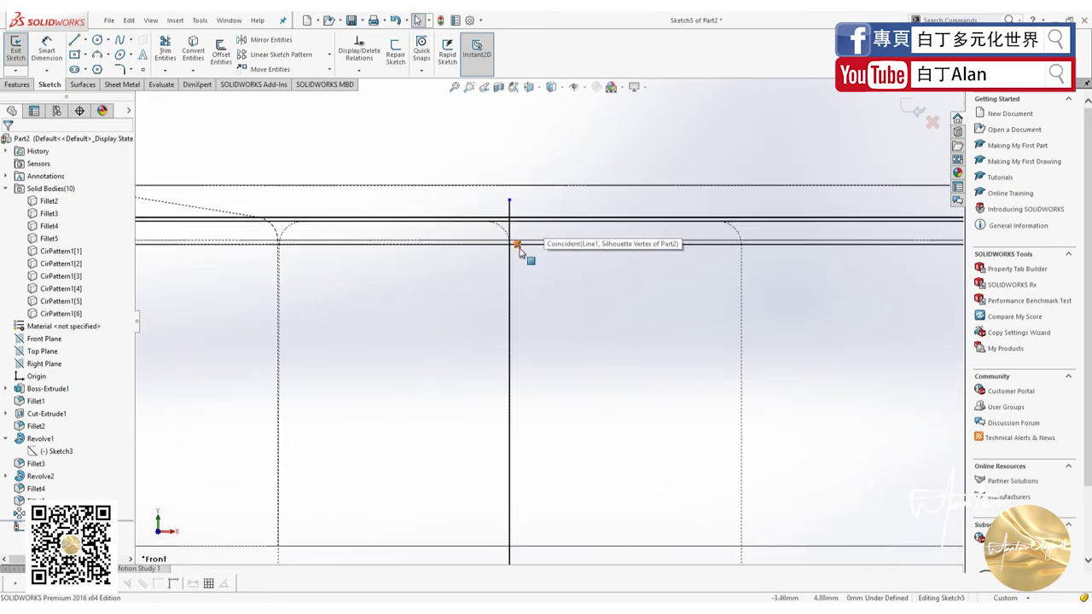
Drag the vertical line's top endpoint onto the part's top edge
left_click(520, 253)
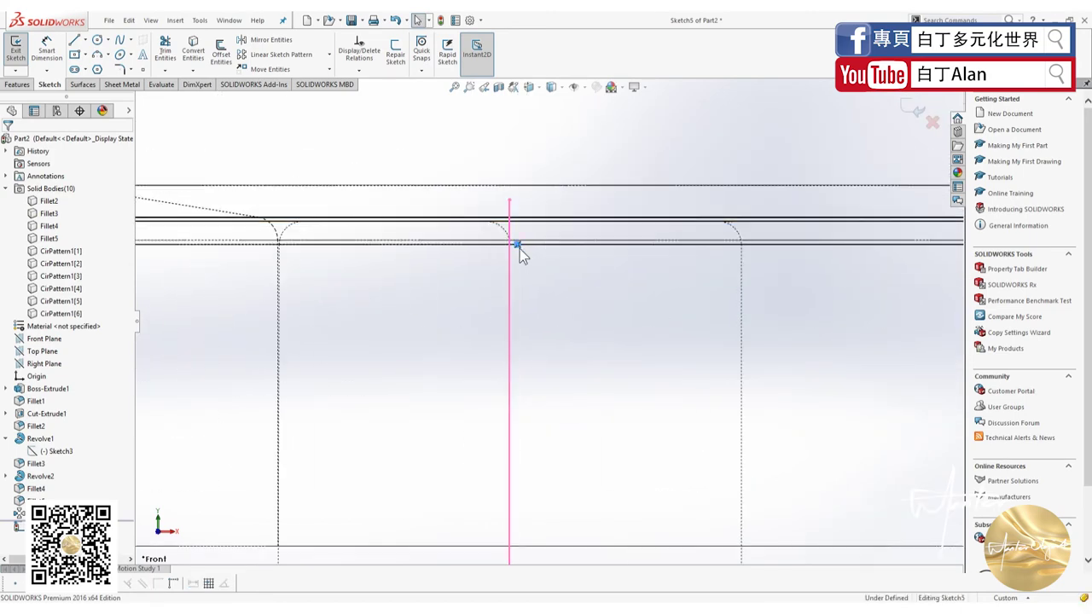
left_click(510, 201)
left_click_drag(509, 201, 510, 218)
scroll(446, 285, "down", 2)
scroll(446, 285, "up", 1)
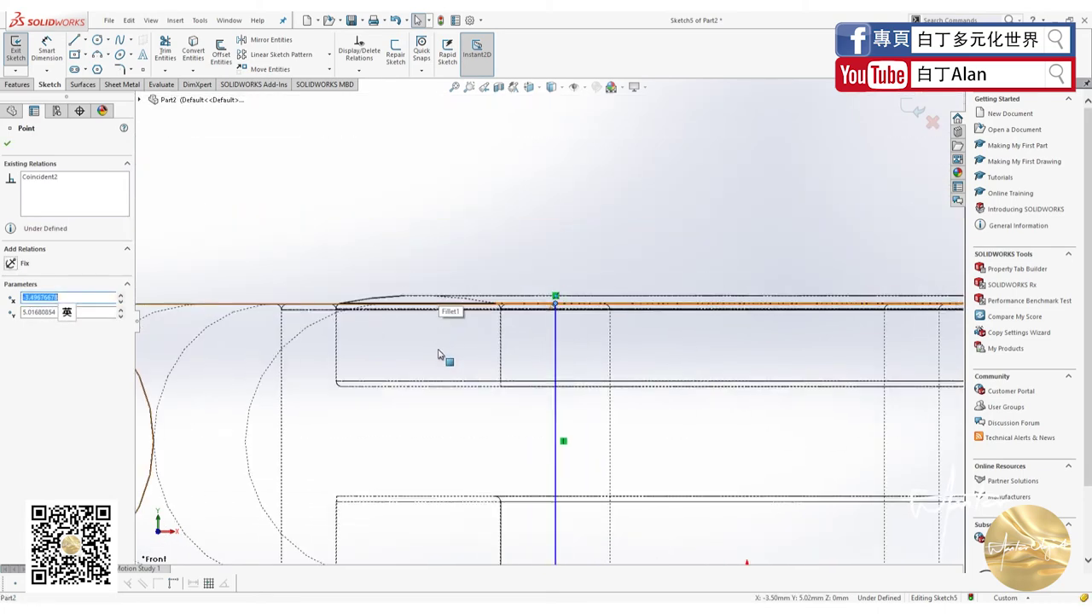
scroll(439, 354, "up", 3)
left_click(500, 373)
scroll(500, 373, "down", 1)
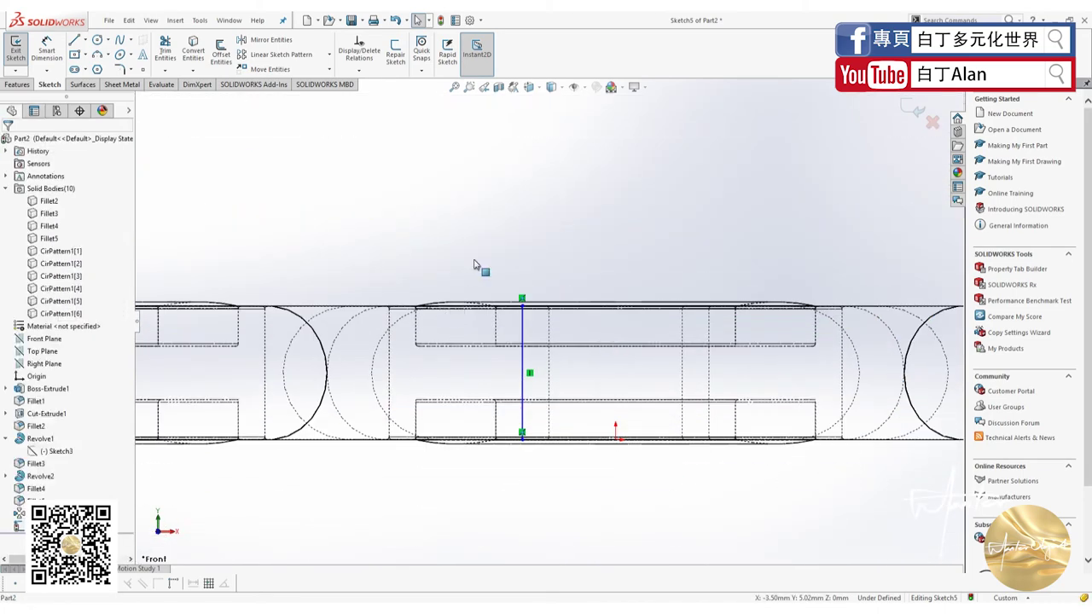
Draw a long vertical line through the hub centre and switch to Shaded With Edges
left_click(75, 41)
left_click_drag(617, 242, 615, 503)
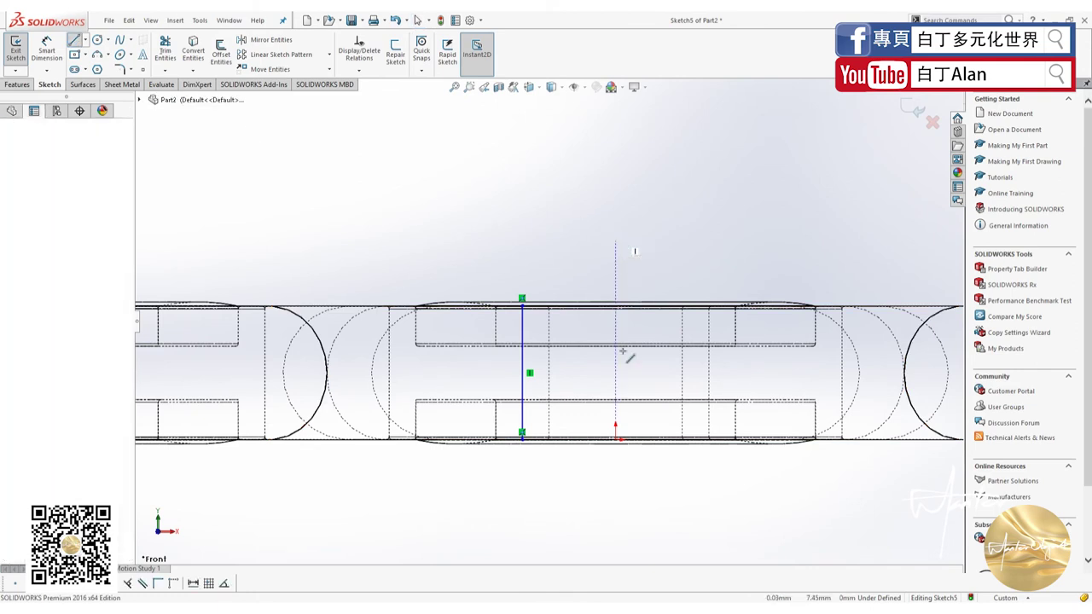
key("Escape")
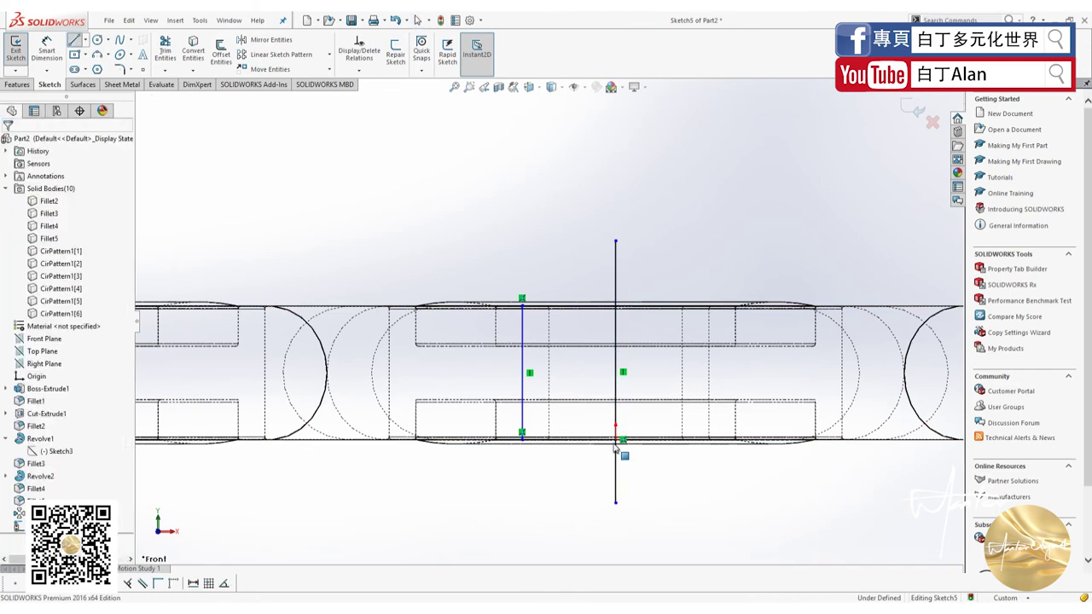
key("f")
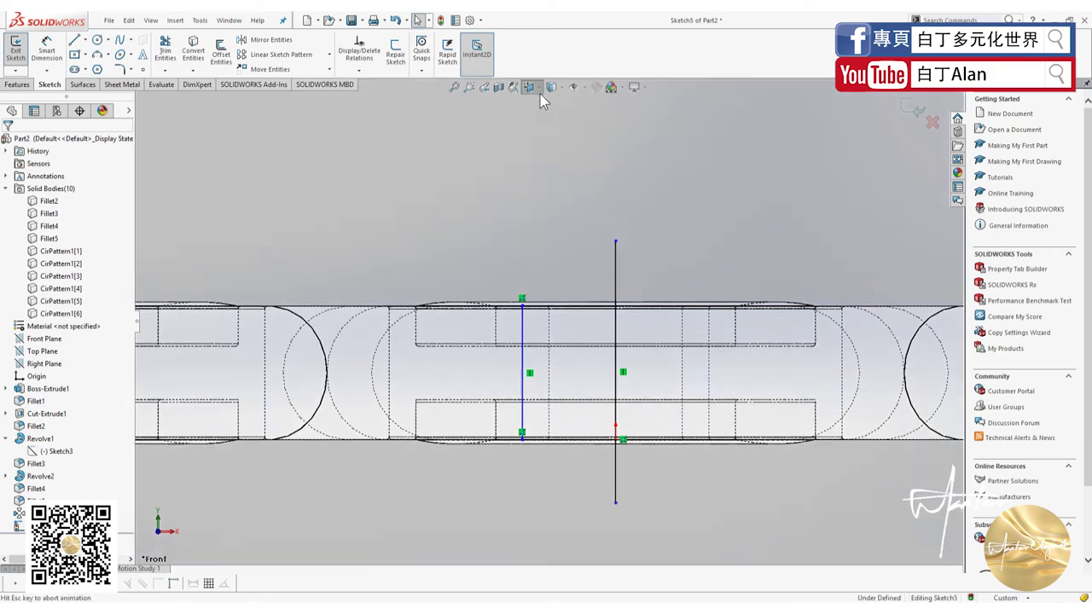
left_click(539, 91)
left_click(546, 135)
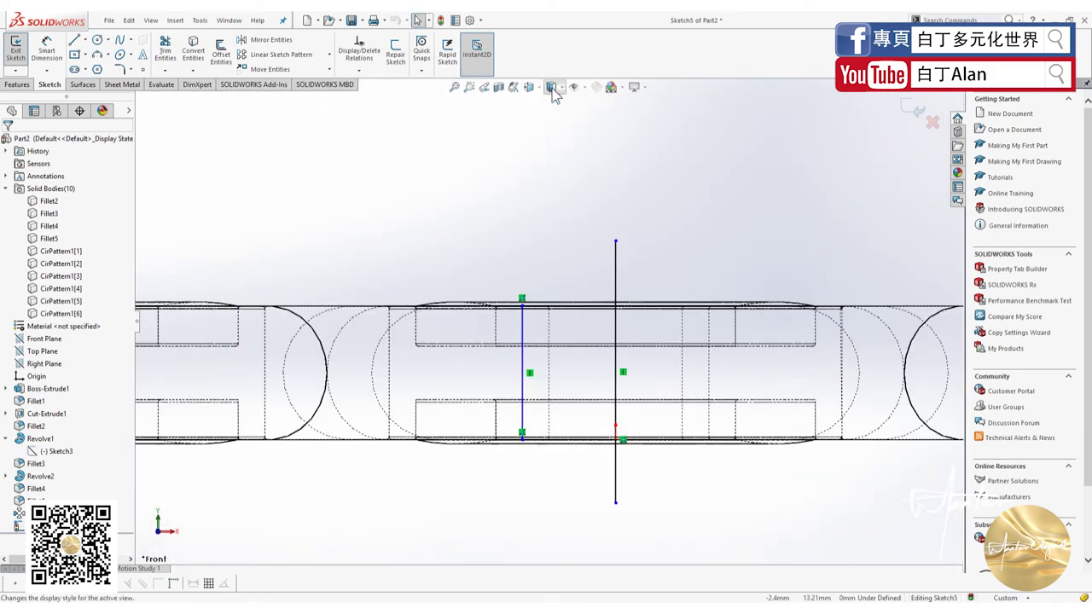
left_click(555, 93)
left_click(555, 103)
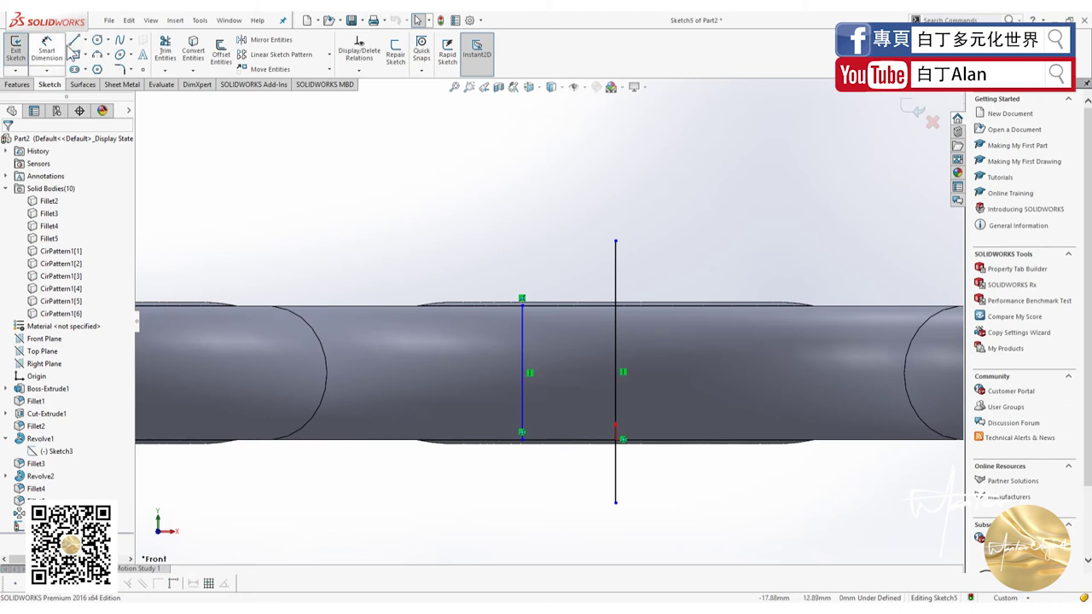
Draw the upper profile: a line left above the part, down, and back along the top edge
key("l")
left_click(615, 242)
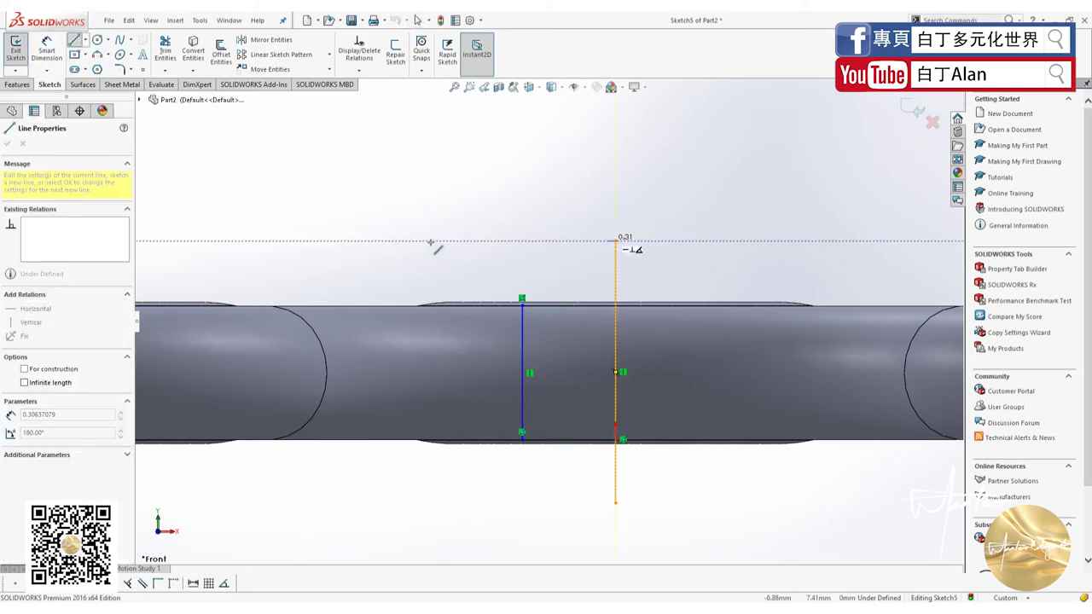
left_click(424, 241)
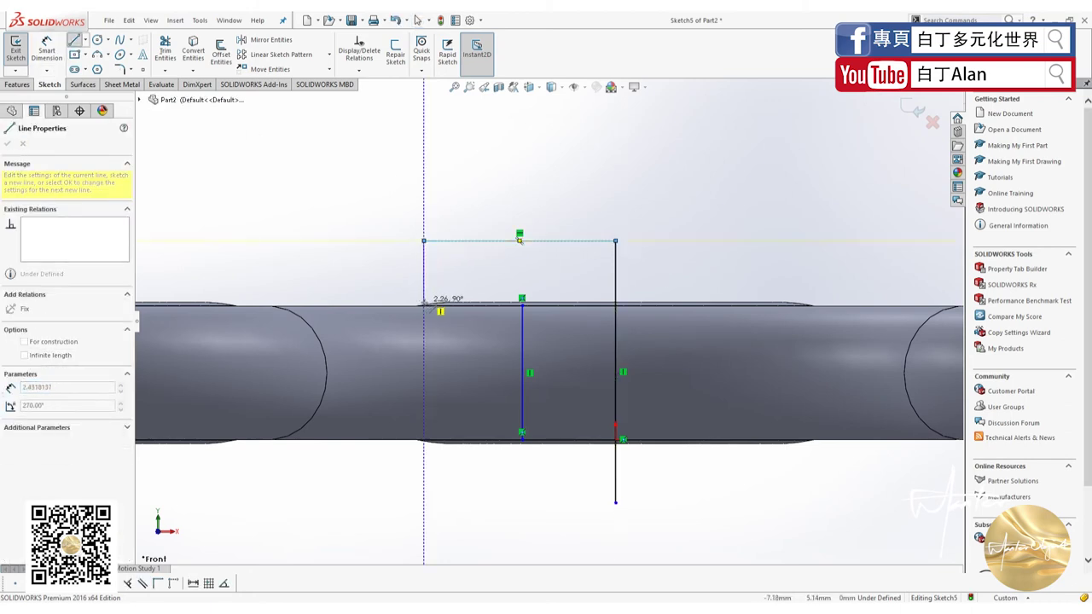
scroll(533, 309, "up", 3)
scroll(524, 304, "down", 3)
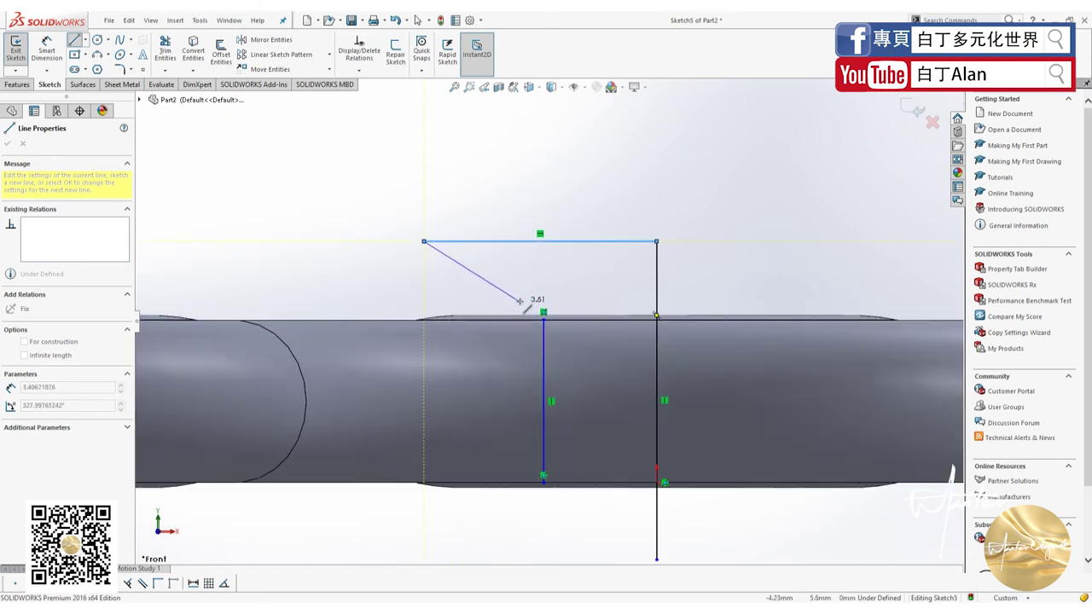
scroll(524, 304, "down", 2)
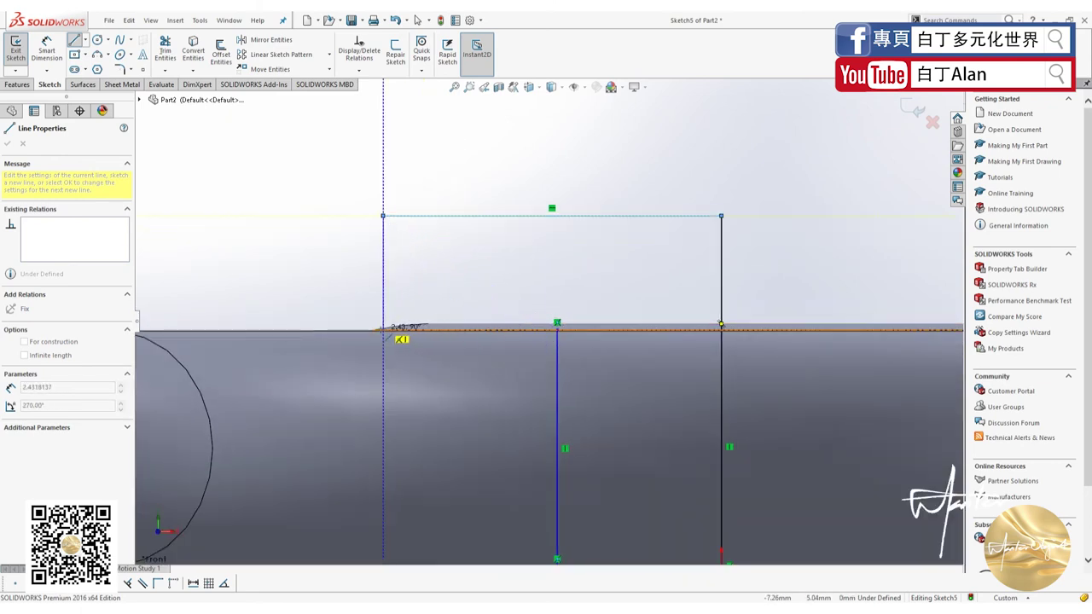
left_click(383, 331)
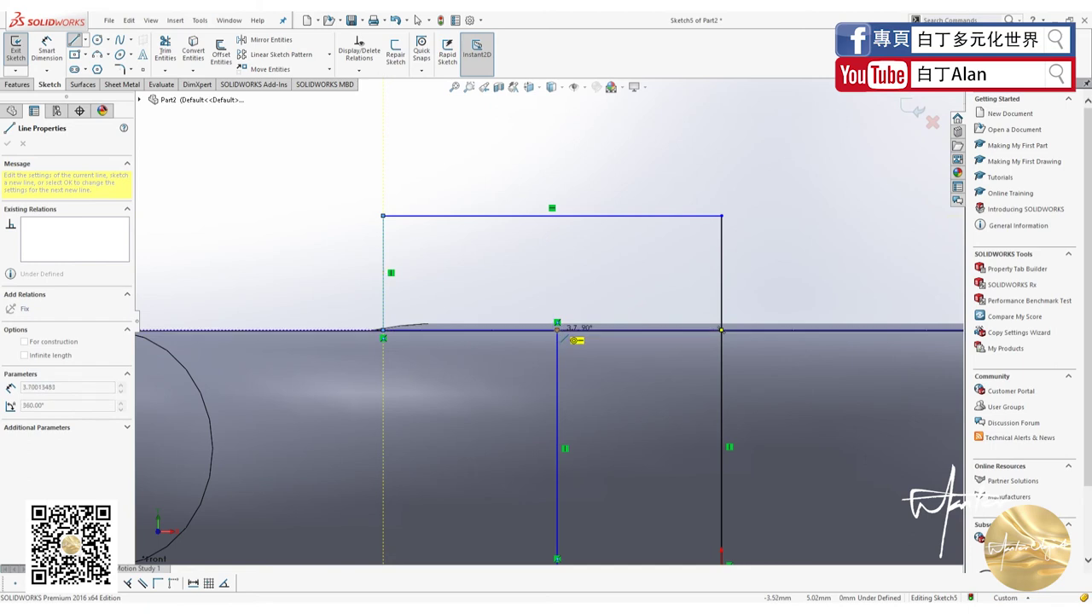
left_click(557, 331)
key("Escape")
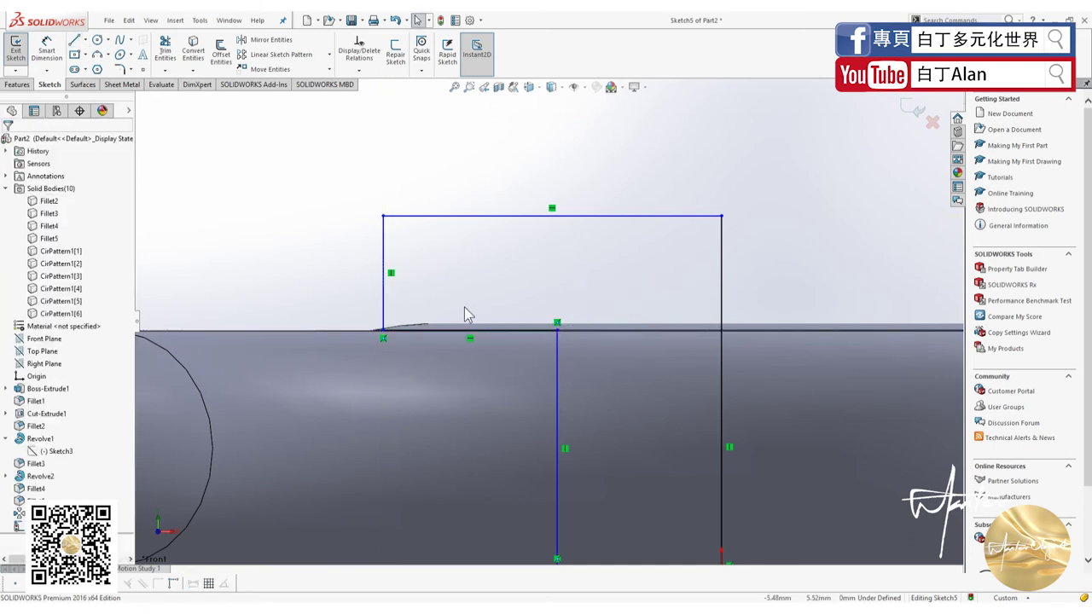
Draw the lower profile from the long line's bottom, left, down, and back along the bottom
key("z")
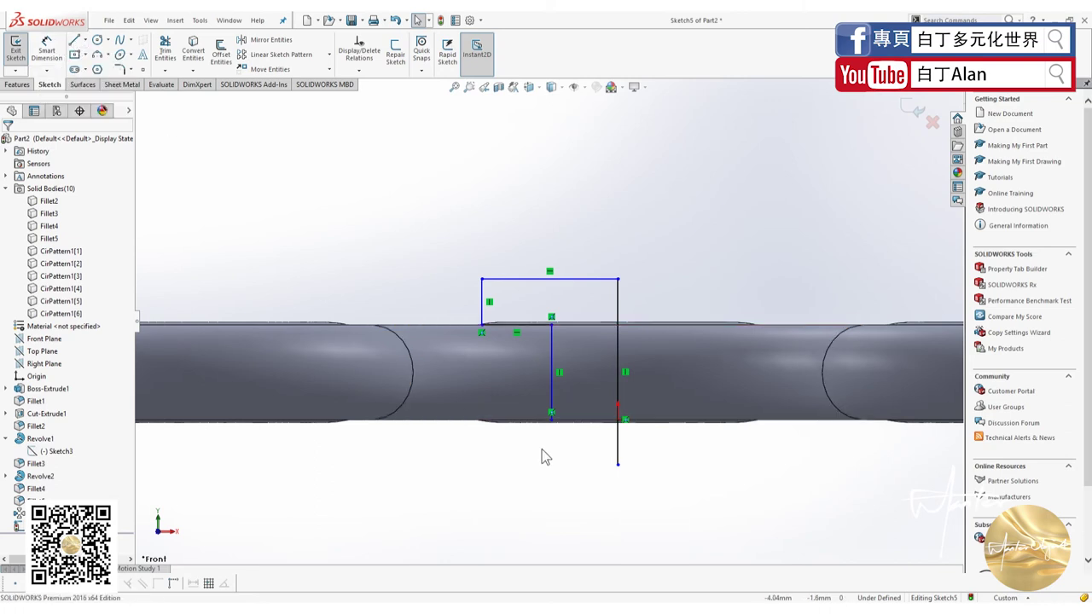
scroll(559, 423, "down", 3)
scroll(579, 396, "down", 2)
scroll(555, 370, "up", 1)
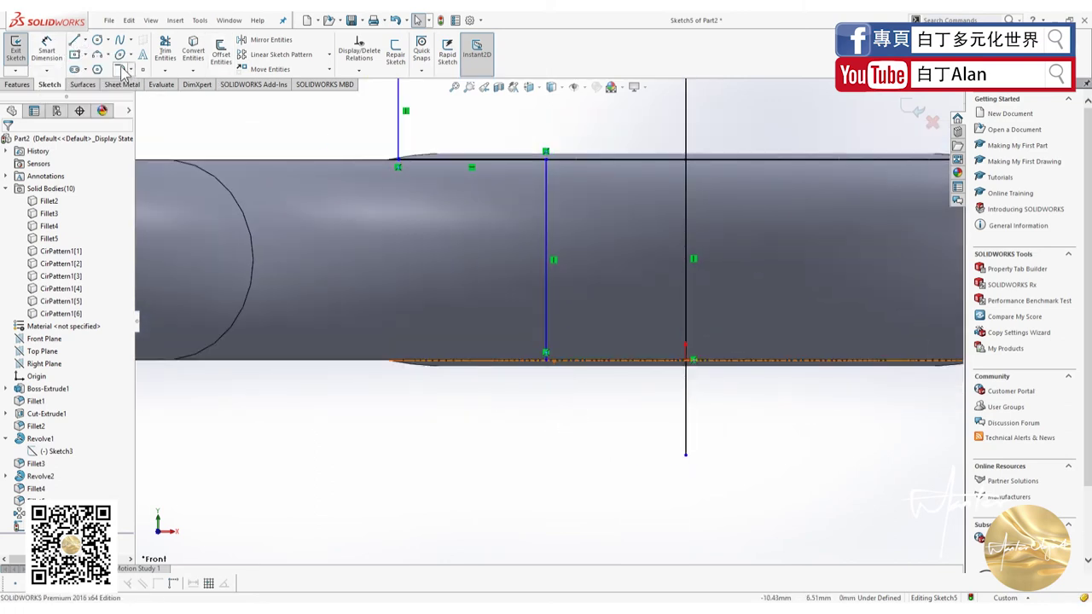
left_click(73, 39)
left_click(547, 353)
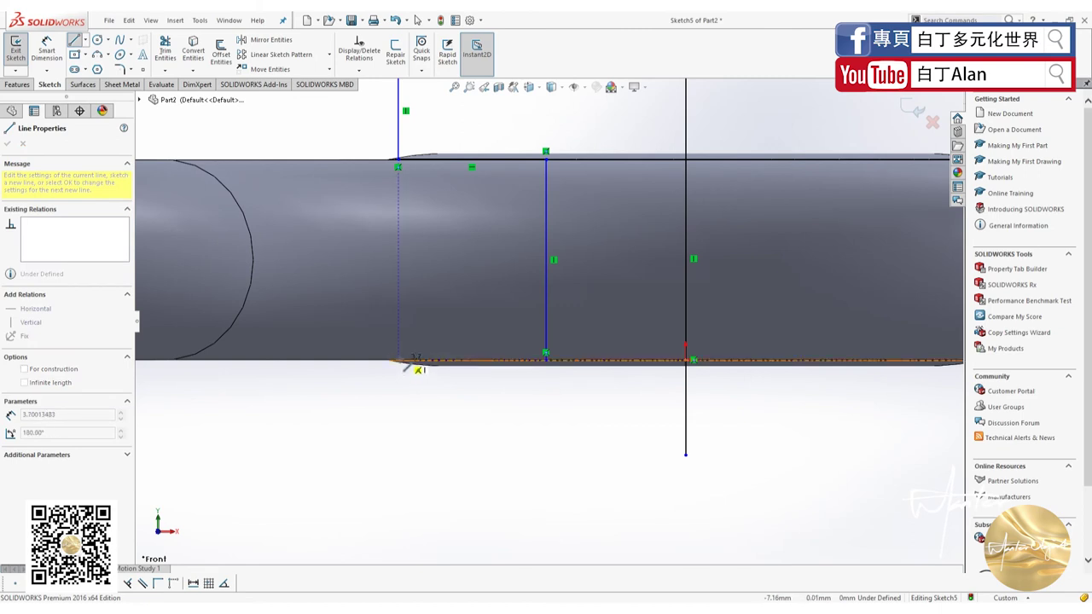
left_click(398, 361)
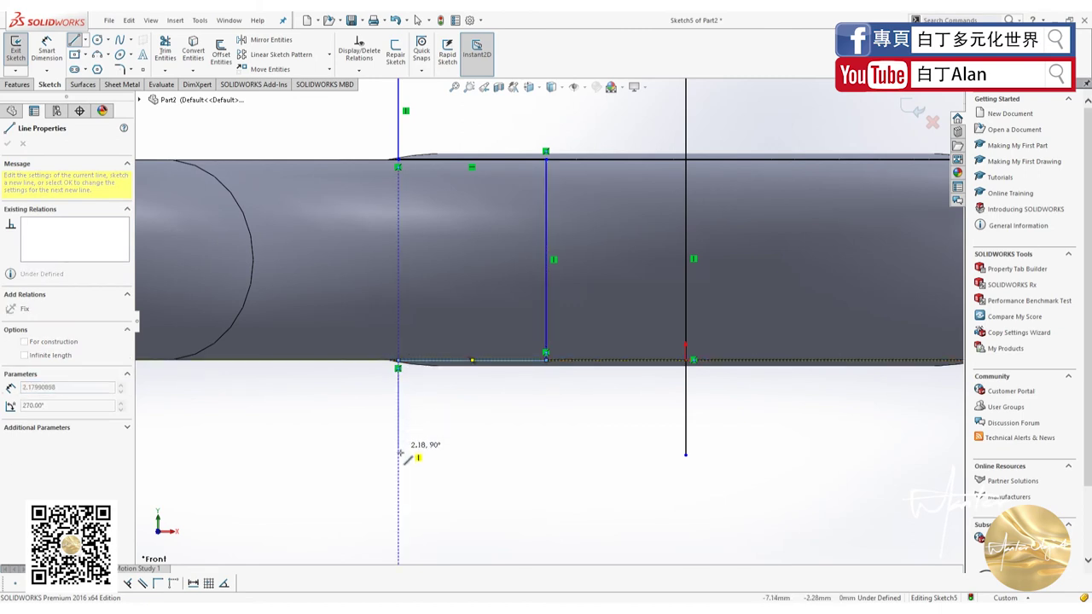
left_click(399, 455)
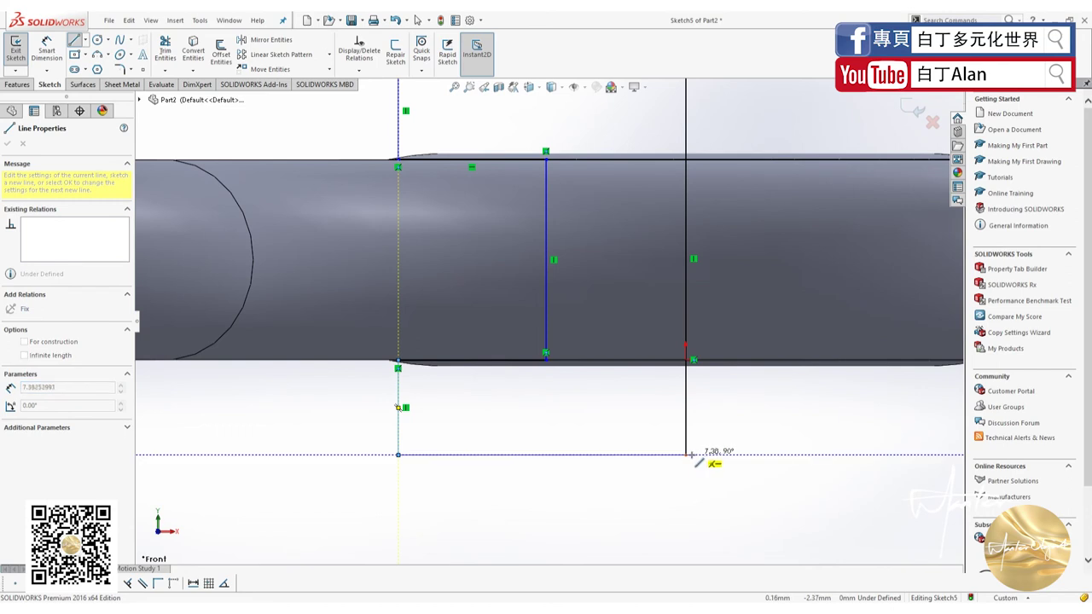
left_click(686, 455)
key("z")
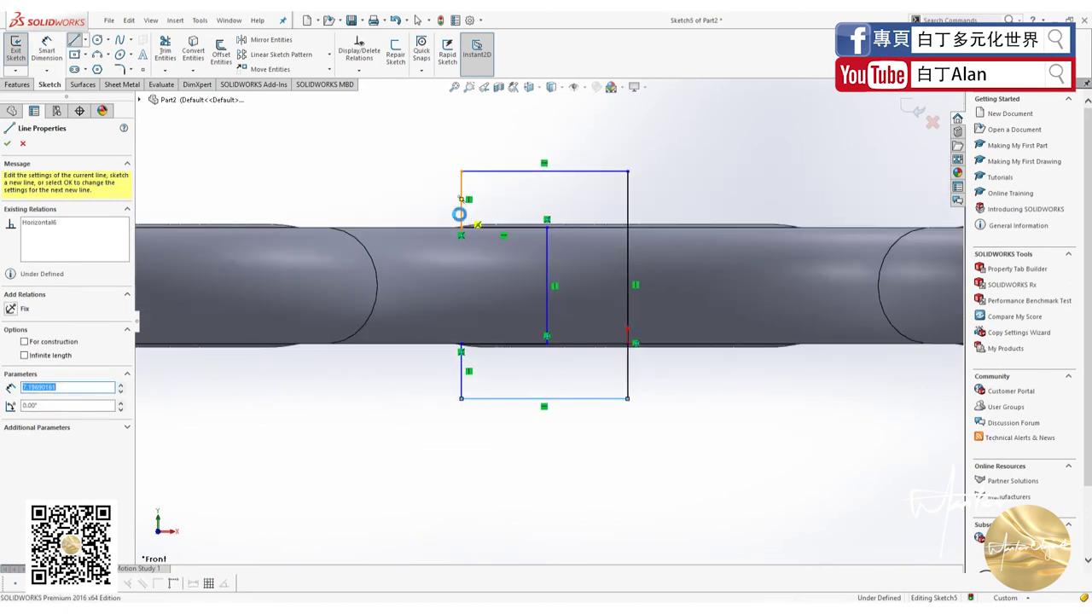
Dimension the upper short vertical line to 2 mm and delete the lower 2.37 dimension
key("Escape")
left_click(47, 47)
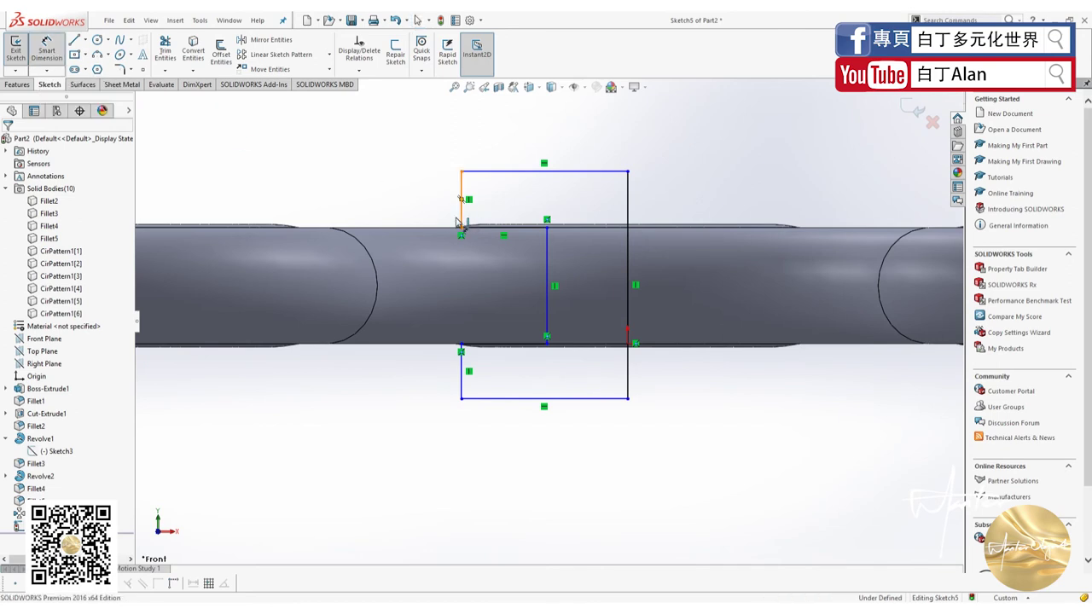
left_click(459, 221)
left_click(414, 213)
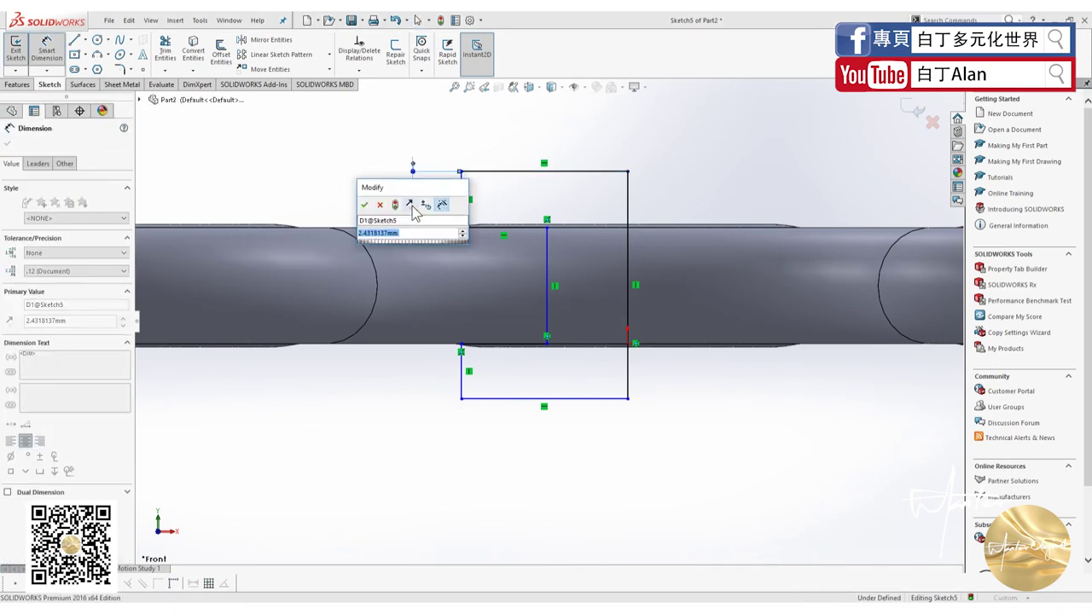
type("2")
key("Return")
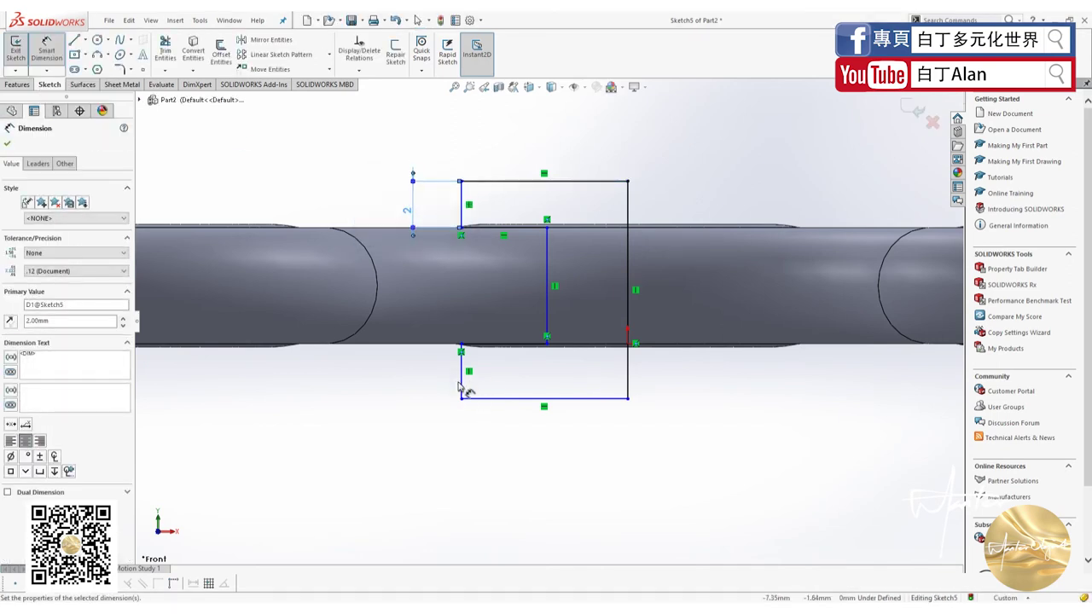
left_click(461, 388)
left_click(421, 384)
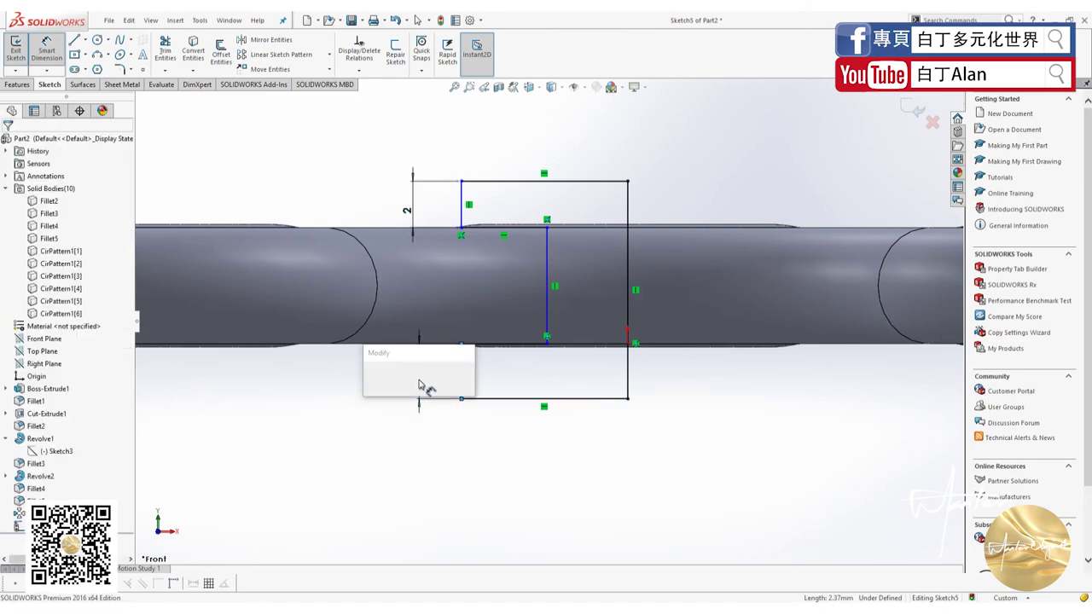
left_click(386, 379)
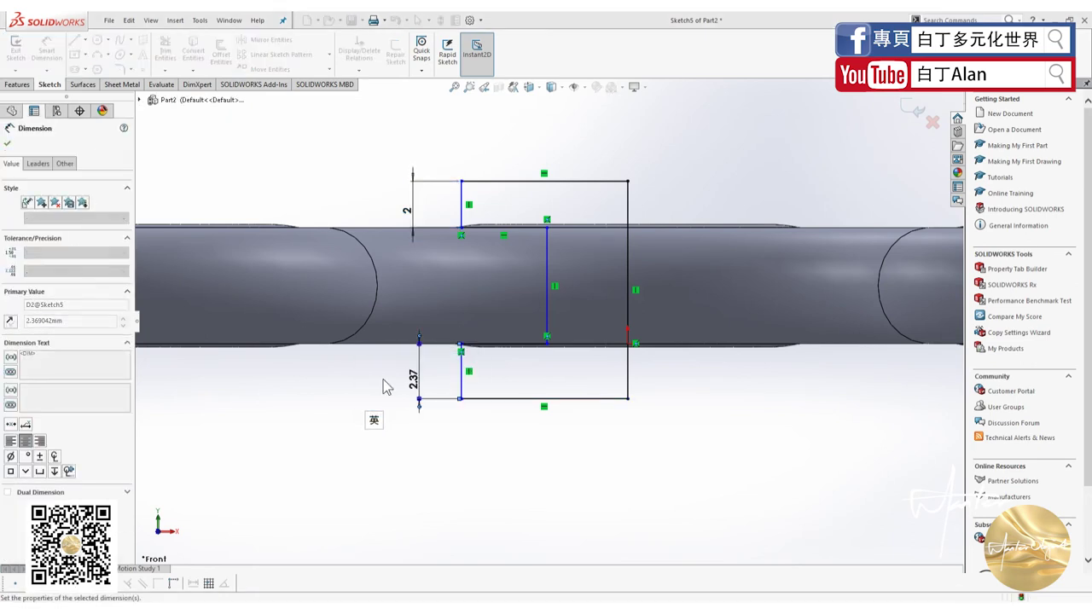
key("Escape")
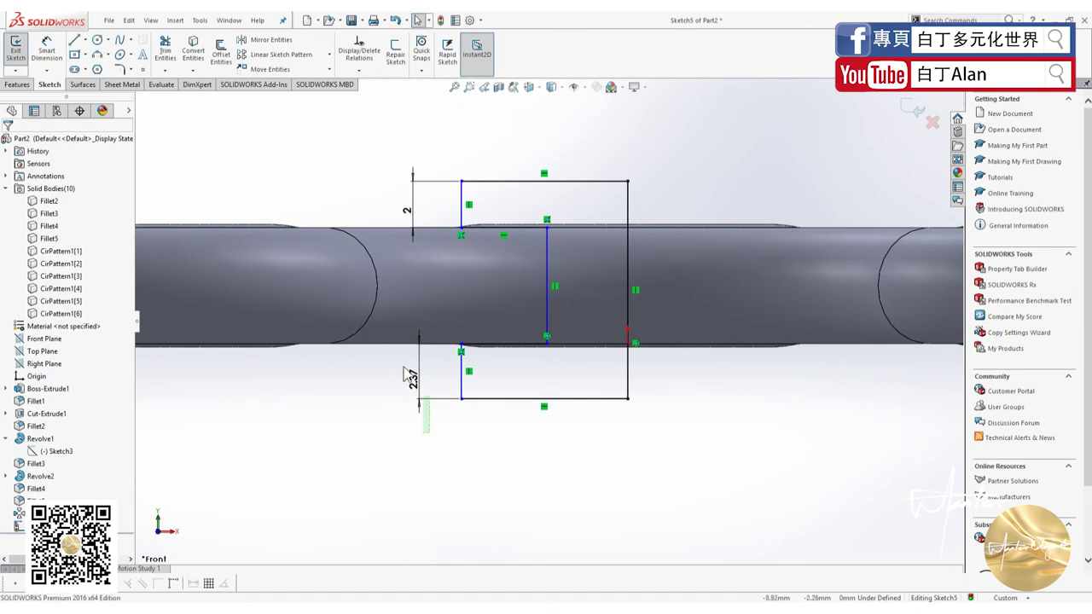
left_click(411, 375)
key("Delete")
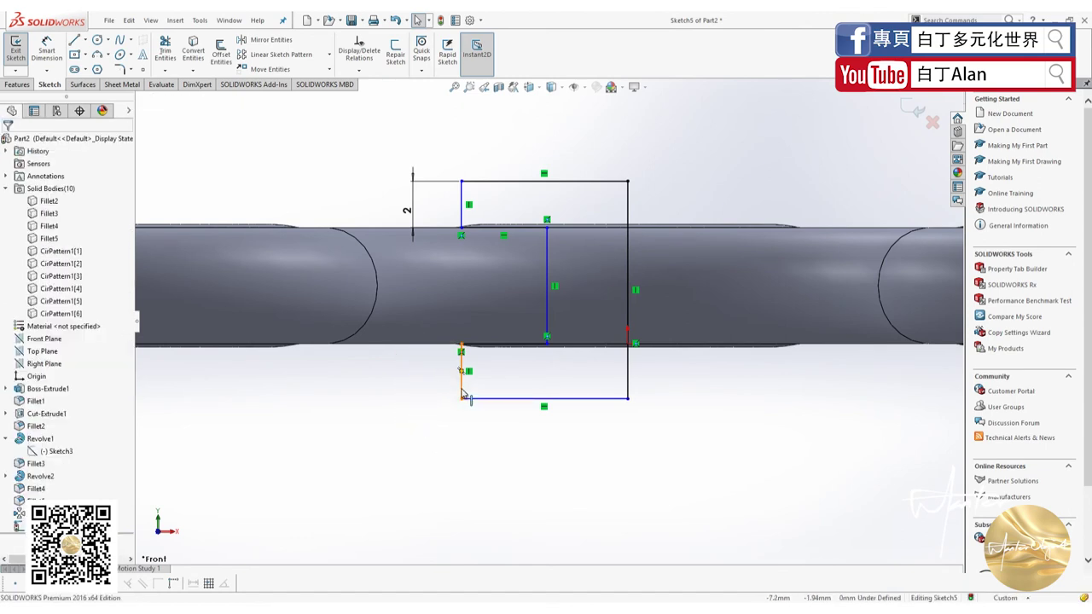
Make the two short verticals equal and the top and bottom horizontal lines equal
left_click(461, 388)
left_click(462, 205, "ctrl")
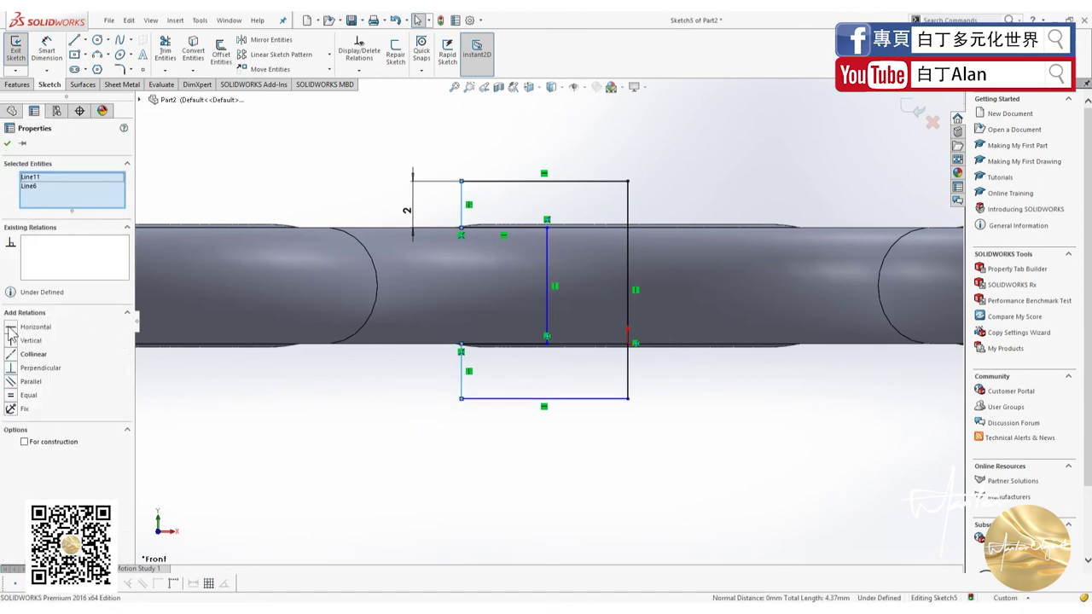
left_click(10, 395)
left_click(543, 143)
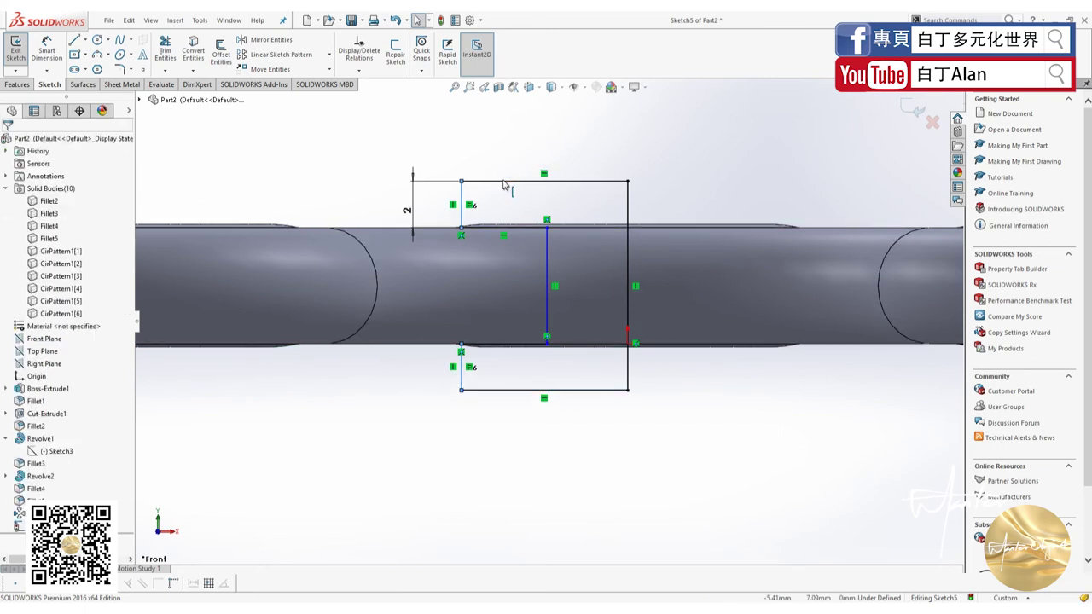
left_click(505, 180)
left_click(497, 394, "ctrl")
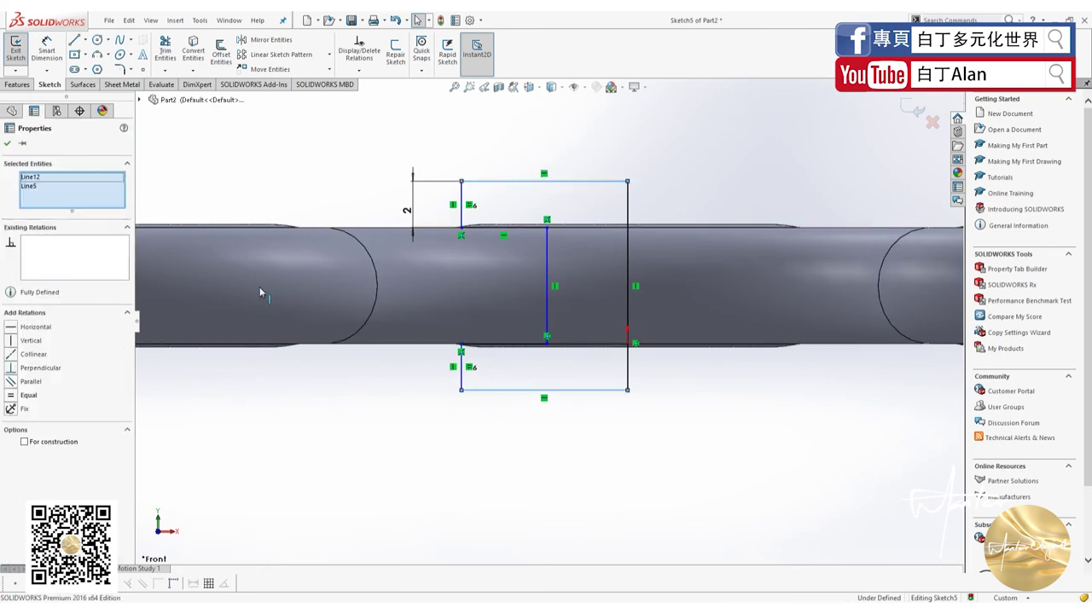
left_click(10, 397)
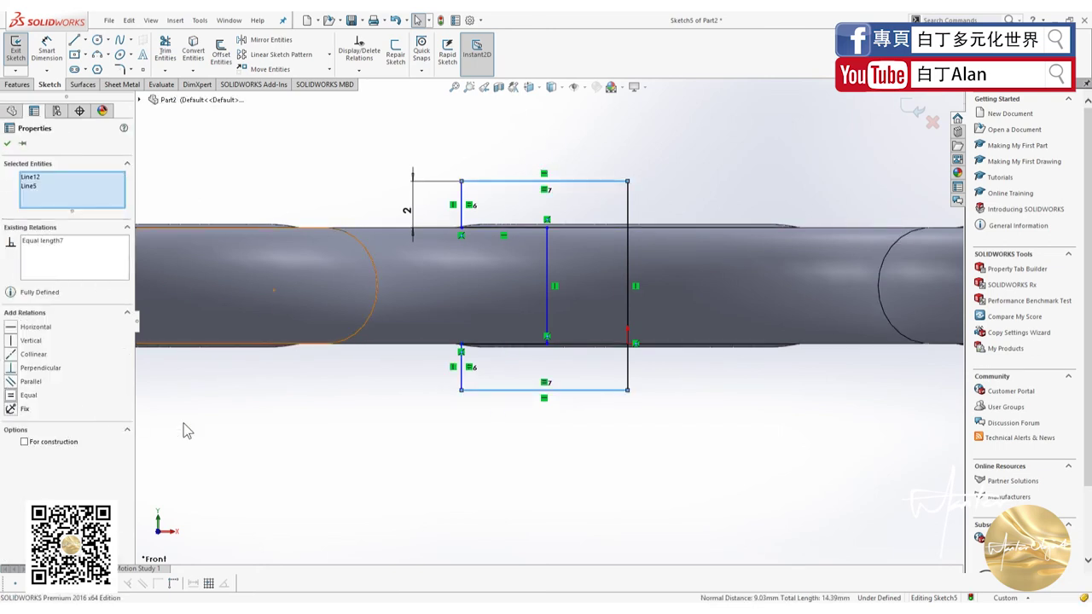
left_click(504, 367)
mouse_move(504, 367)
middle_mouse_down()
mouse_move(555, 337)
mouse_move(595, 184)
middle_mouse_up()
Drag the inner vertical sketch line toward the central hole and view the sketch from the front
scroll(595, 183, "down", 3)
scroll(596, 184, "down", 1)
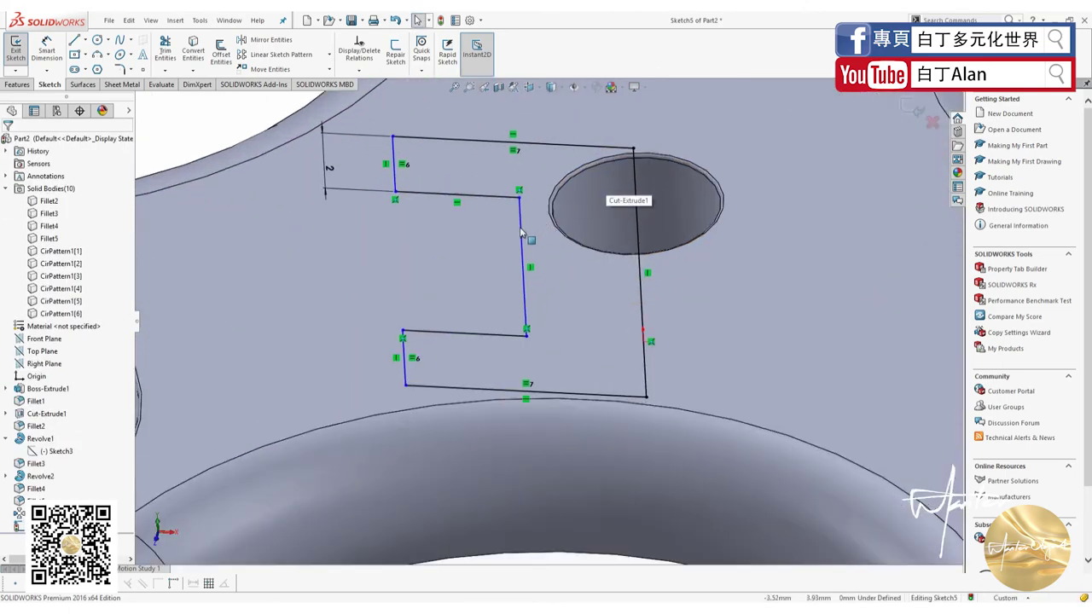
left_click(523, 234)
left_click(566, 214, "ctrl")
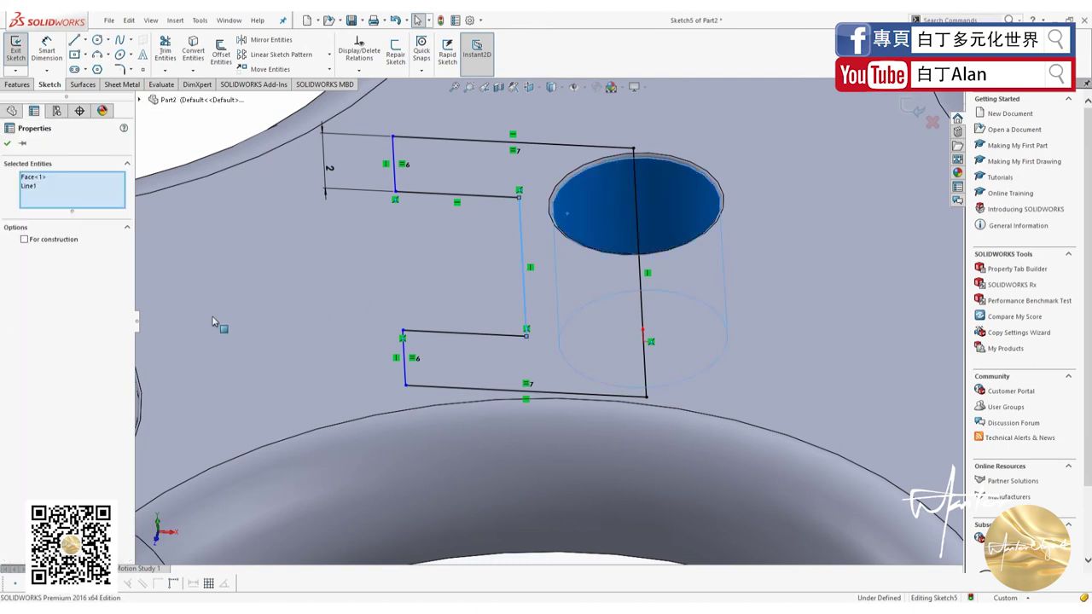
left_click(373, 213)
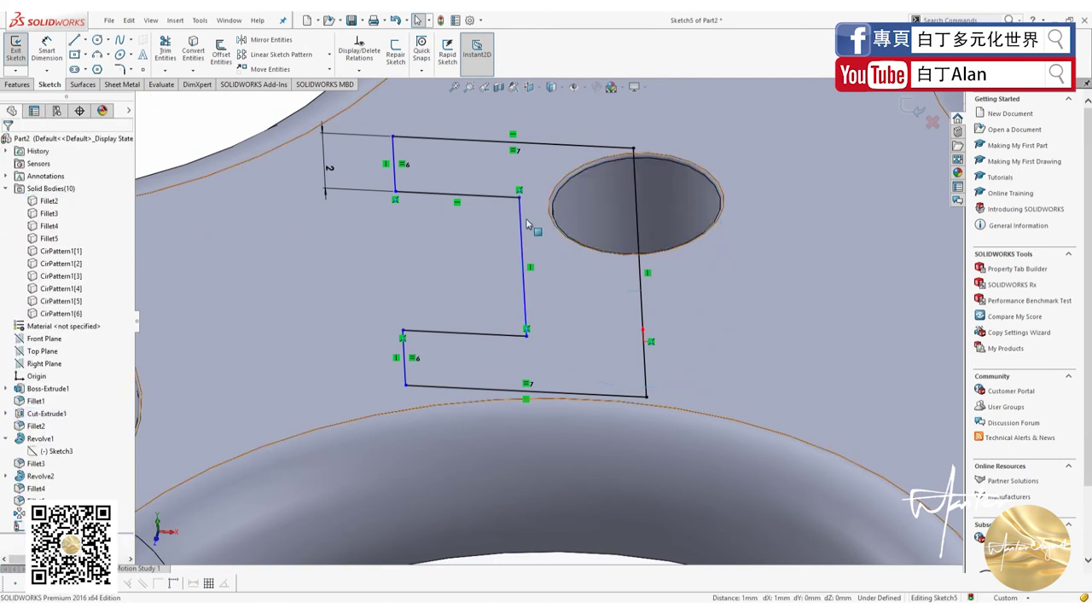
left_click_drag(524, 232, 550, 232)
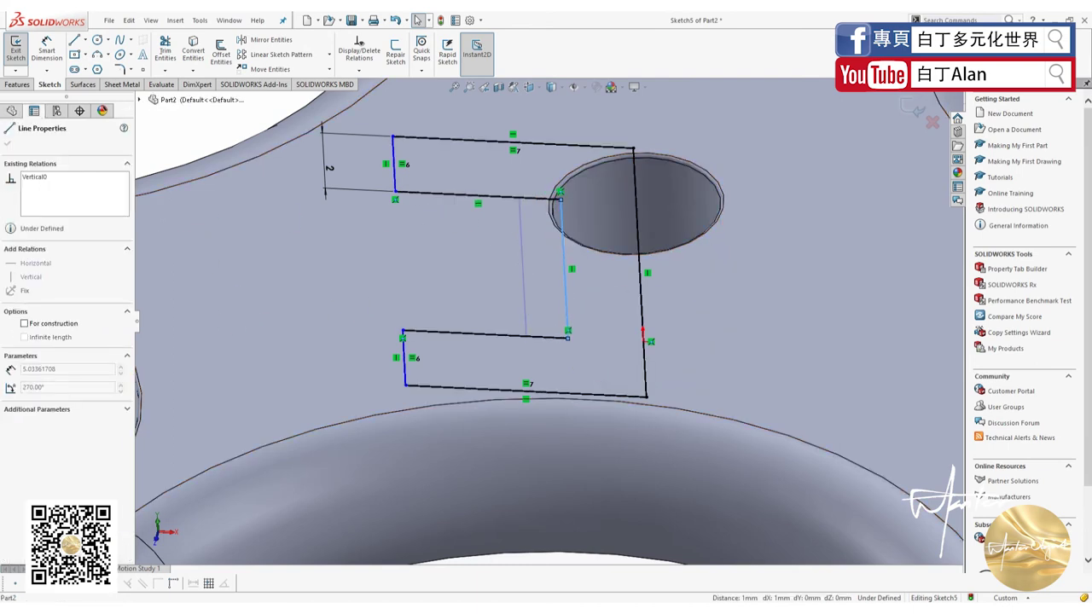
scroll(563, 237, "up", 3)
key("ctrl+1")
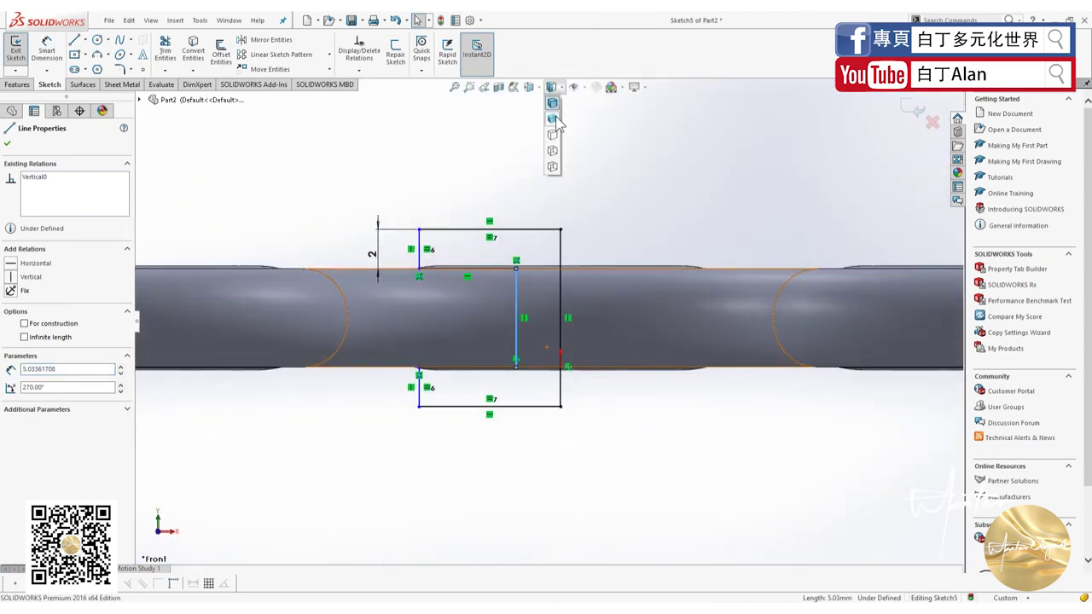
scroll(529, 282, "down", 3)
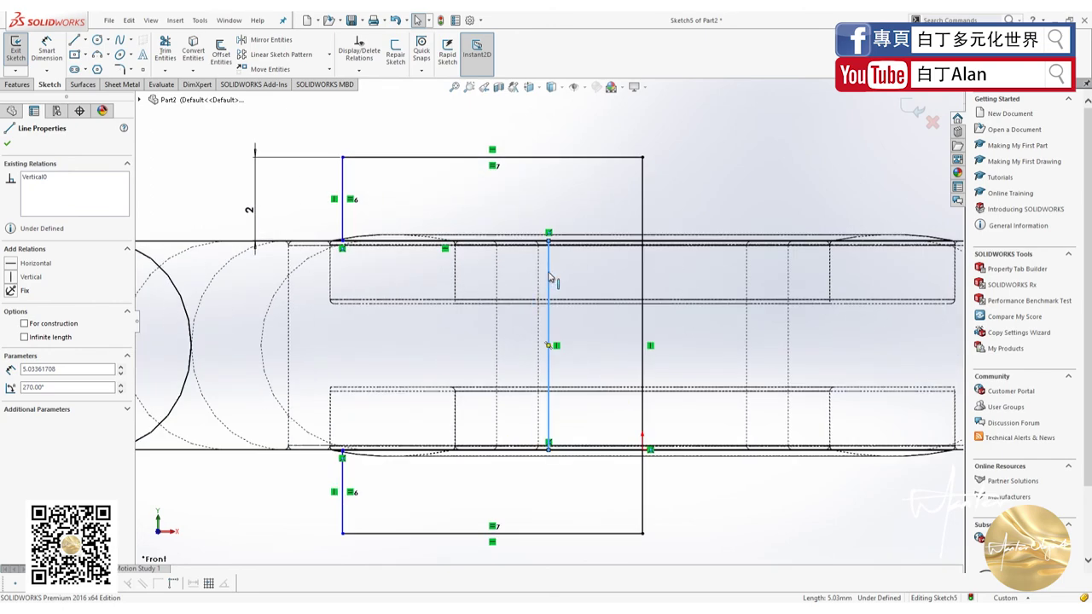
Make the inner vertical line collinear with the hole's silhouette edge, then restore Shaded With Edges
left_click_drag(548, 280, 540, 283)
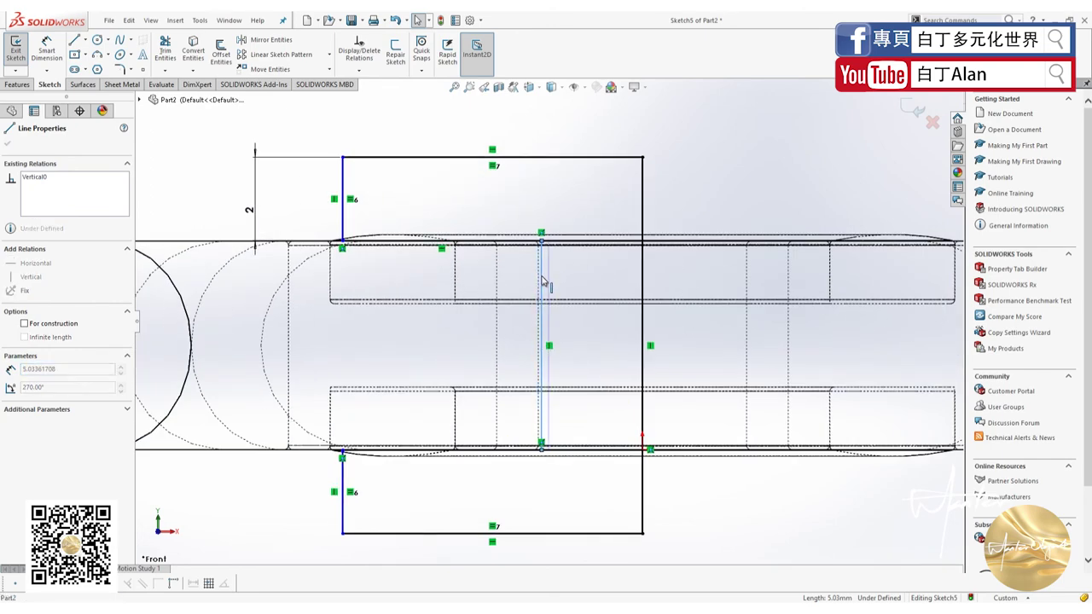
left_click(446, 310, "ctrl")
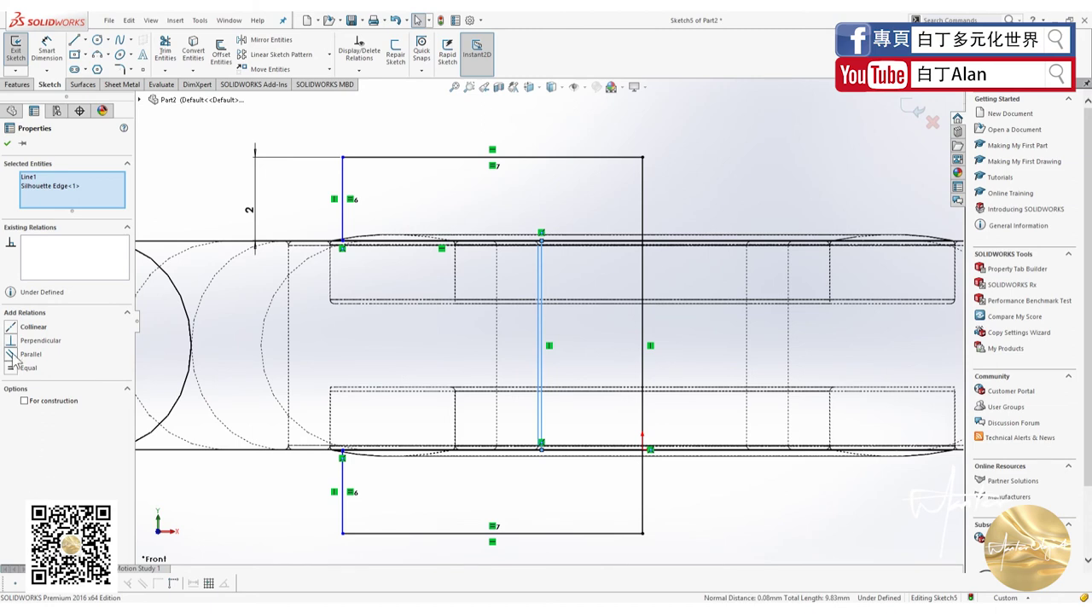
left_click(11, 328)
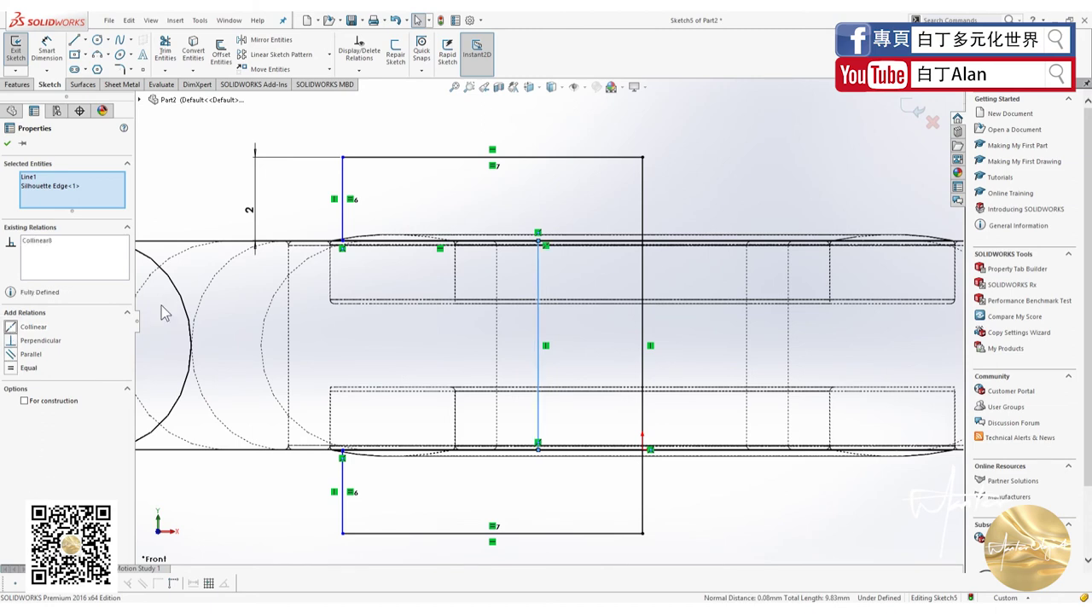
left_click(513, 175)
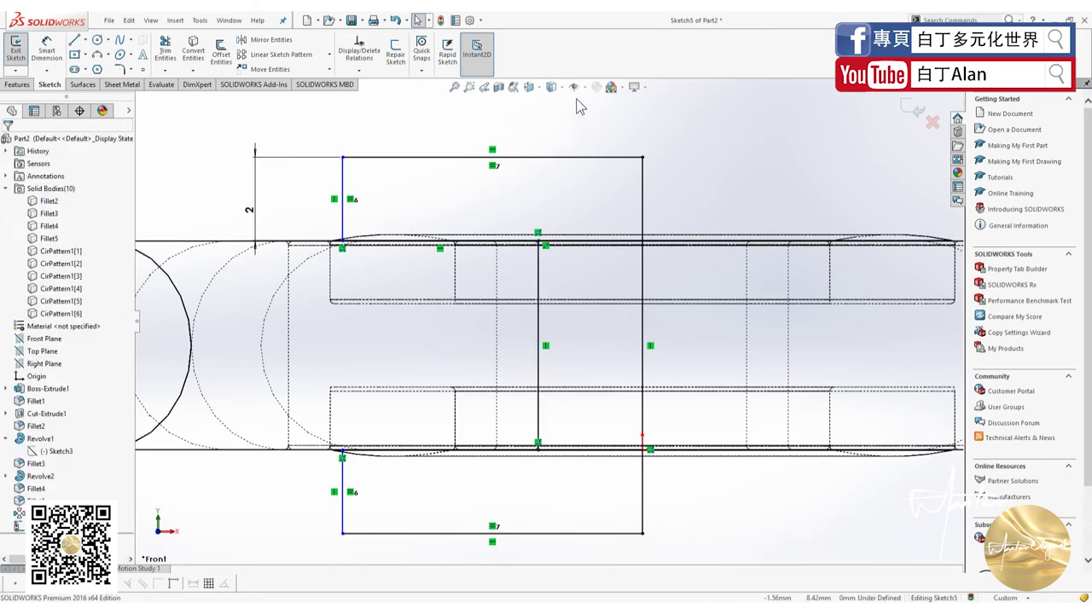
left_click(552, 89)
left_click(554, 106)
middle_click_drag(601, 205, 573, 307)
scroll(541, 386, "up", 5)
Orbit around the spinner to review the hub sketch from several angles
key("ctrl+8")
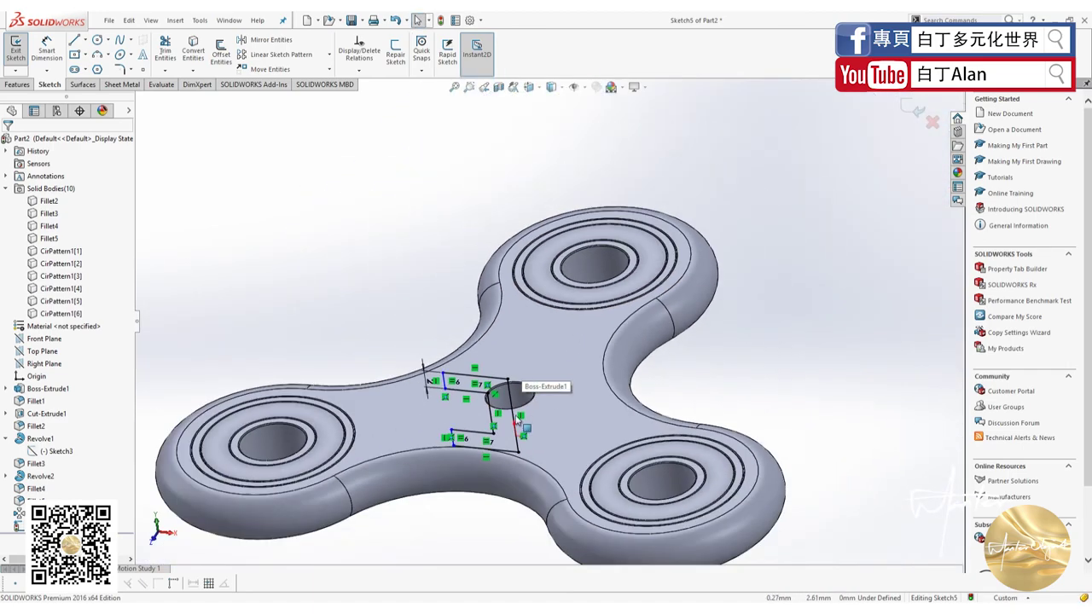
scroll(510, 441, "down", 5)
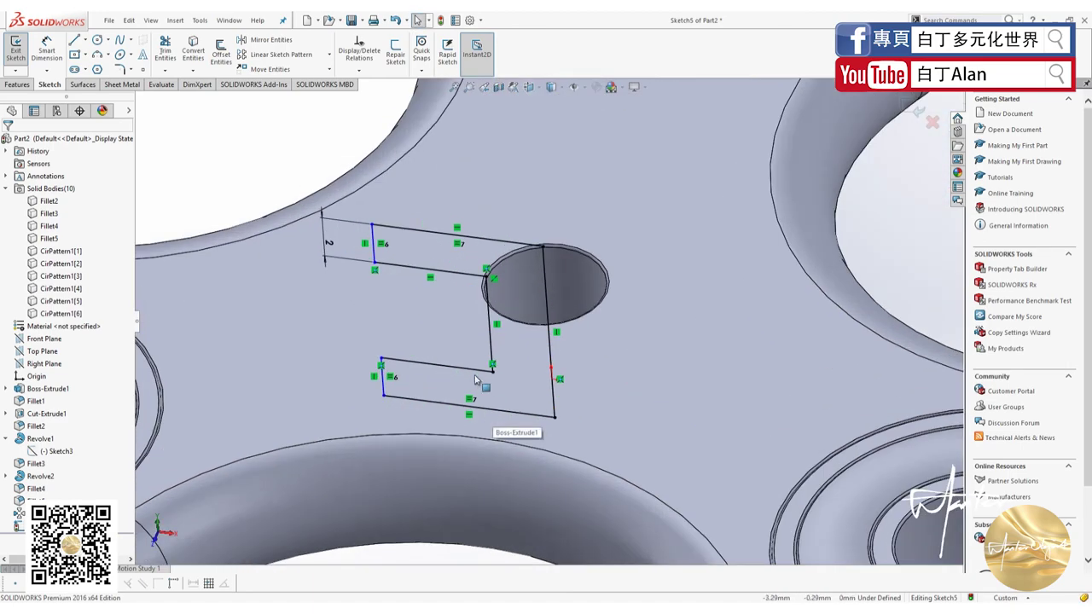
scroll(449, 343, "up", 5)
mouse_move(449, 343)
middle_mouse_down()
mouse_move(468, 313)
mouse_move(327, 247)
middle_mouse_up()
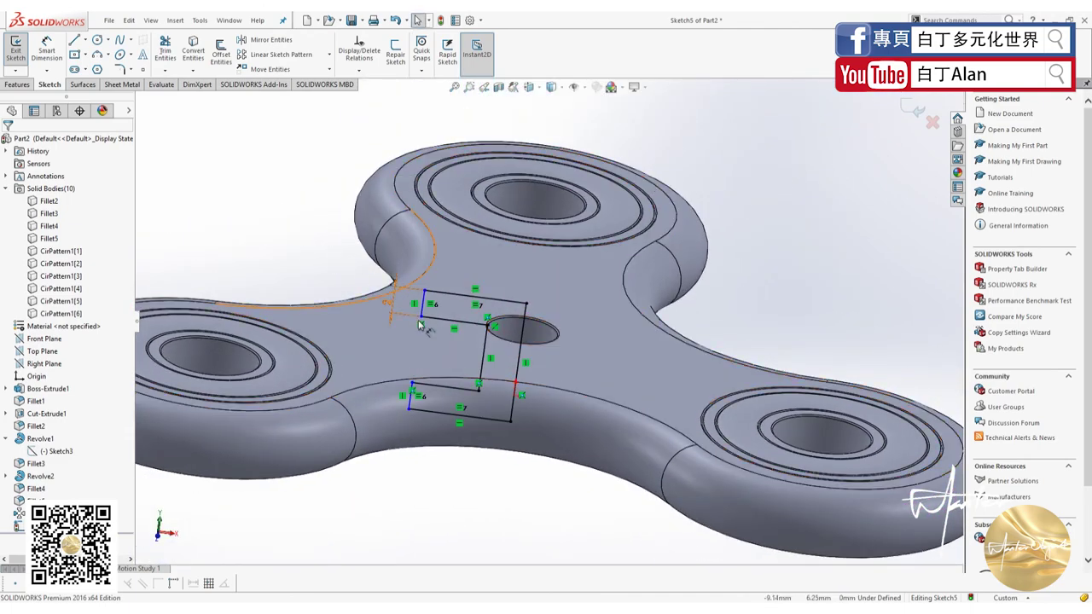
scroll(467, 329, "down", 3)
scroll(471, 333, "down", 2)
middle_click_drag(474, 338, 410, 461)
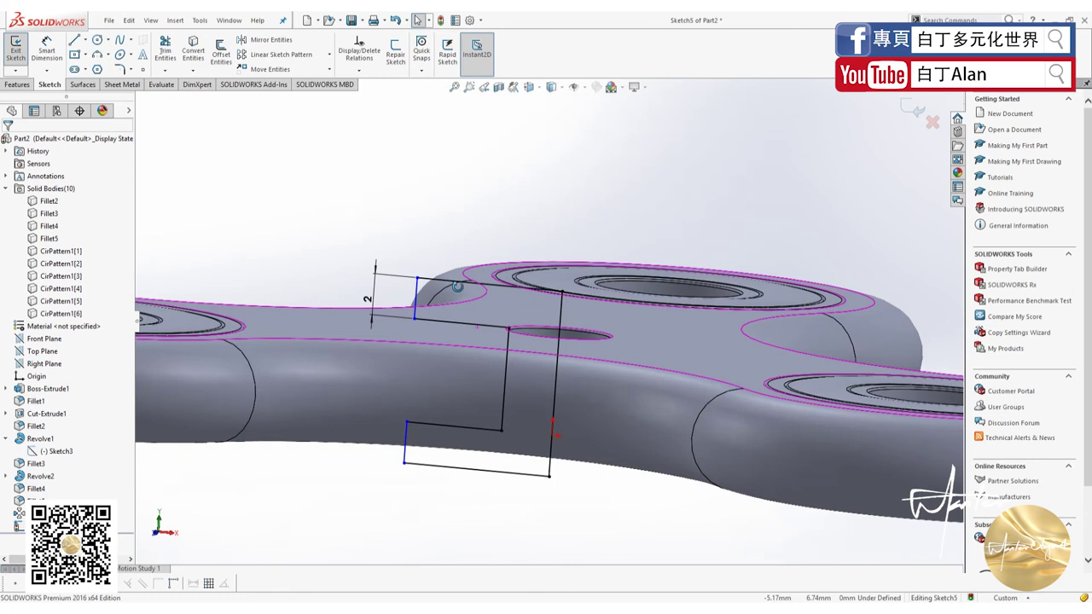
left_click(408, 458)
left_click(417, 291, "ctrl")
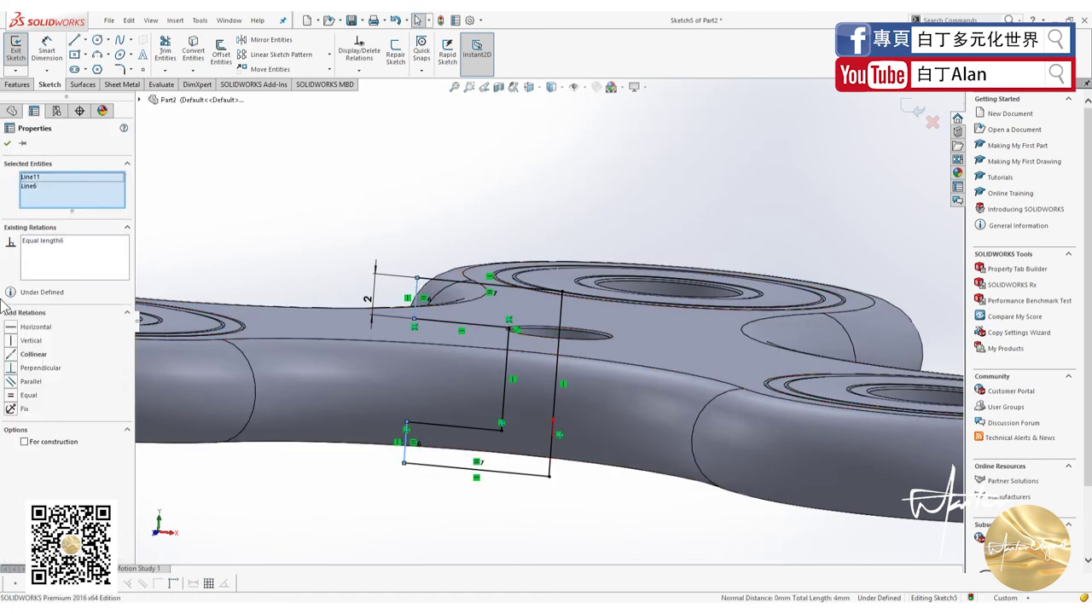
key("Escape")
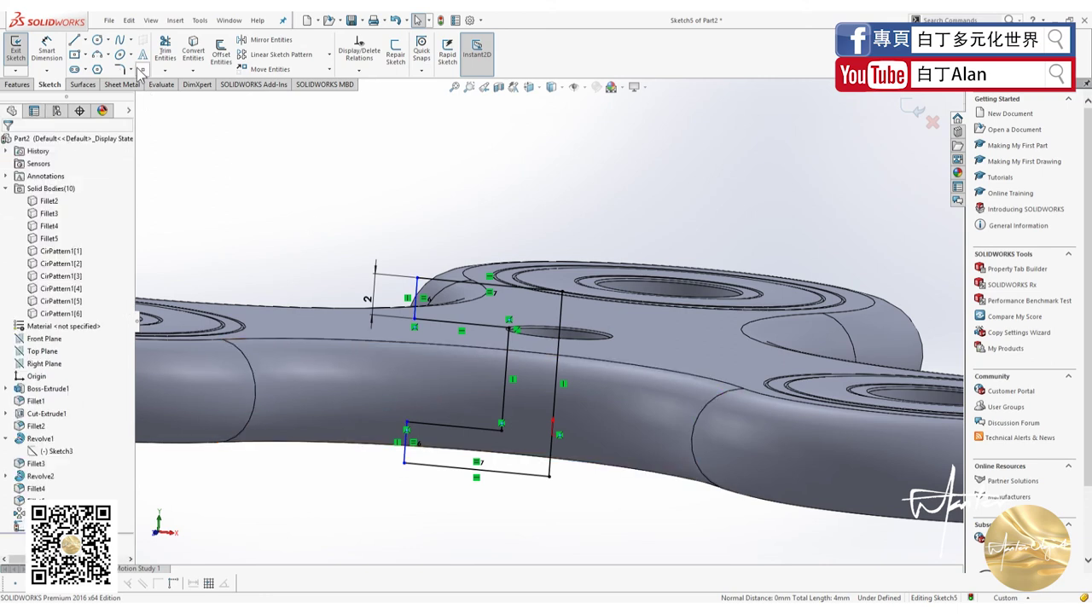
Dimension the vertical axis line and cancel the redundant over-defining dimension
left_click(53, 55)
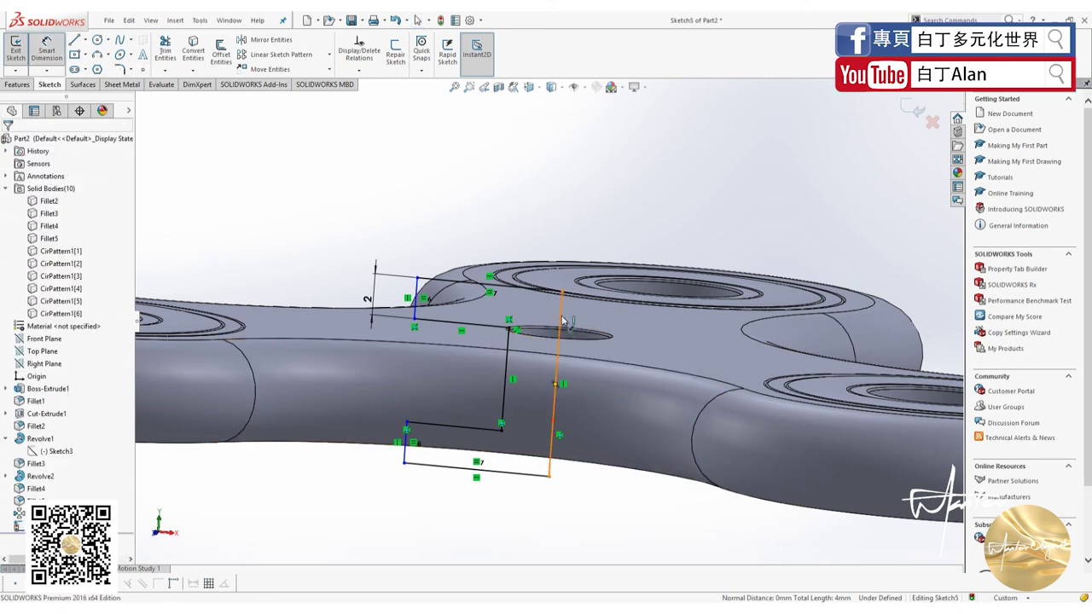
left_click(562, 322)
left_click(603, 338)
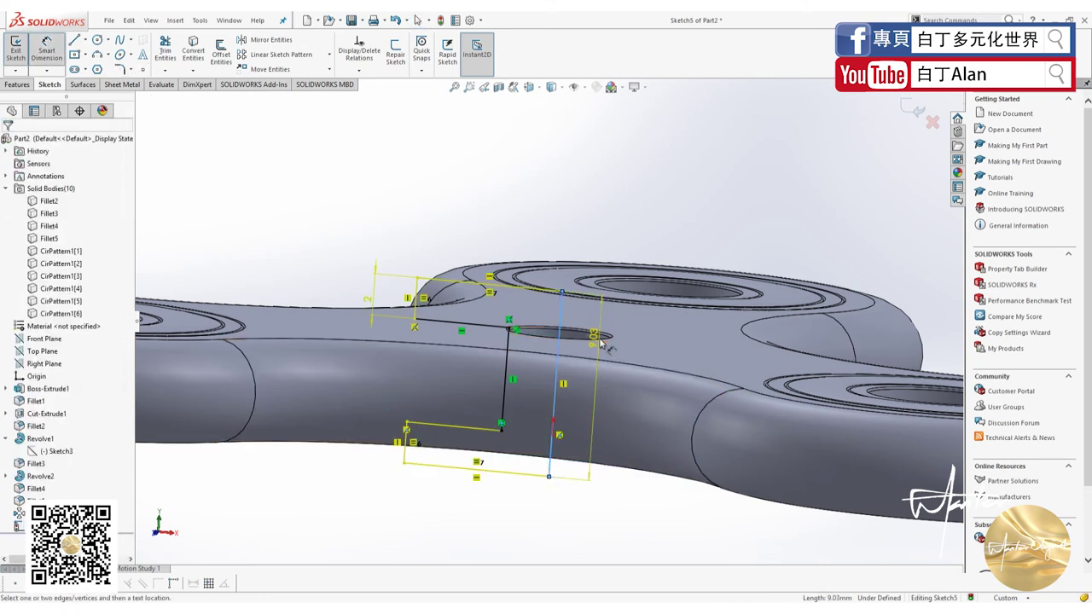
left_click(885, 290)
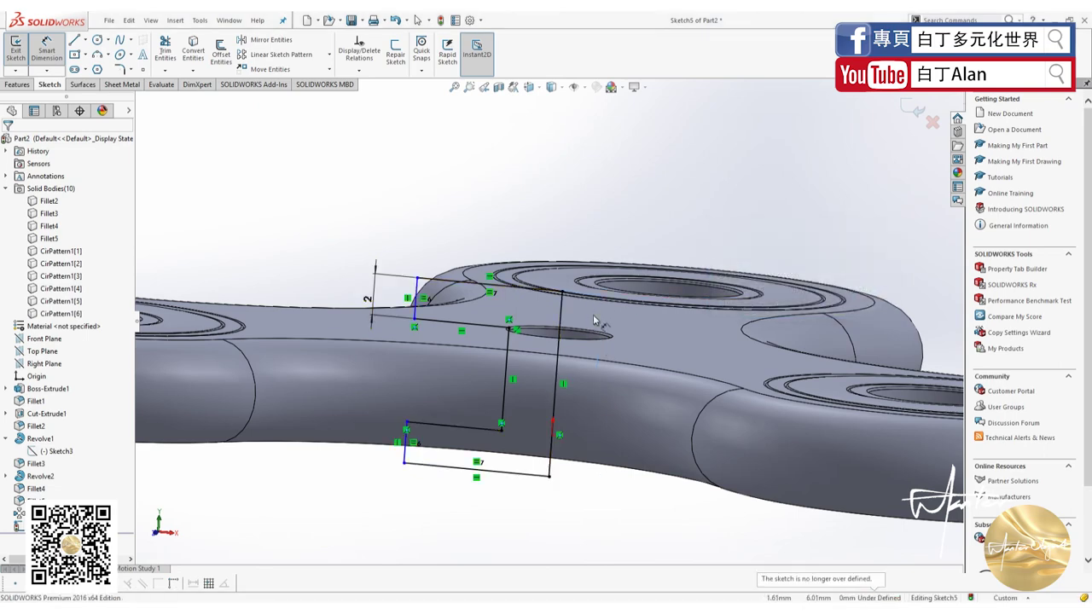
mouse_move(550, 352)
middle_mouse_down()
mouse_move(566, 354)
mouse_move(539, 378)
middle_mouse_up()
middle_click_drag(546, 351, 520, 381)
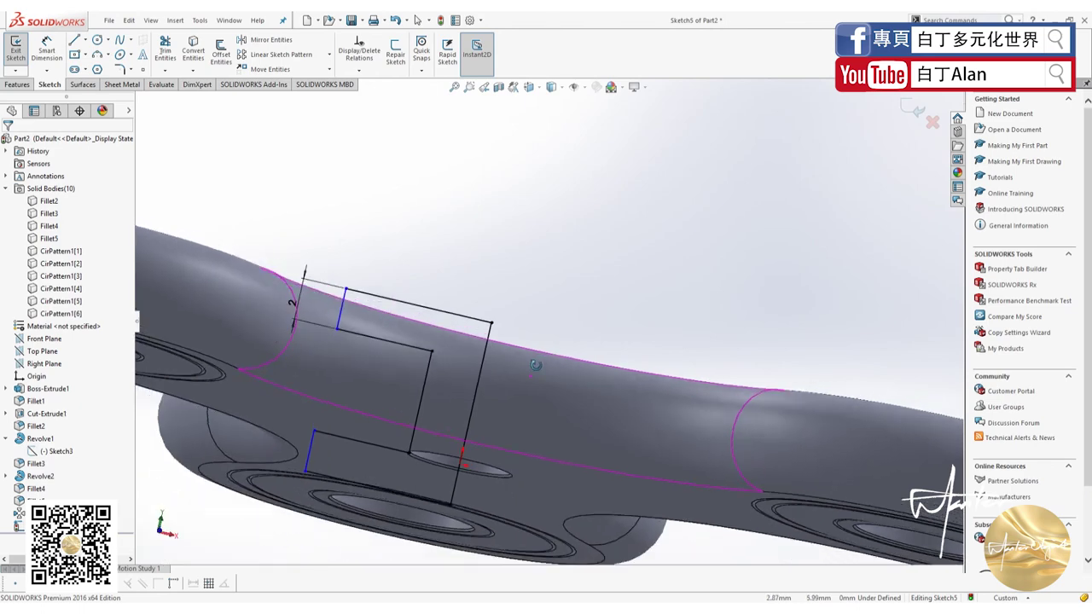
Revolve Sketch5 360° about its vertical line Line4 to create the raised hub disk
left_click(16, 85)
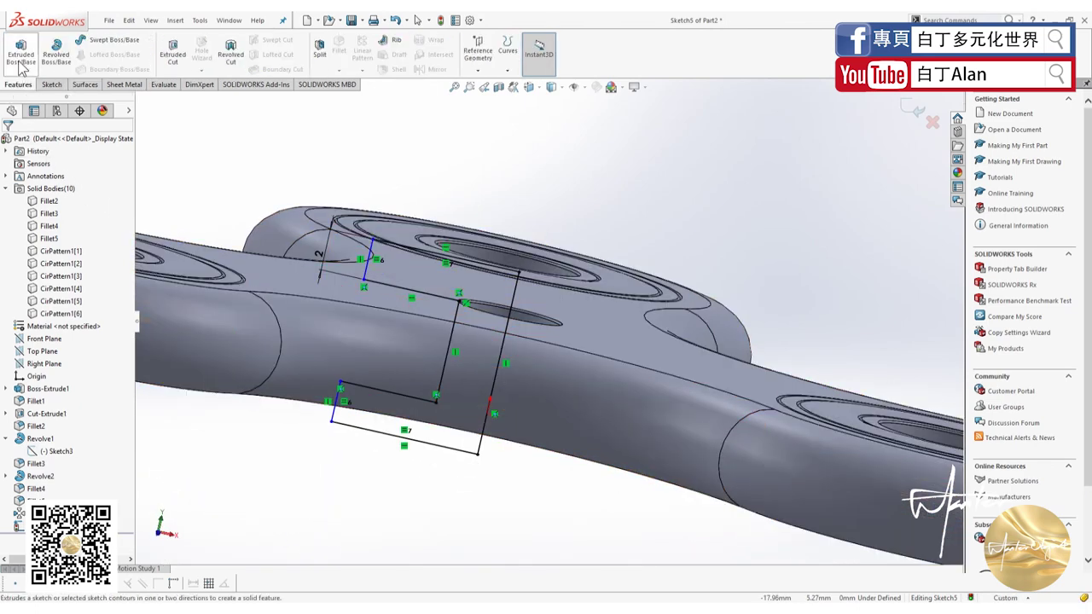
left_click(56, 53)
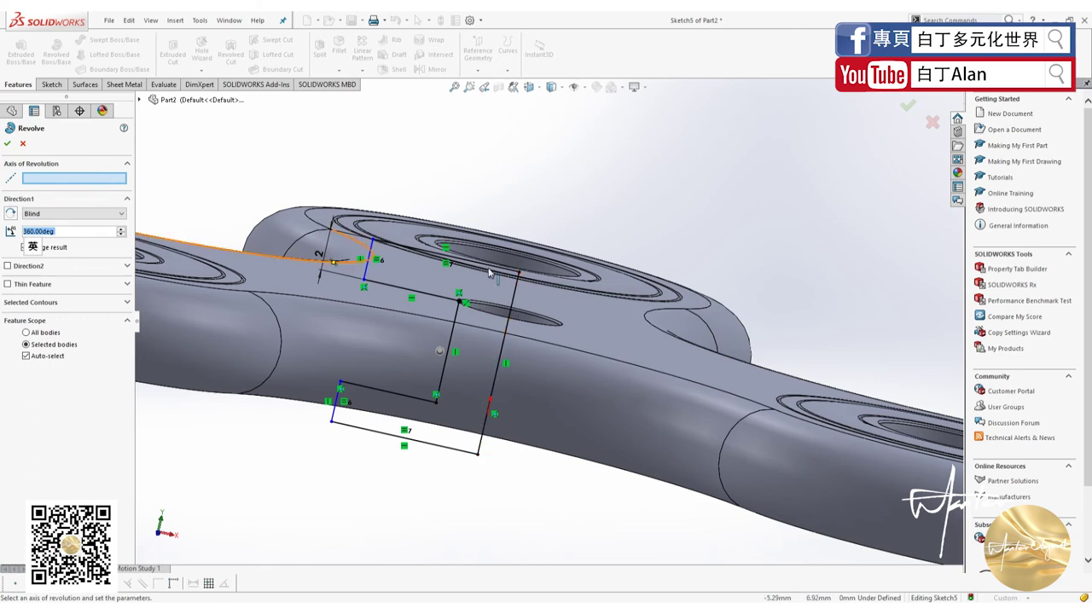
left_click(515, 294)
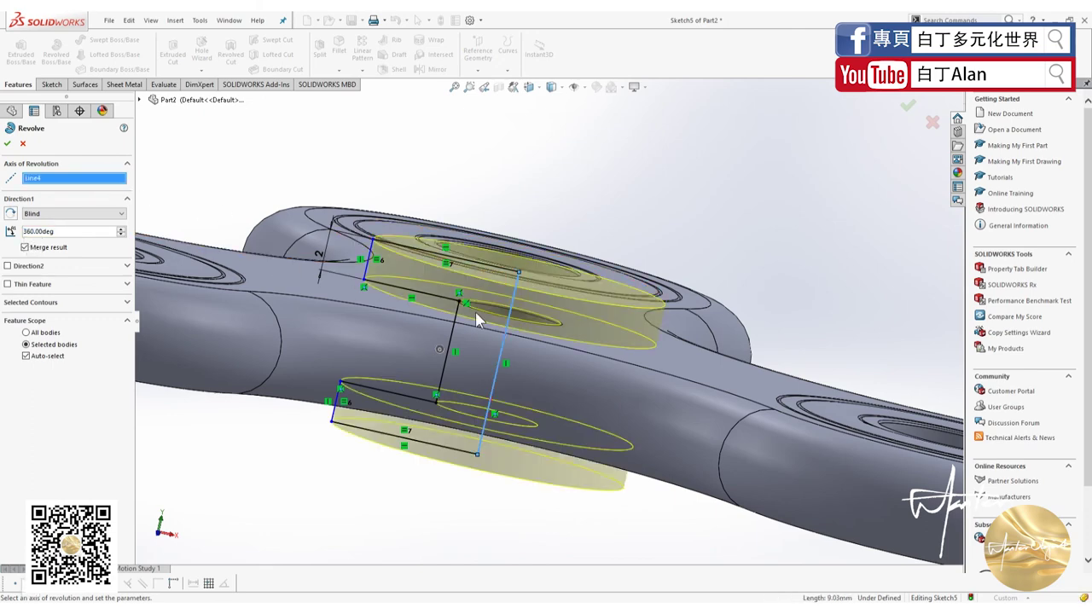
middle_click_drag(480, 317, 262, 189)
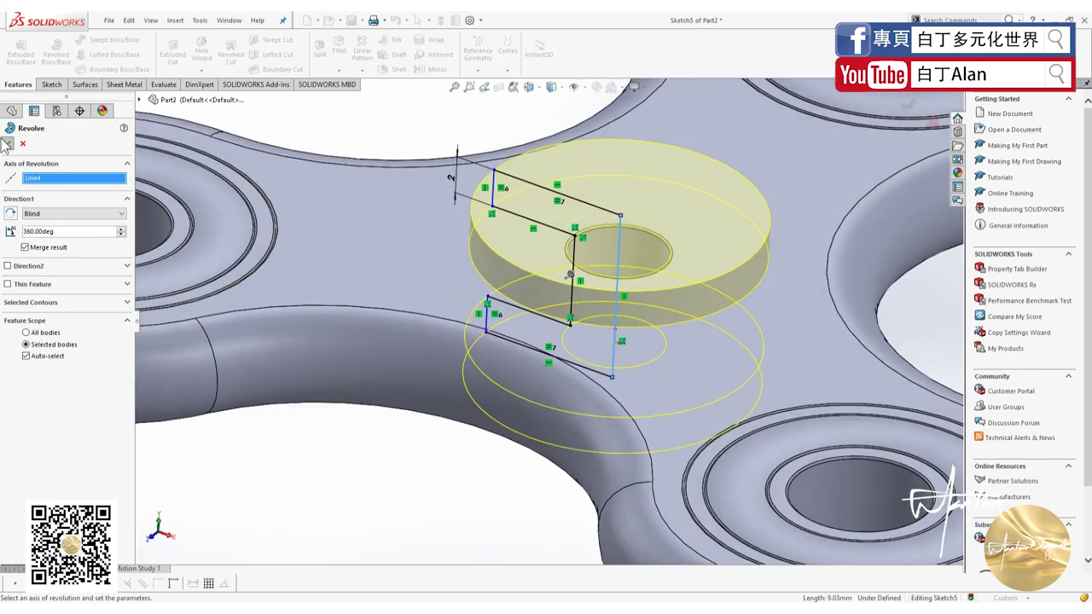
left_click(7, 143)
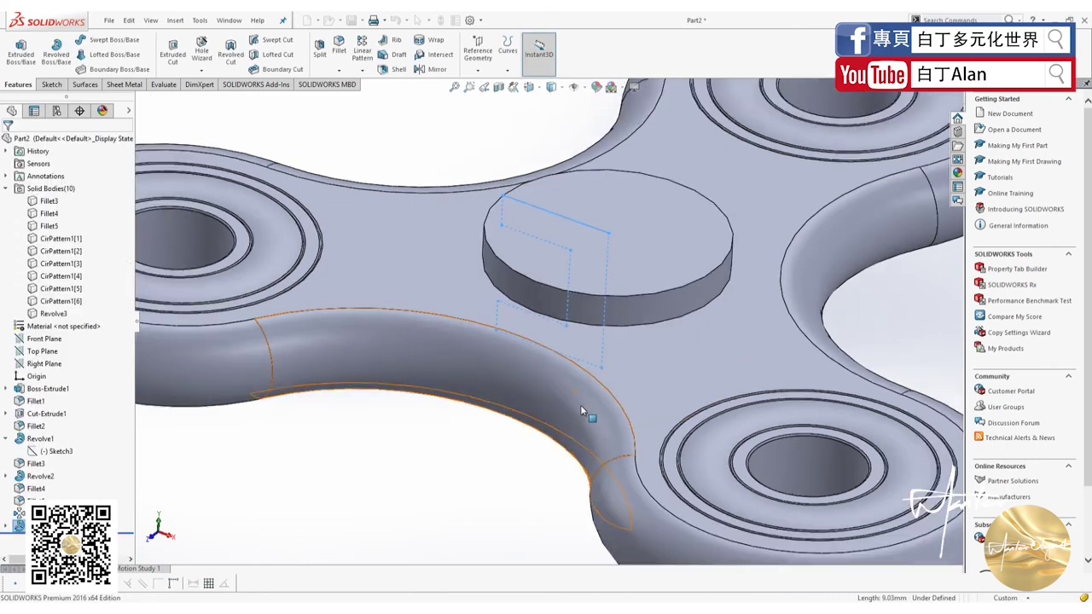
scroll(579, 401, "up", 3)
scroll(573, 418, "down", 4)
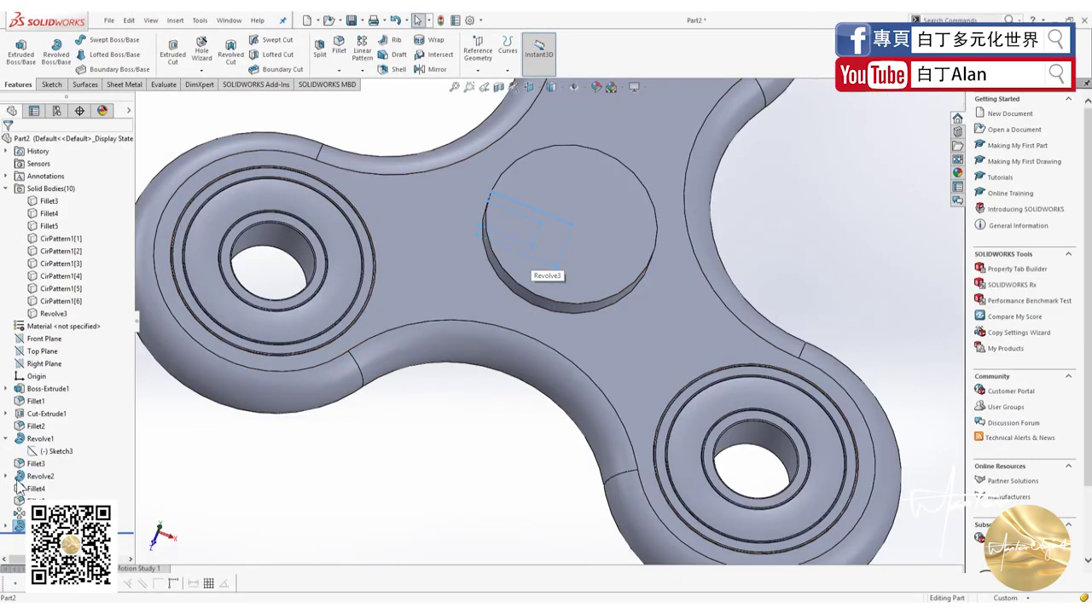
Reopen the Revolve3 sketch and change the hub's 2 mm height dimension to 1 mm
right_click(44, 442)
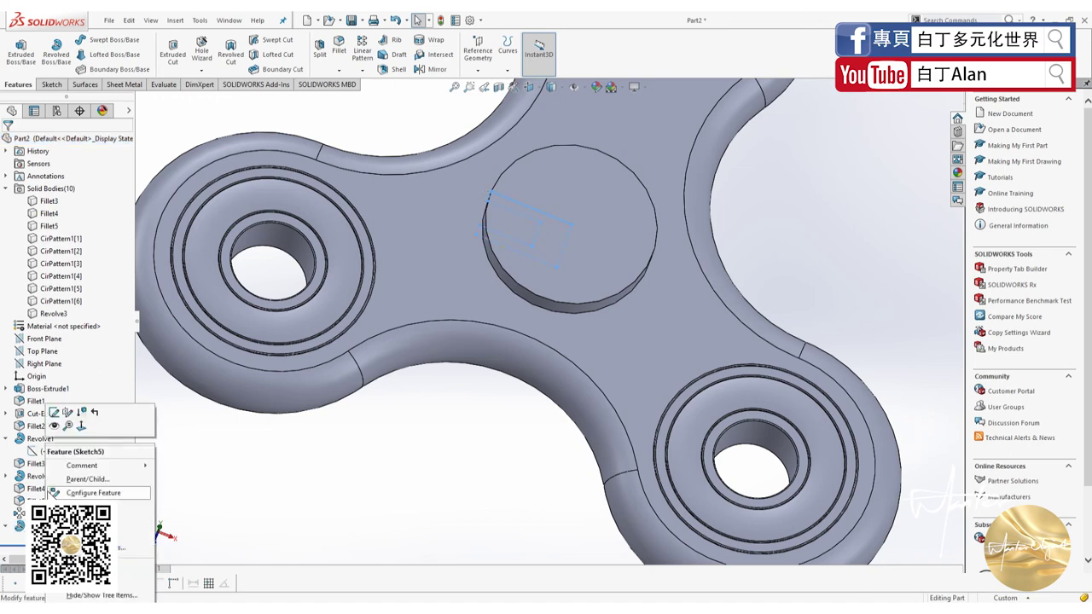
left_click(54, 412)
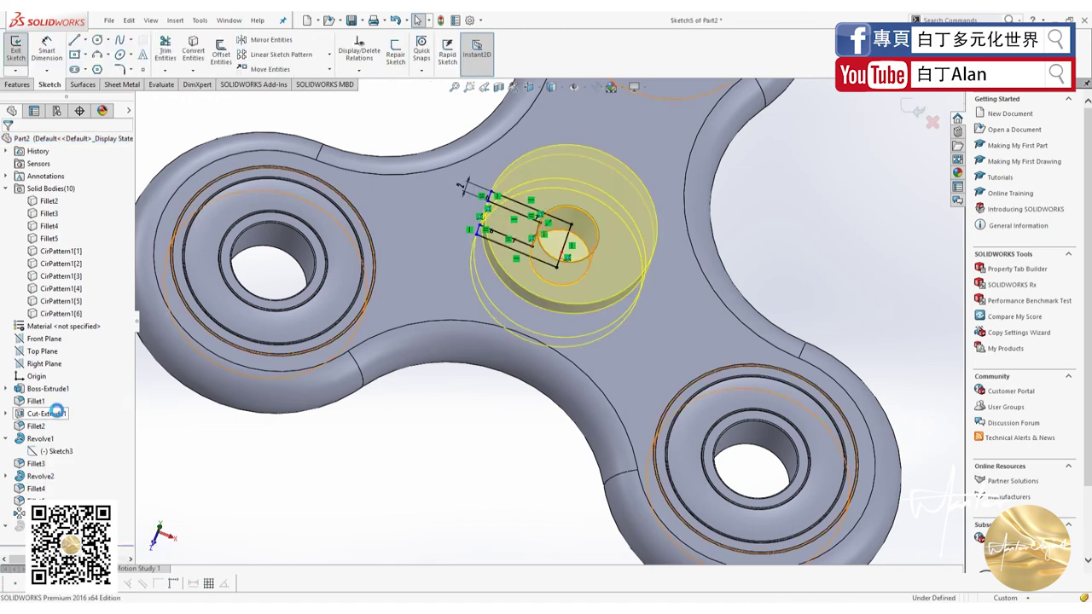
scroll(448, 254, "down", 3)
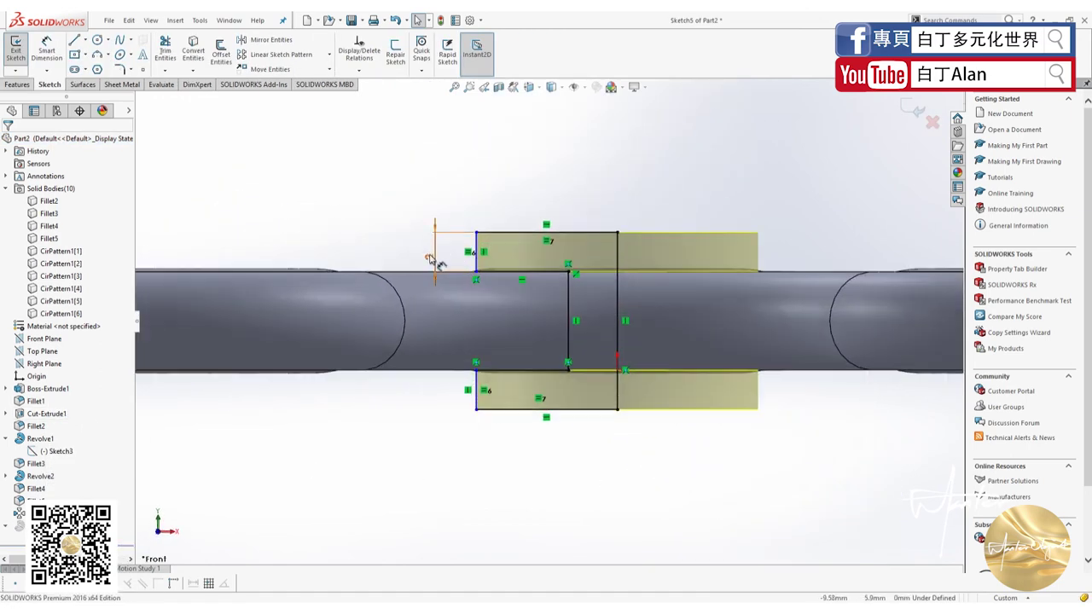
double_click(429, 257)
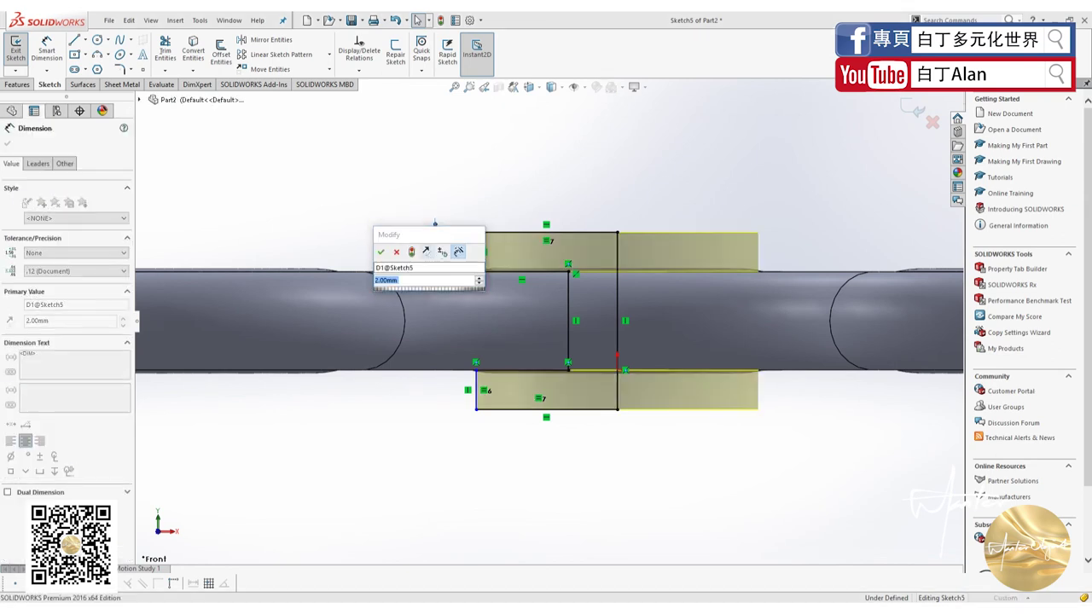
type("1")
key("Return")
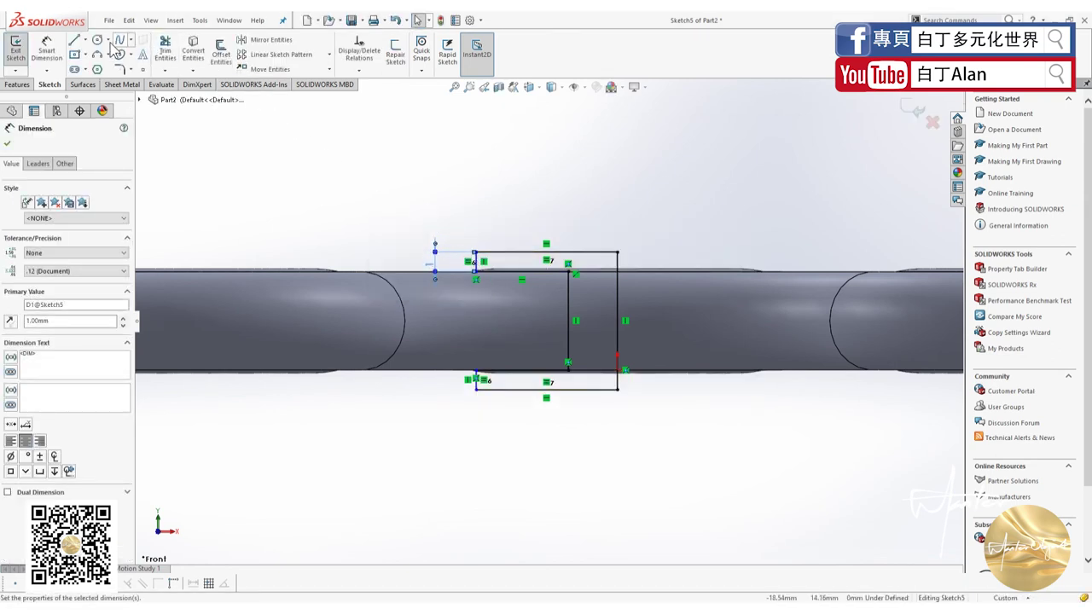
Dimension the hub profile's top line to 8 mm and fit the spinner in view
left_click(47, 47)
left_click(524, 251)
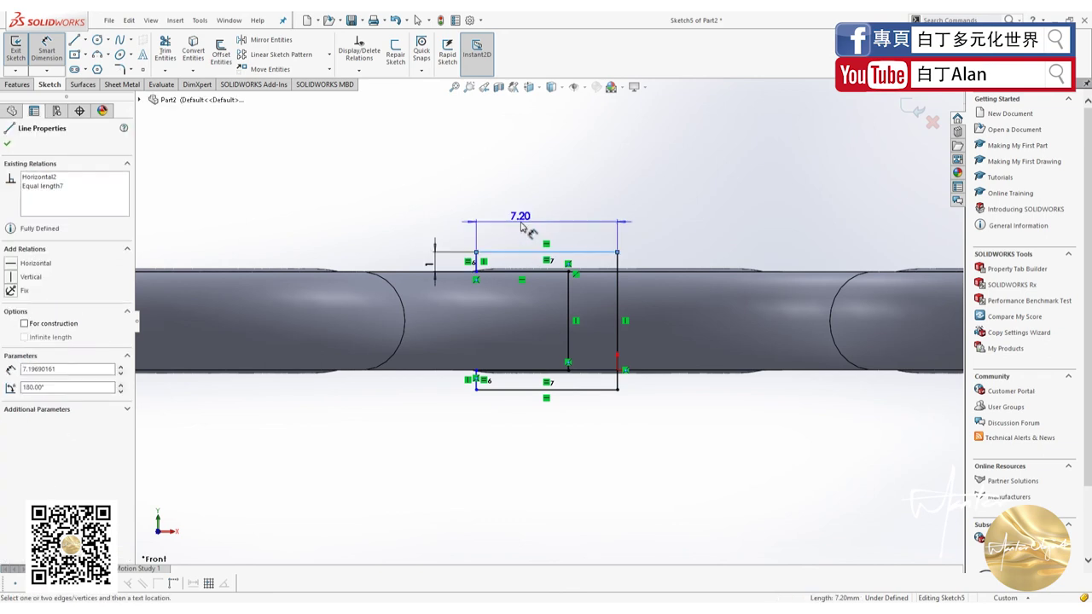
left_click(523, 227)
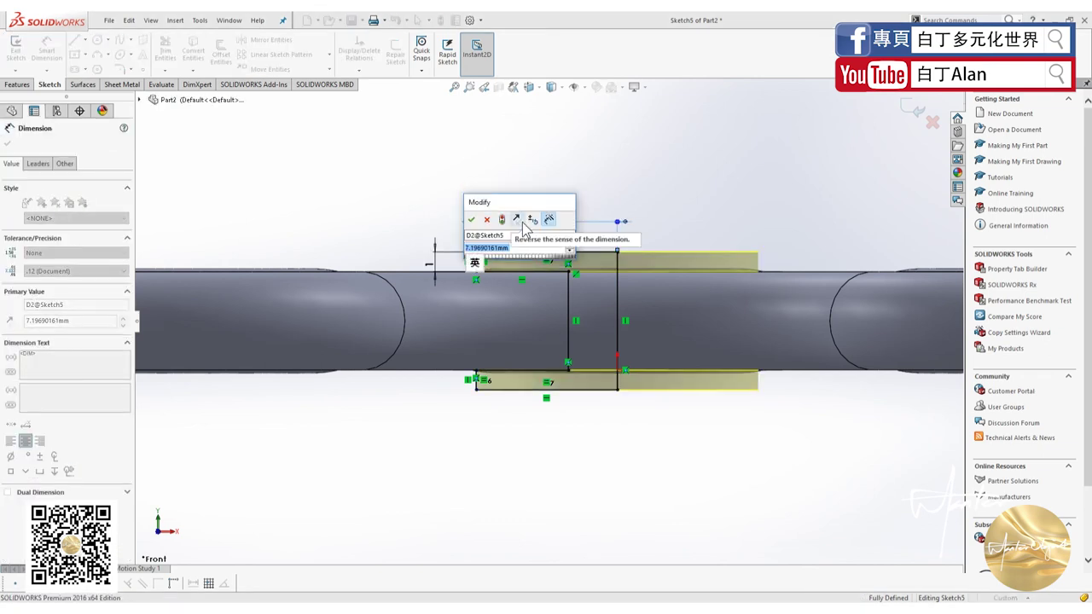
type("8")
key("Return")
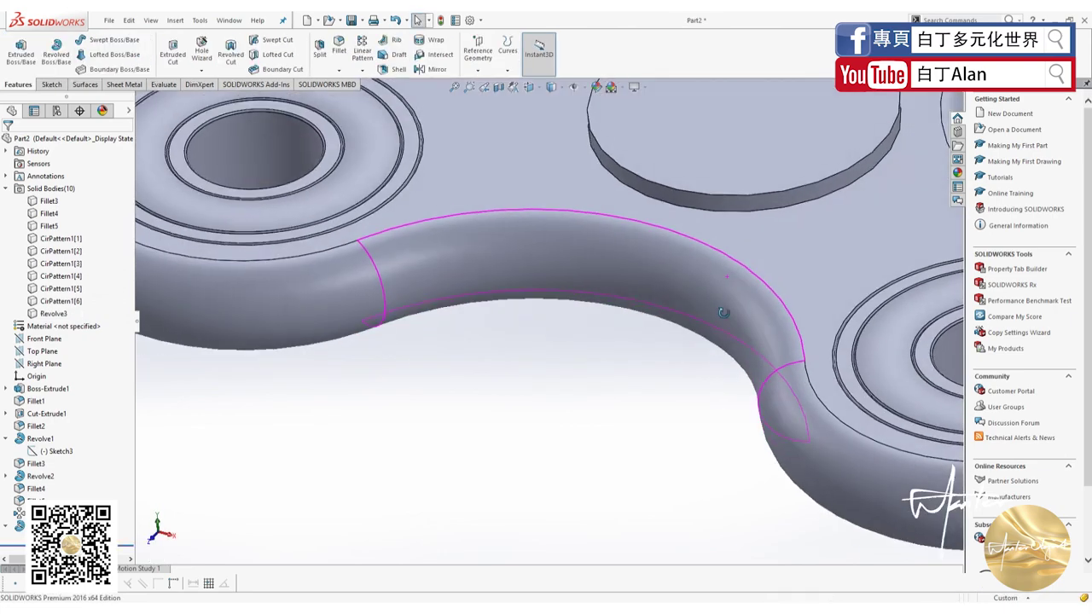
key("f")
scroll(748, 171, "down", 3)
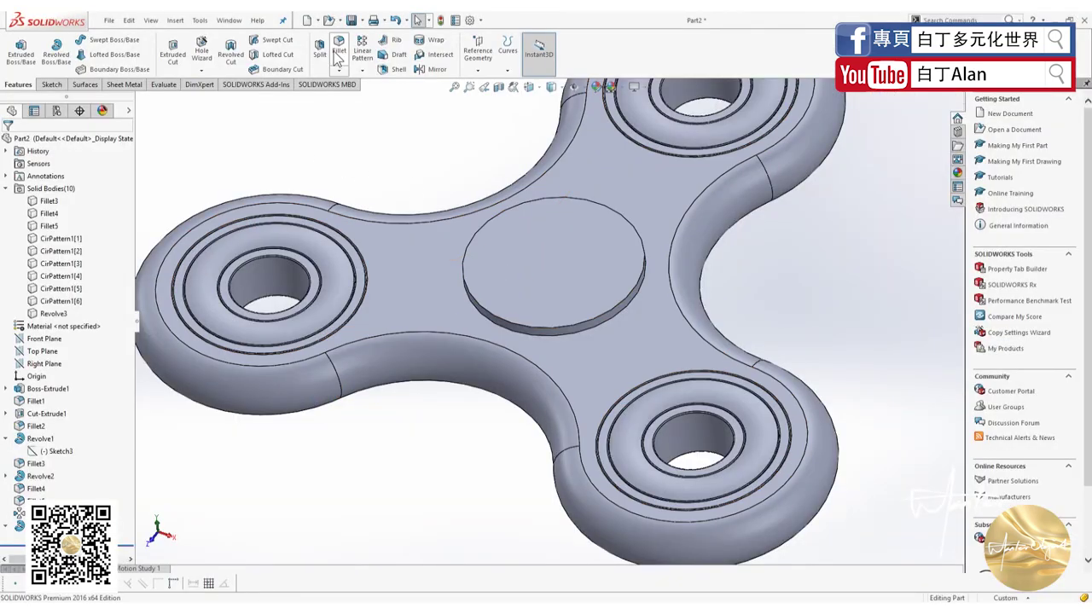
Start a face fillet with the hub disk's top face and side face
left_click(42, 197)
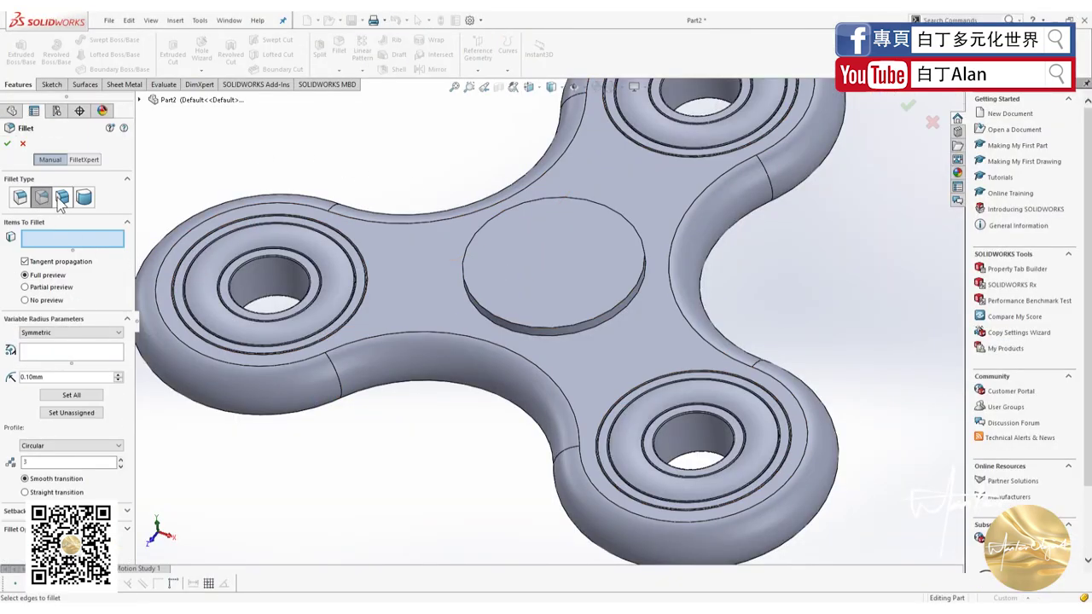
left_click(59, 197)
left_click(478, 297)
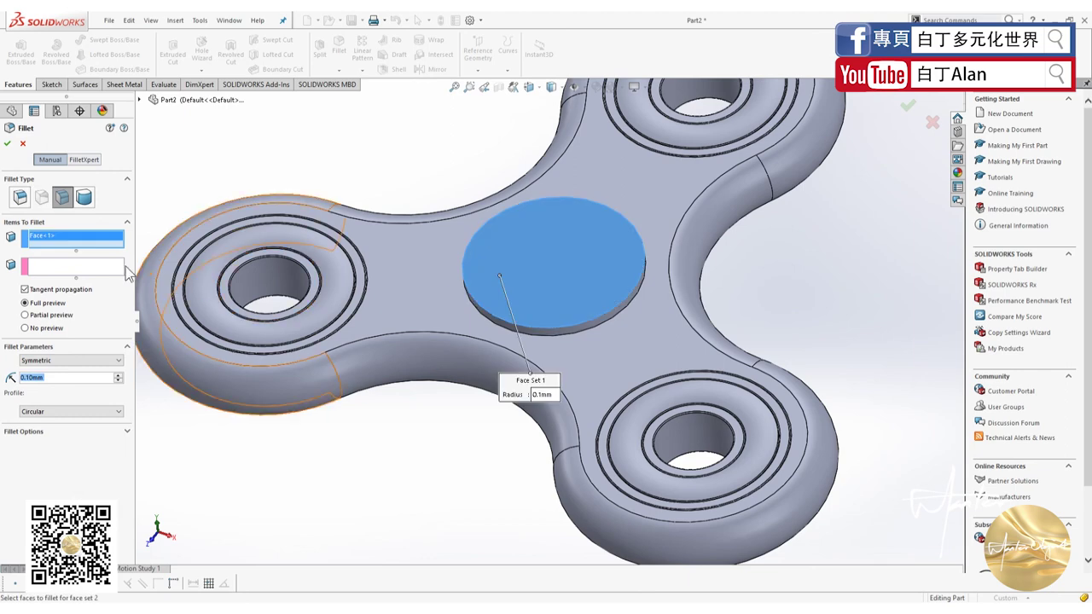
left_click(72, 272)
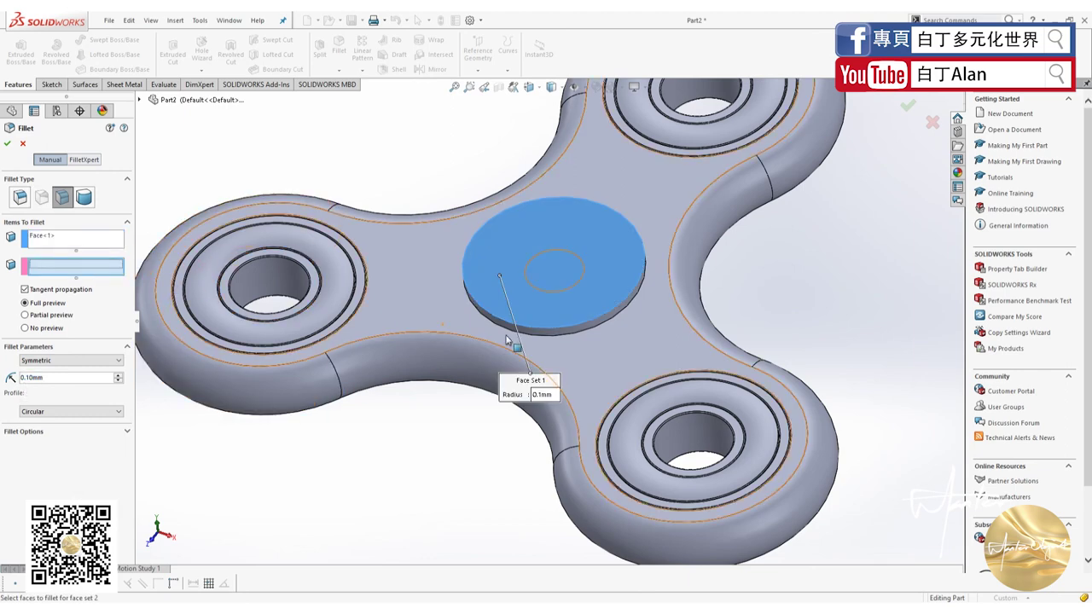
left_click(572, 328)
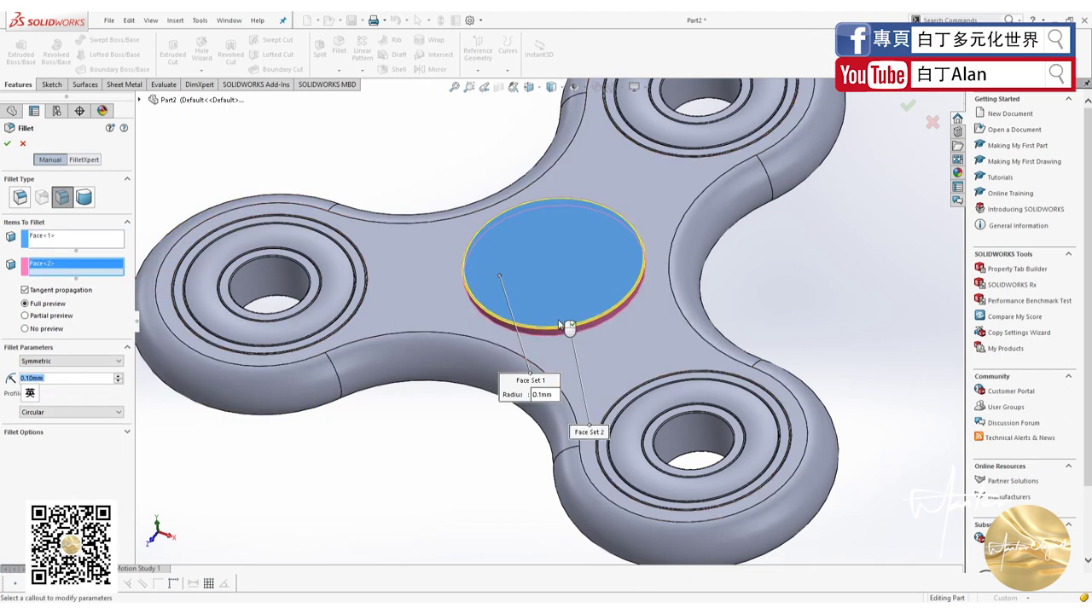
Set the hub rim face fillet radius to 1 mm and accept it
scroll(563, 325, "down", 3)
middle_click_drag(563, 324, 563, 306)
scroll(563, 306, "up", 6)
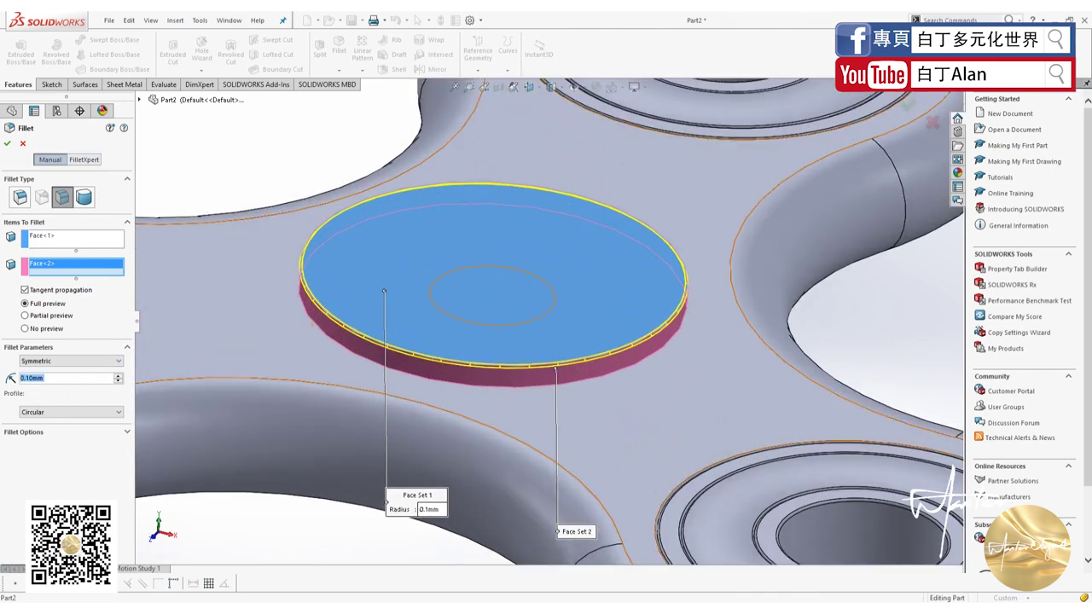
type("5")
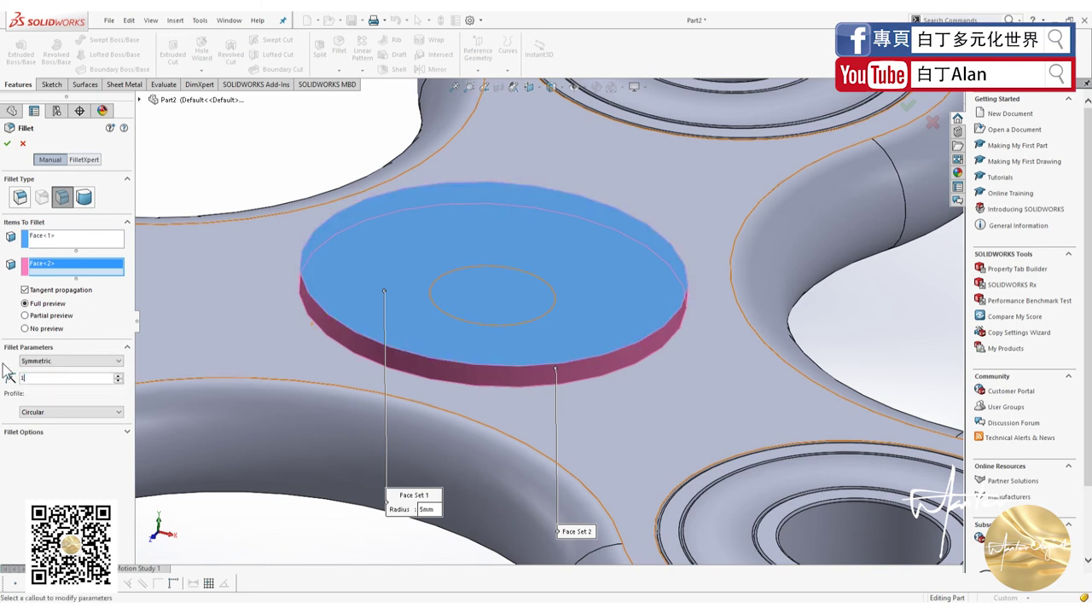
key("Return")
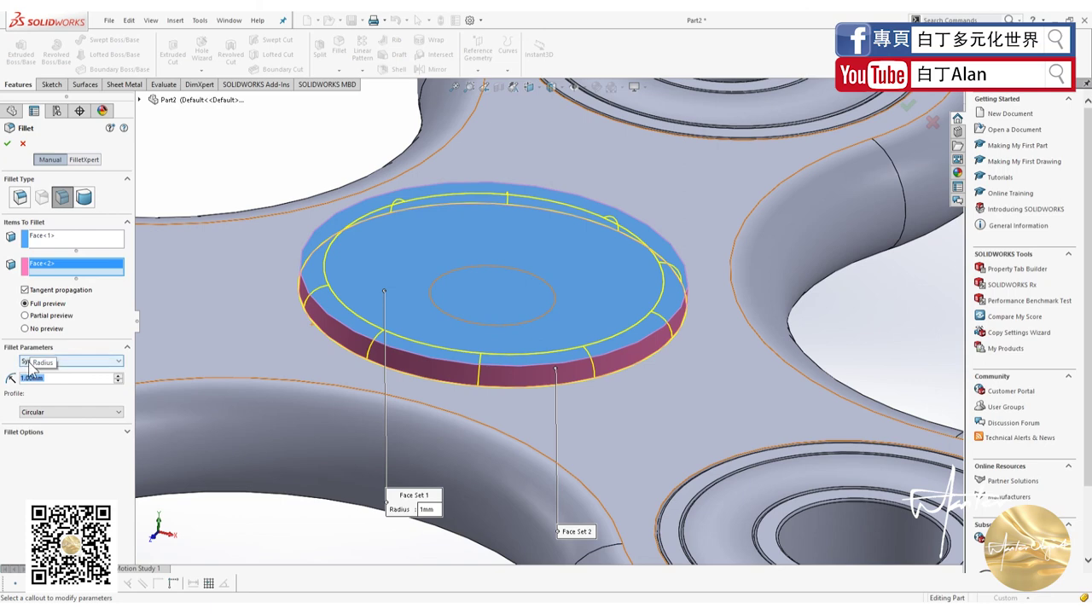
key("Return")
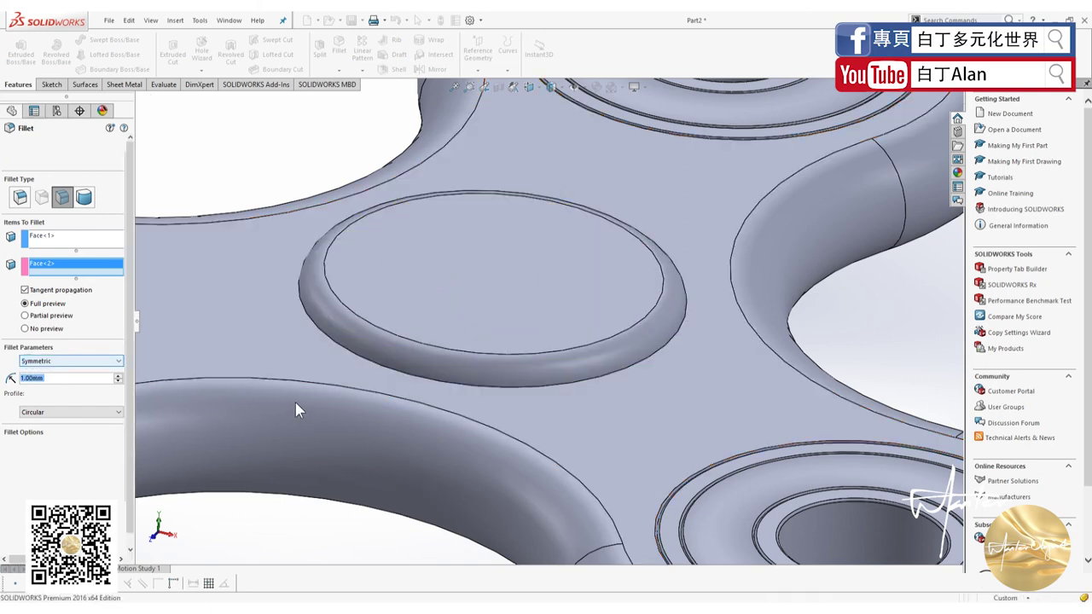
mouse_move(392, 391)
middle_mouse_down()
mouse_move(434, 333)
mouse_move(457, 393)
middle_mouse_up()
scroll(437, 367, "down", 5)
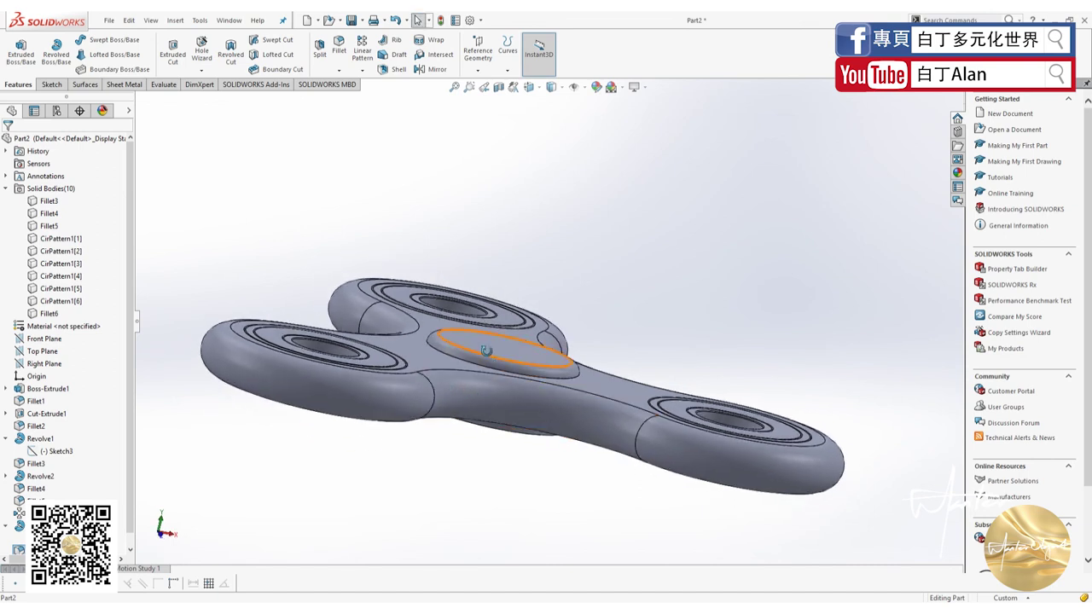
Edit Fillet6 to add the lower hub's flat face and adjoining face to its face sets
middle_click_drag(460, 392, 461, 342)
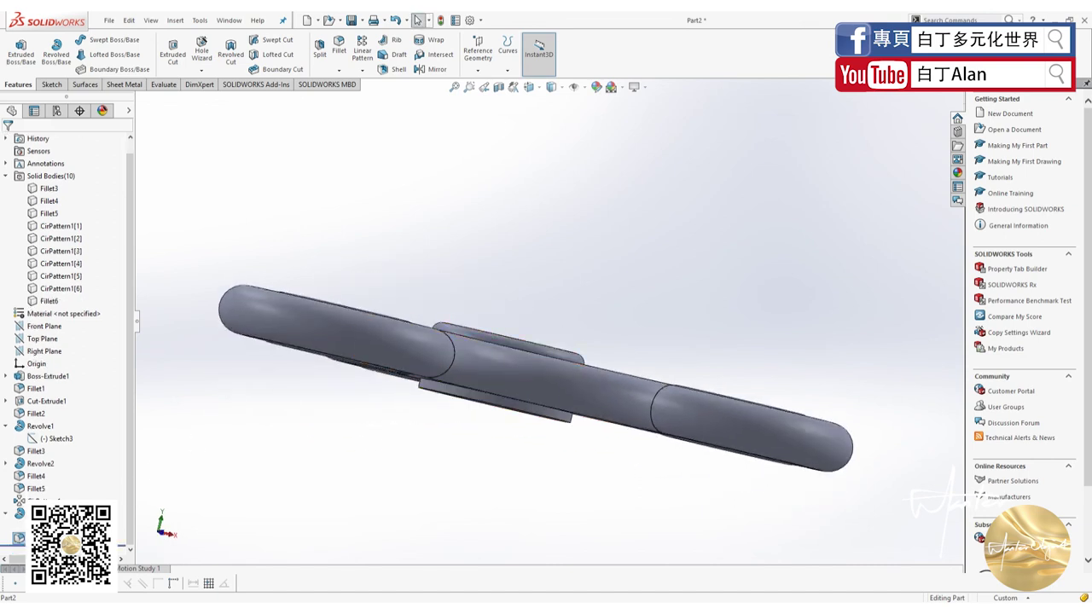
right_click(36, 501)
left_click(38, 360)
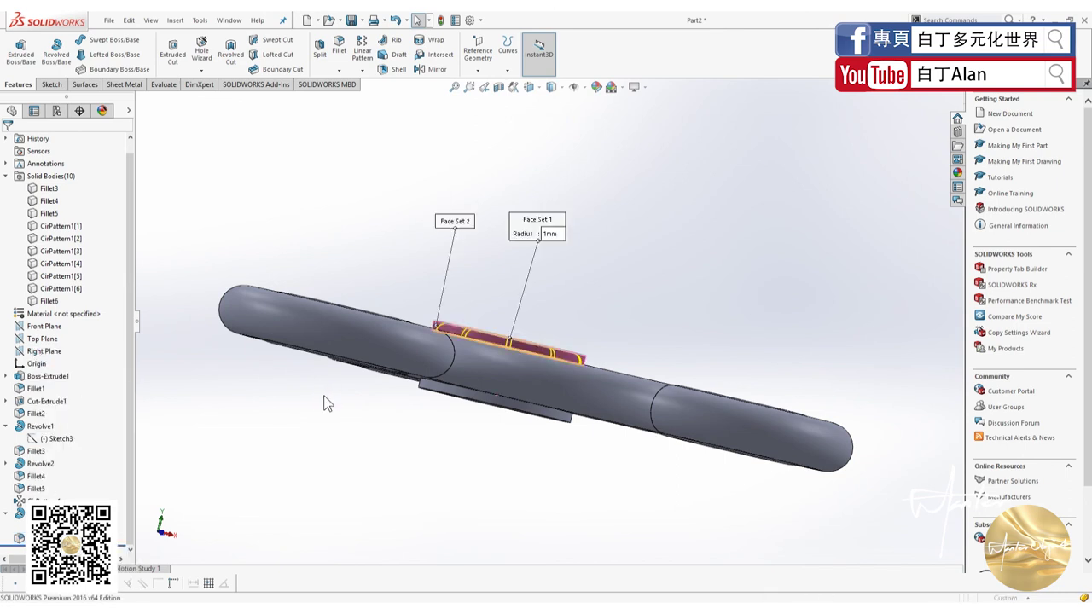
middle_click_drag(487, 415, 475, 387)
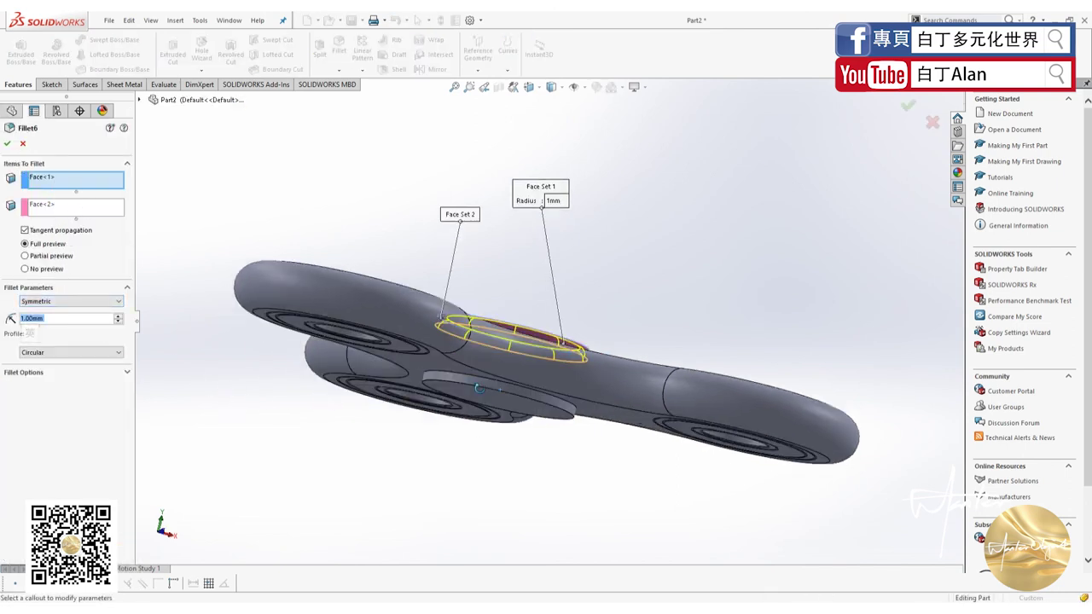
left_click(437, 385)
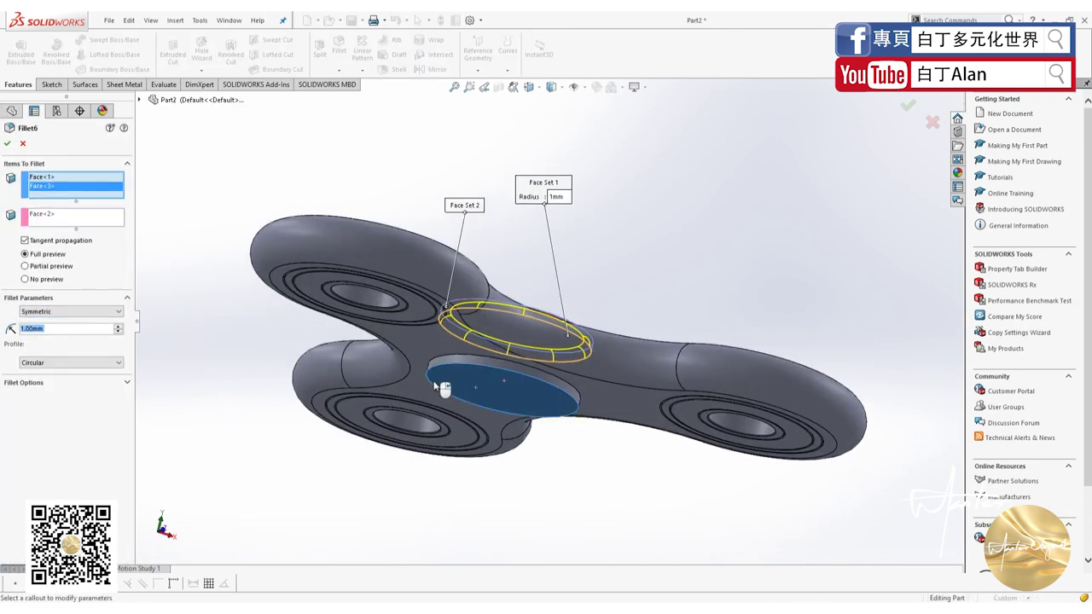
left_click(99, 218)
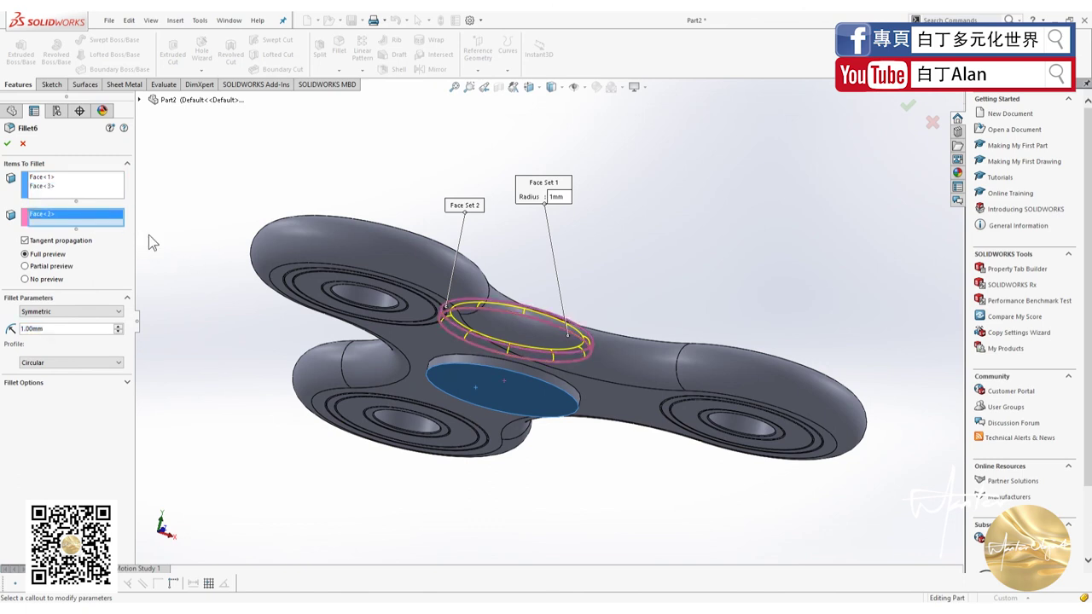
left_click(488, 361)
middle_click_drag(503, 376, 3, 139)
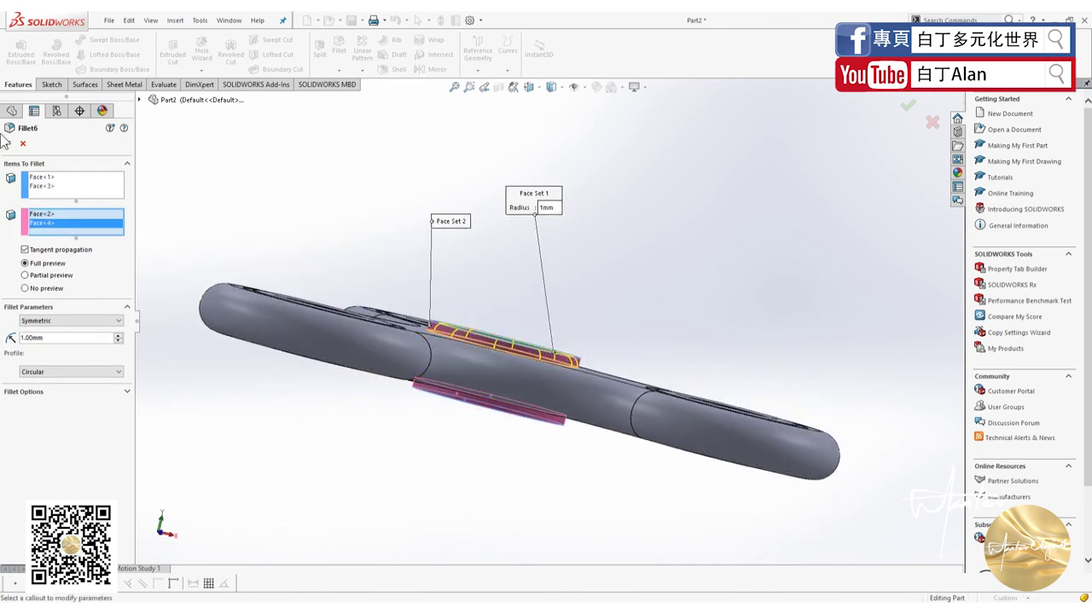
left_click(7, 143)
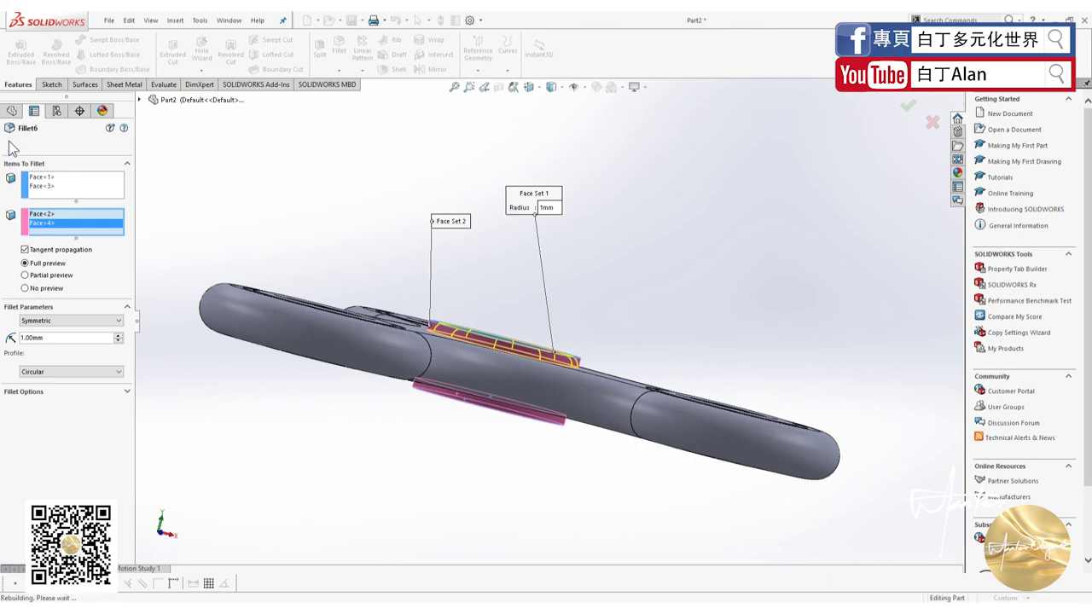
mouse_move(511, 282)
middle_mouse_down()
mouse_move(513, 388)
mouse_move(206, 304)
middle_mouse_up()
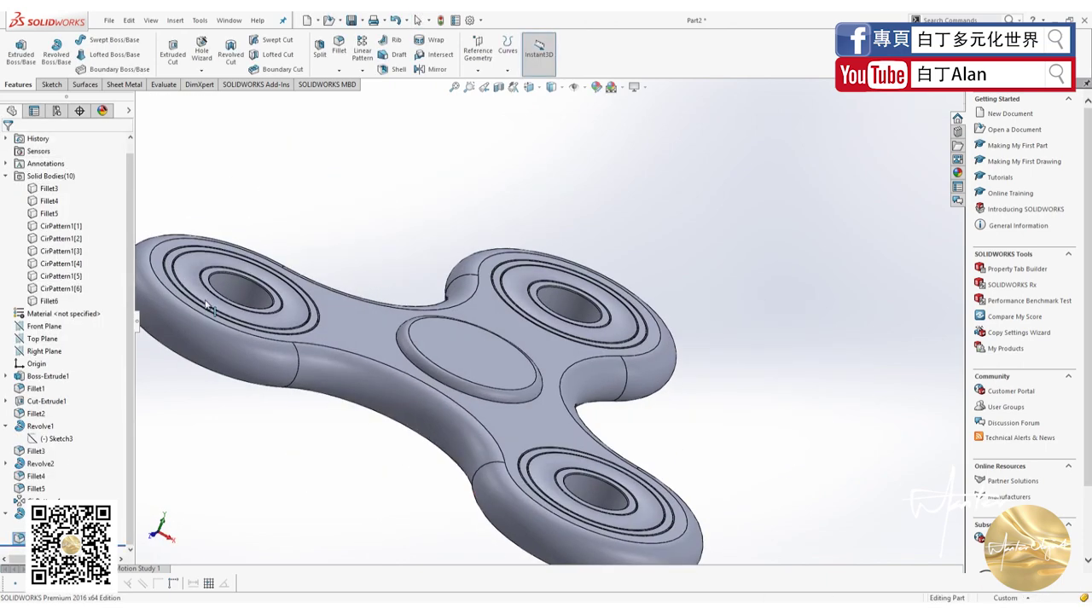
Edit Fillet6 and delete the underside hub faces from both face set lists
right_click(35, 388)
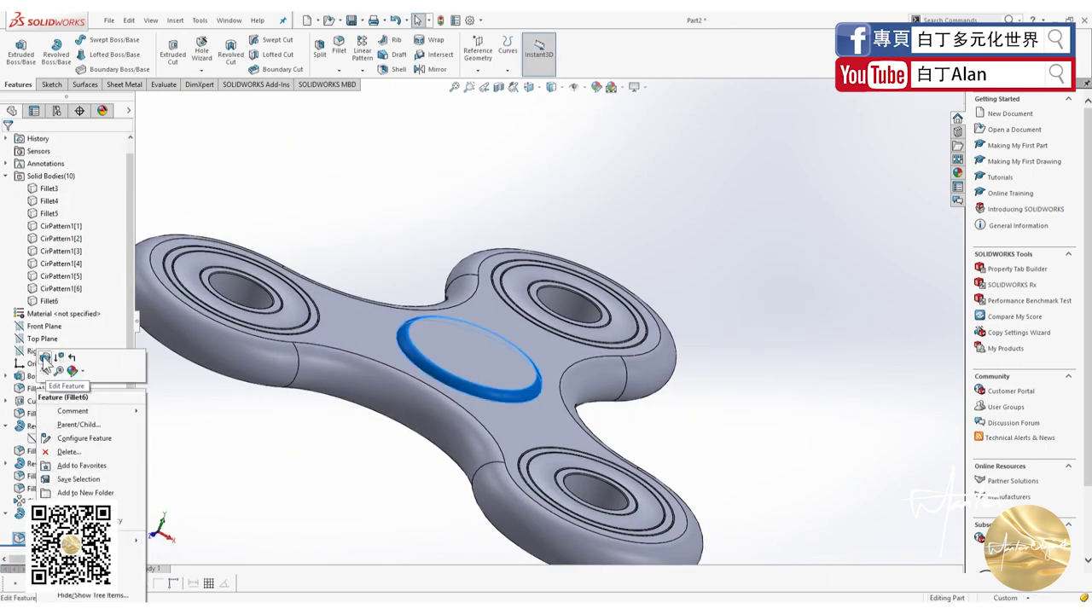
left_click(47, 370)
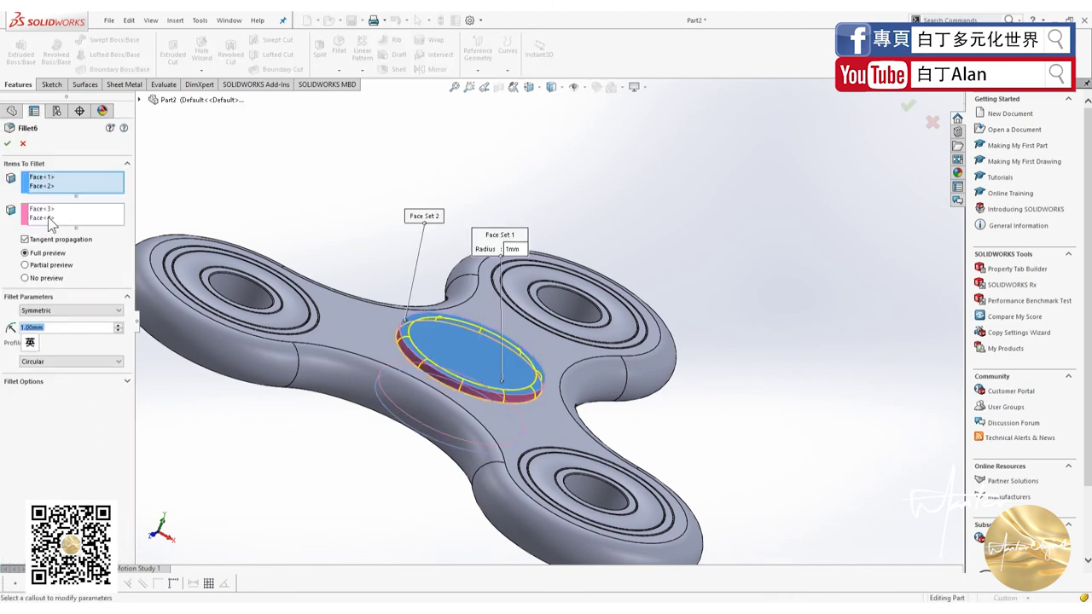
left_click(51, 219)
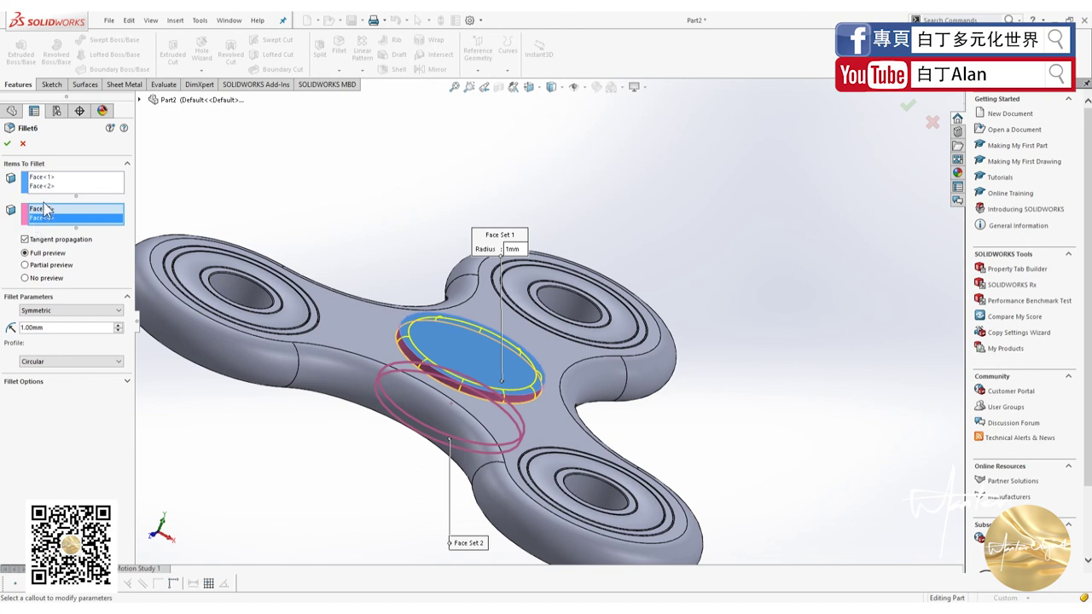
right_click(45, 222)
left_click(43, 184)
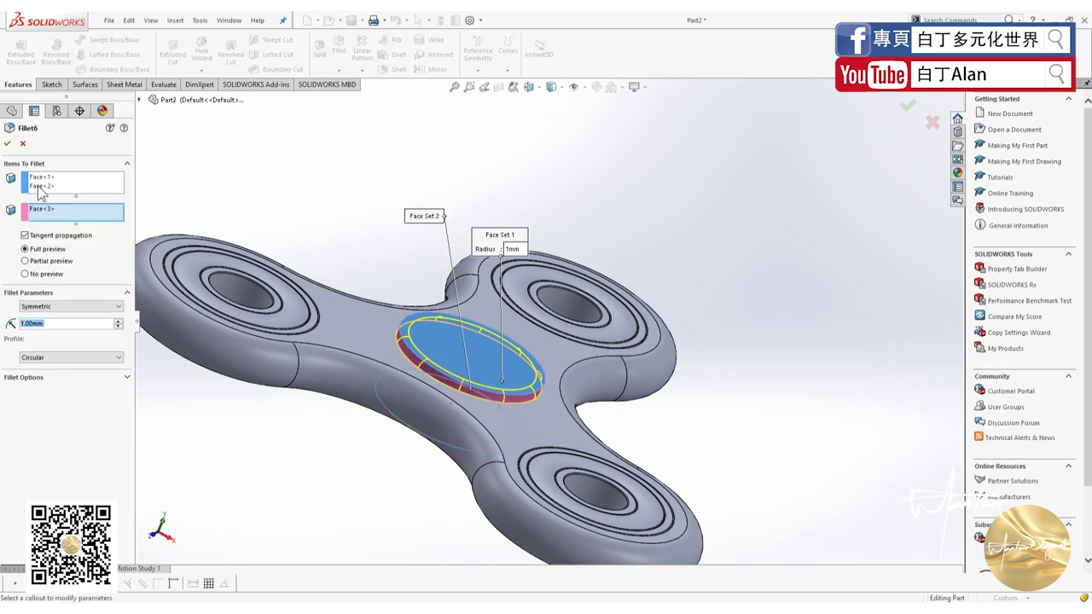
right_click(43, 185)
left_click(51, 194)
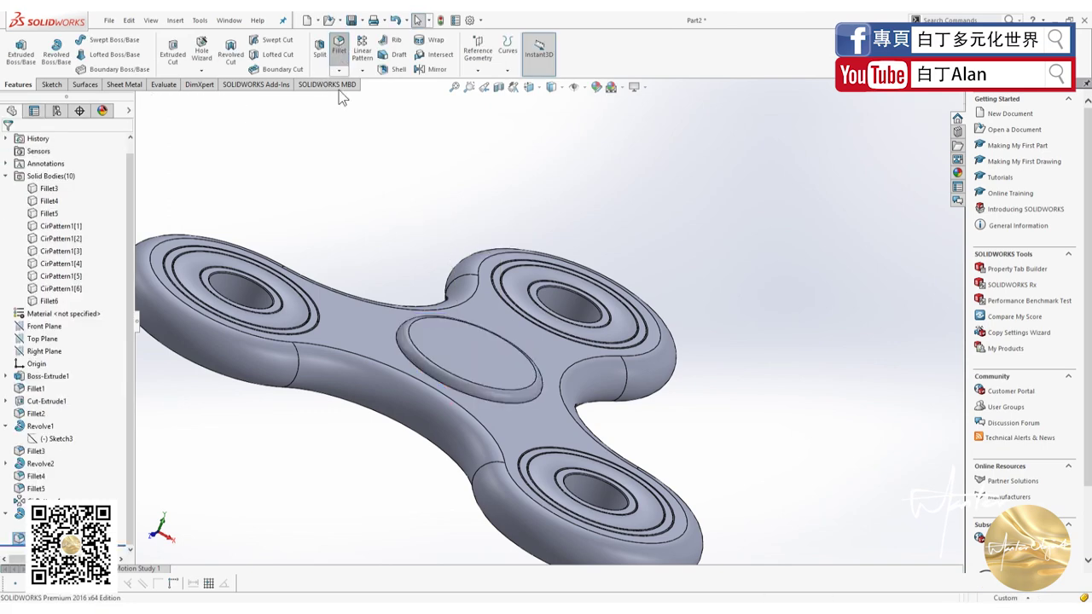
Create Fillet7, a 1 mm face fillet between the underside hub face and its adjoining face
middle_click_drag(361, 264, 371, 378)
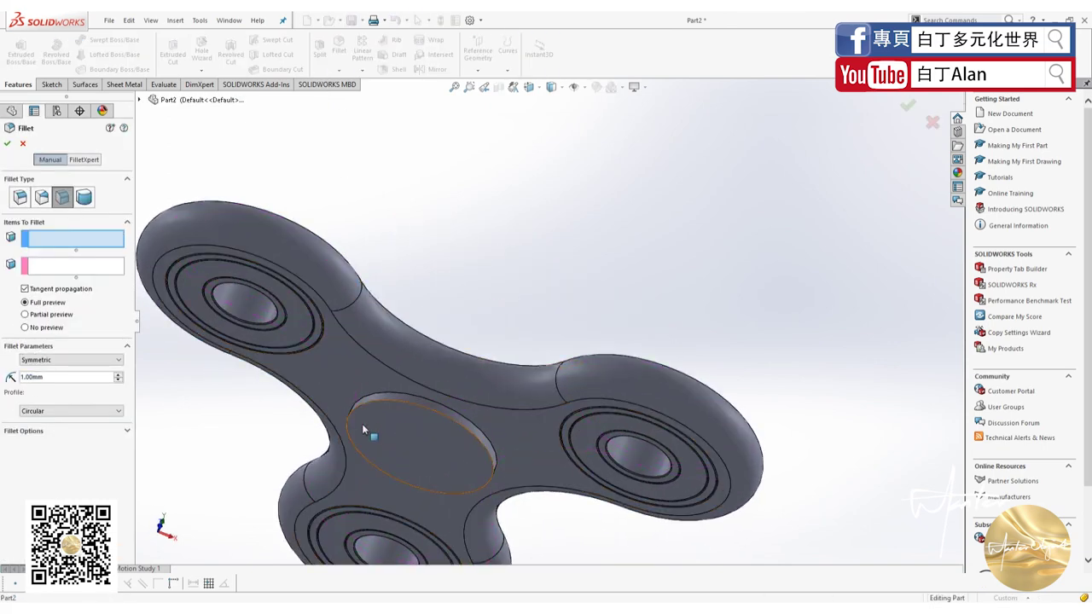
left_click(361, 423)
left_click(92, 266)
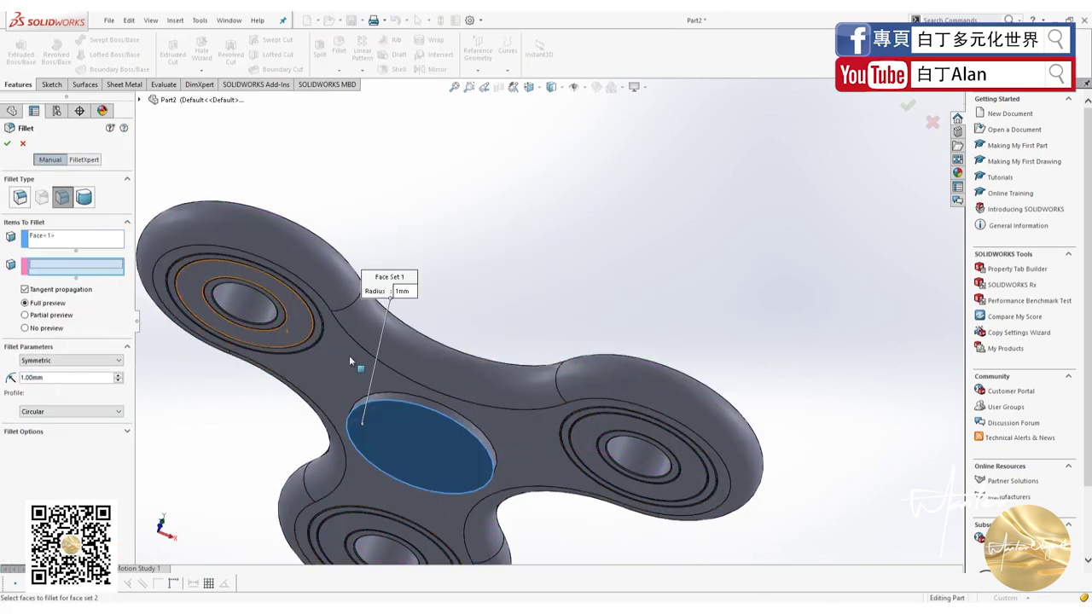
left_click(389, 394)
left_click(8, 145)
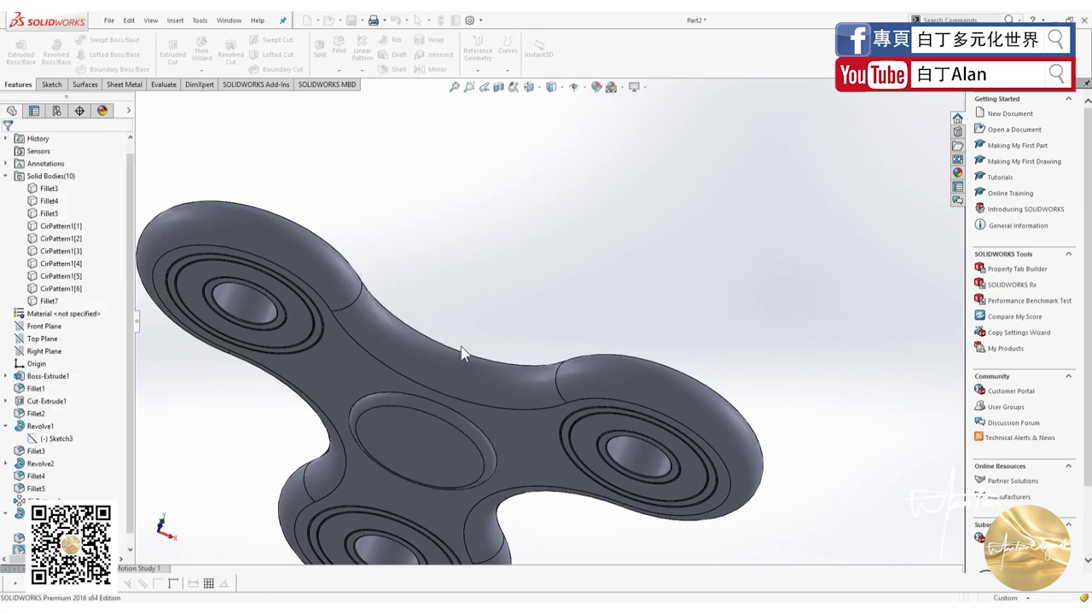
middle_click_drag(444, 379, 213, 553)
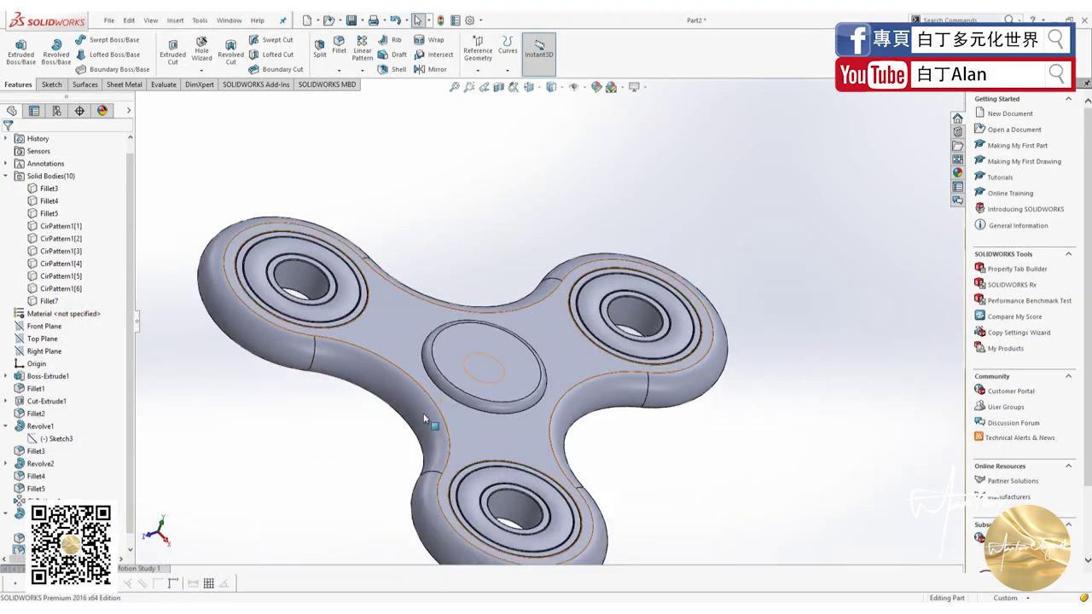
mouse_move(423, 412)
middle_mouse_down()
mouse_move(565, 427)
mouse_move(717, 342)
middle_mouse_up()
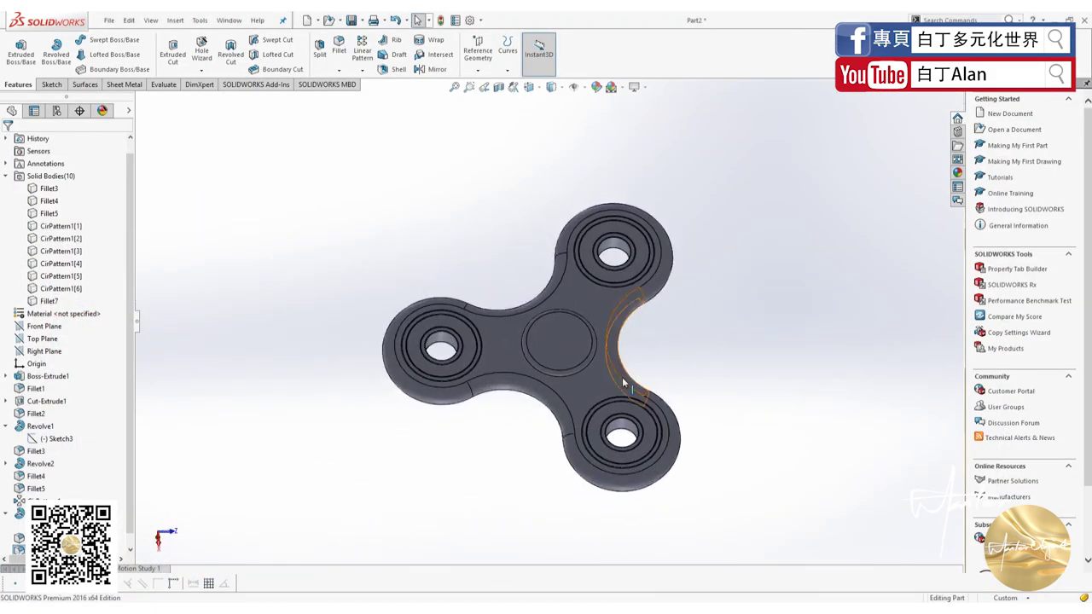
scroll(593, 379, "up", 3)
middle_click_drag(595, 381, 529, 418)
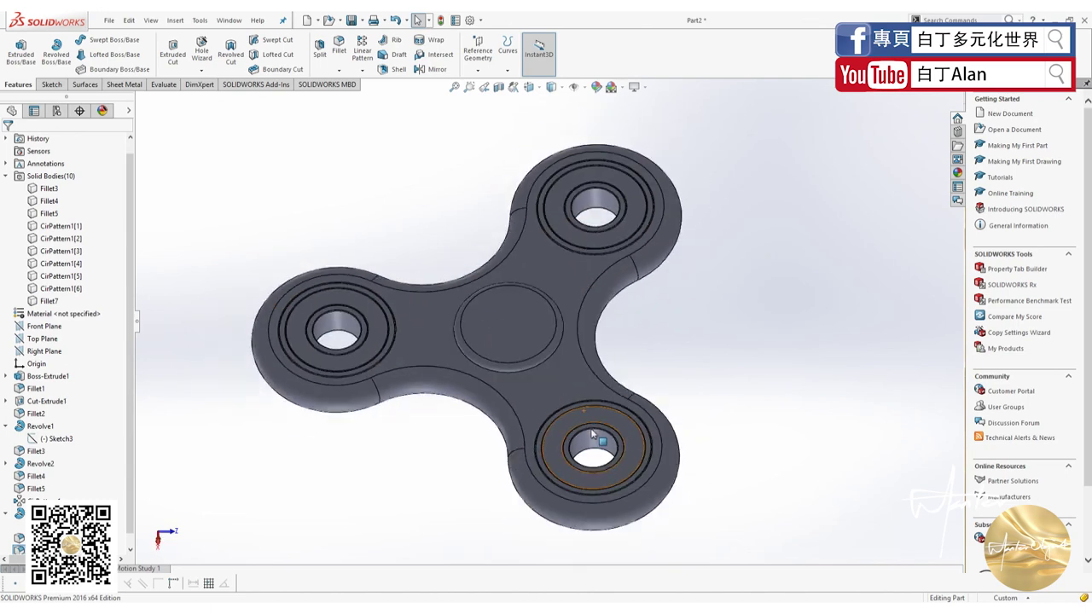
scroll(506, 431, "up", 3)
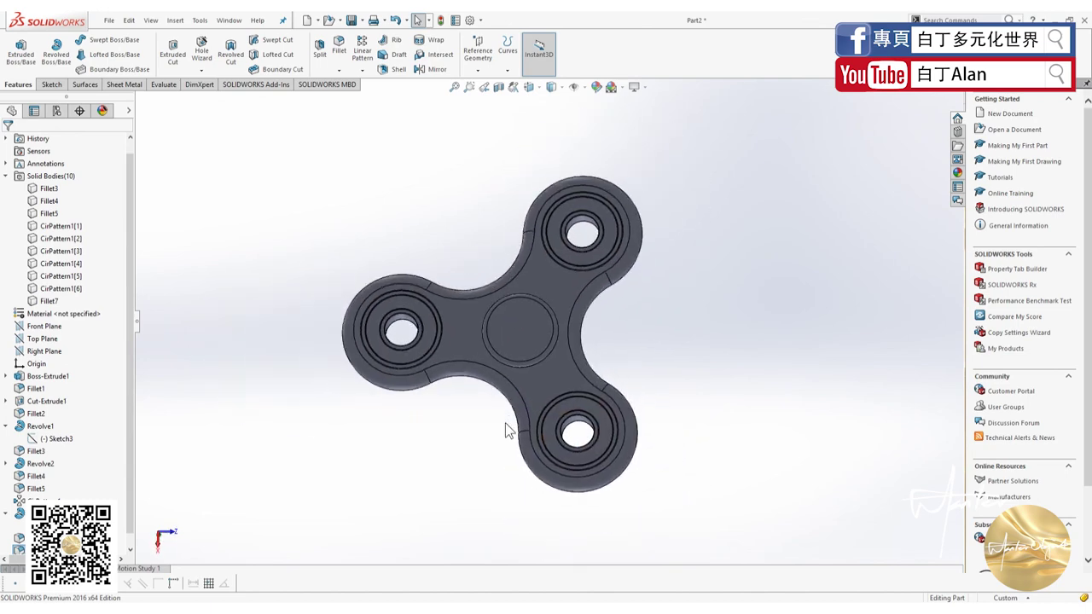
mouse_move(508, 429)
middle_mouse_down()
mouse_move(634, 288)
mouse_move(512, 401)
mouse_move(489, 333)
mouse_move(405, 373)
mouse_move(425, 360)
middle_mouse_up()
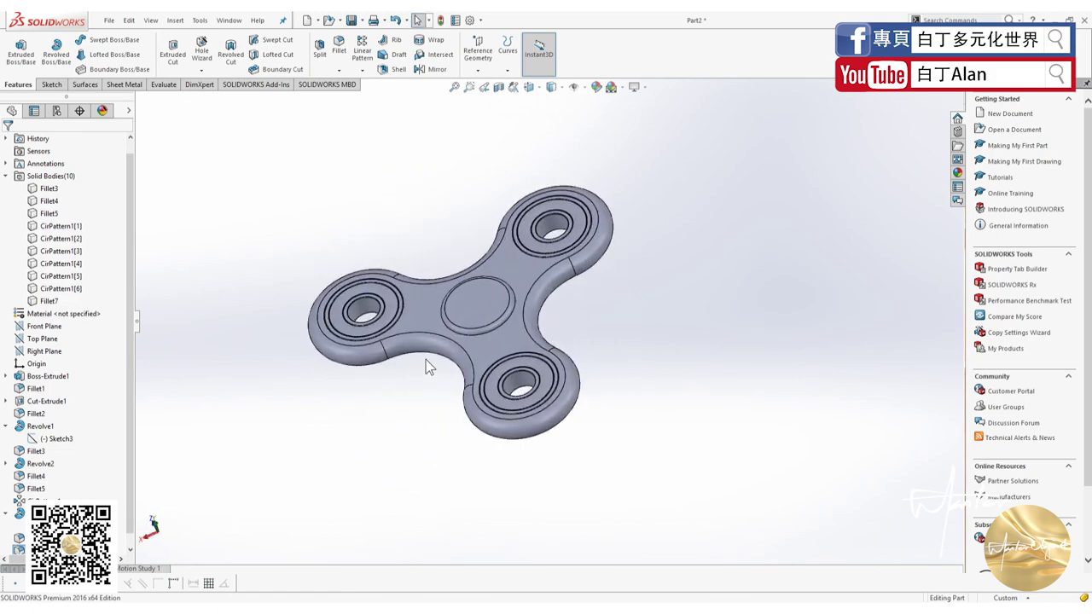
scroll(426, 360, "down", 2)
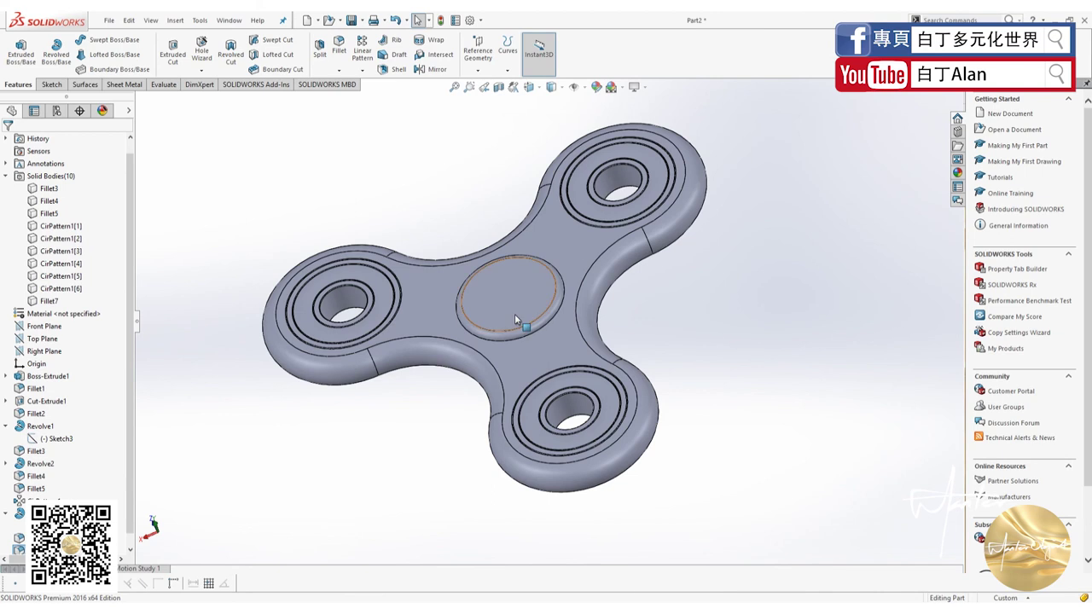
middle_click_drag(519, 308, 595, 270)
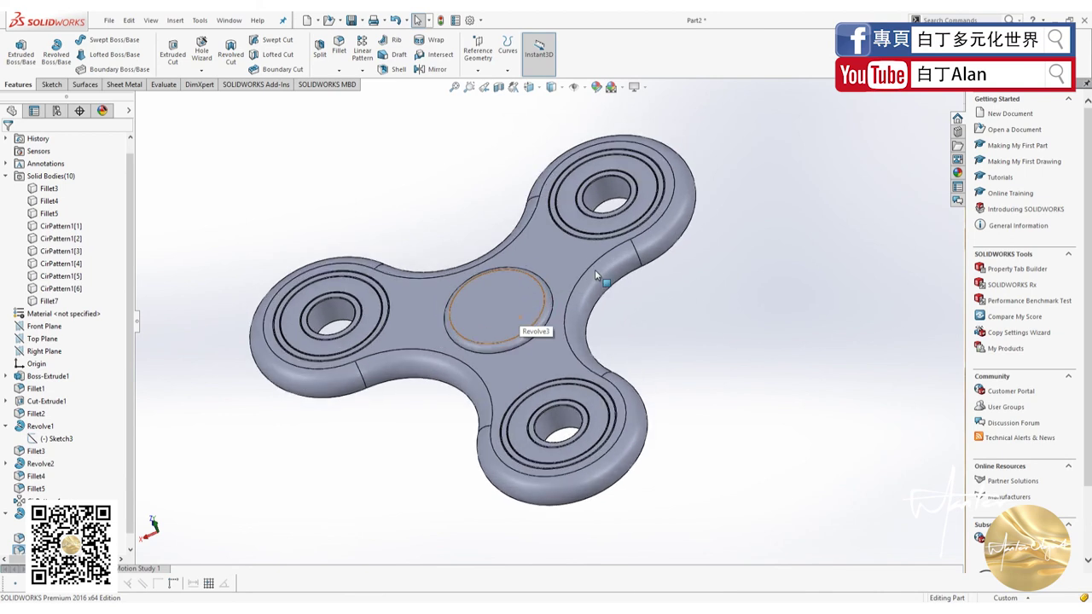